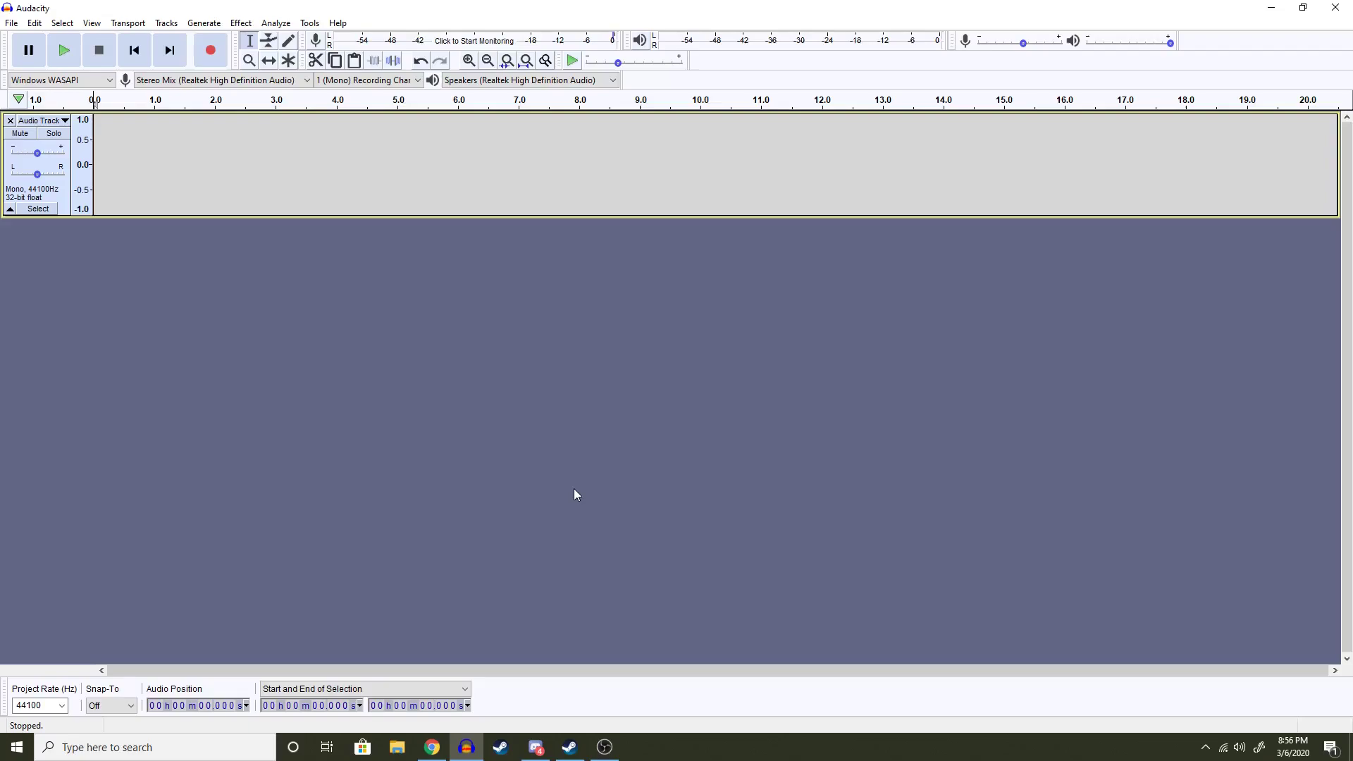
- Bring the YouTube 'Late 60s White Pass and Yukon Railway M5' video to the front
left_click(433, 747)
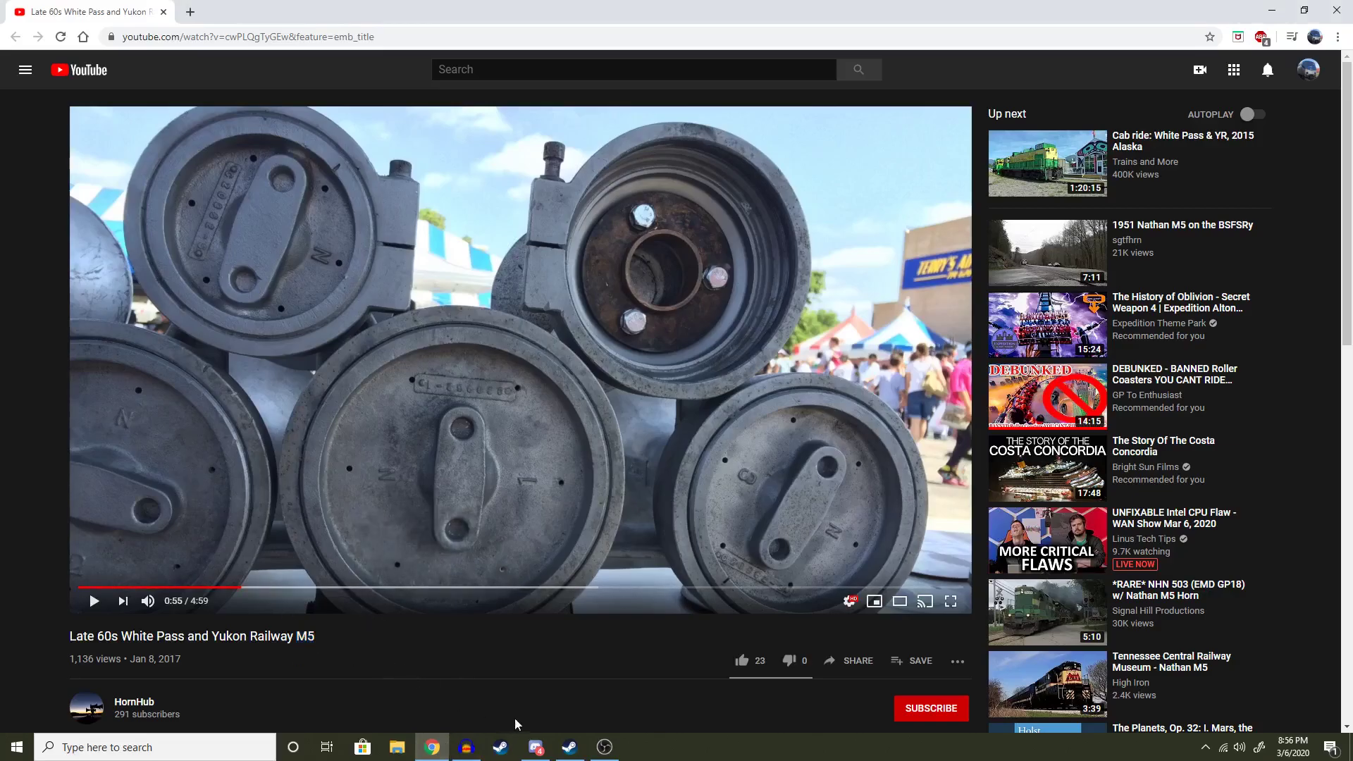
- Switch to Steam and look over the Blue's Horn Pack discussion page and its header image
left_click(569, 747)
scroll(517, 442, "up", 10)
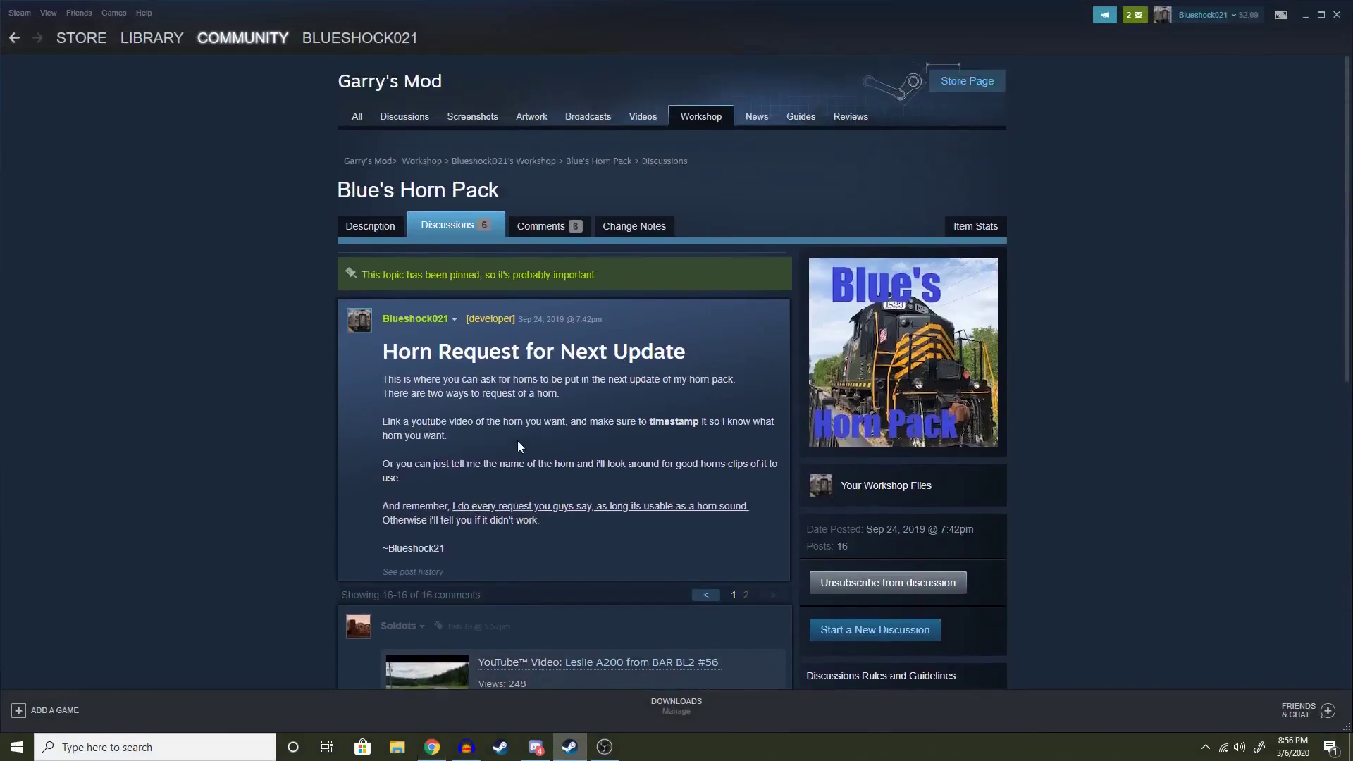
scroll(580, 296, "down", 6)
scroll(493, 232, "up", 5)
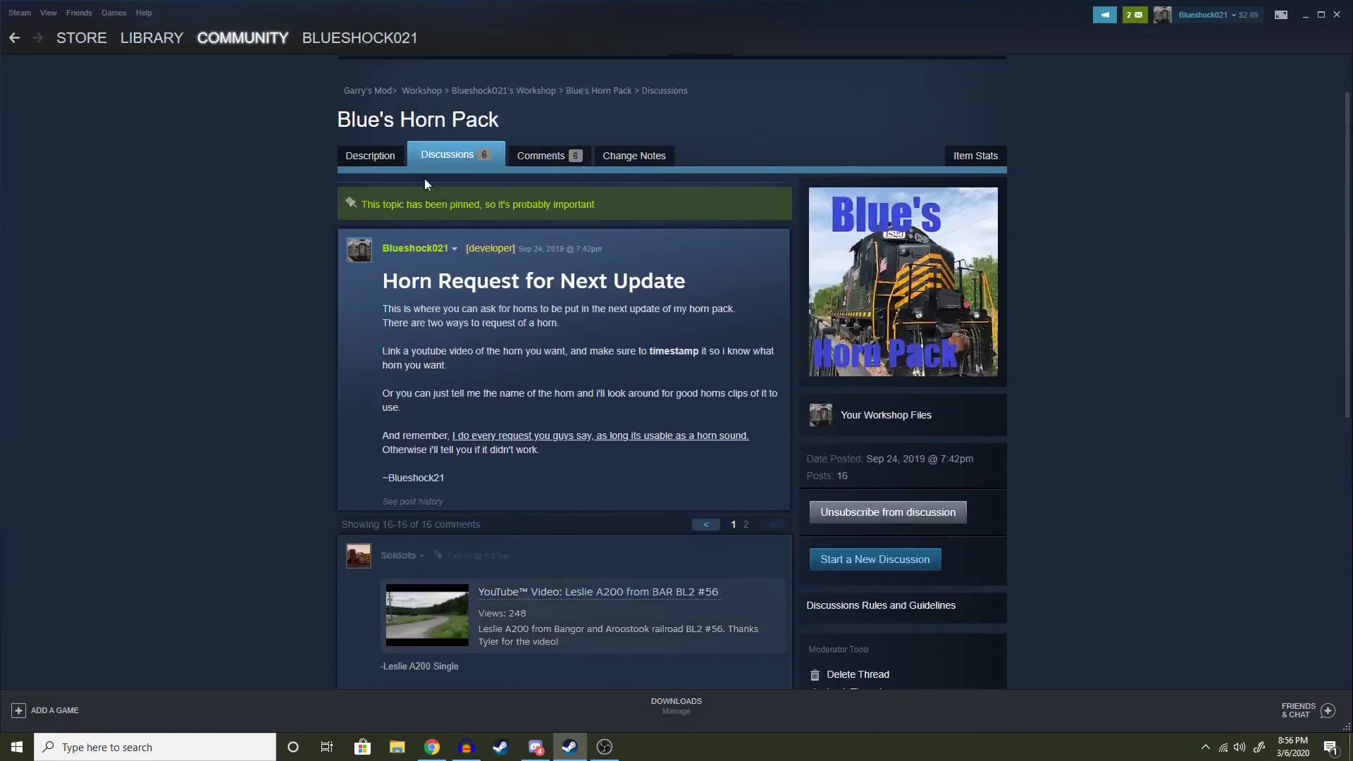
left_click_drag(348, 119, 537, 121)
left_click(537, 121)
left_click(917, 266)
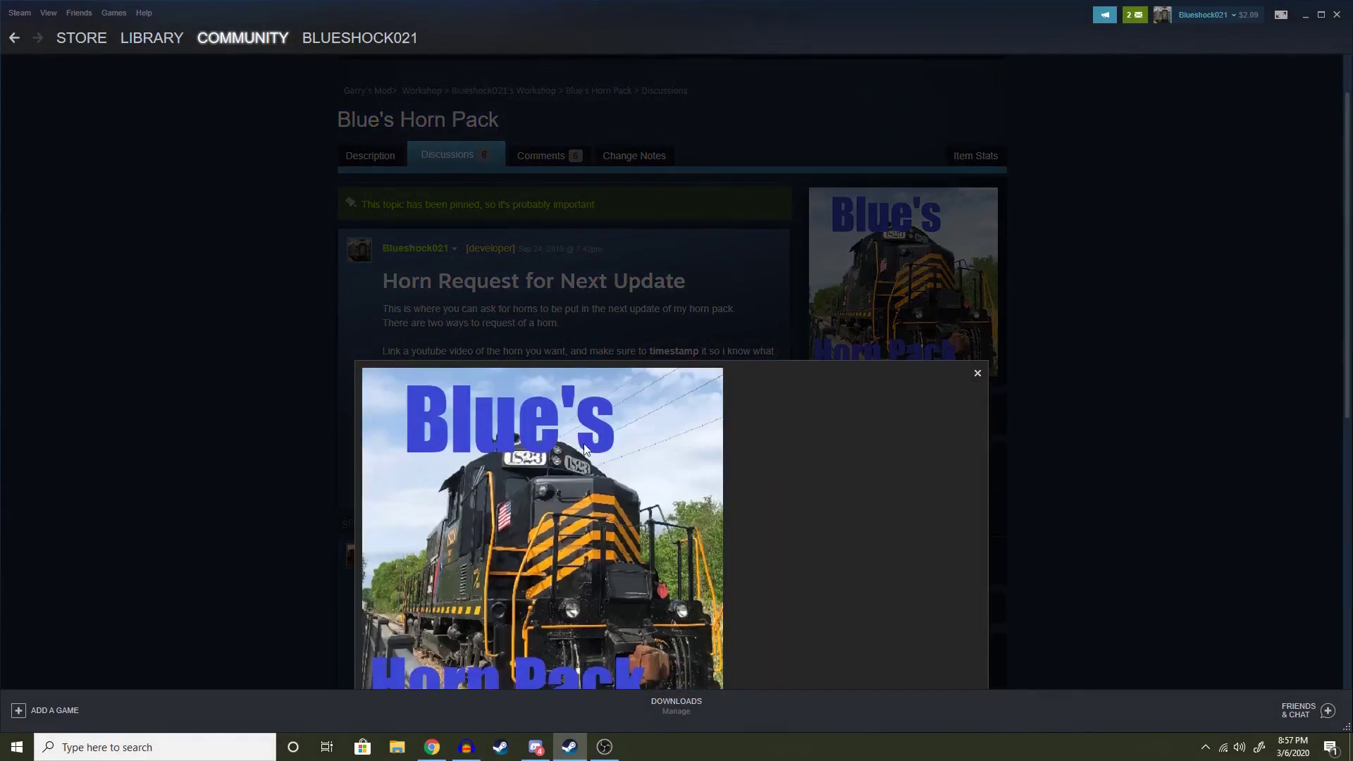
scroll(124, 279, "down", 4)
left_click(124, 280)
scroll(218, 251, "up", 5)
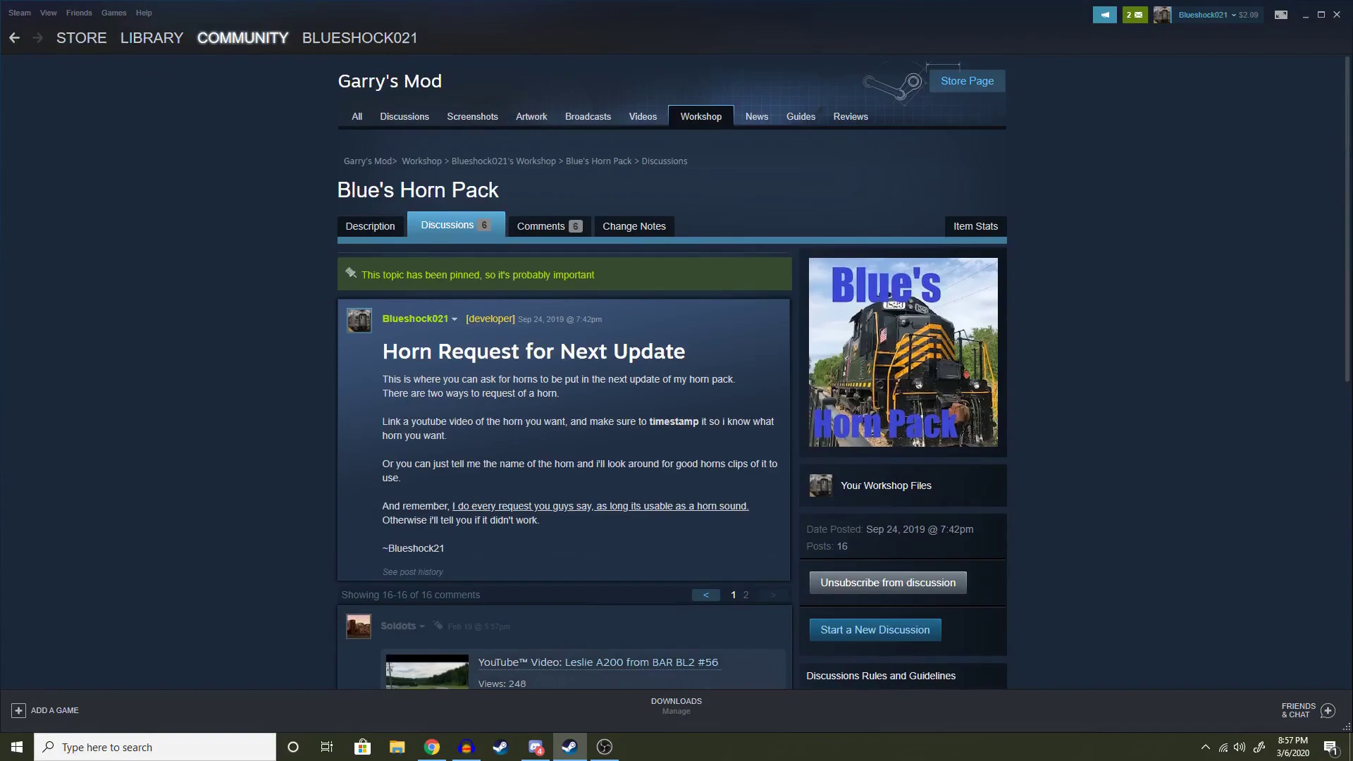
- Go to your Workshop Items and open the Blue's Horn Pack workshop item
mouse_move(330, 48)
left_click(310, 131)
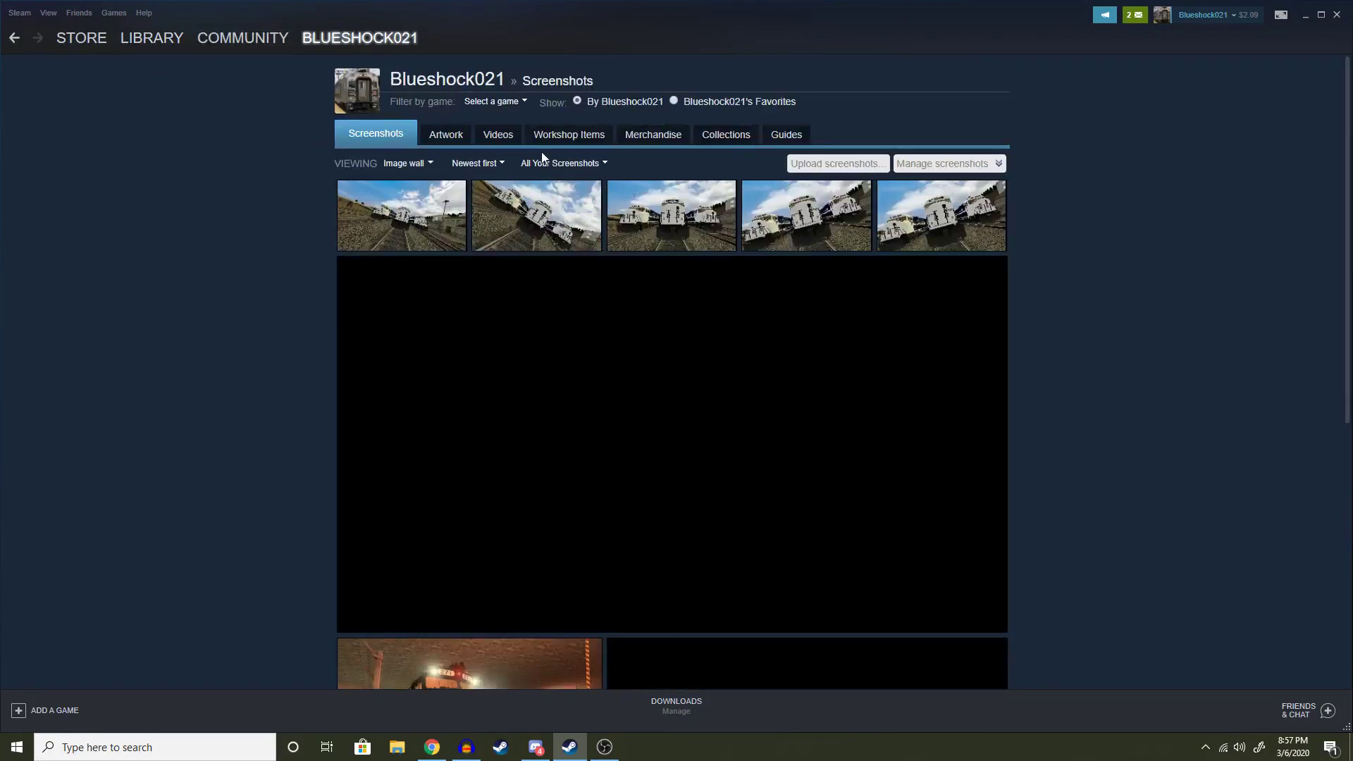
left_click(546, 141)
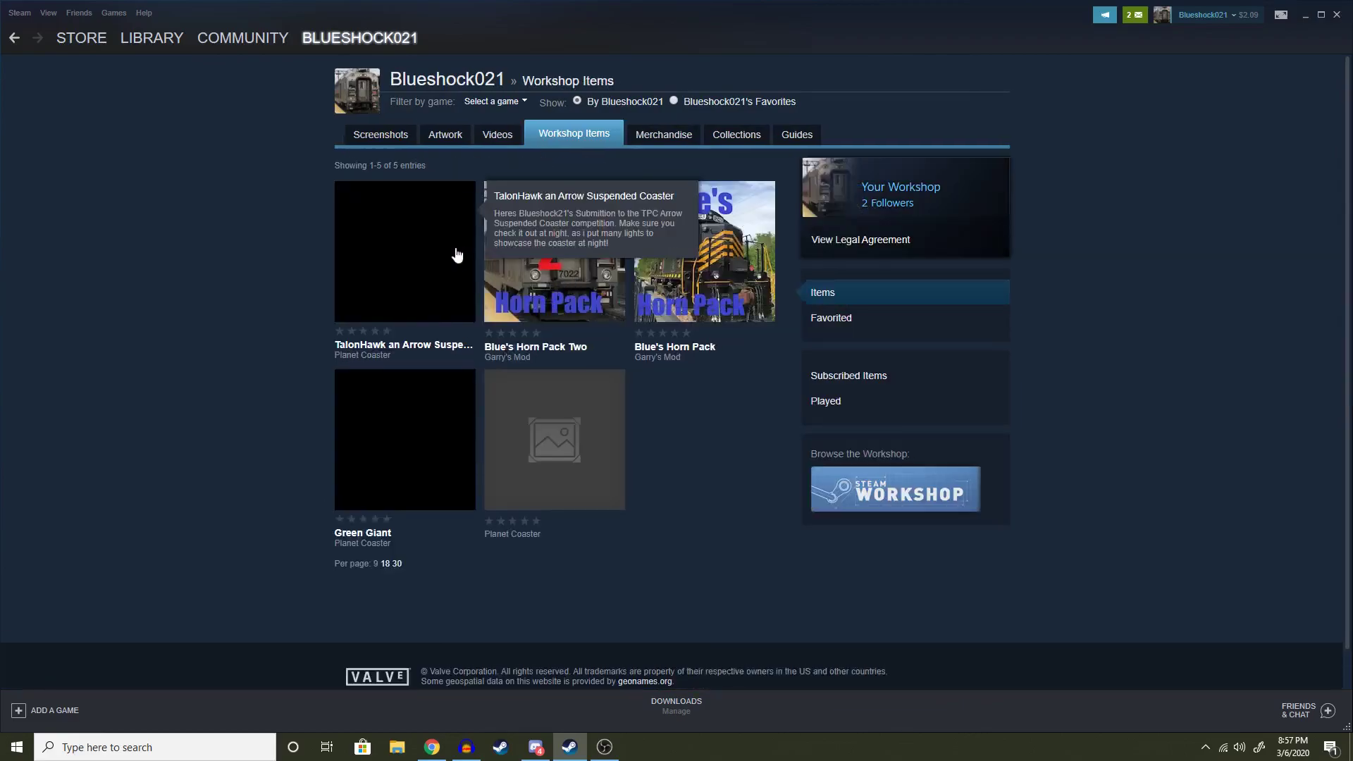
left_click(693, 296)
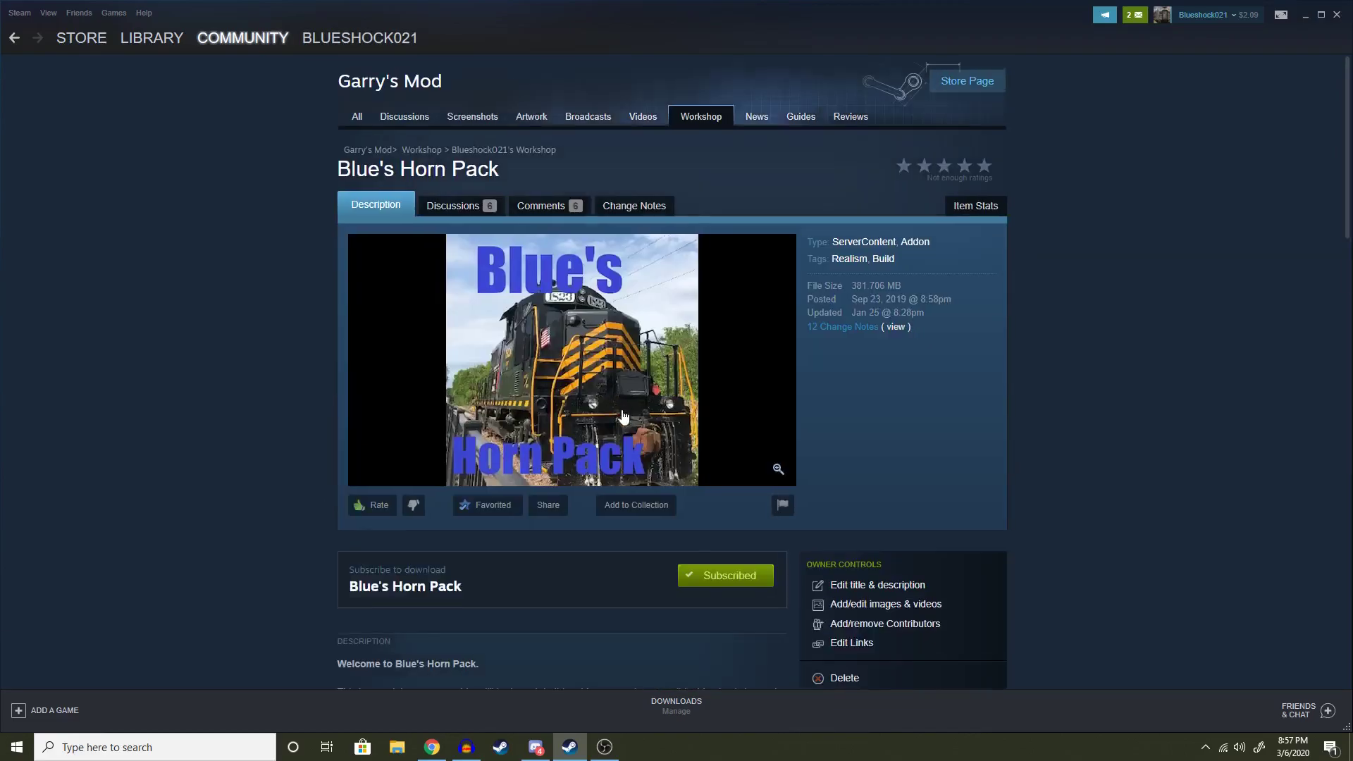
scroll(612, 404, "down", 10)
scroll(612, 404, "up", 2)
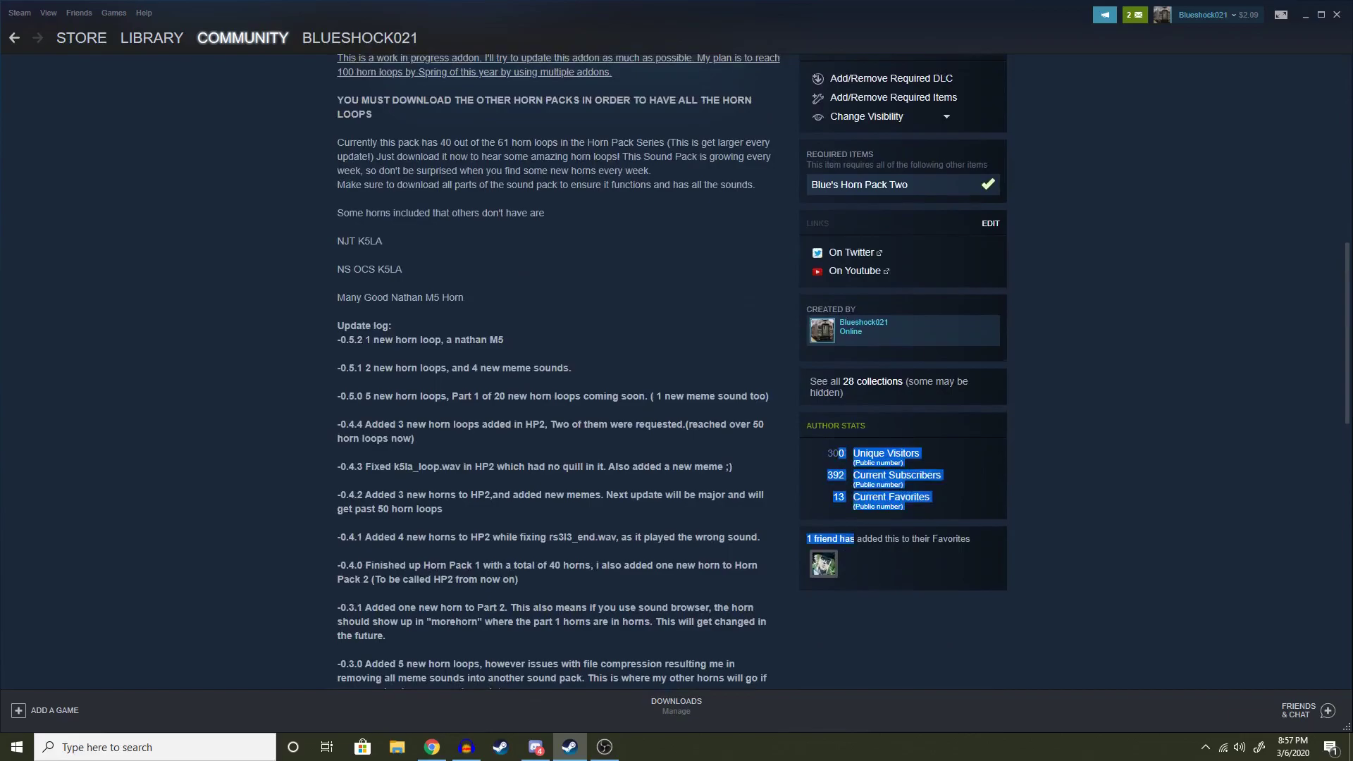
- Check the collections containing Blue's Horn Pack, then return to its item page
key("alt+Left")
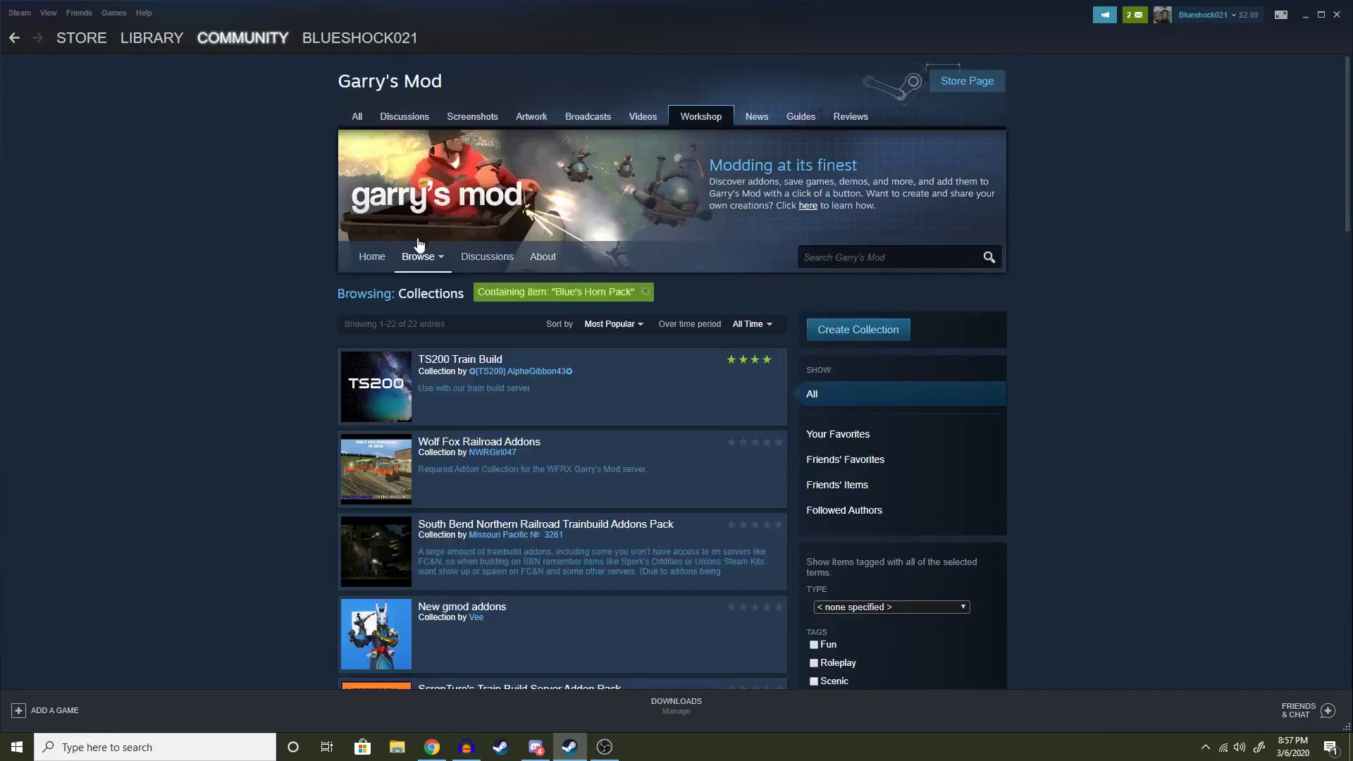
scroll(444, 522, "down", 10)
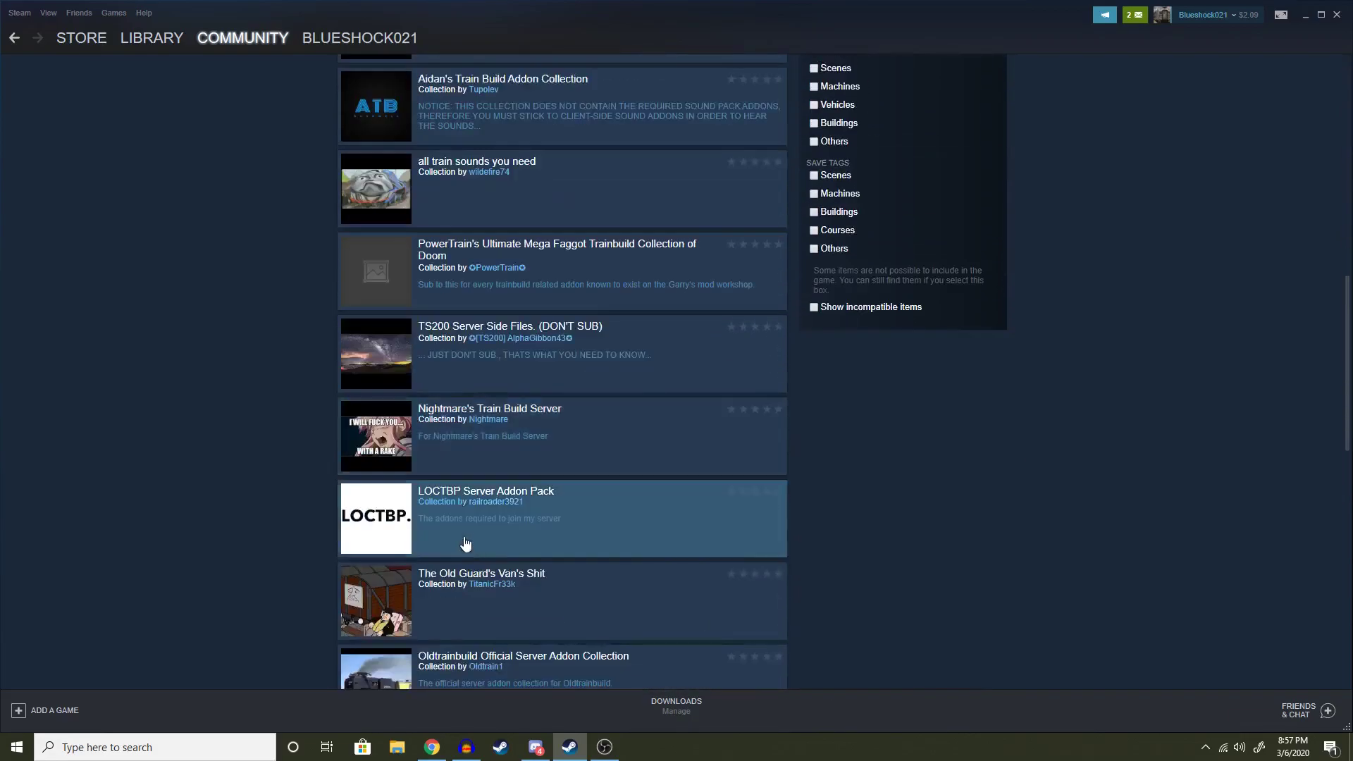
scroll(466, 493, "up", 10)
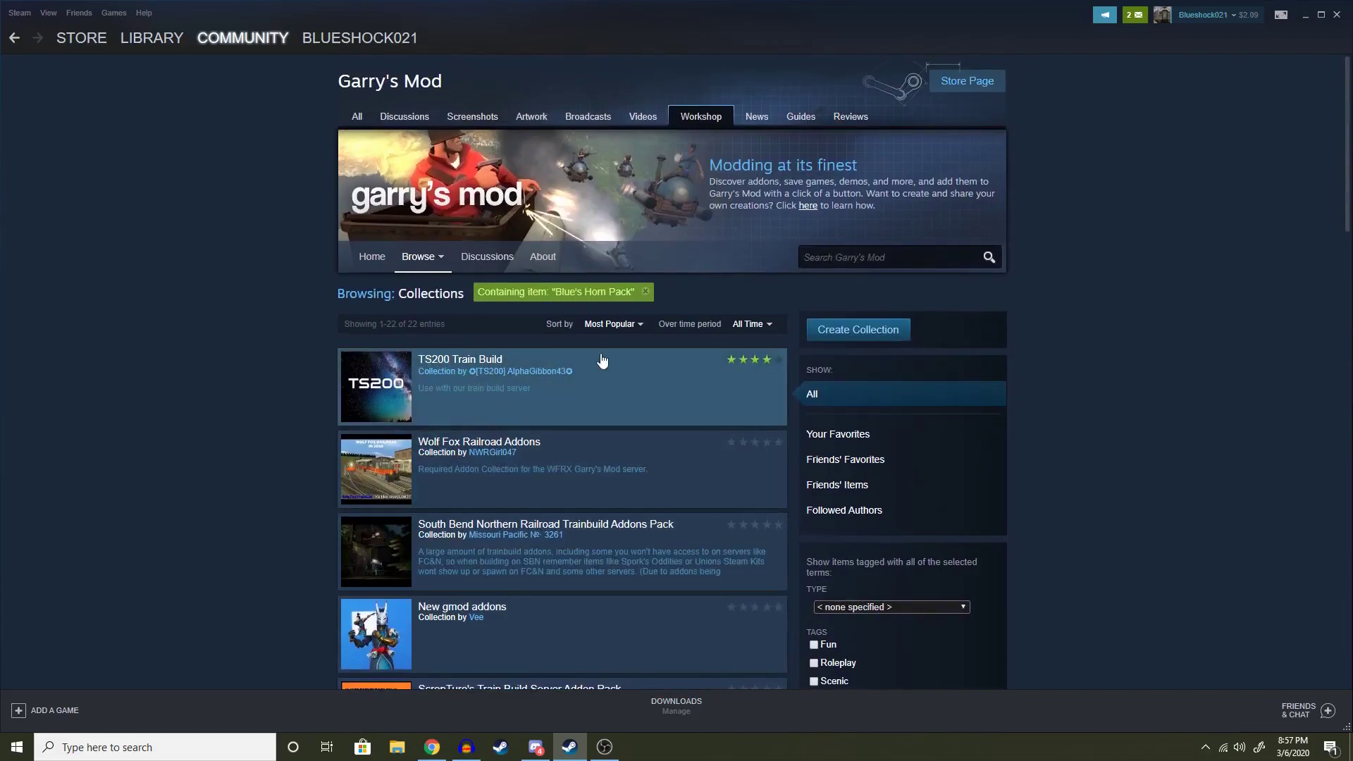
left_click(14, 38)
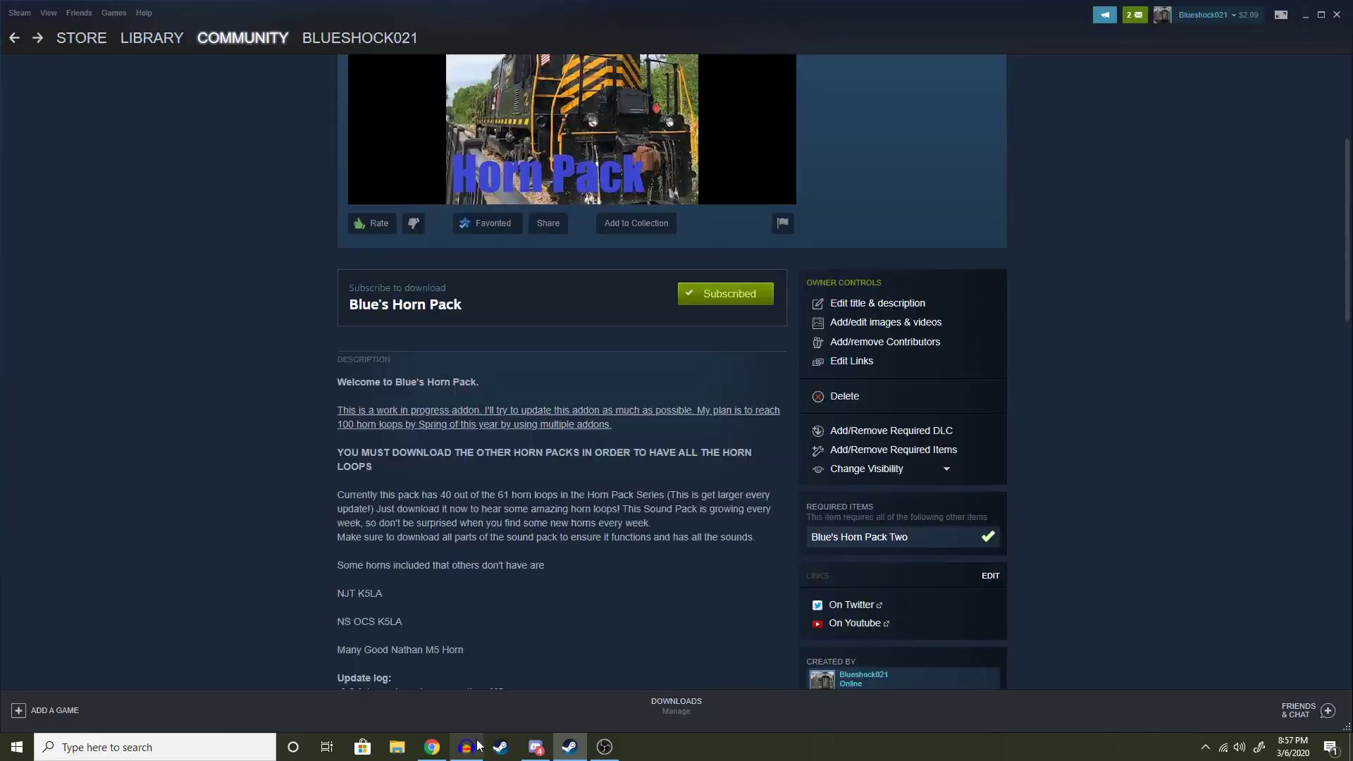
- Glance at the YouTube horn video, then bring the empty Audacity project back in front
left_click(466, 747)
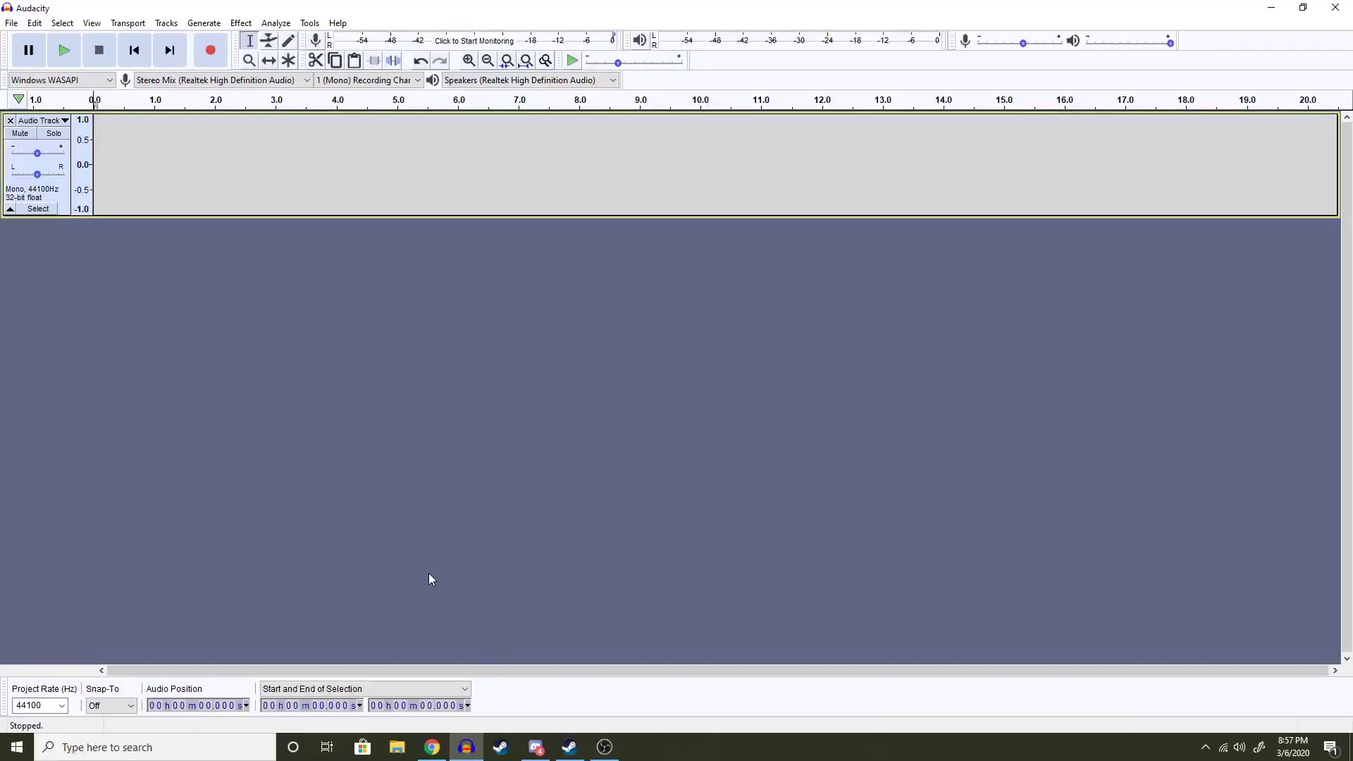
left_click(440, 748)
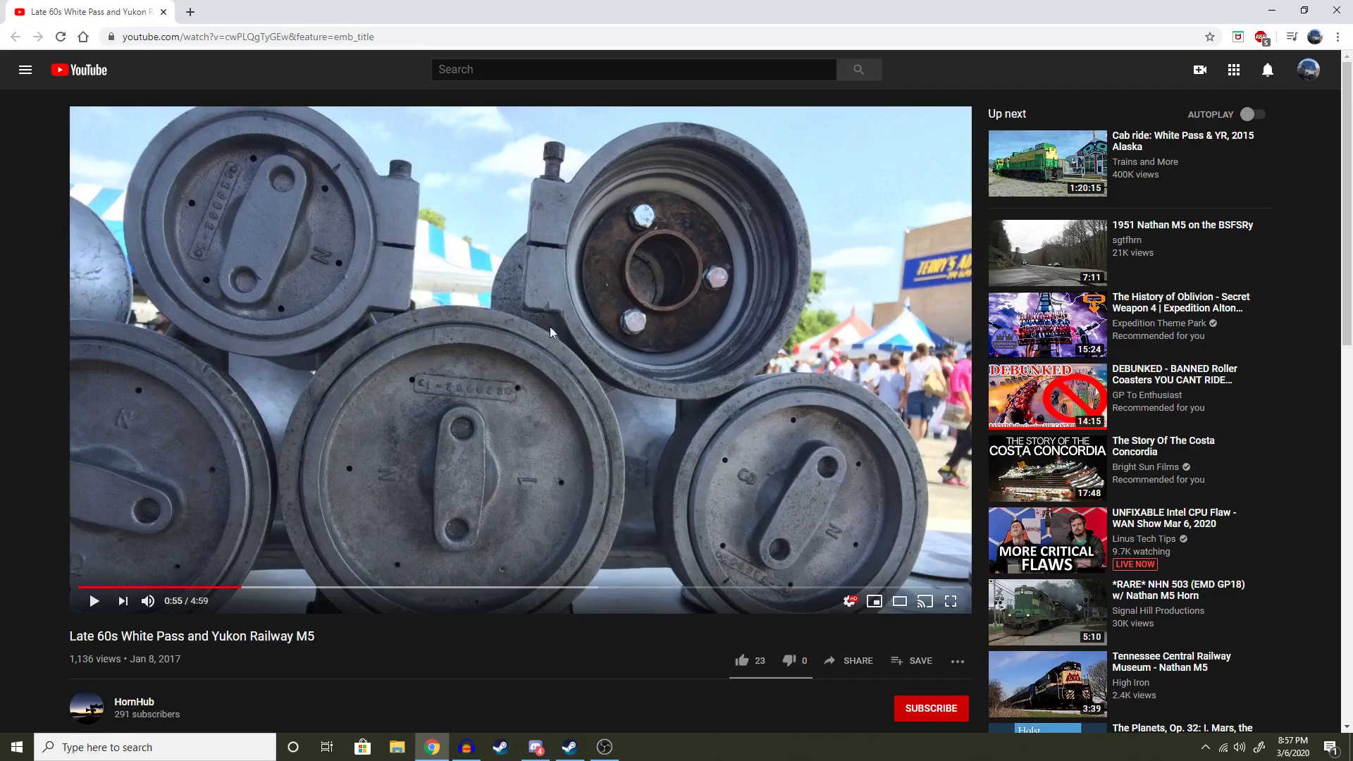
left_click(469, 746)
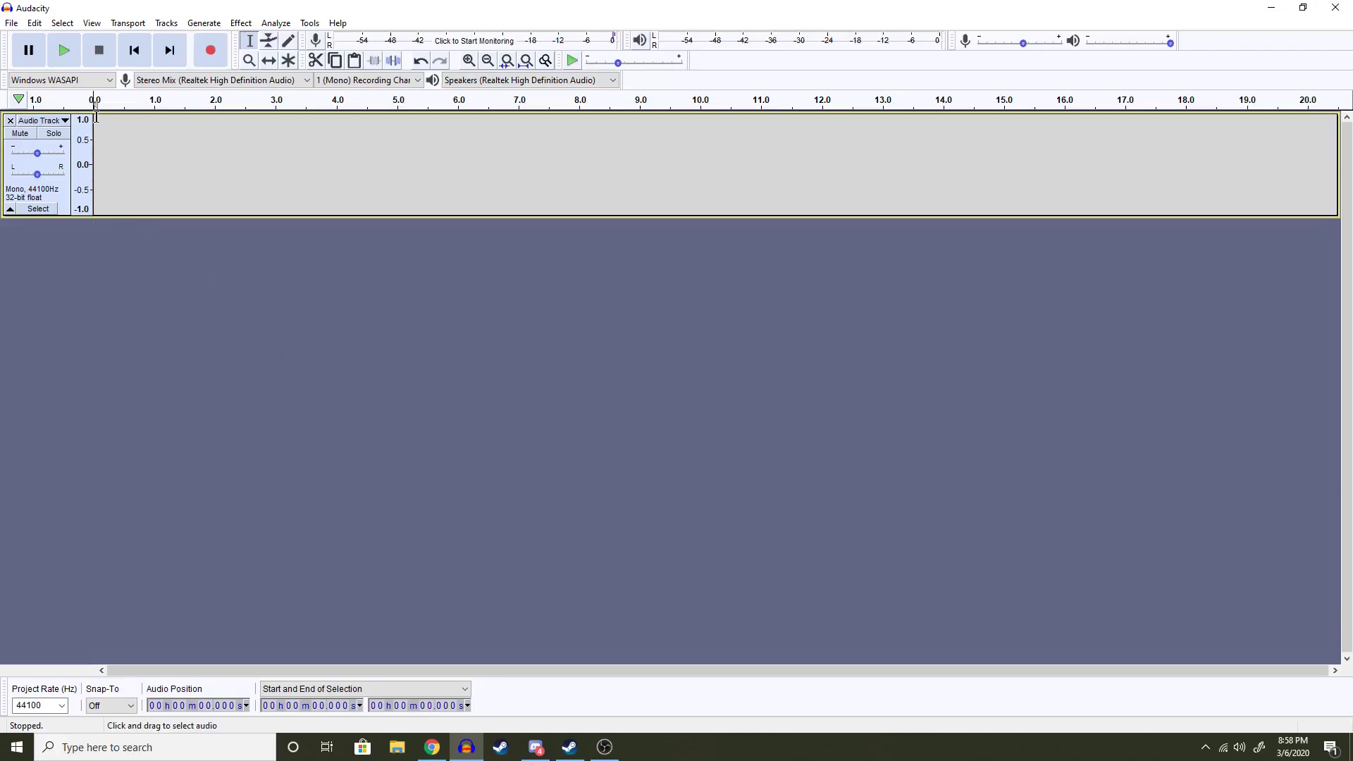
left_click(70, 79)
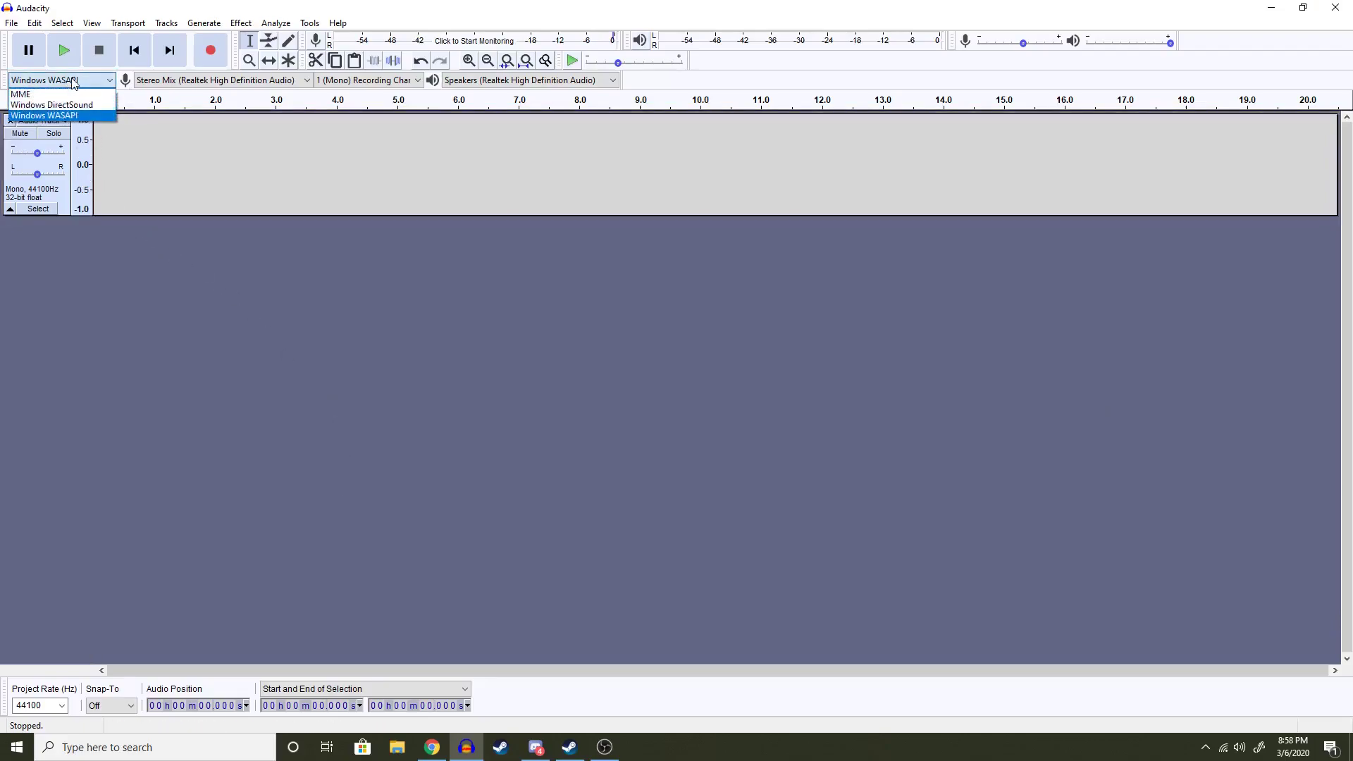
left_click(67, 120)
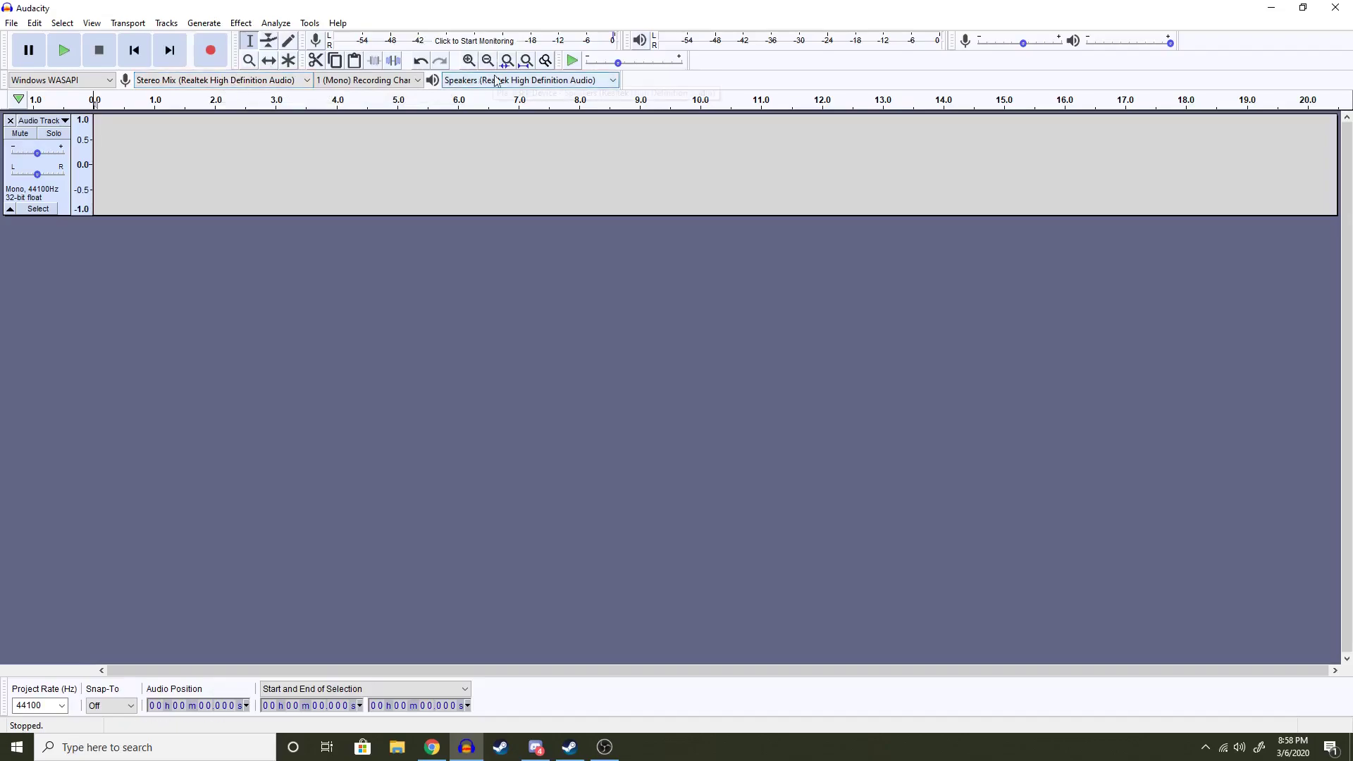
left_click(203, 80)
left_click(206, 79)
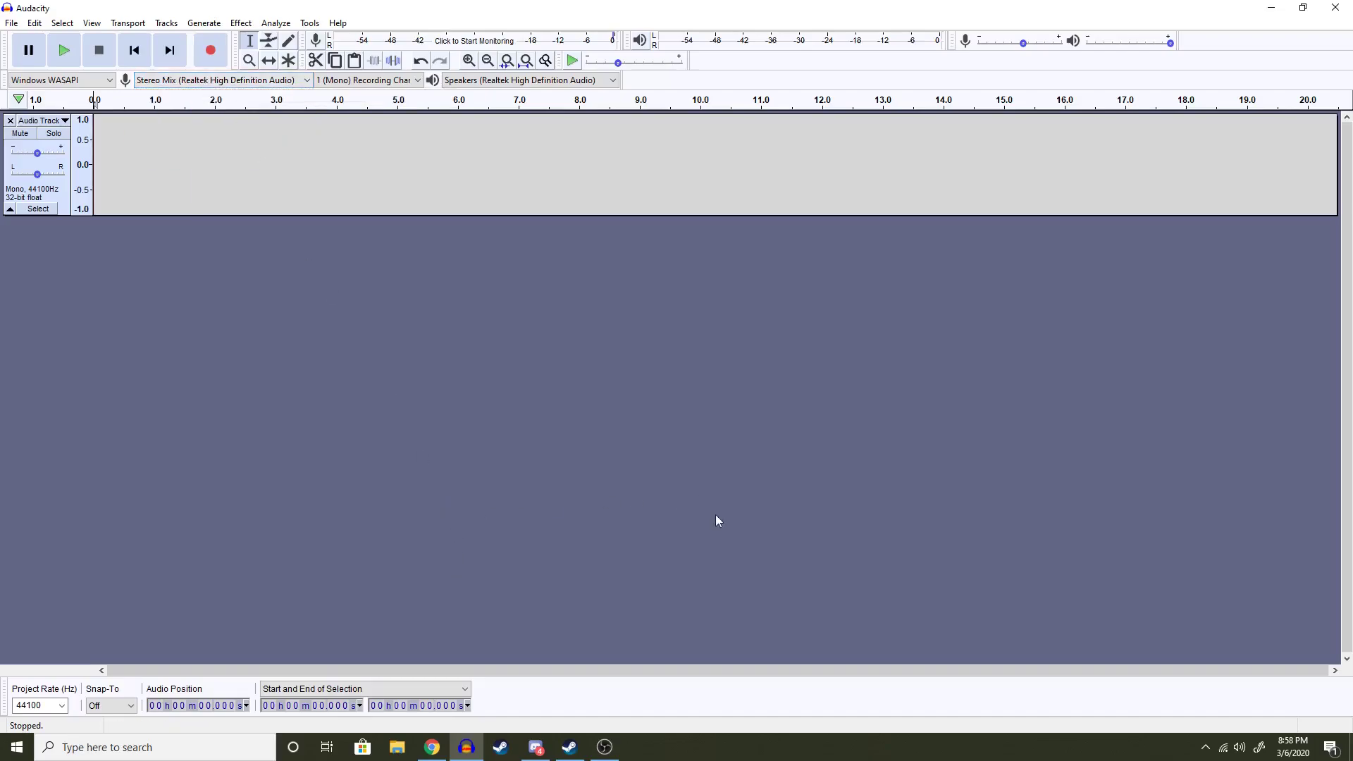
left_click(433, 748)
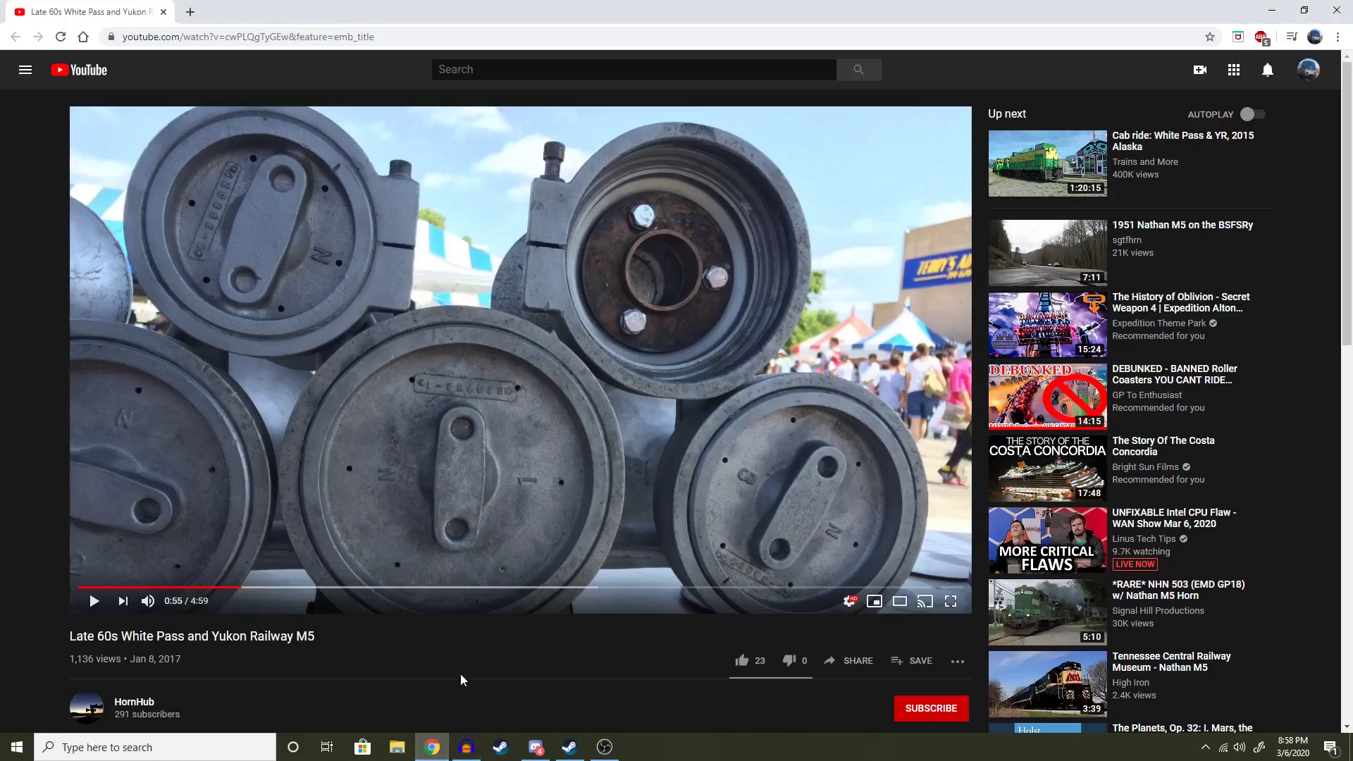
- Record the YouTube M5 horn video's audio into Audacity, pausing the video at 1:14
left_click(466, 748)
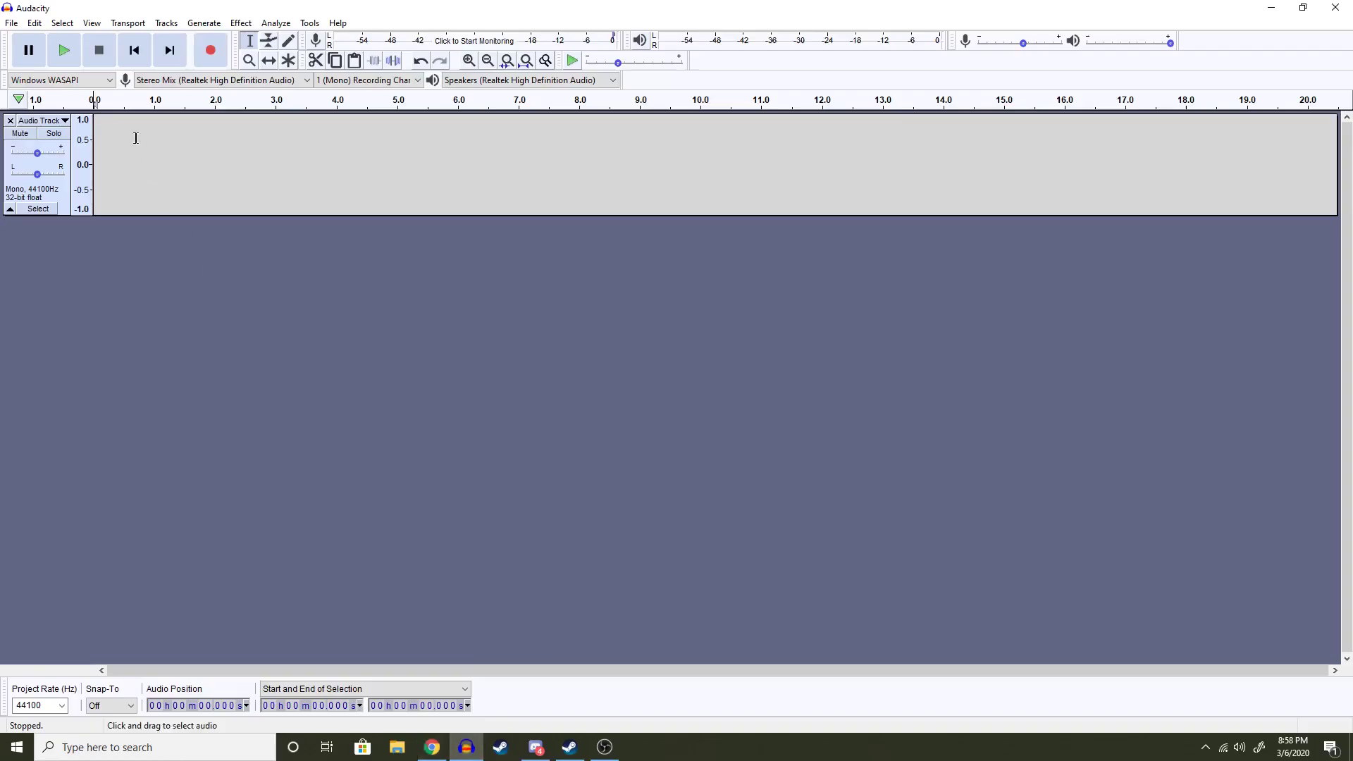
left_click(225, 58)
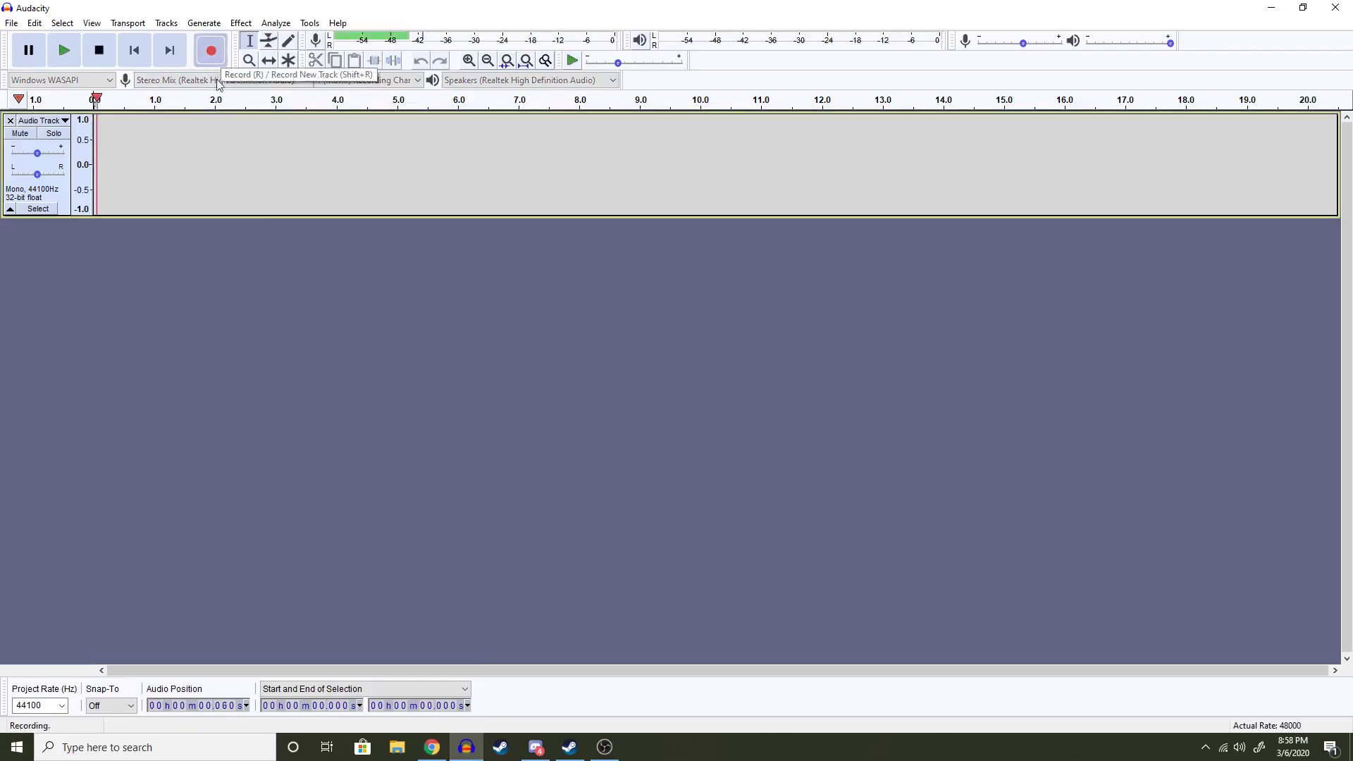
left_click(432, 747)
left_click(426, 432)
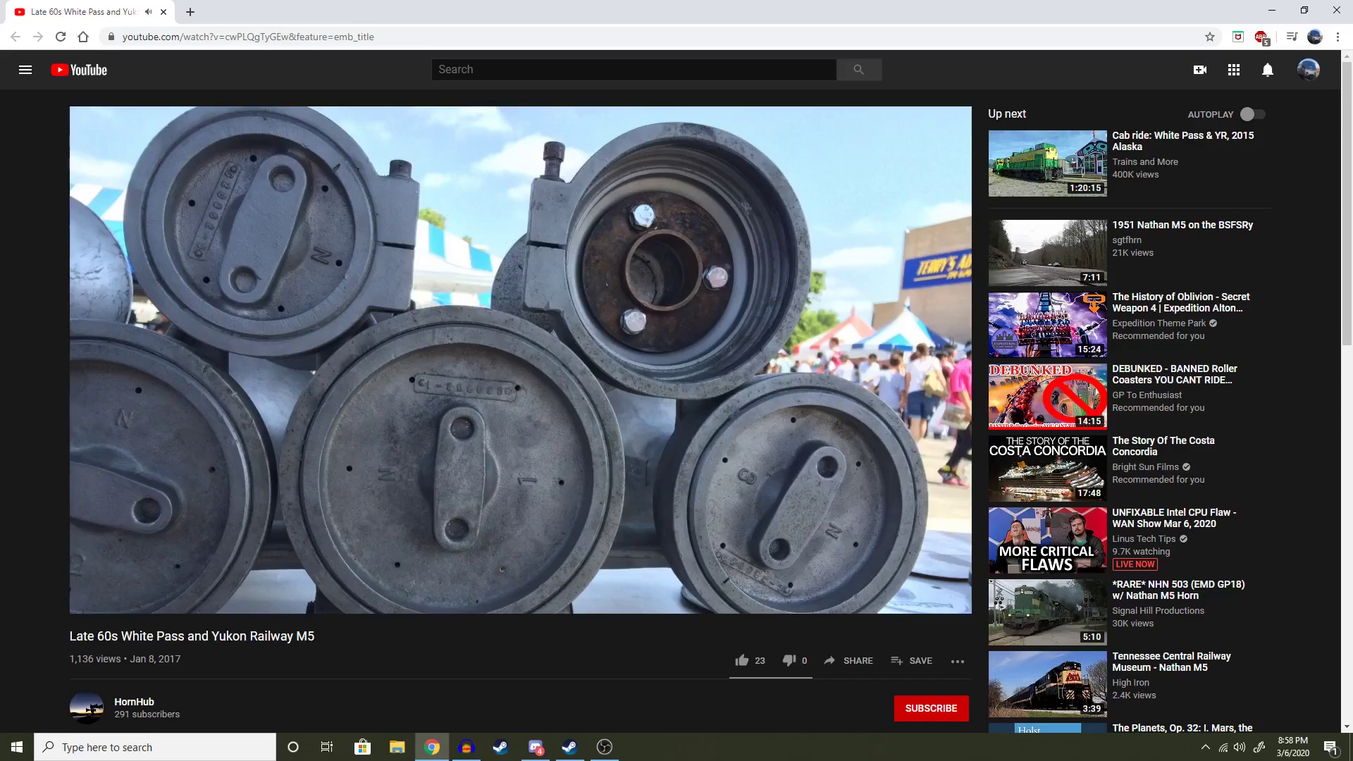
left_click(426, 431)
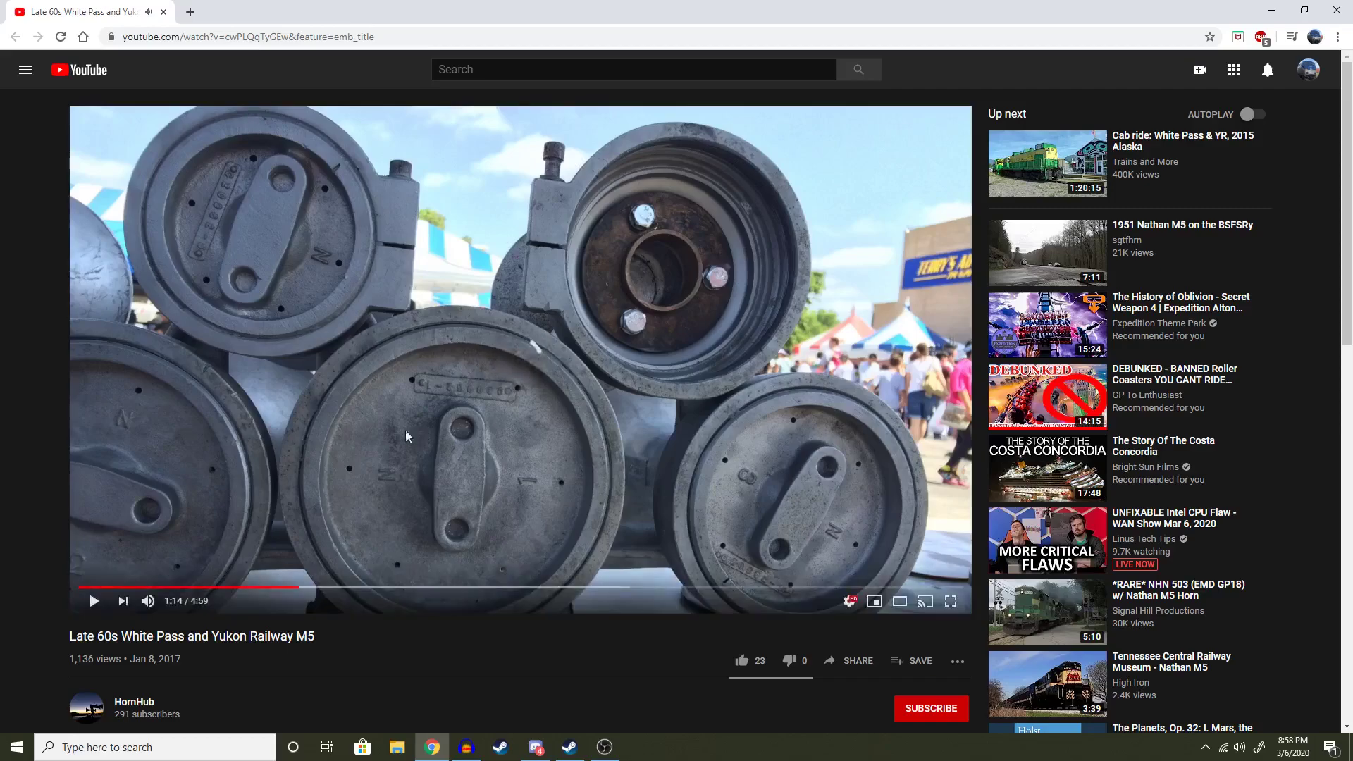
left_click(466, 747)
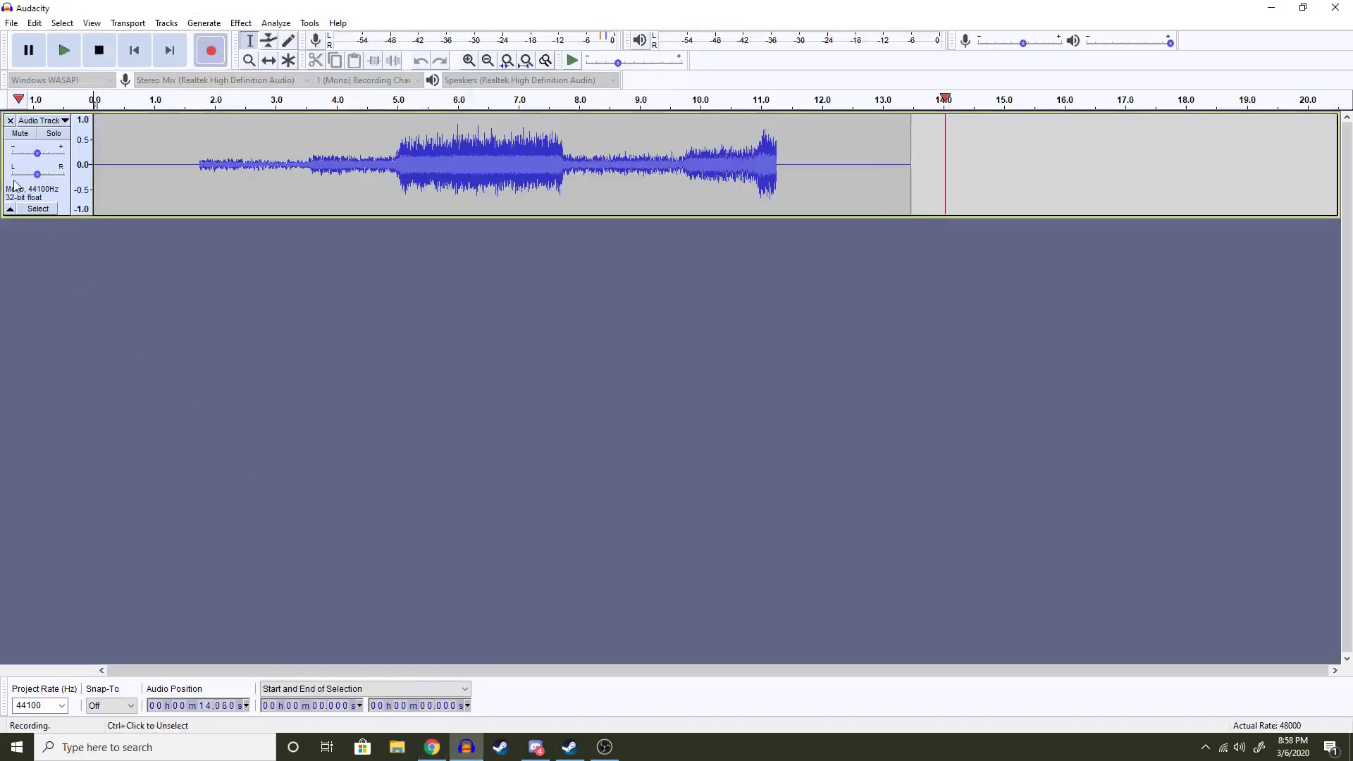
- Stop the recording and delete the silence before and after the horn
left_click(40, 57)
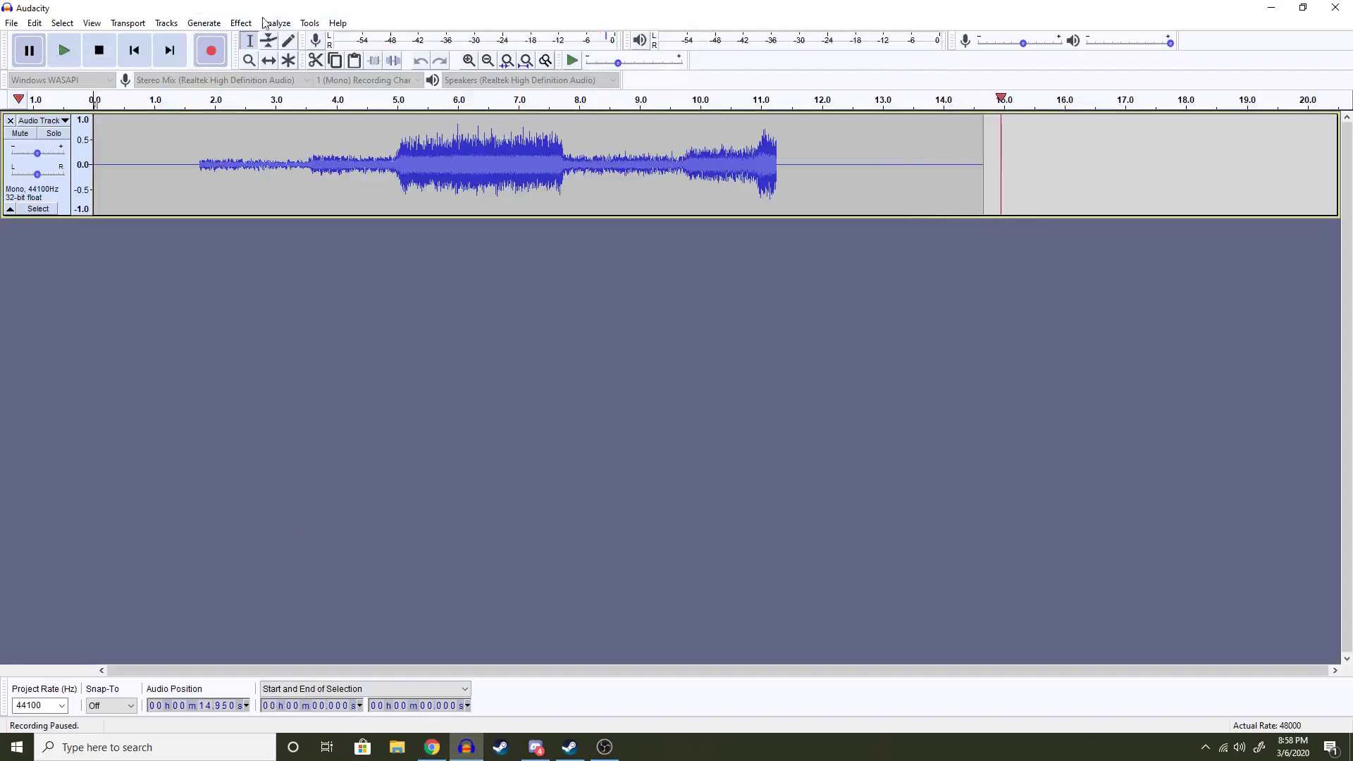
left_click_drag(1036, 169, 785, 145)
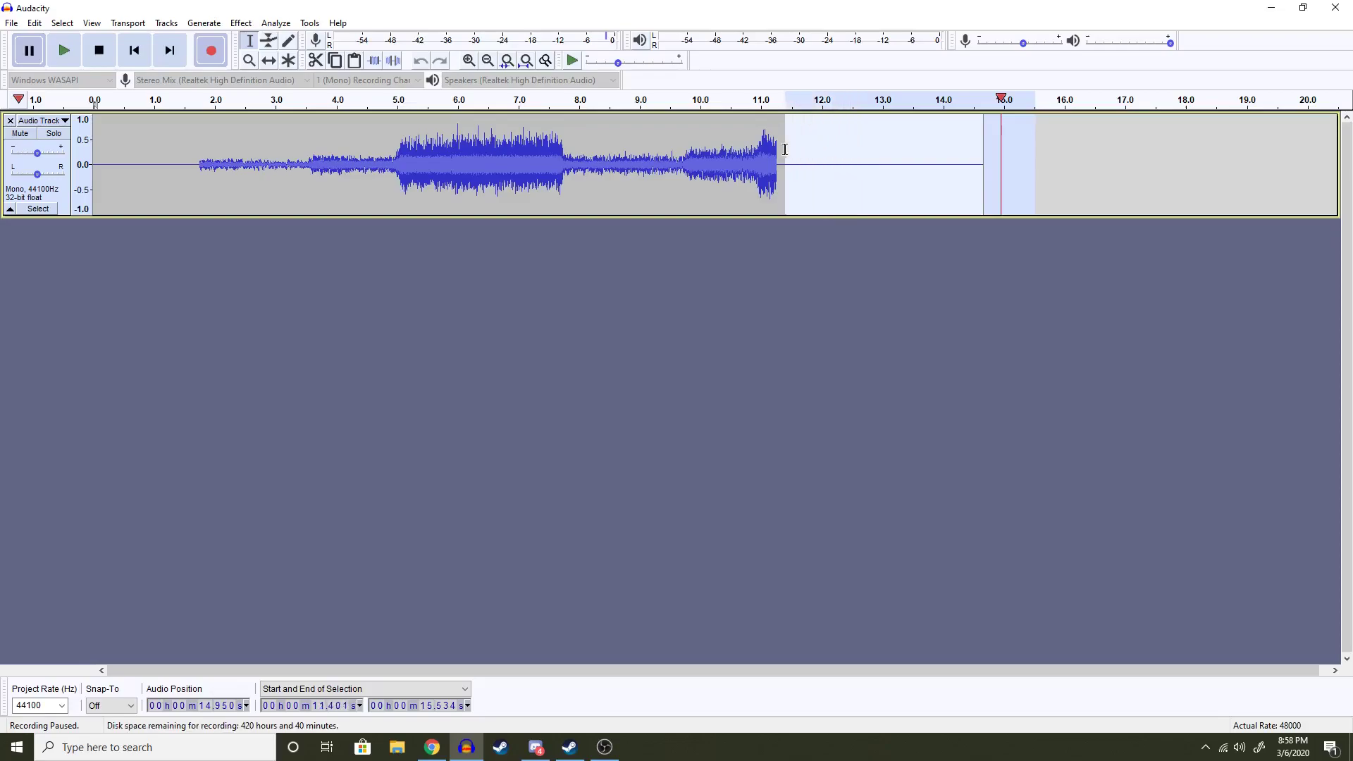
key("space")
key("Delete")
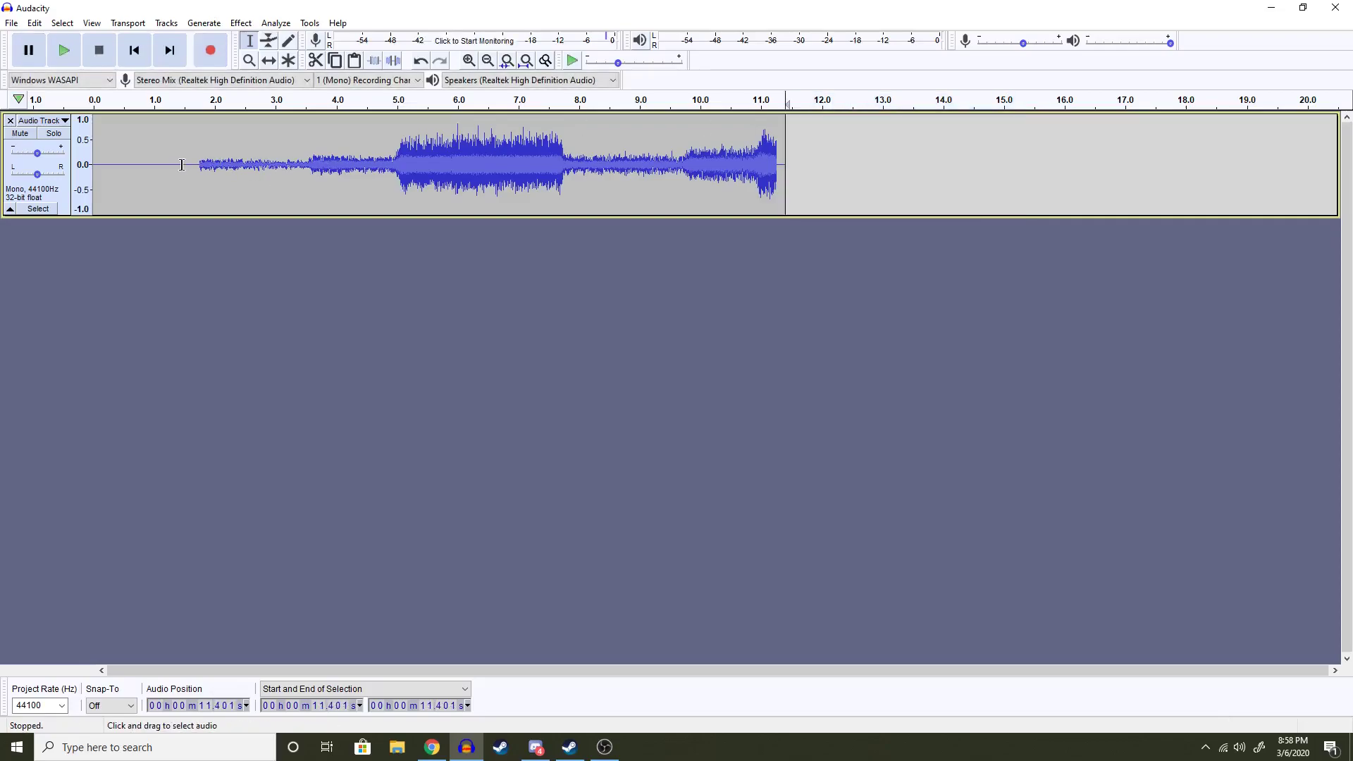
left_click_drag(201, 161, 94, 152)
key("Delete")
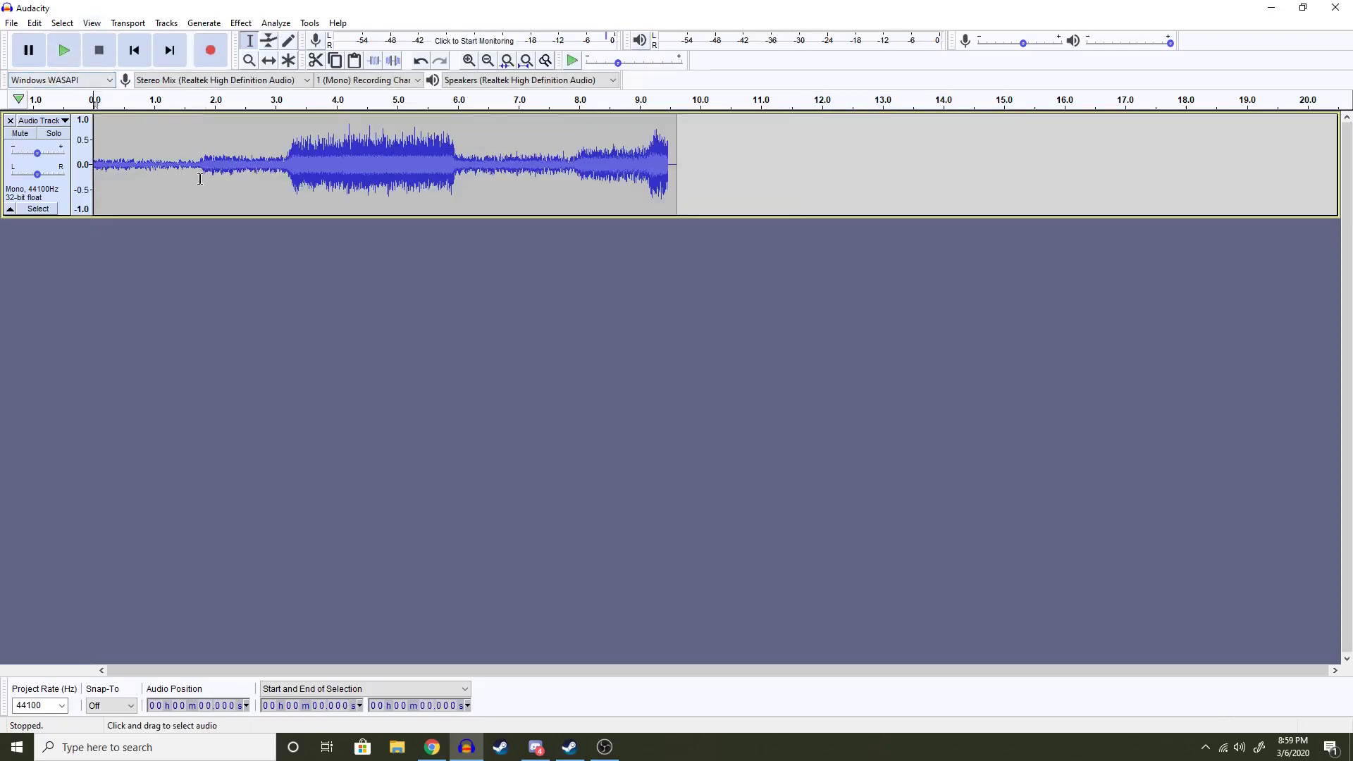
- Check the horn onset by playing from 1.649 s, then delete the first 1.6 seconds
left_click_drag(202, 162, 461, 169)
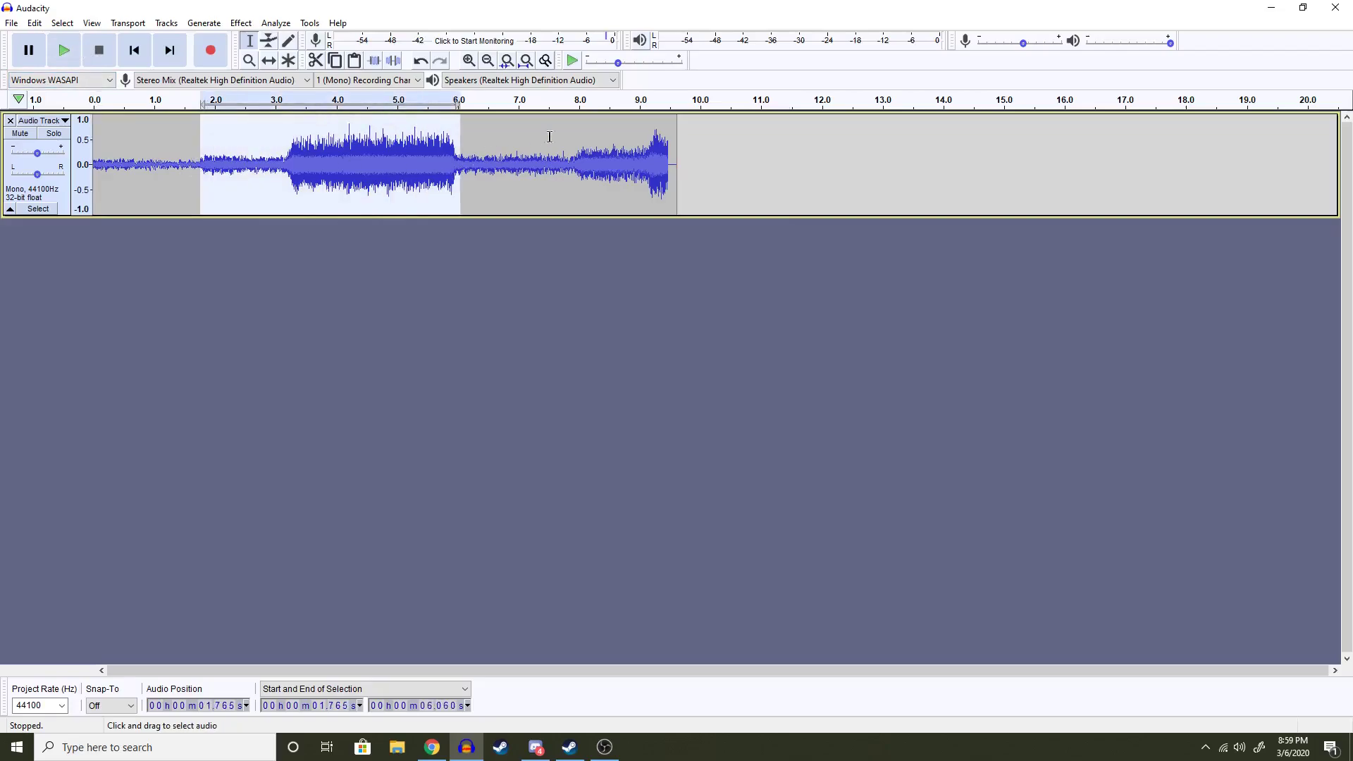
left_click(589, 141)
left_click(194, 161)
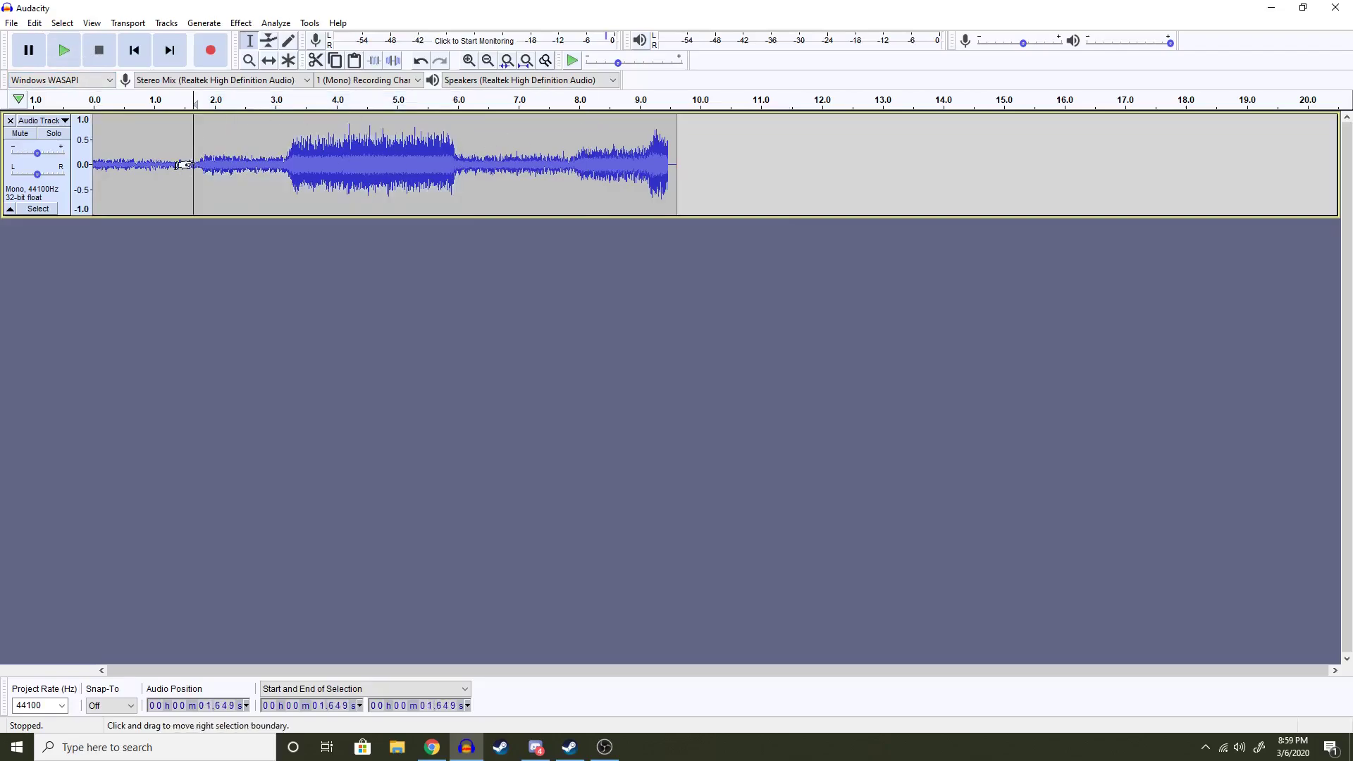
left_click(71, 61)
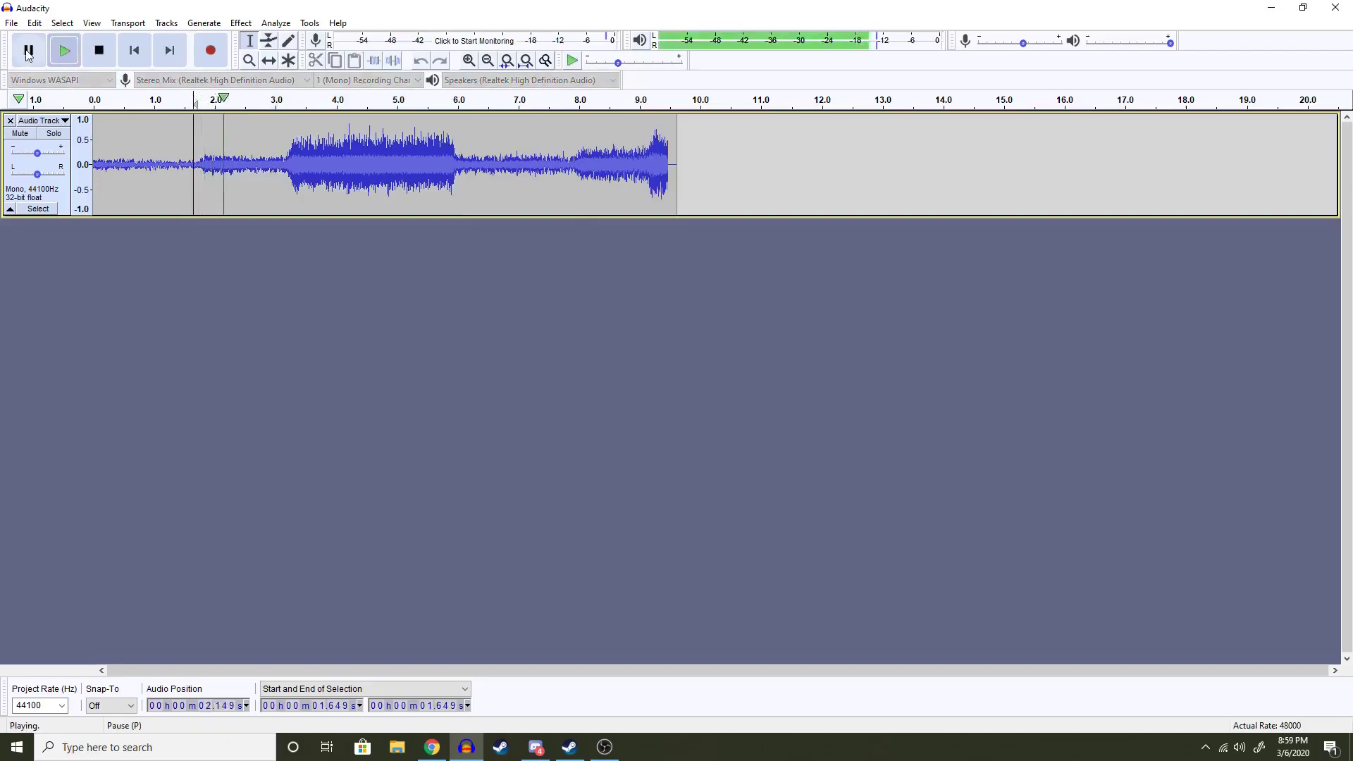
left_click(28, 50)
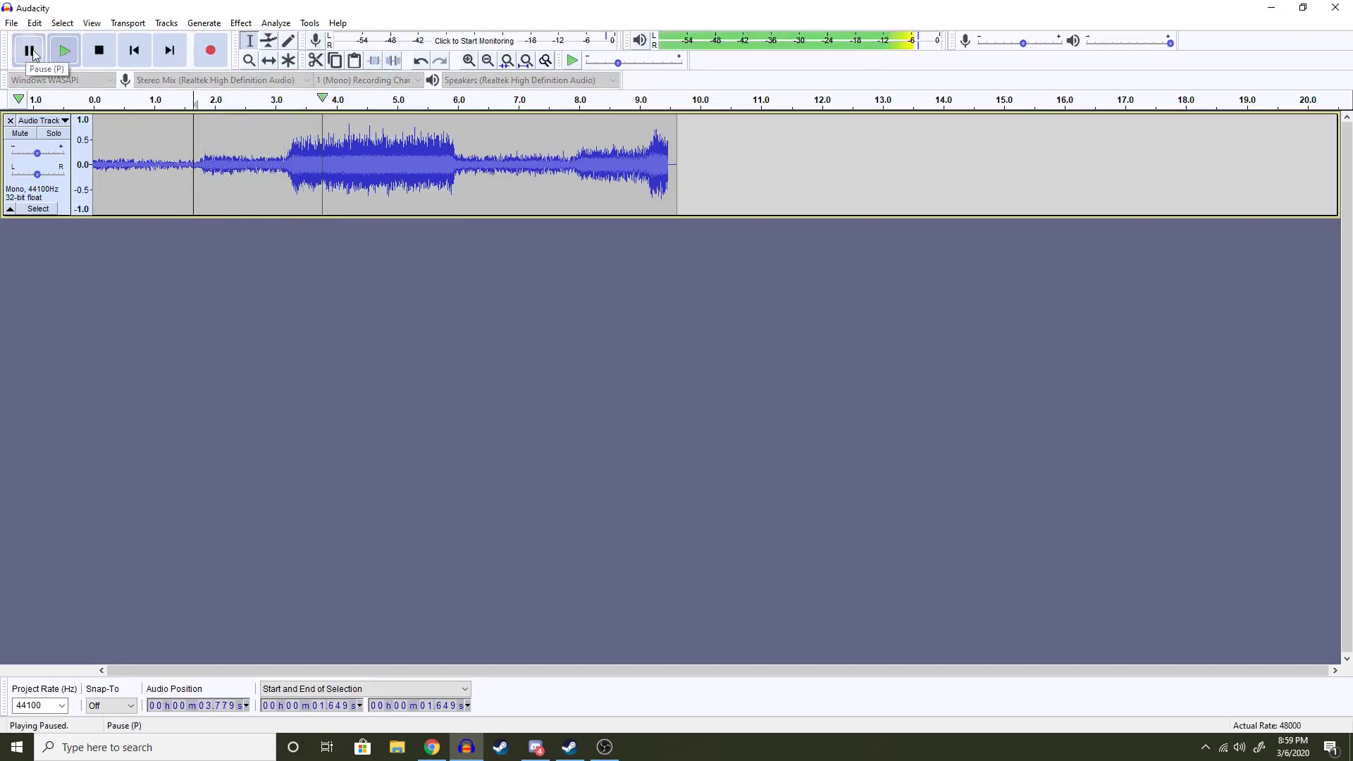
left_click_drag(185, 167, 93, 167)
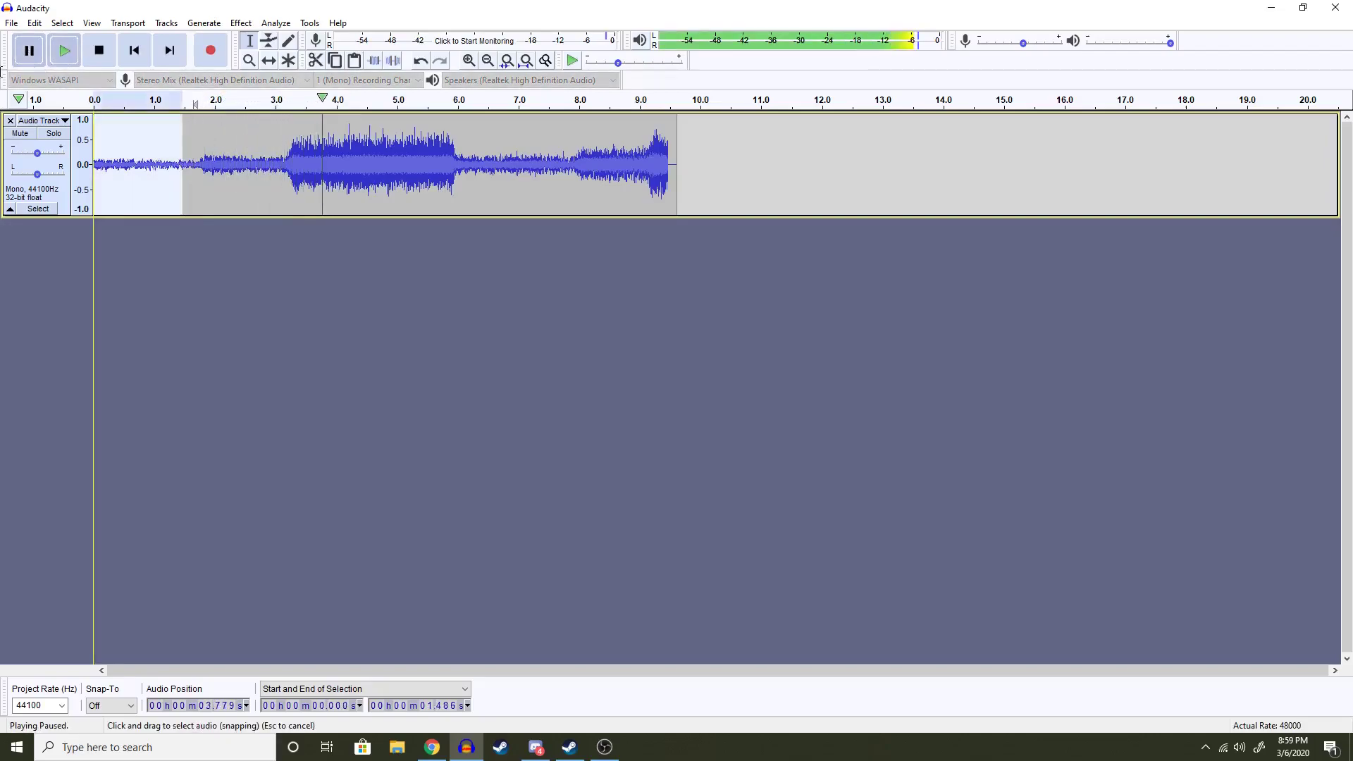
key("Delete")
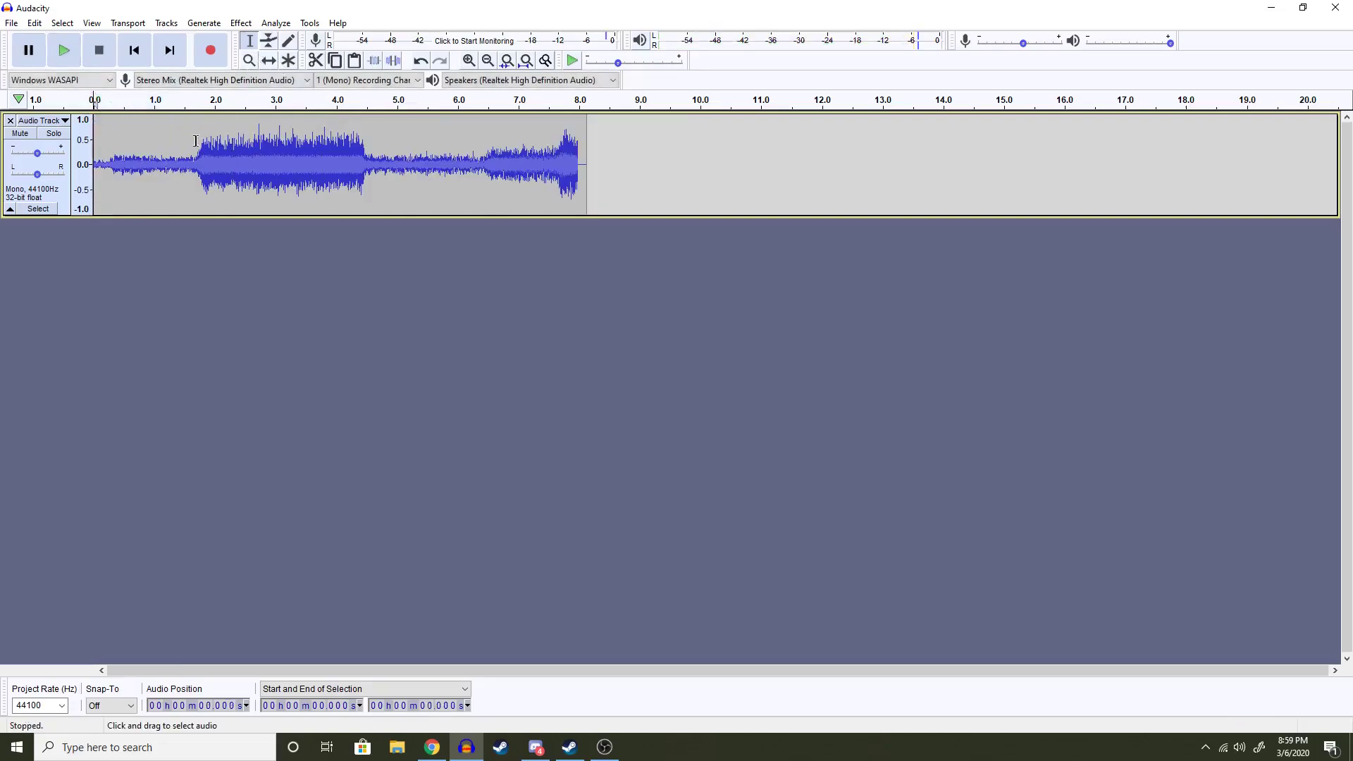
- Zoom in on the opening seconds and play them to locate the faint start
left_click(469, 60)
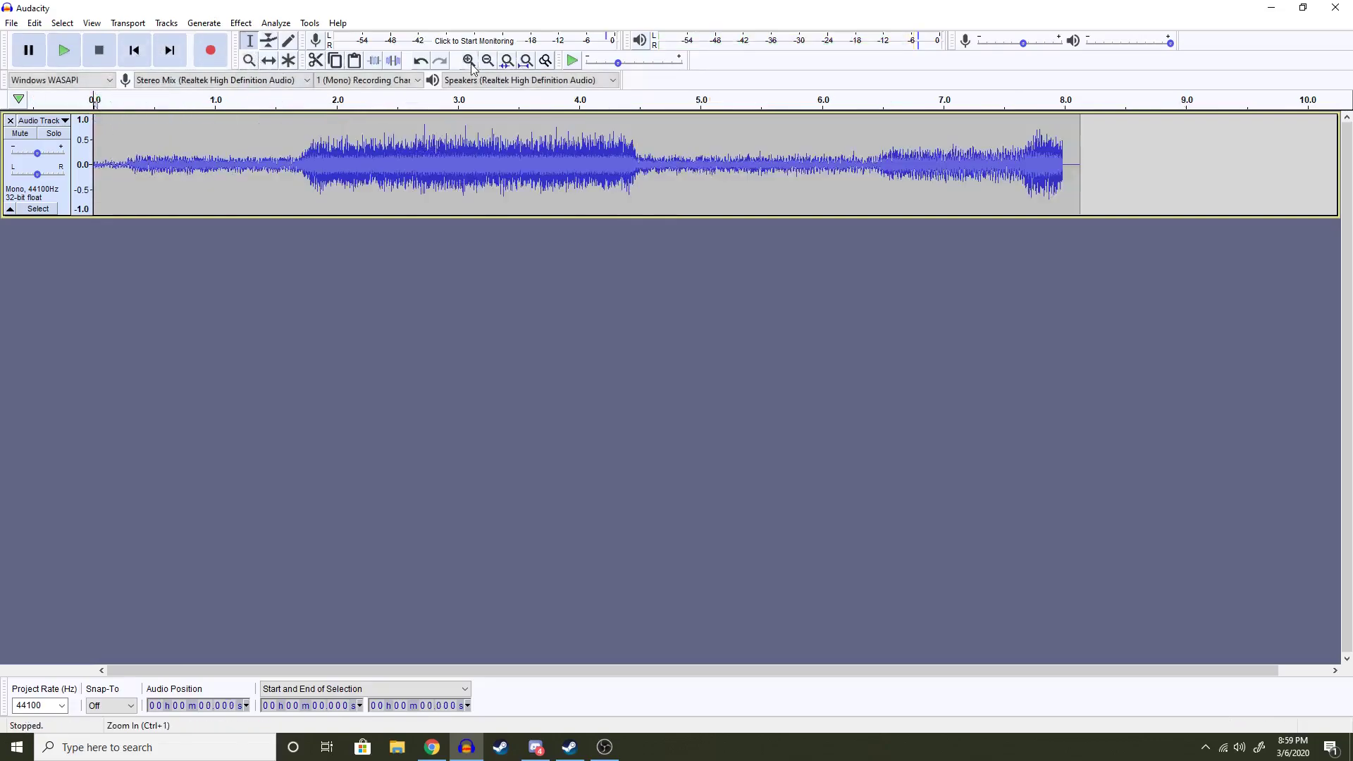
left_click(468, 60)
left_click(469, 60)
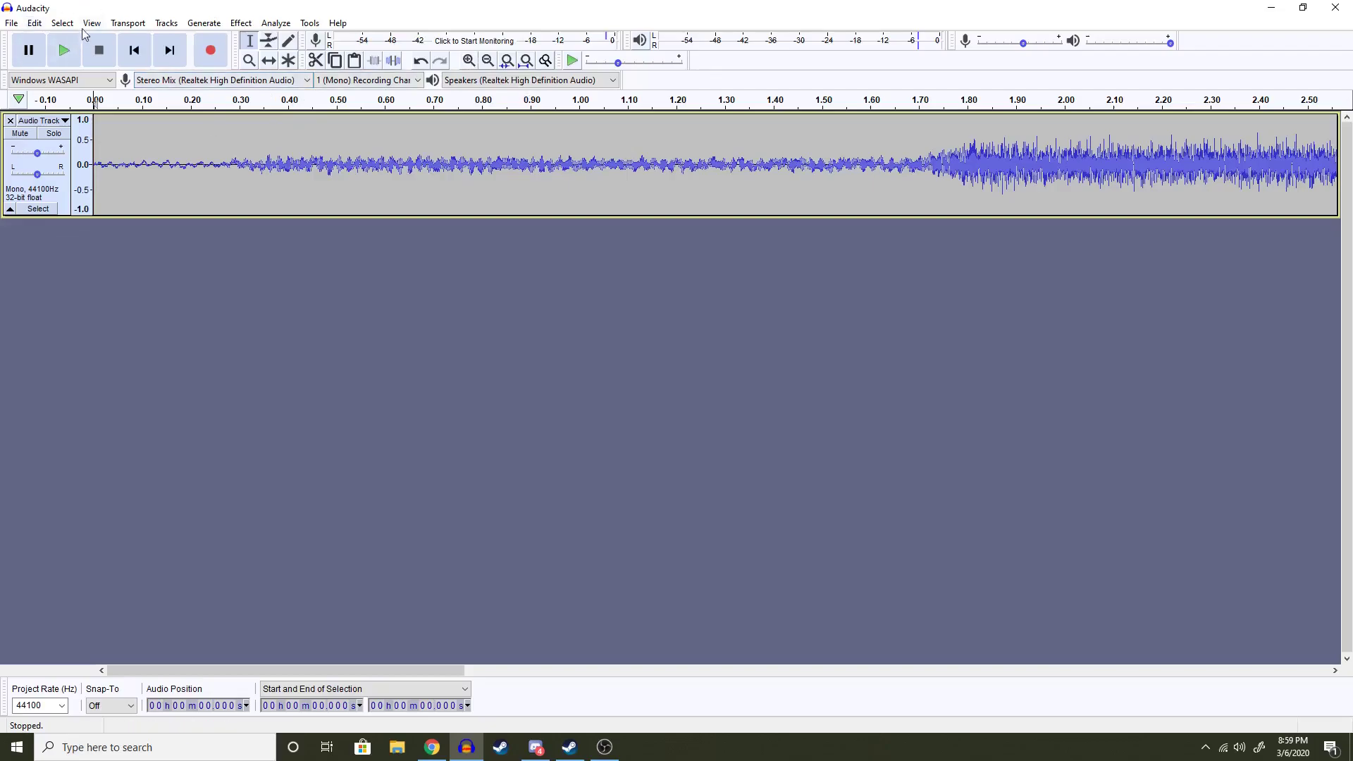
left_click(62, 51)
left_click(31, 51)
left_click(31, 51)
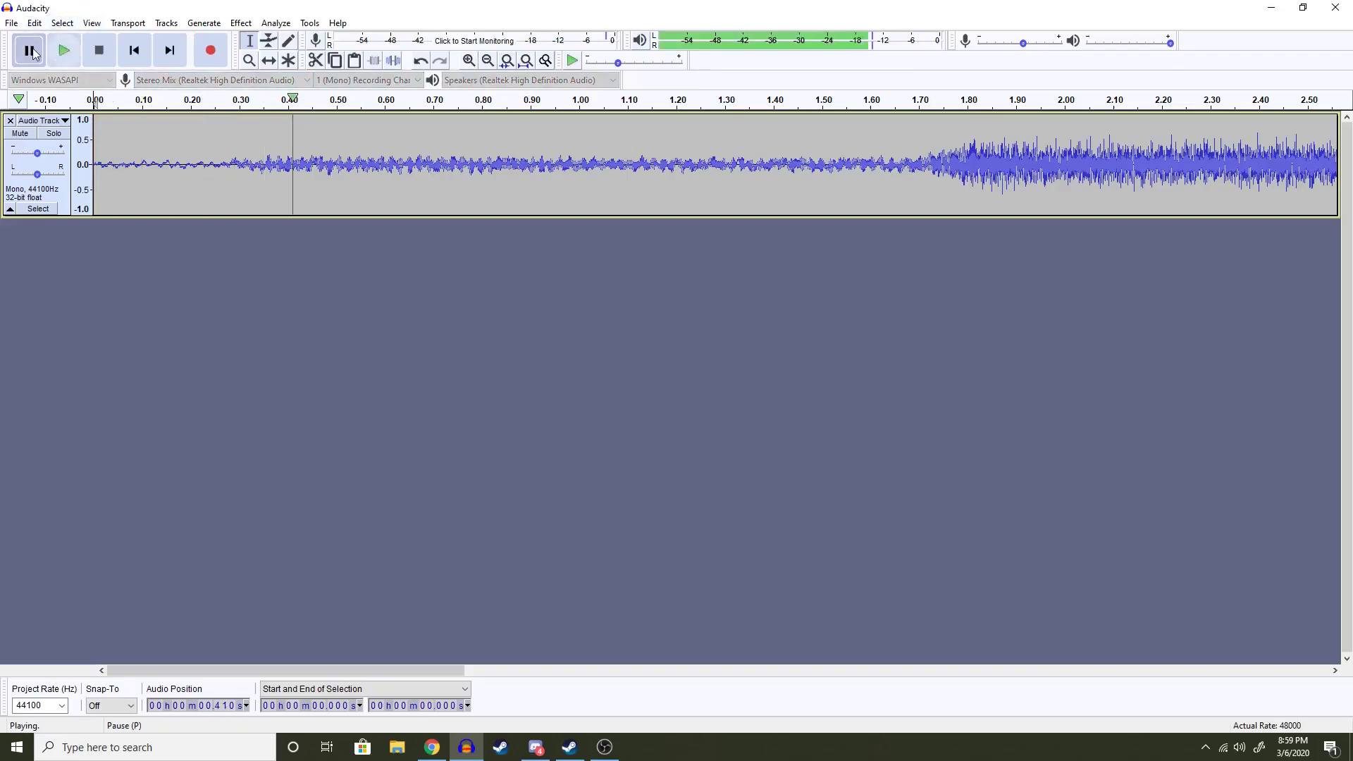
left_click(31, 51)
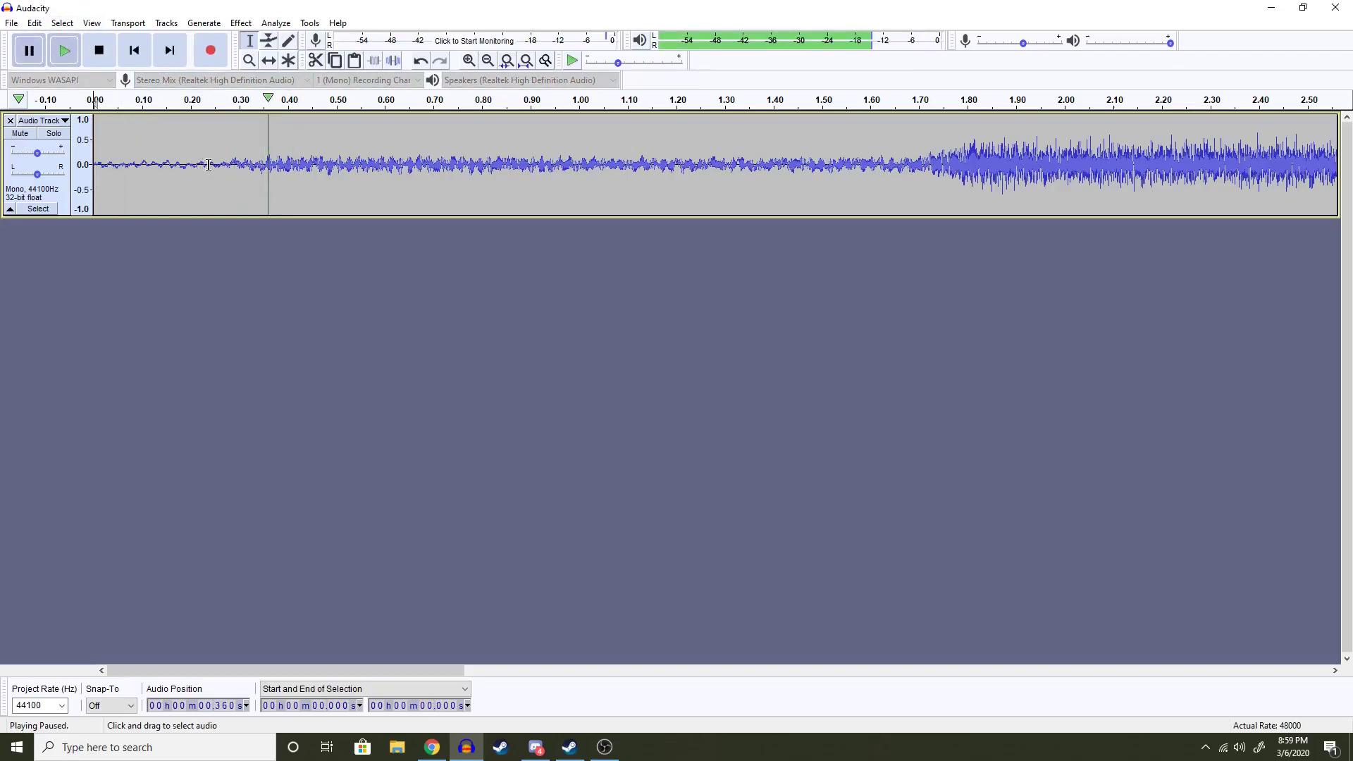
- Audition and delete the quiet first 0.241 seconds of the recording
left_click_drag(209, 165, 93, 166)
left_click(73, 57)
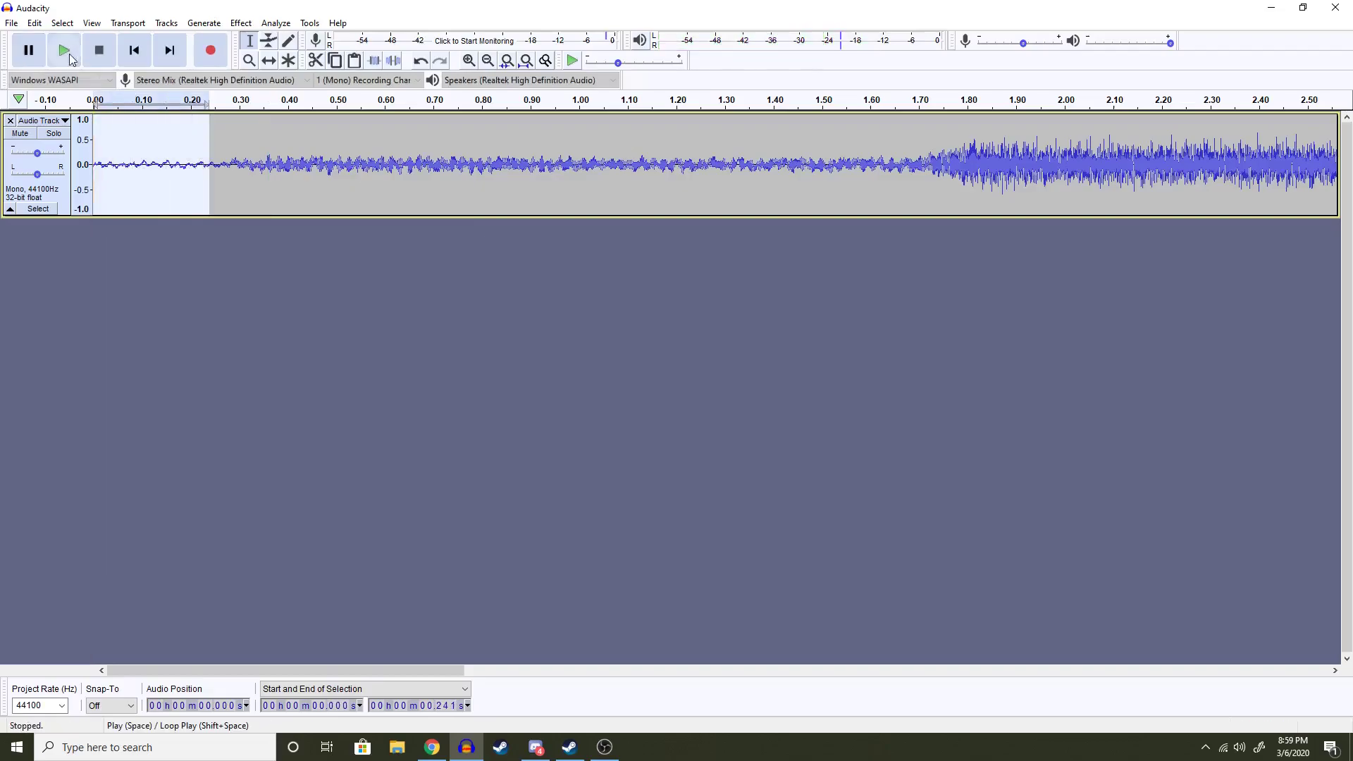
left_click(70, 53)
left_click(69, 53)
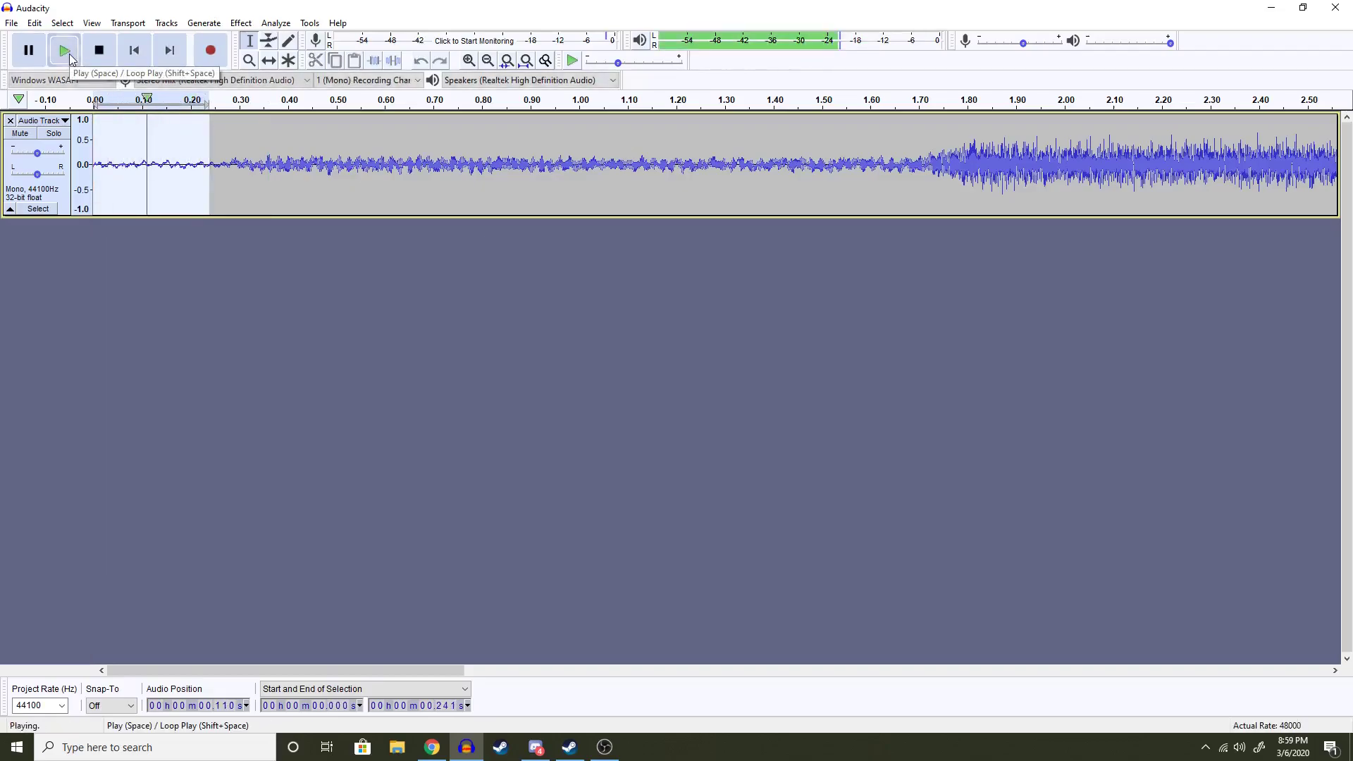
left_click(69, 54)
left_click(69, 53)
key("Delete")
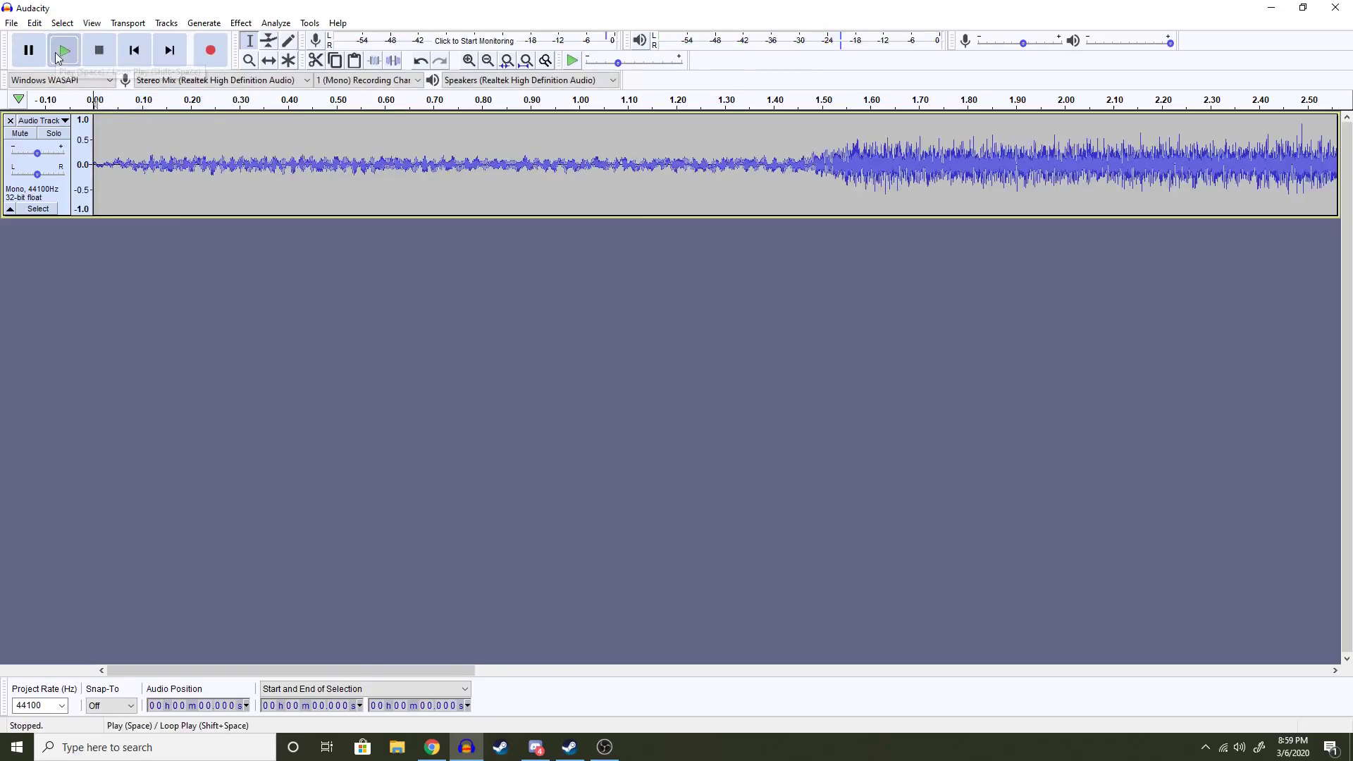
- Replay the newly trimmed start, pausing near 1.39 and 0.28 seconds
left_click(62, 50)
left_click(28, 50)
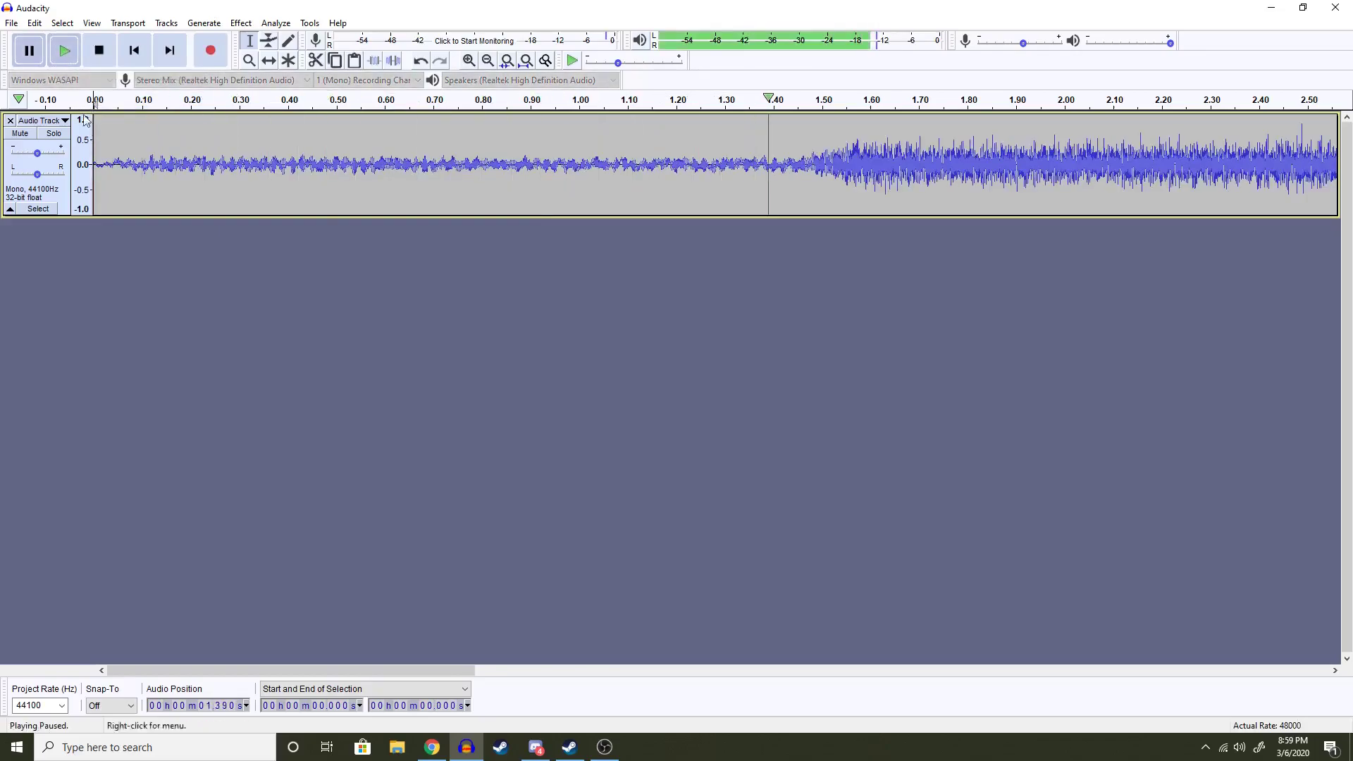
left_click(62, 63)
left_click(61, 63)
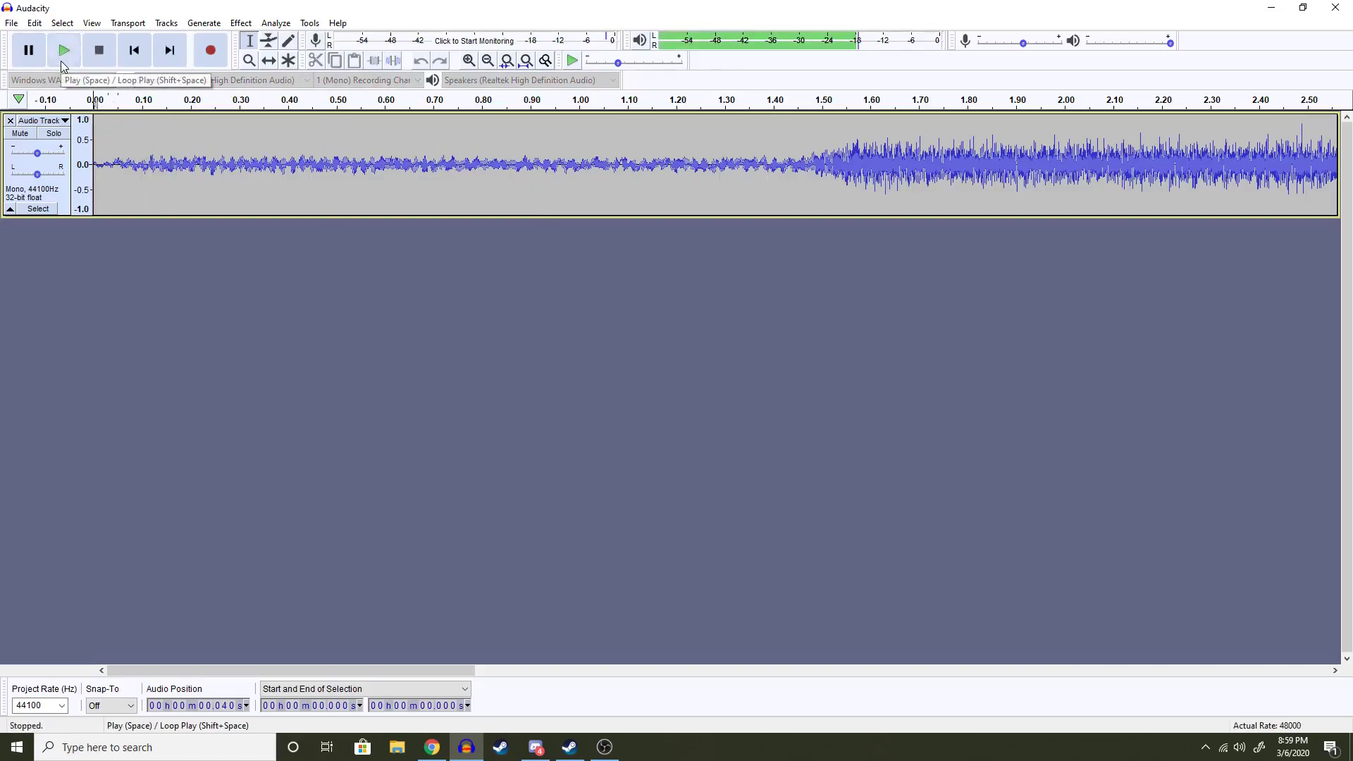
left_click(62, 51)
left_click(62, 51)
left_click(62, 51)
left_click(61, 60)
key("p")
- Select the first few hundredths of a second and replay from the start, pausing at 1.41 s
left_click_drag(107, 161, 92, 161)
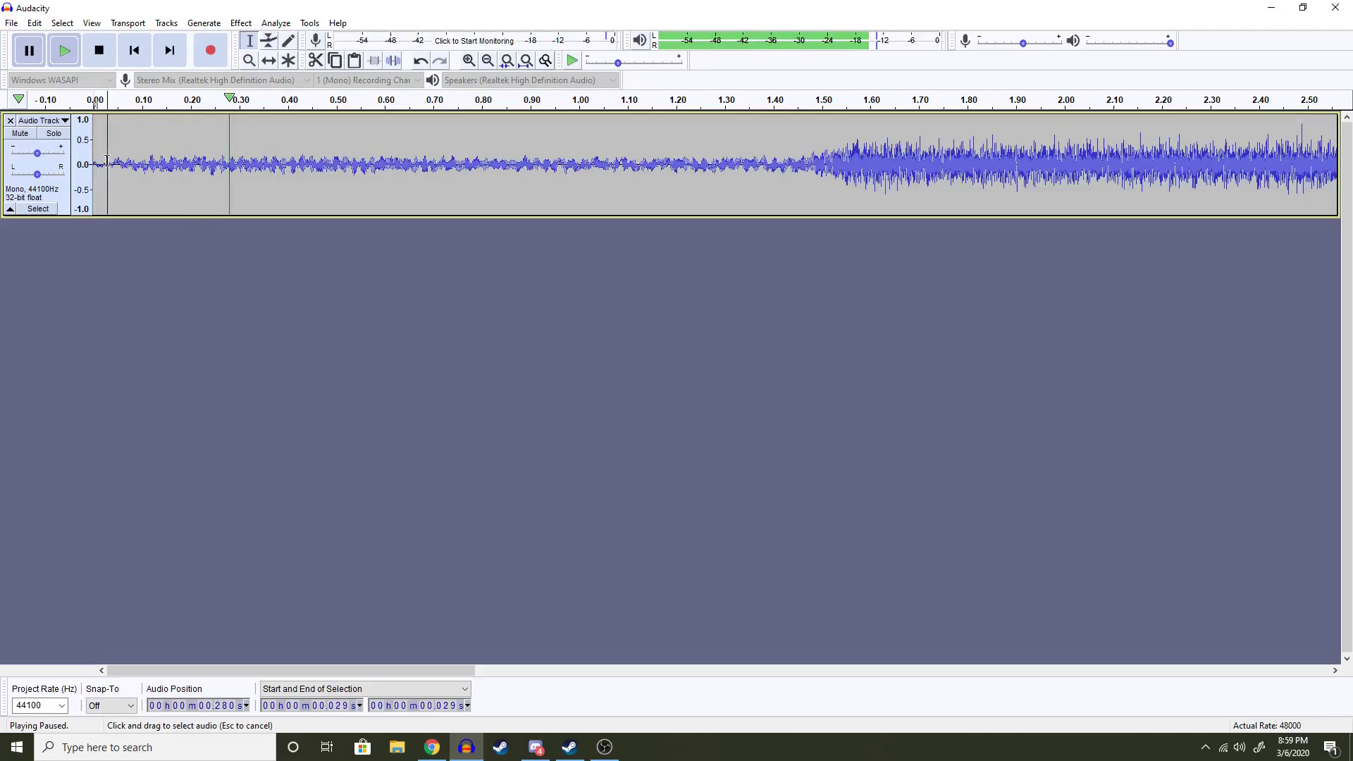
left_click(63, 56)
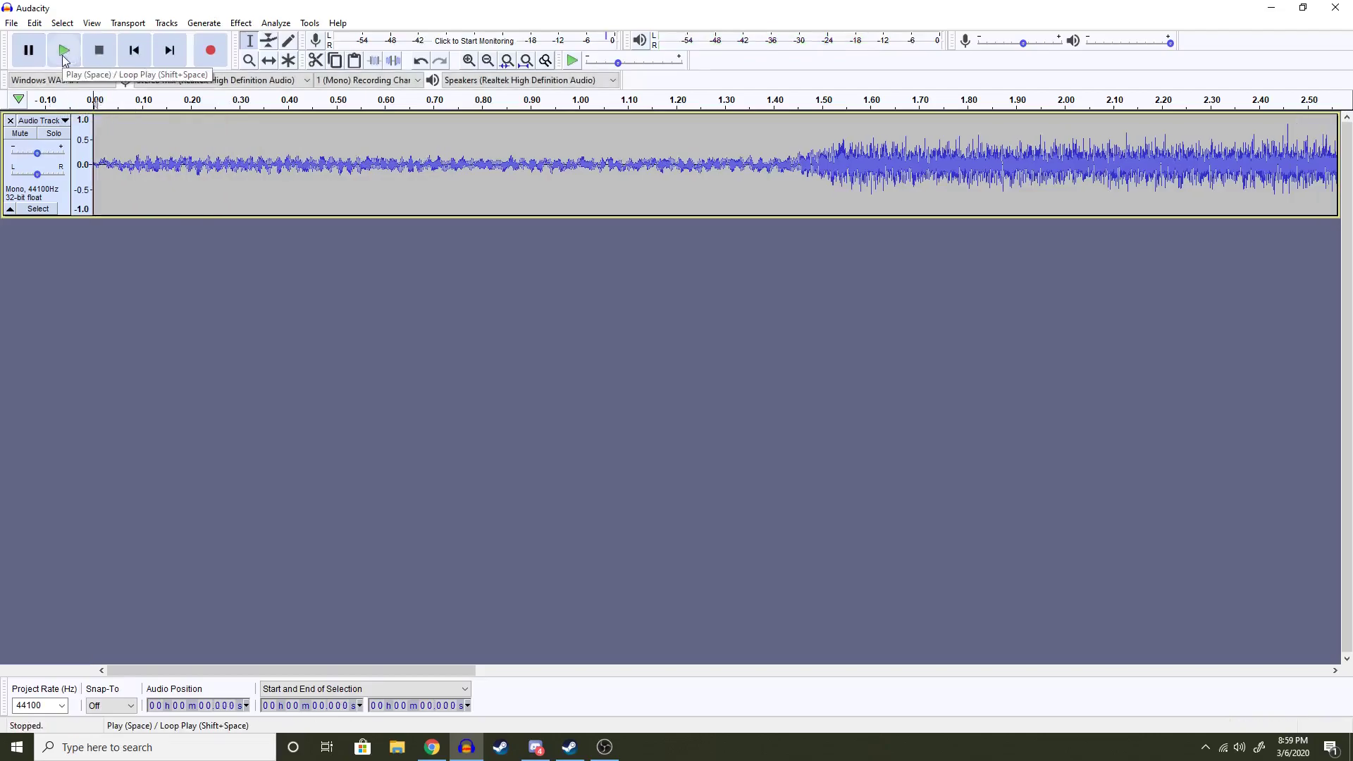
left_click(62, 55)
left_click(62, 55)
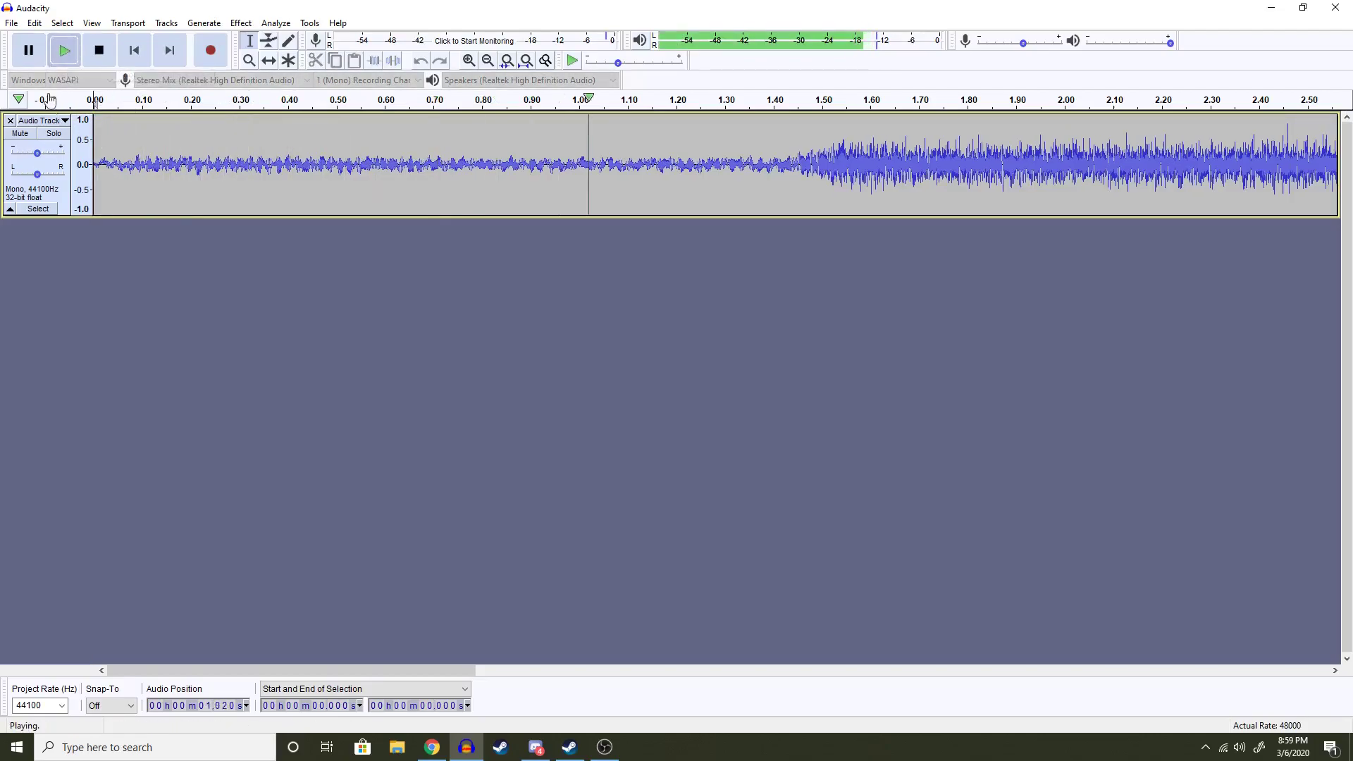
key("p")
- Zoom out to the first five seconds and replay the horn from the beginning
left_click(488, 60)
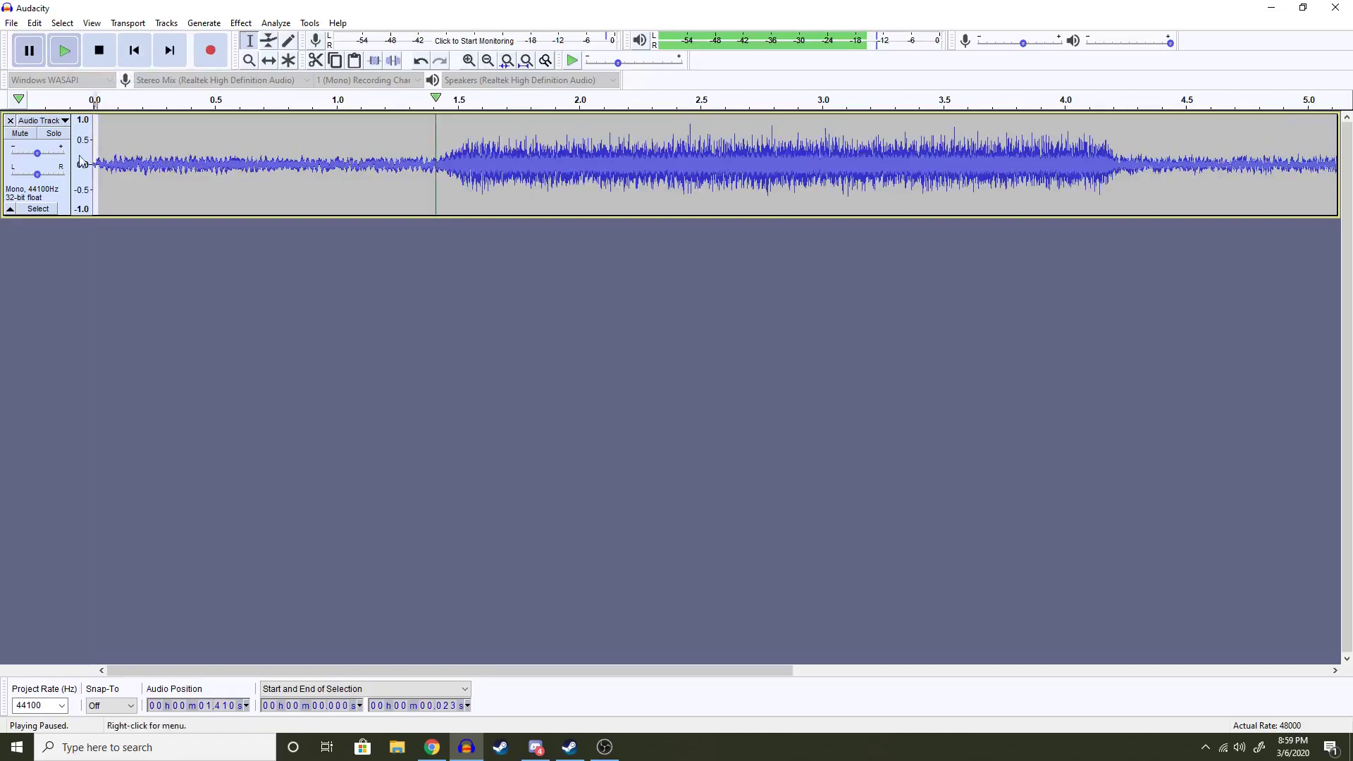
left_click(64, 55)
left_click(65, 57)
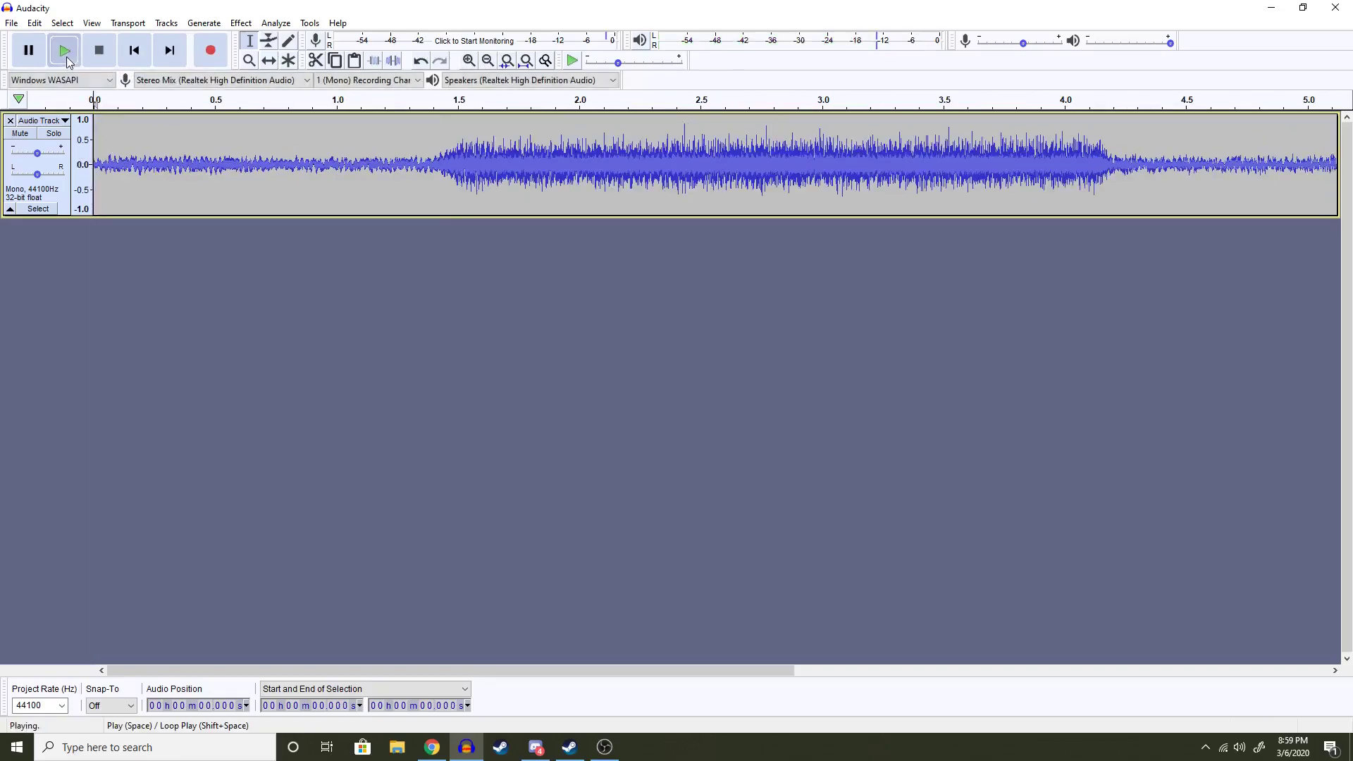
left_click(29, 53)
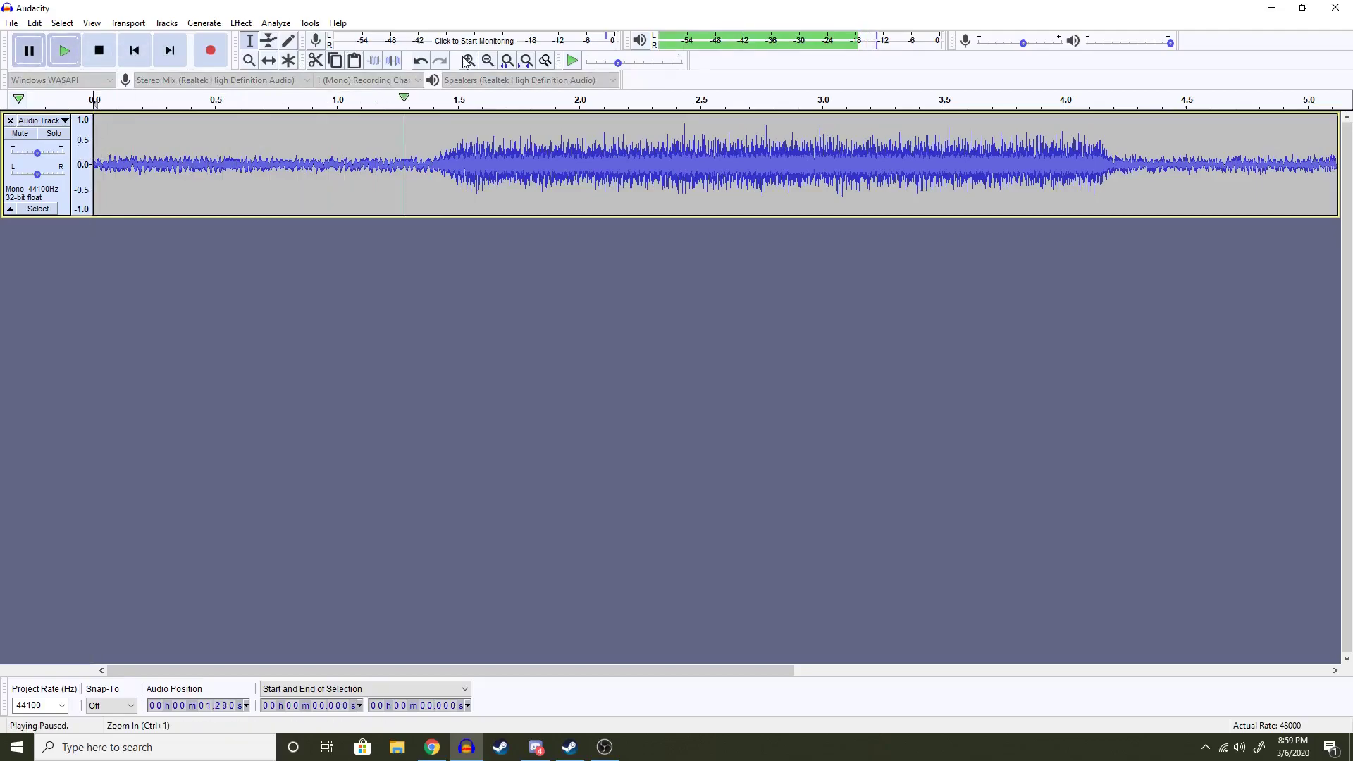
key("space")
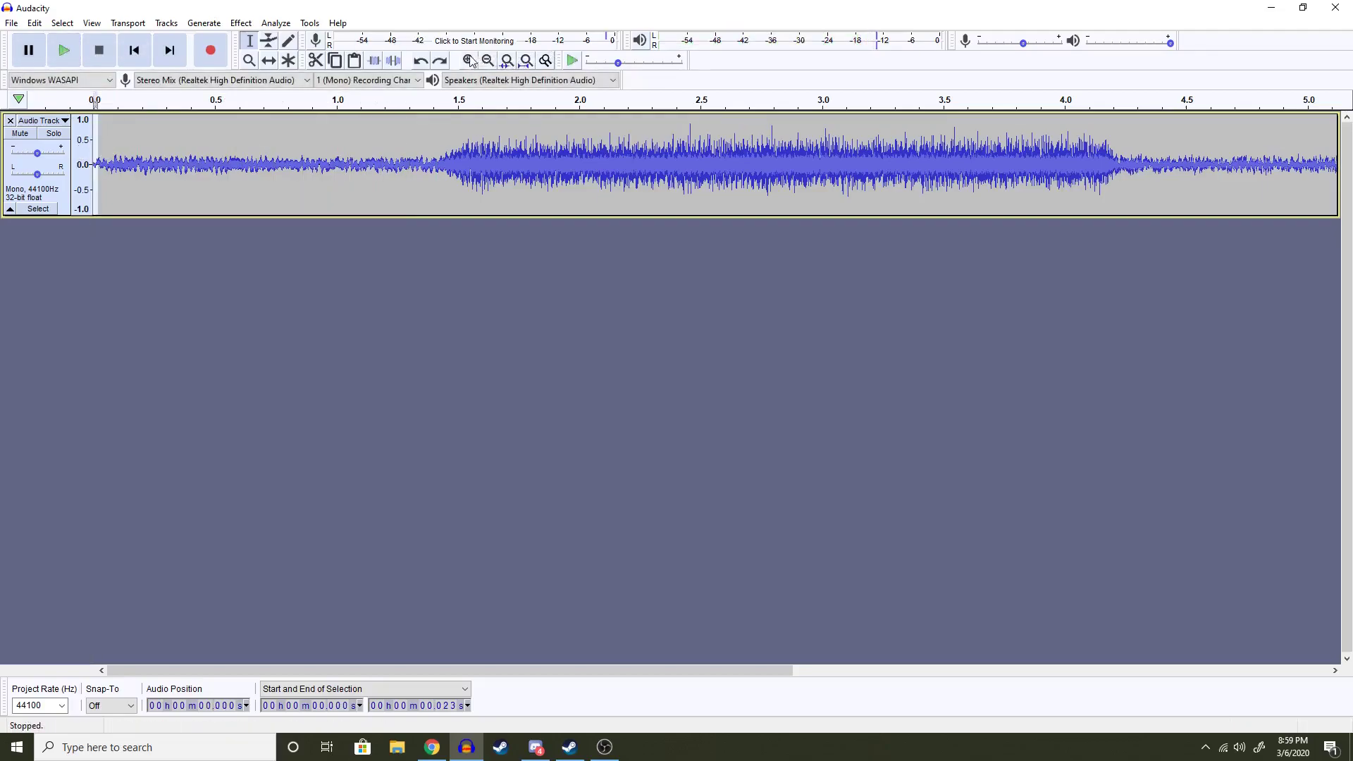
- Apply Fade In to the first 0.004 seconds of the horn recording
left_click(469, 61)
left_click(469, 61)
left_click(469, 61)
left_click(469, 60)
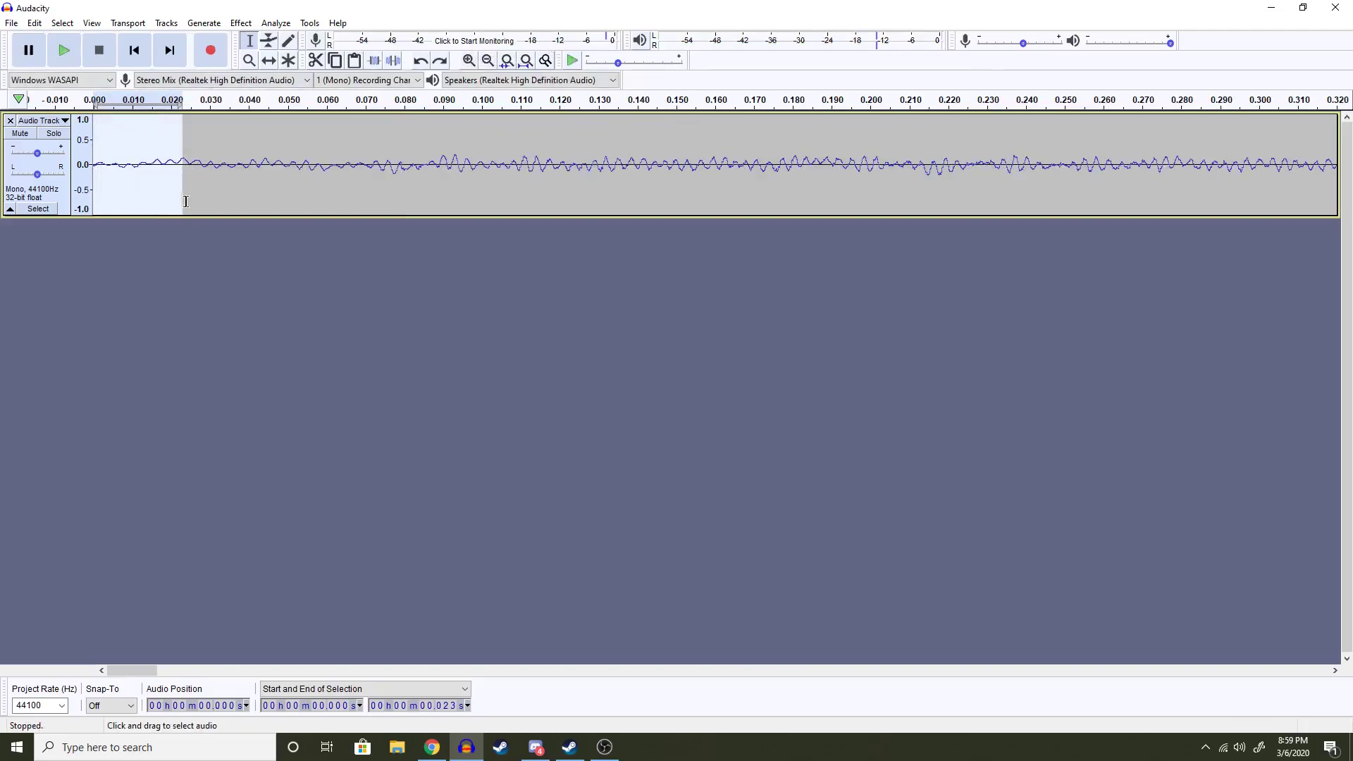
left_click_drag(182, 205, 93, 206)
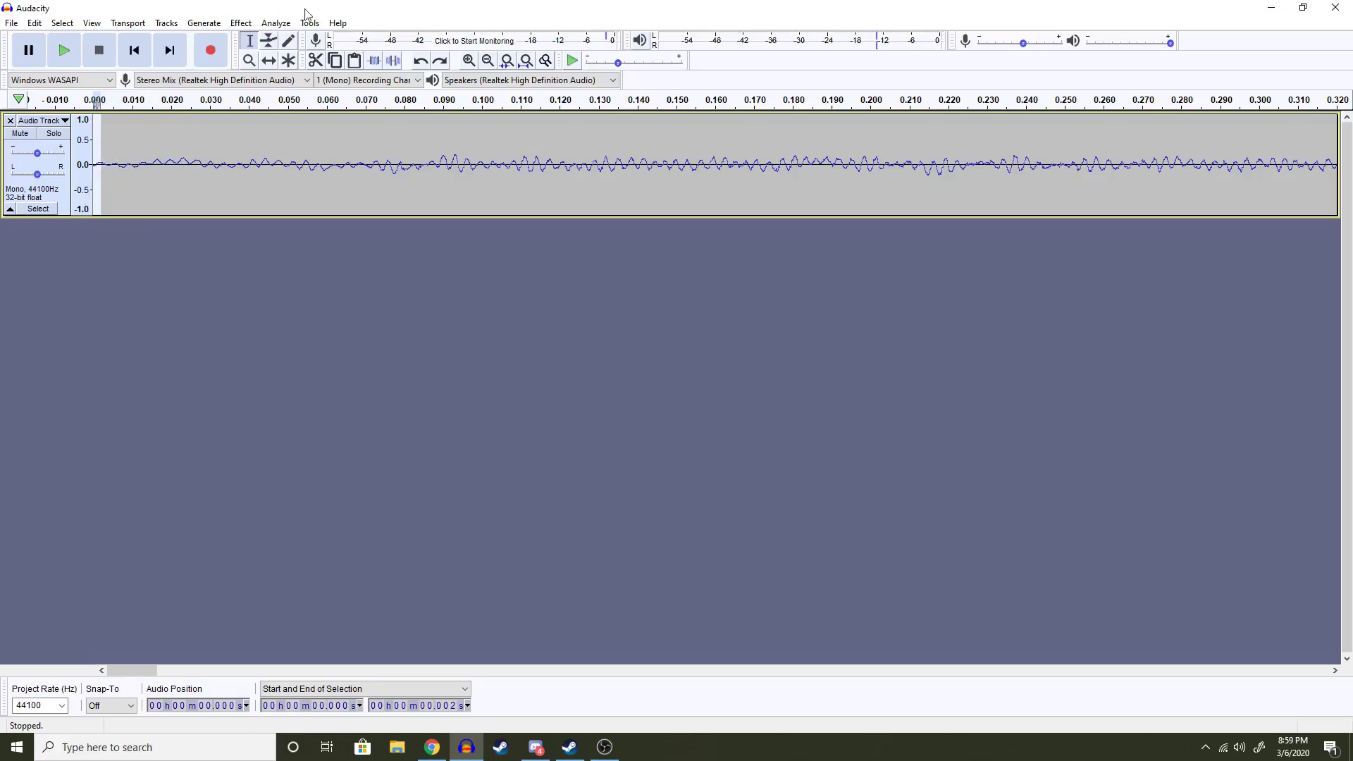
left_click(233, 24)
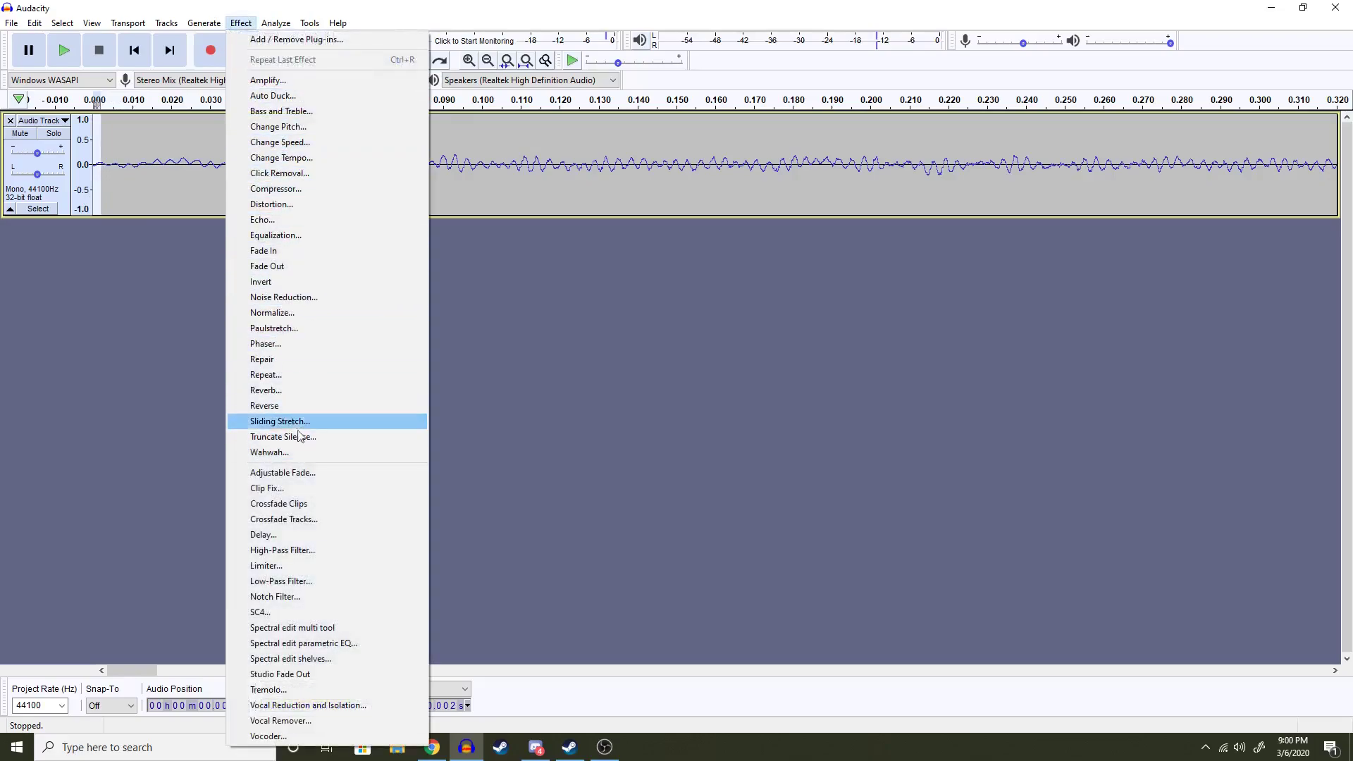
left_click(288, 254)
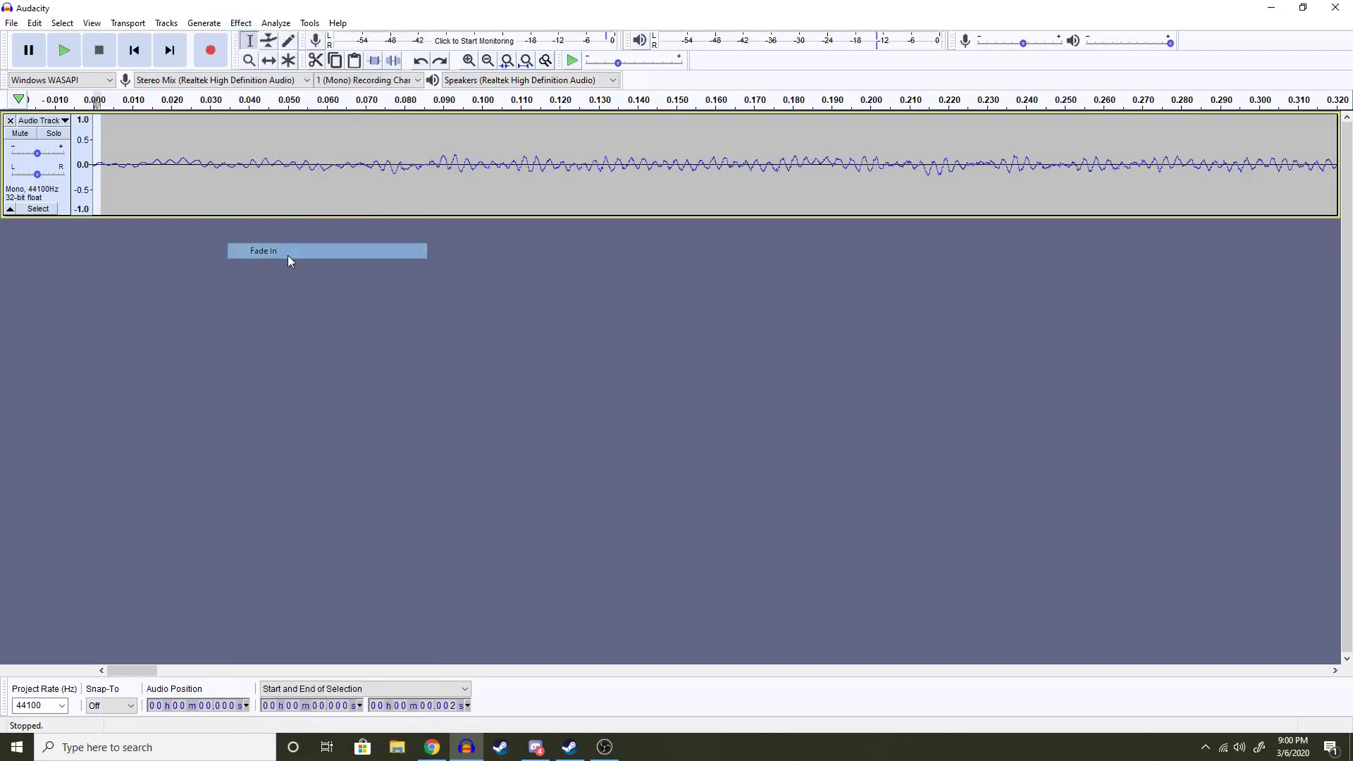
- Zoom out, replay the horn from 0 s, and scroll the timeline back to 0.0
left_click(493, 62)
left_click(493, 62)
left_click(494, 62)
left_click(494, 62)
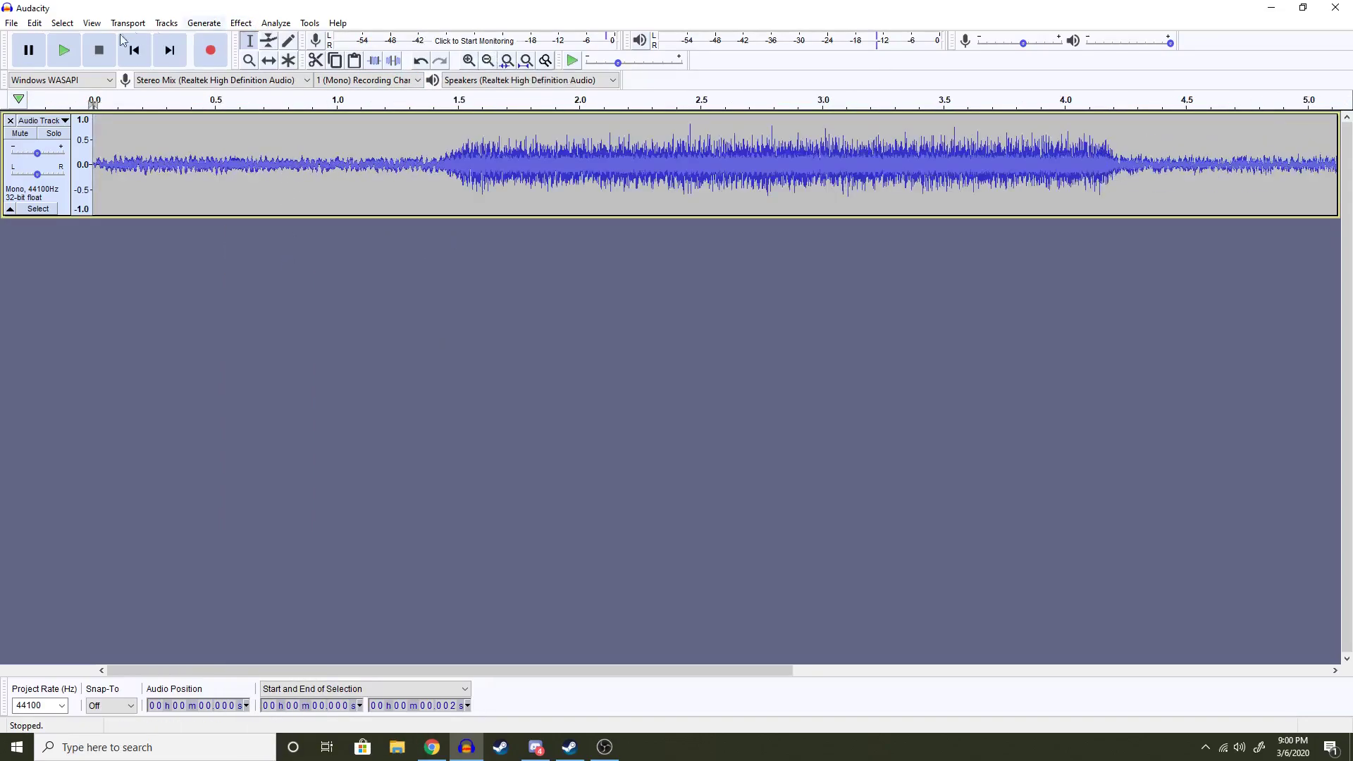
left_click(113, 148)
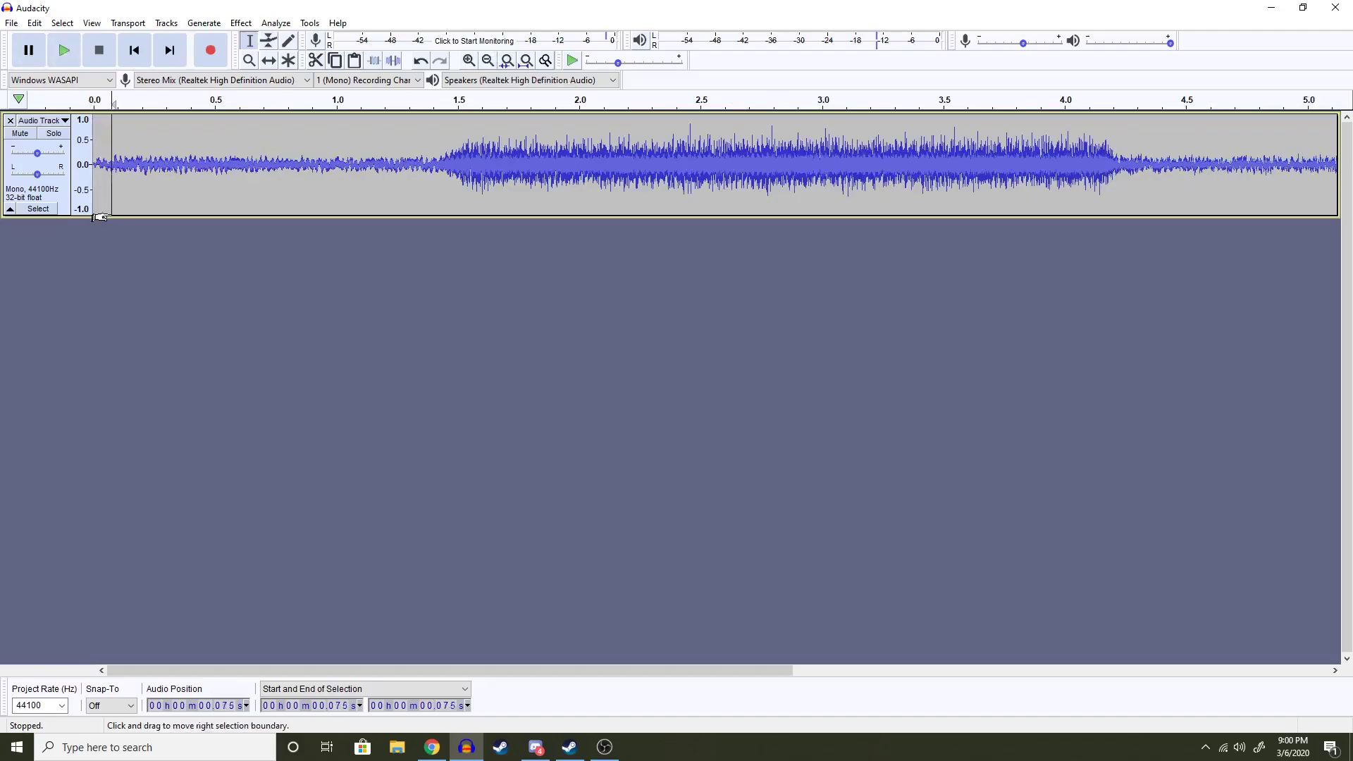
left_click(92, 182)
left_click(67, 57)
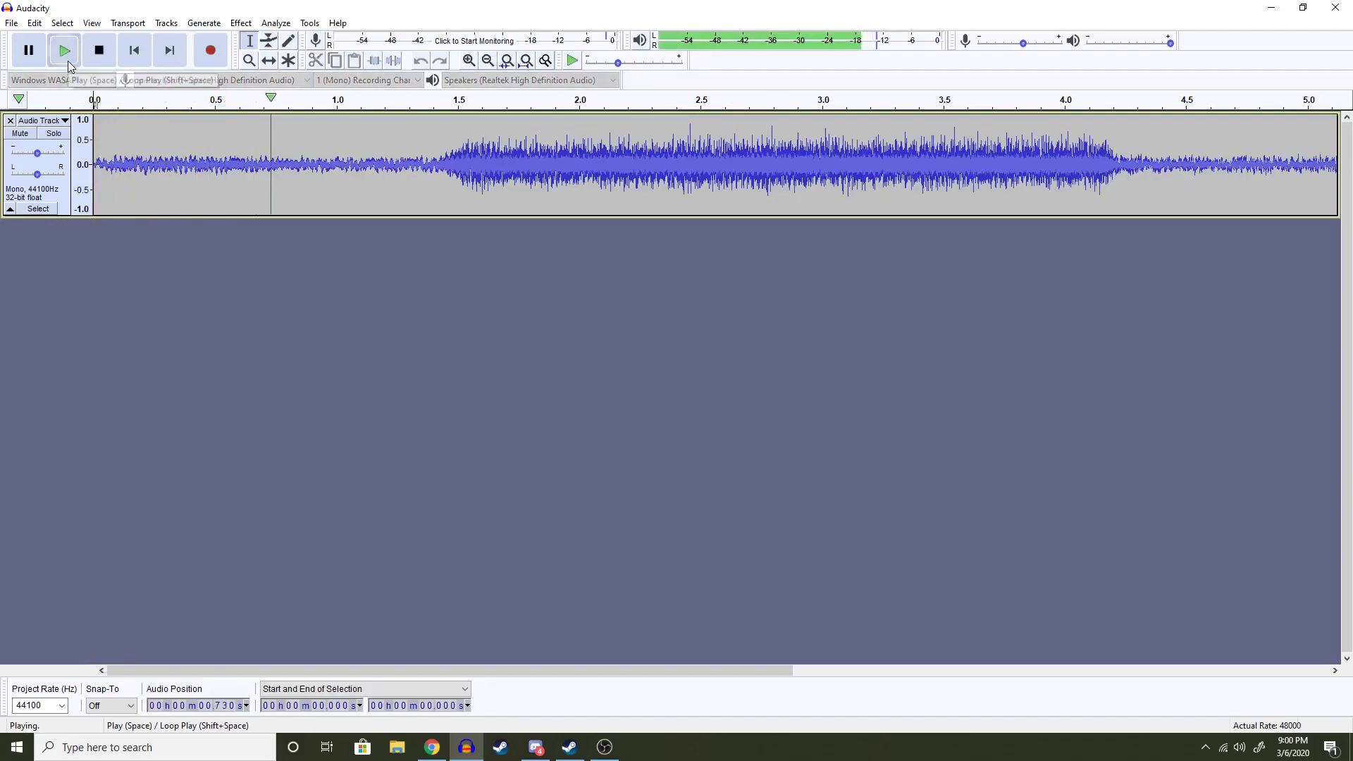
left_click(68, 65)
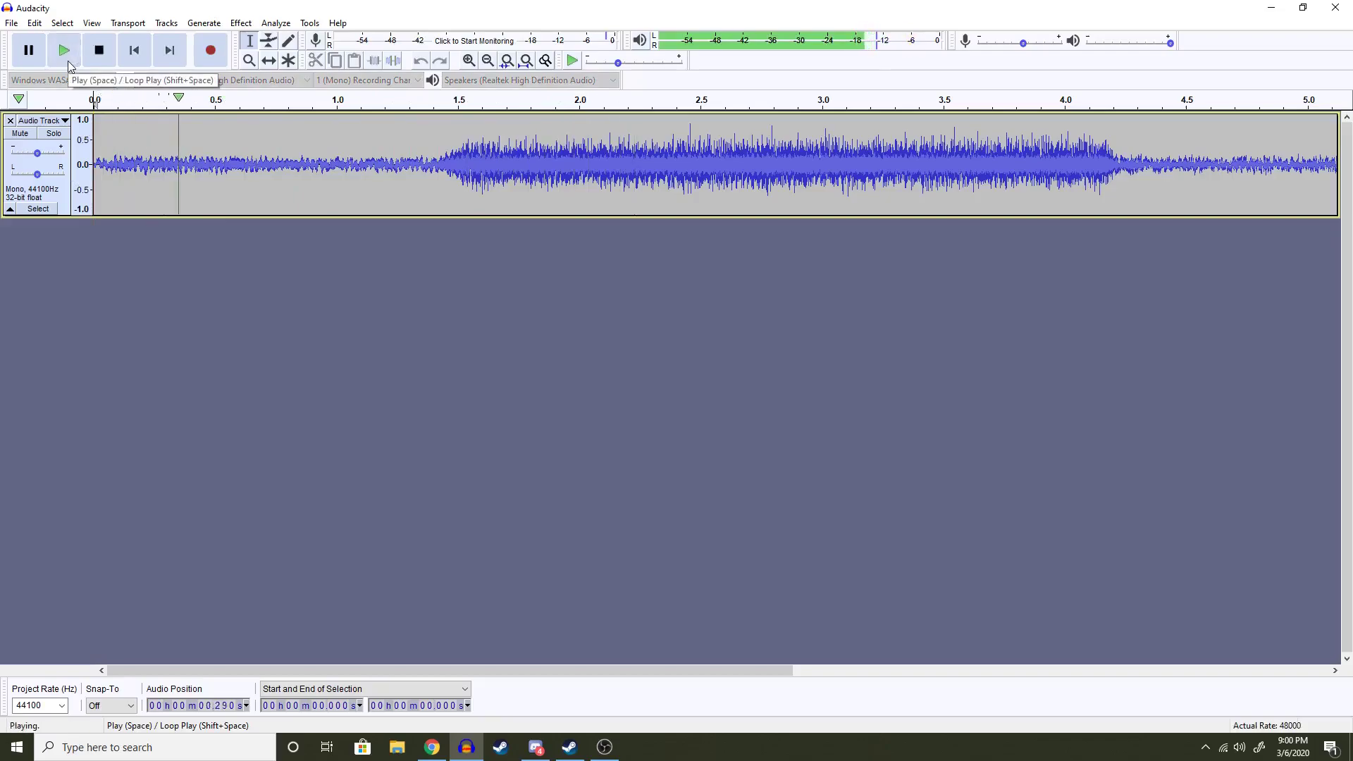
left_click(69, 62)
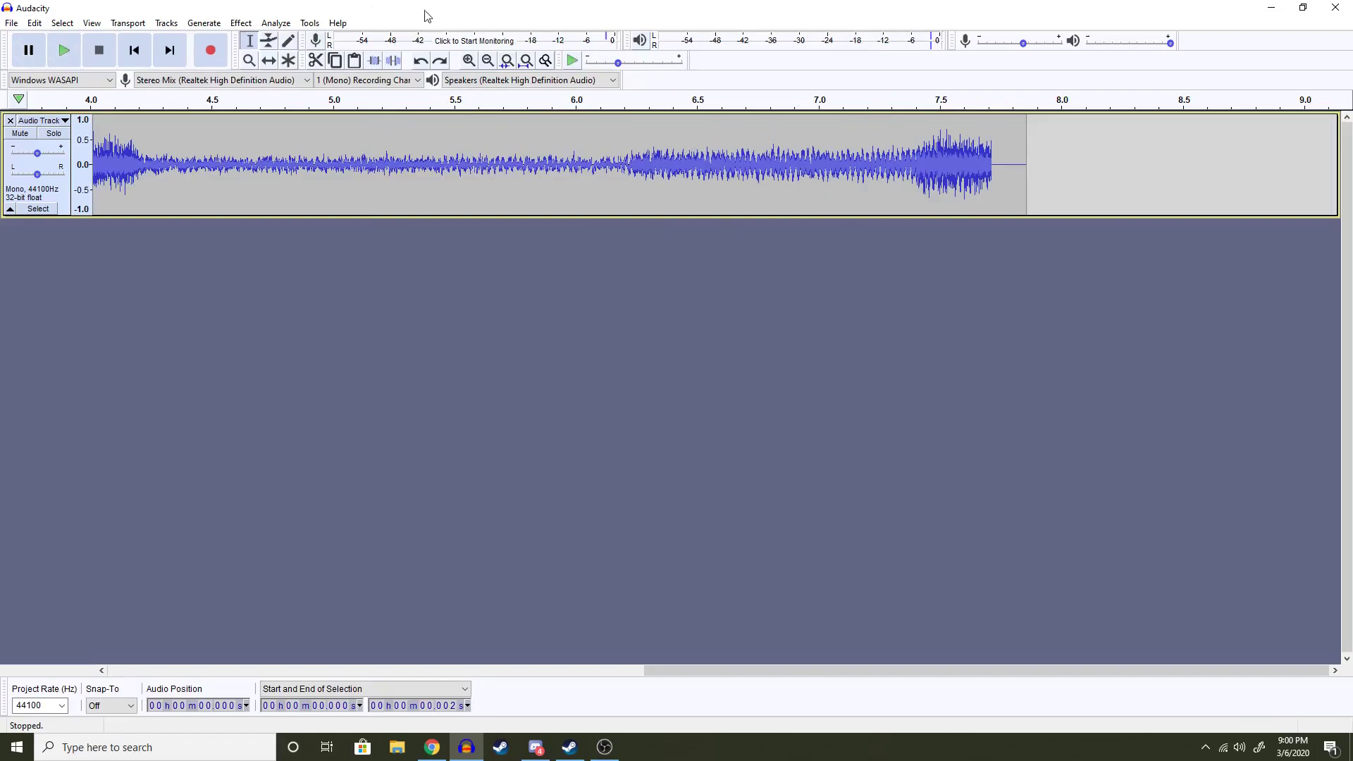
left_click(487, 60)
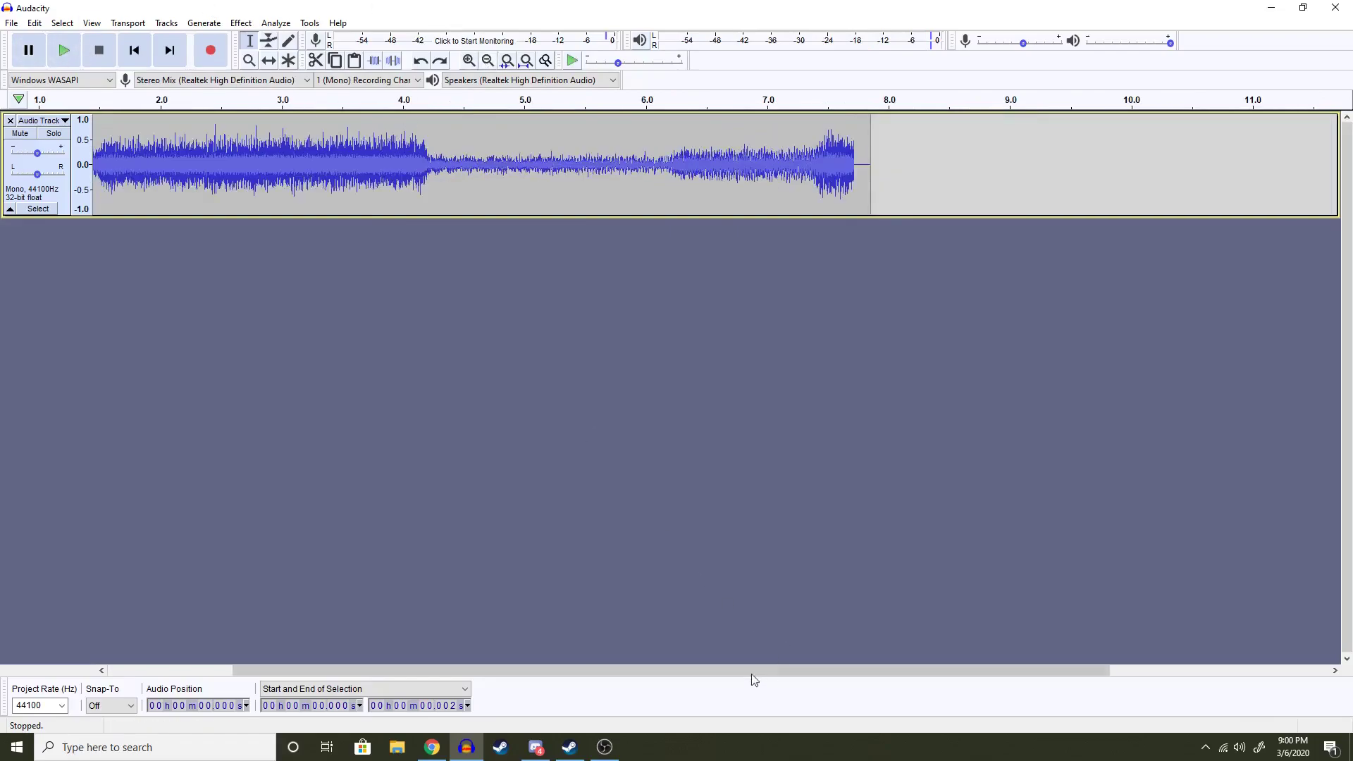
left_click_drag(731, 671, 521, 671)
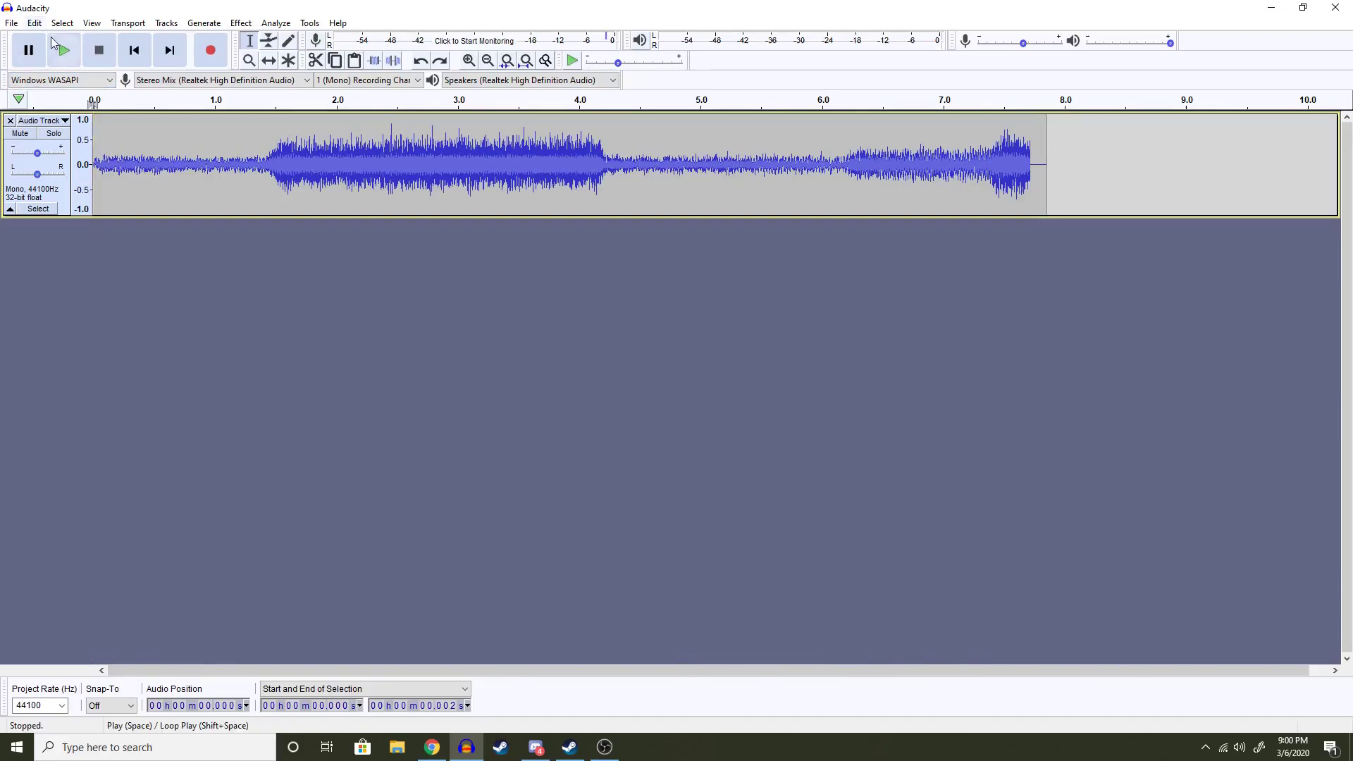
- Listen from the start, then delete the tail from 6.084 to 8.057 seconds
left_click(109, 157)
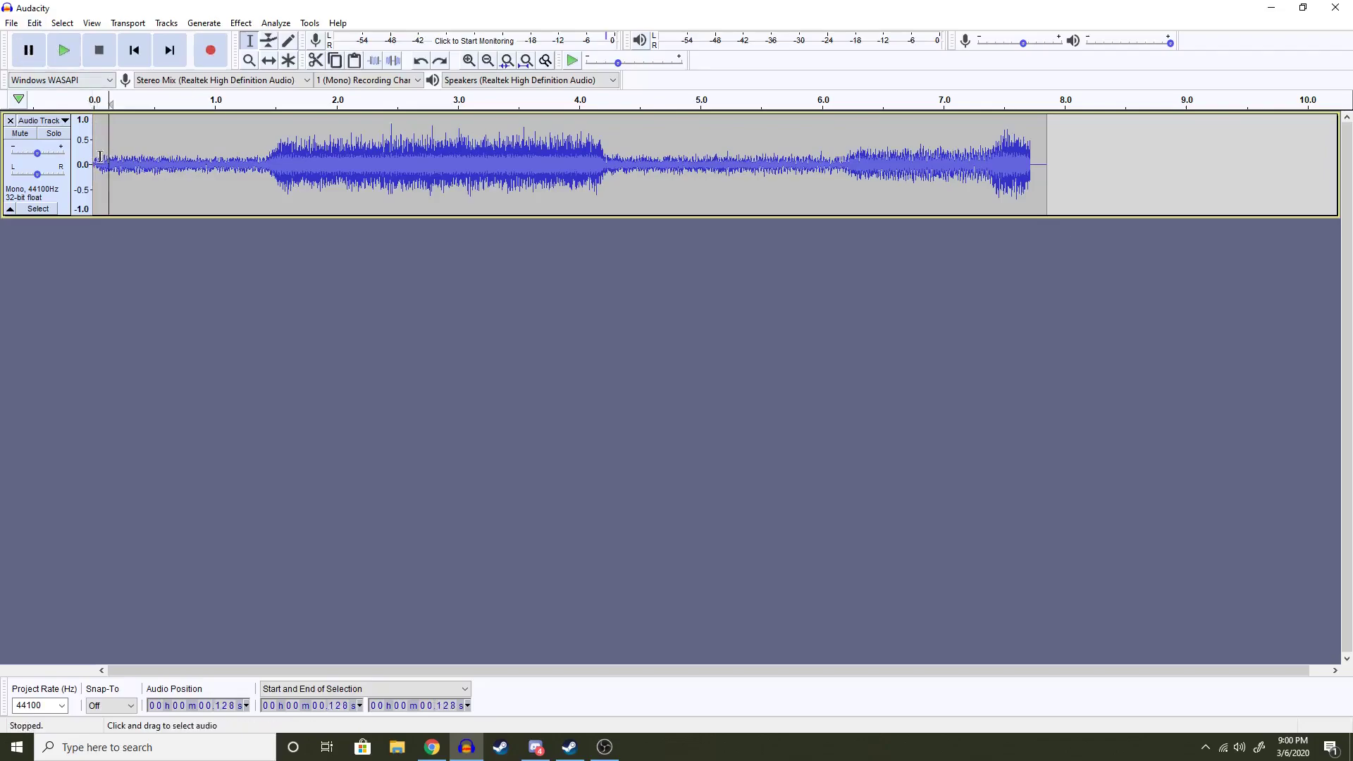
left_click(93, 153)
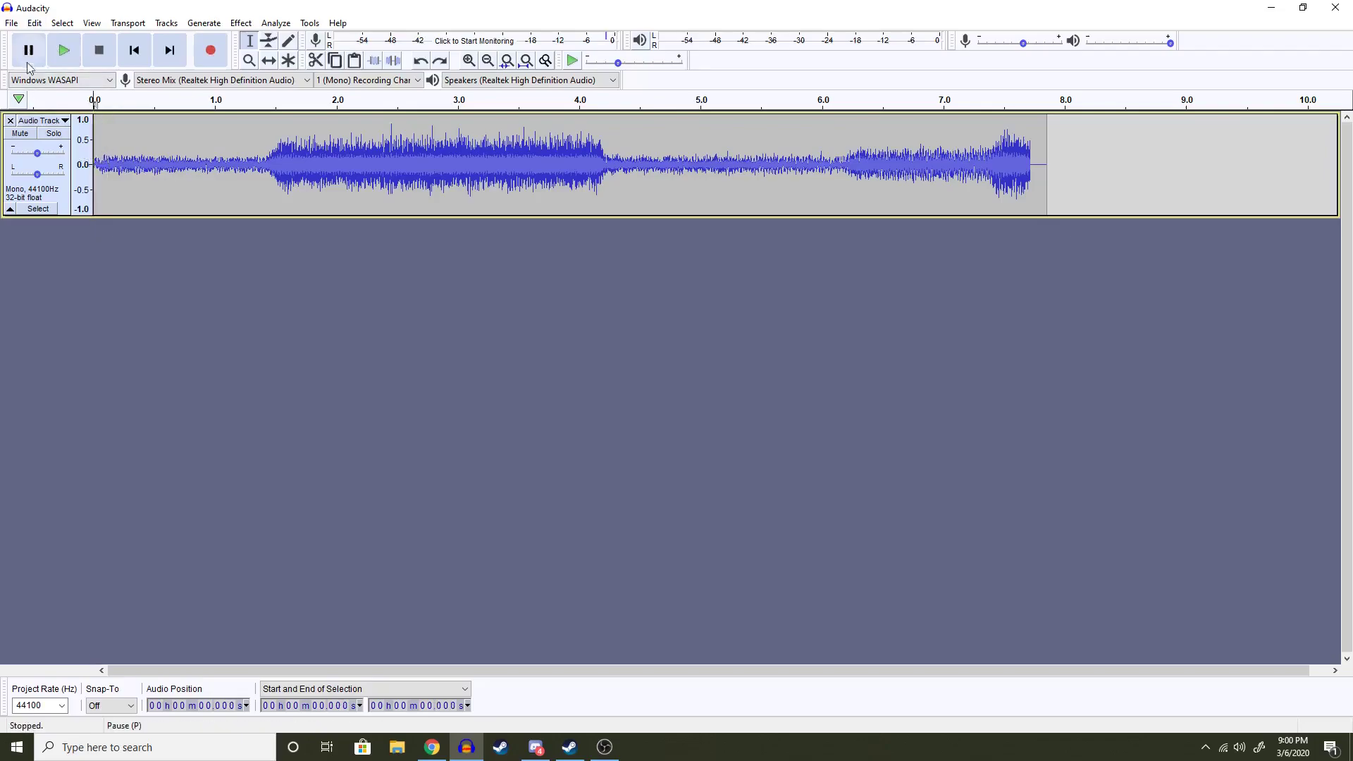
left_click(62, 50)
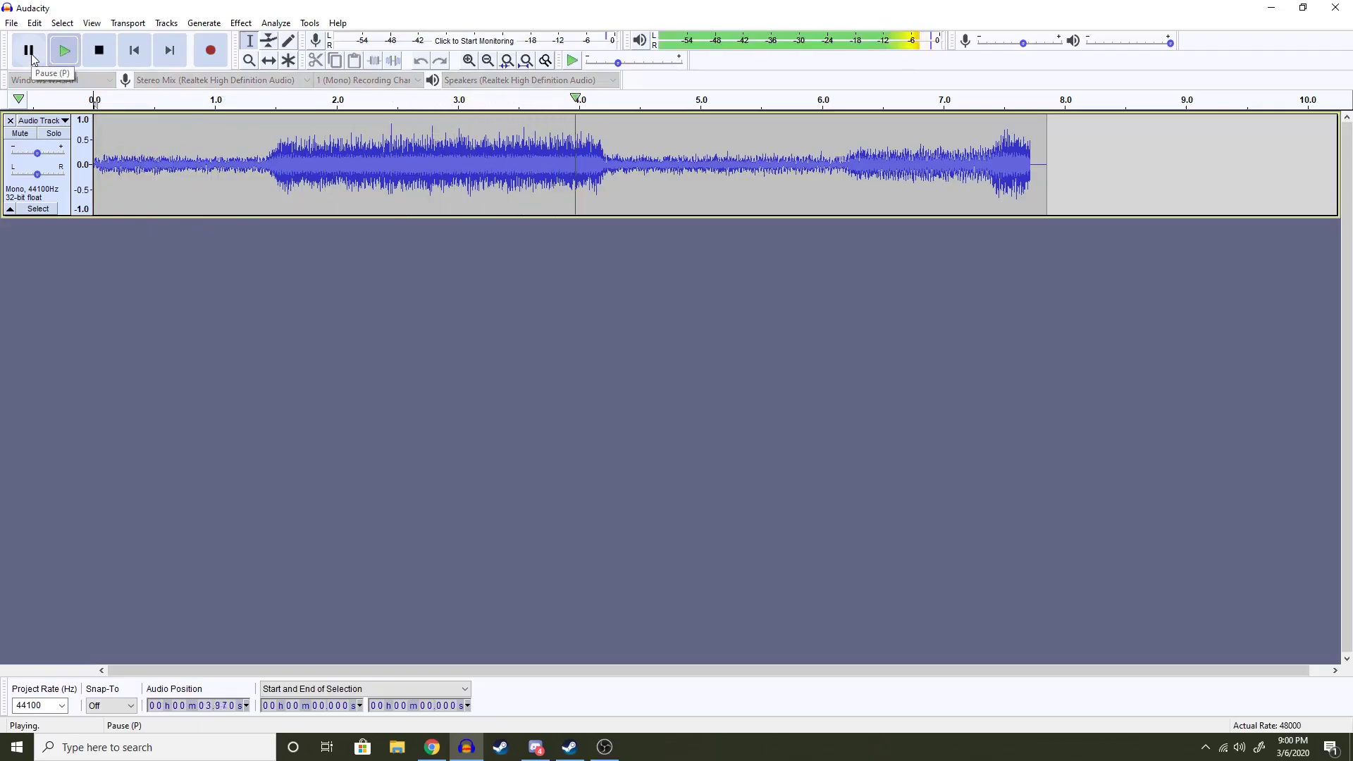
left_click(32, 59)
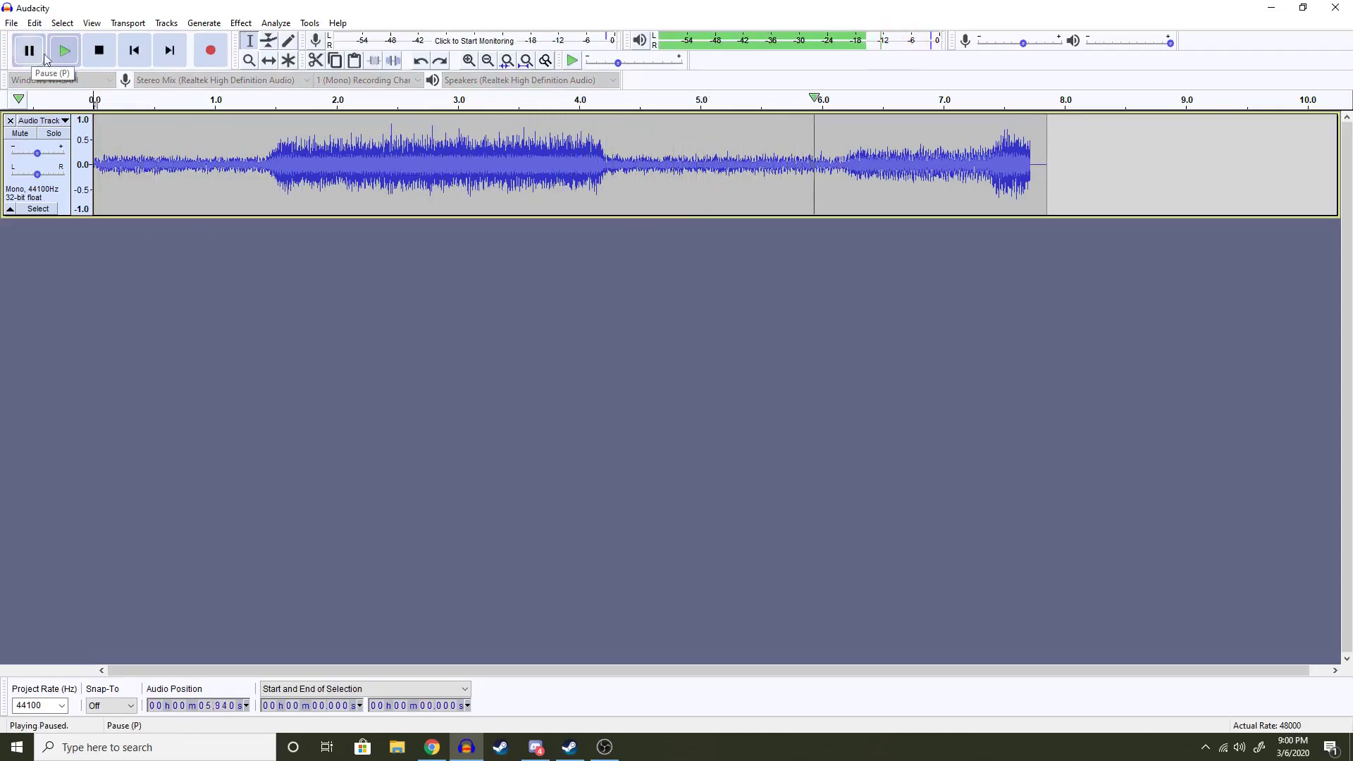
left_click_drag(832, 159, 1070, 172)
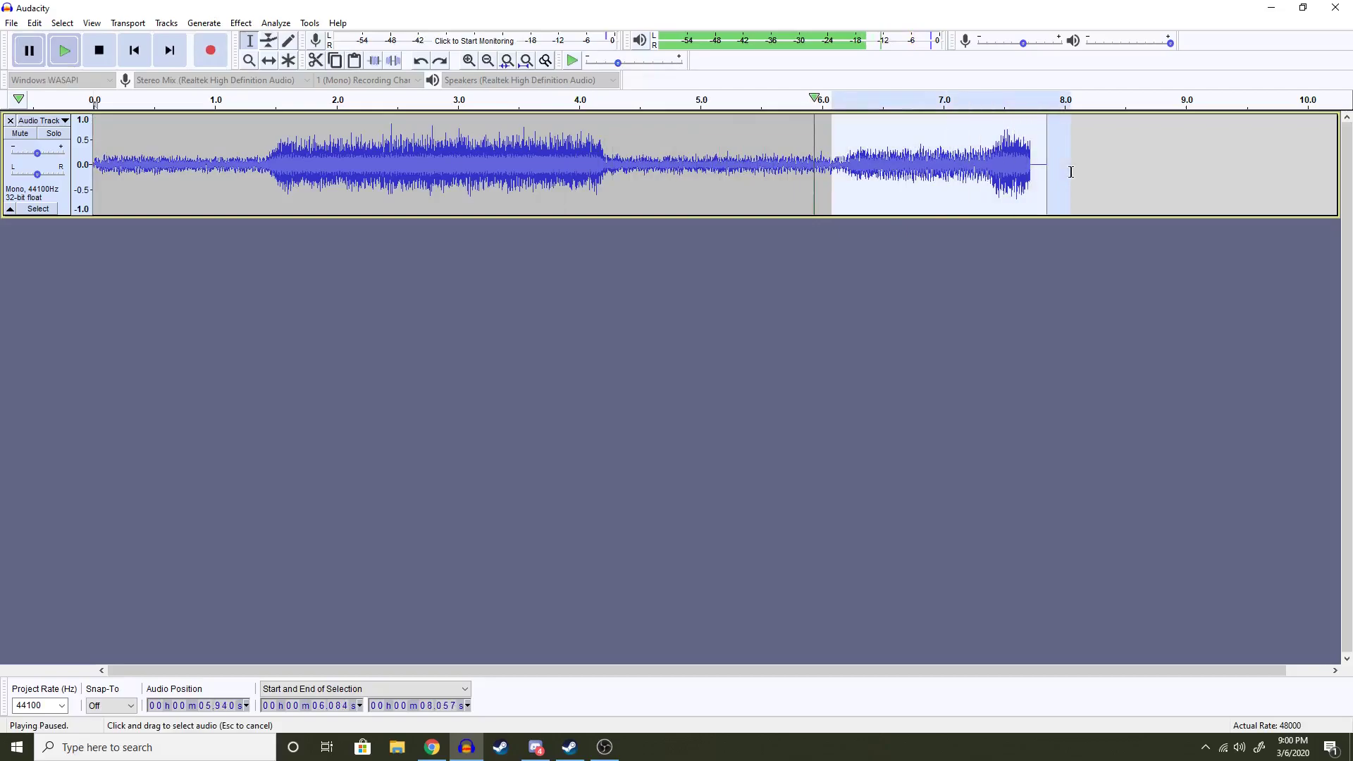
key("Delete")
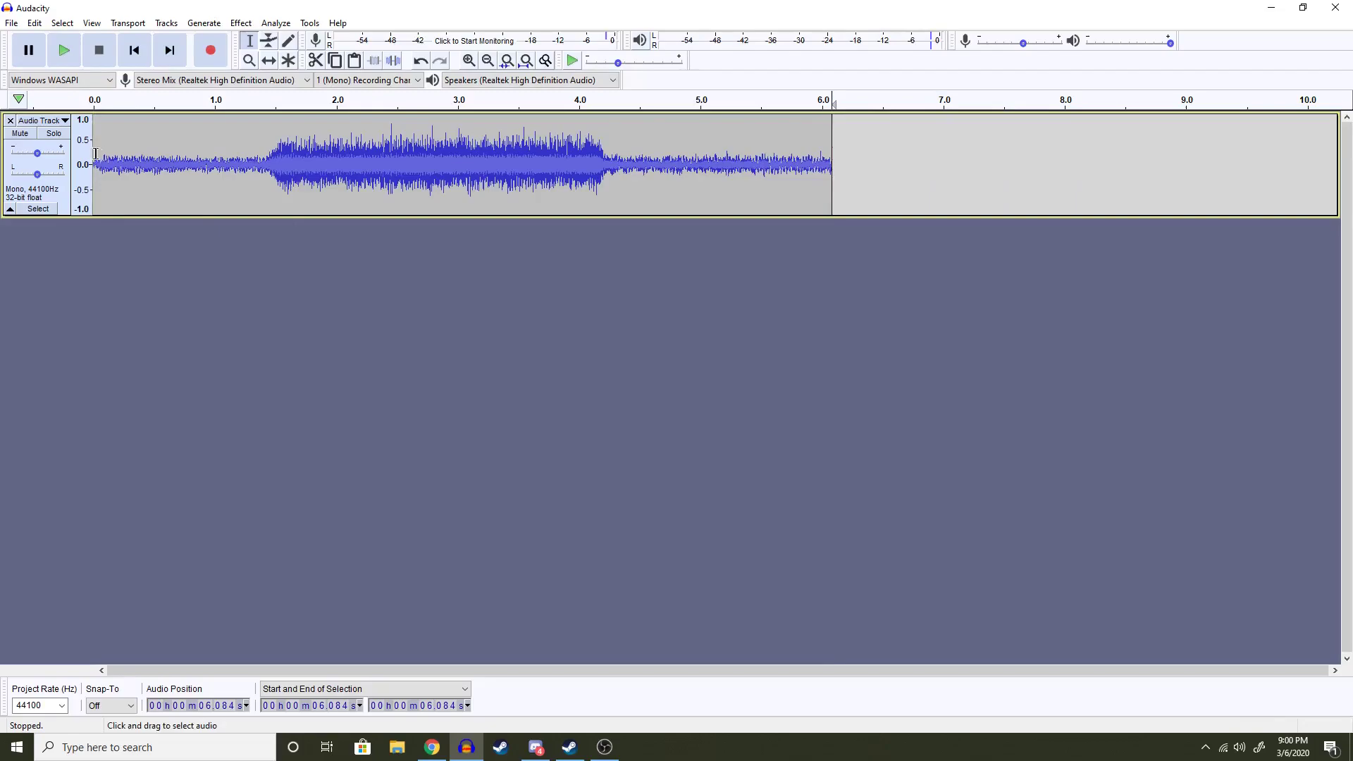
left_click_drag(96, 154, 641, 162)
left_click(690, 164)
left_click(485, 158)
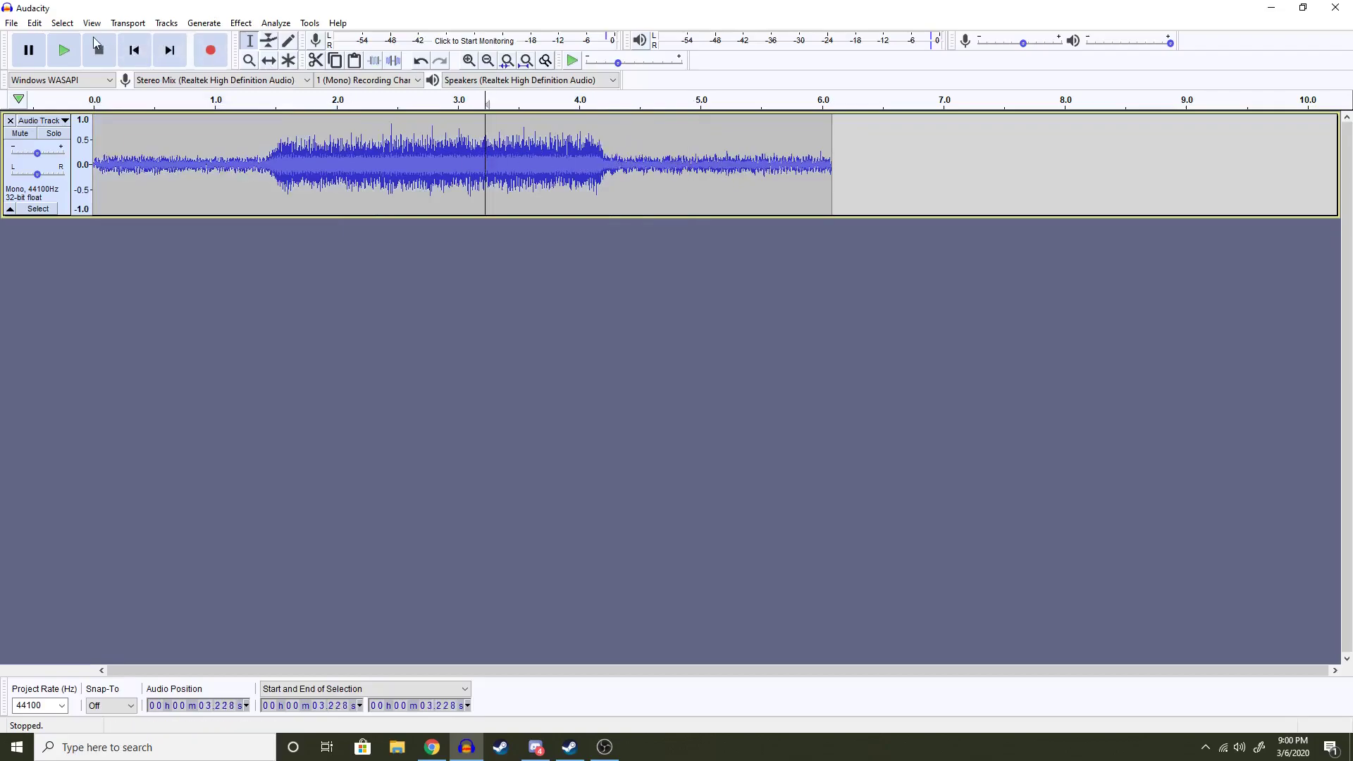
left_click(62, 52)
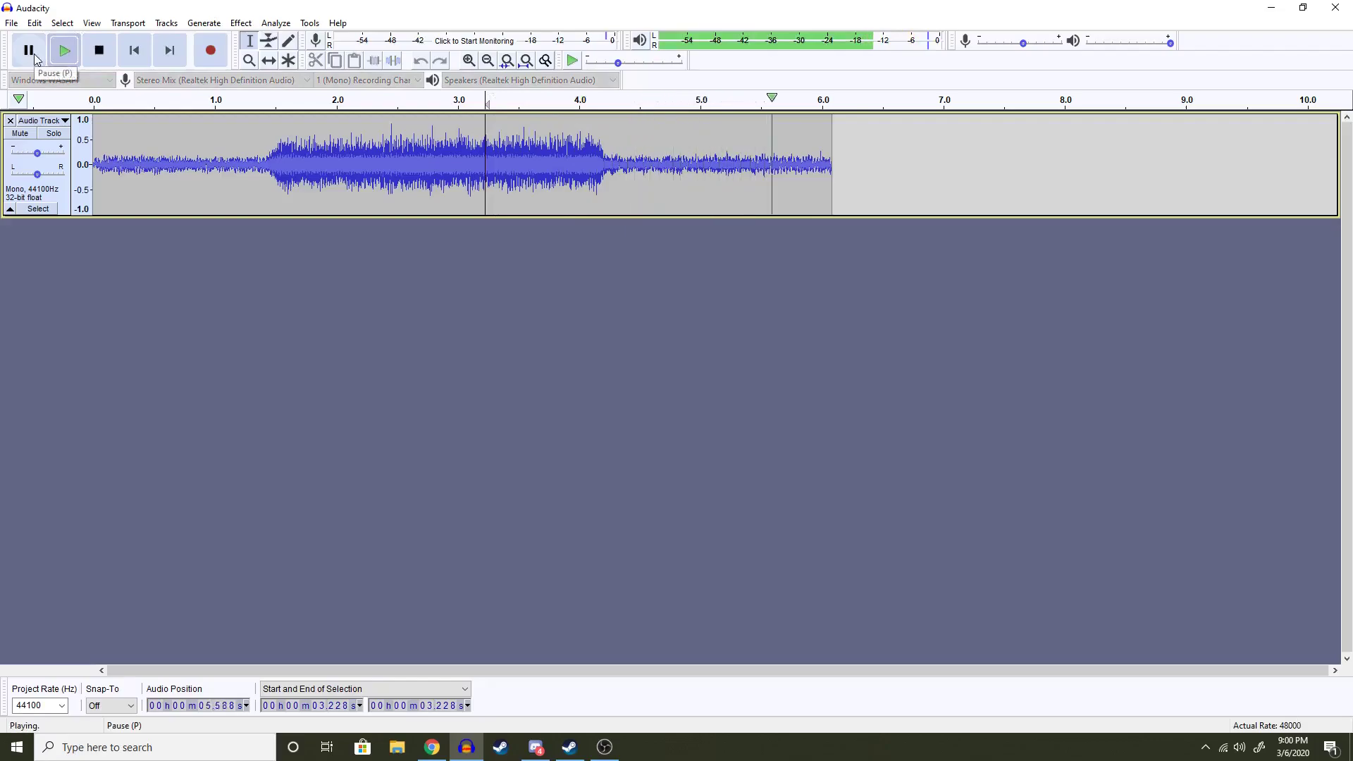
left_click(35, 59)
key("space")
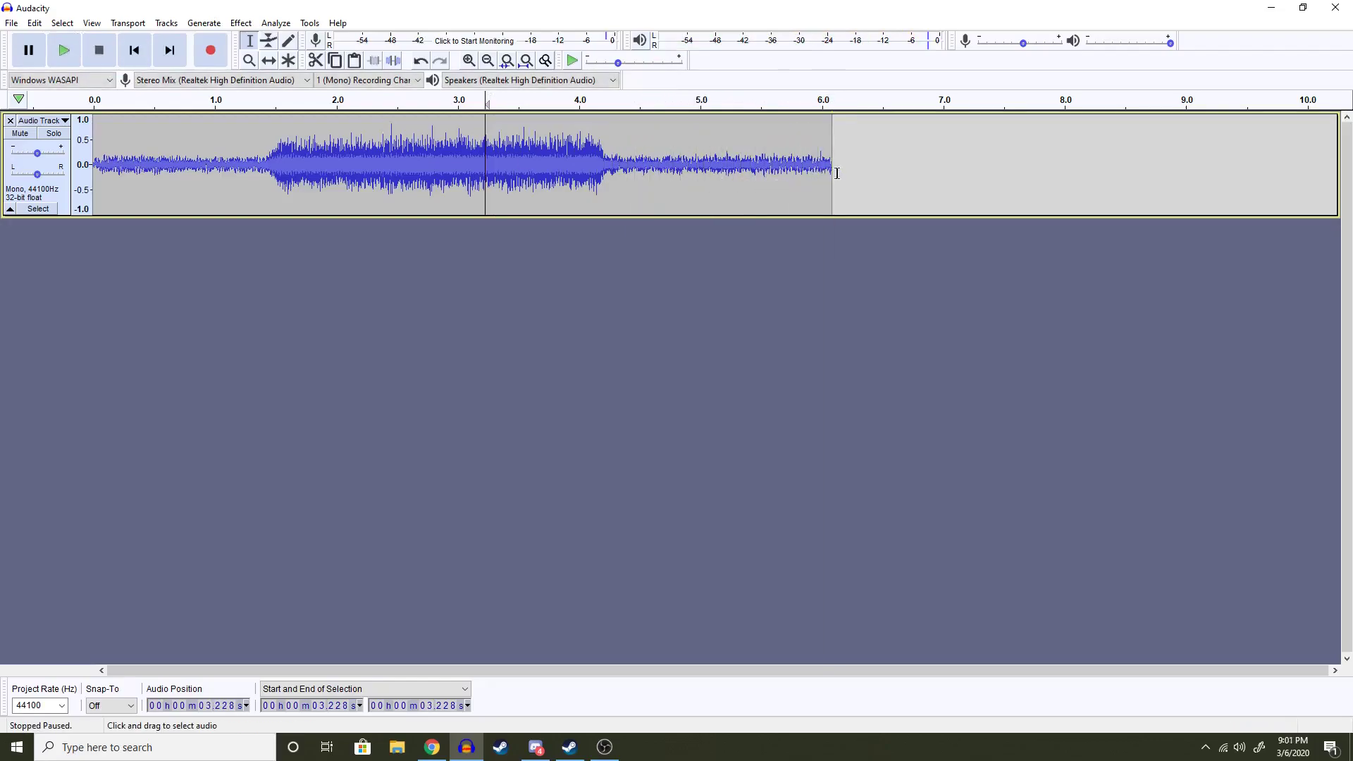
left_click_drag(834, 173, 695, 174)
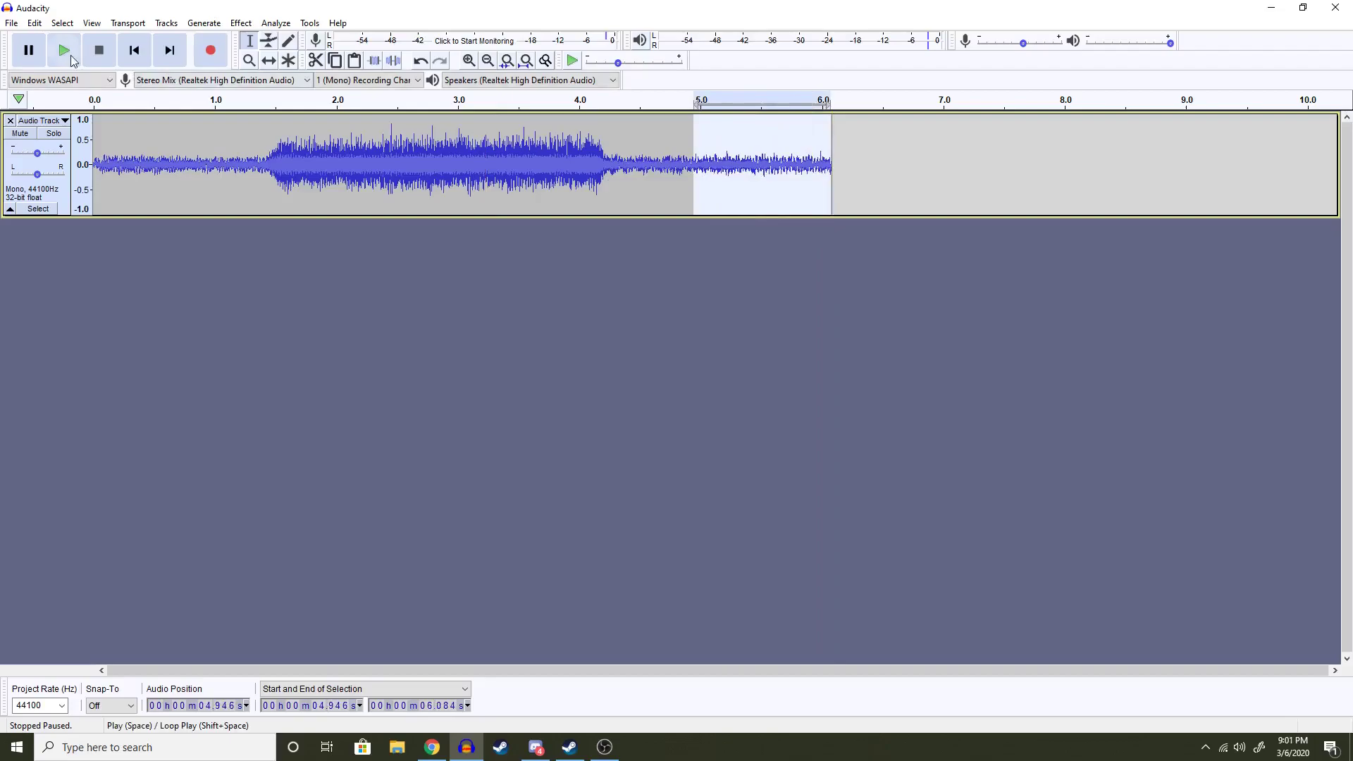
left_click(65, 51)
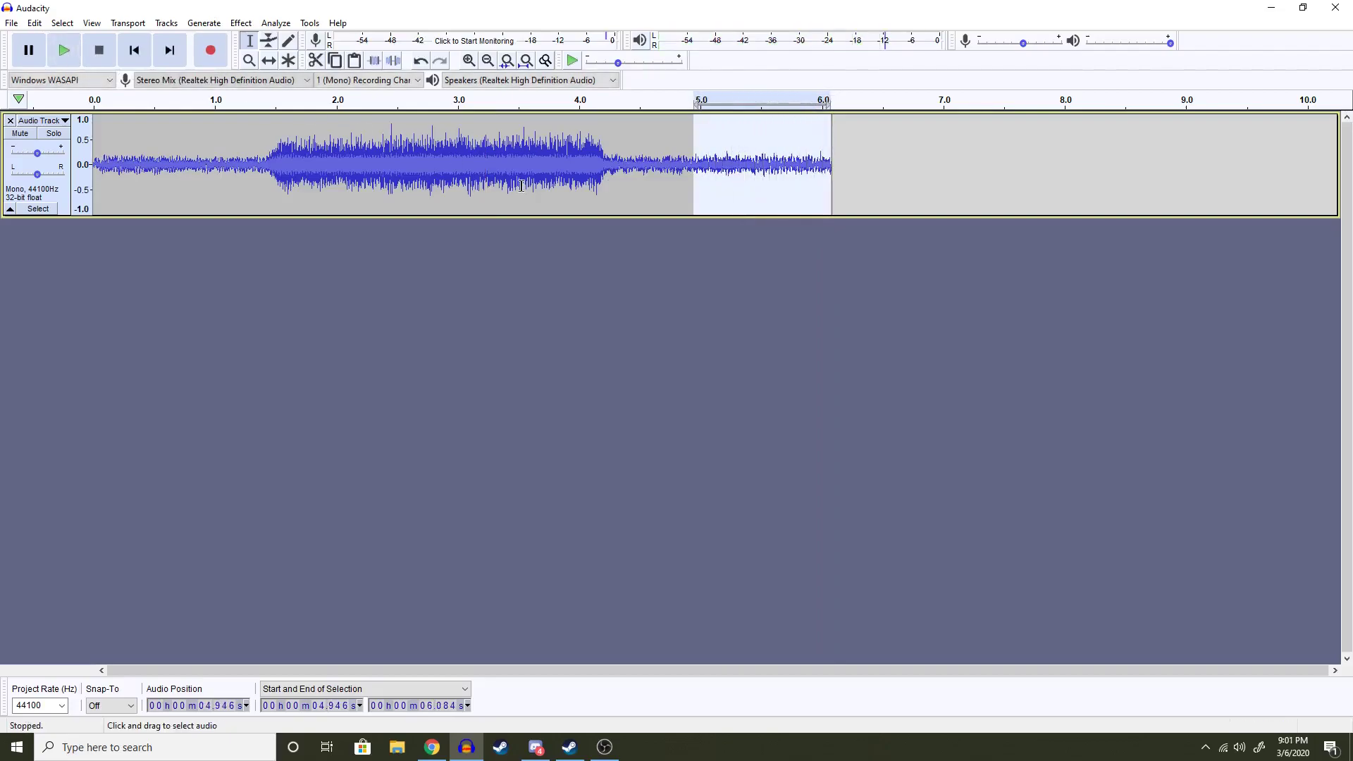
left_click(955, 173)
left_click_drag(829, 173, 729, 173)
left_click(877, 148)
left_click(833, 174)
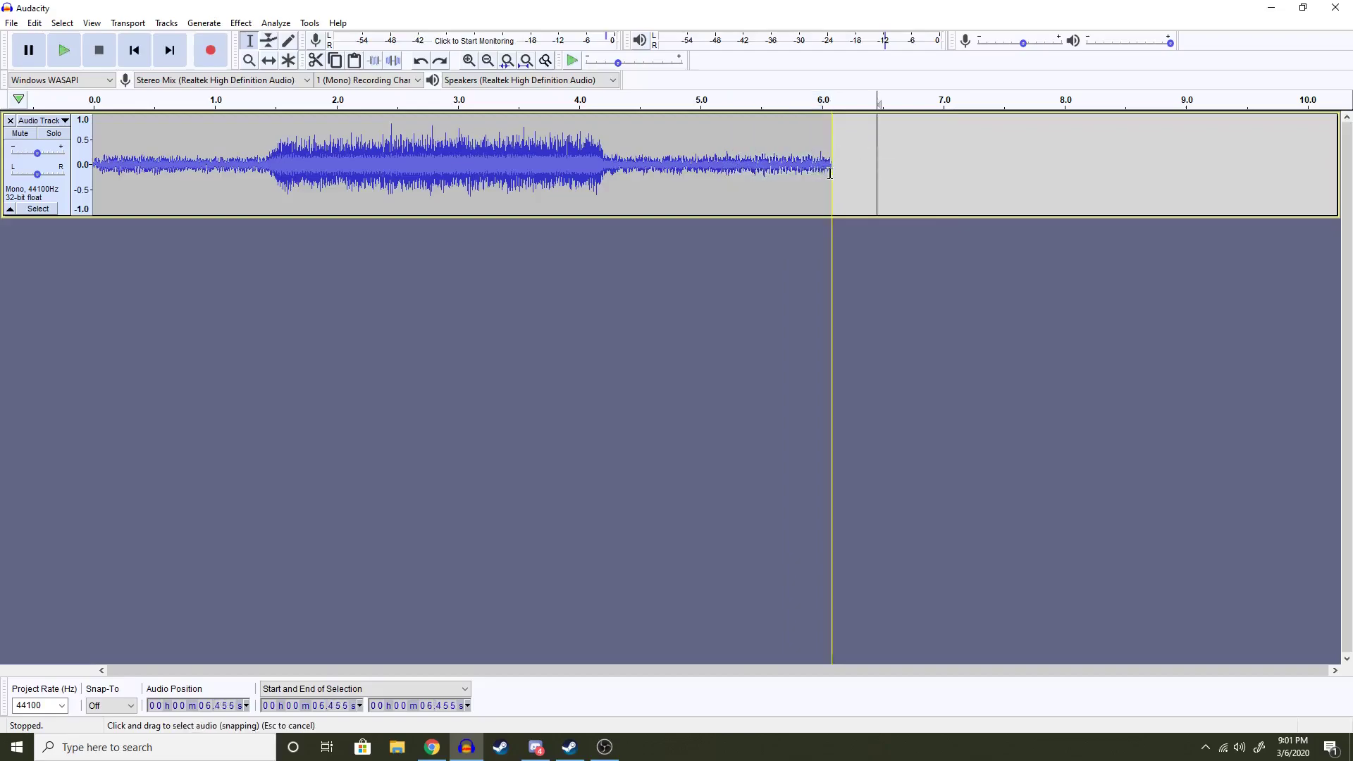
key("ctrl+v")
left_click(819, 173)
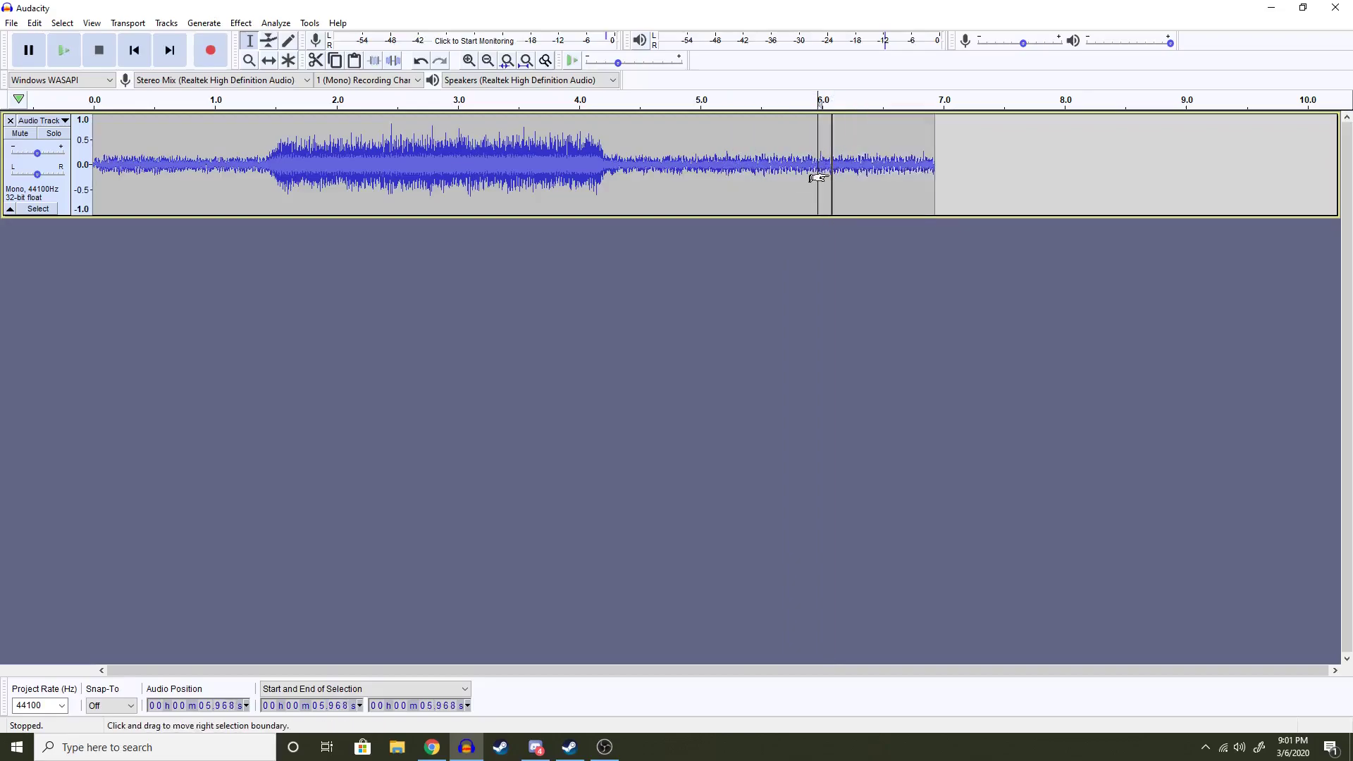
key("ctrl+z")
key("ctrl+z")
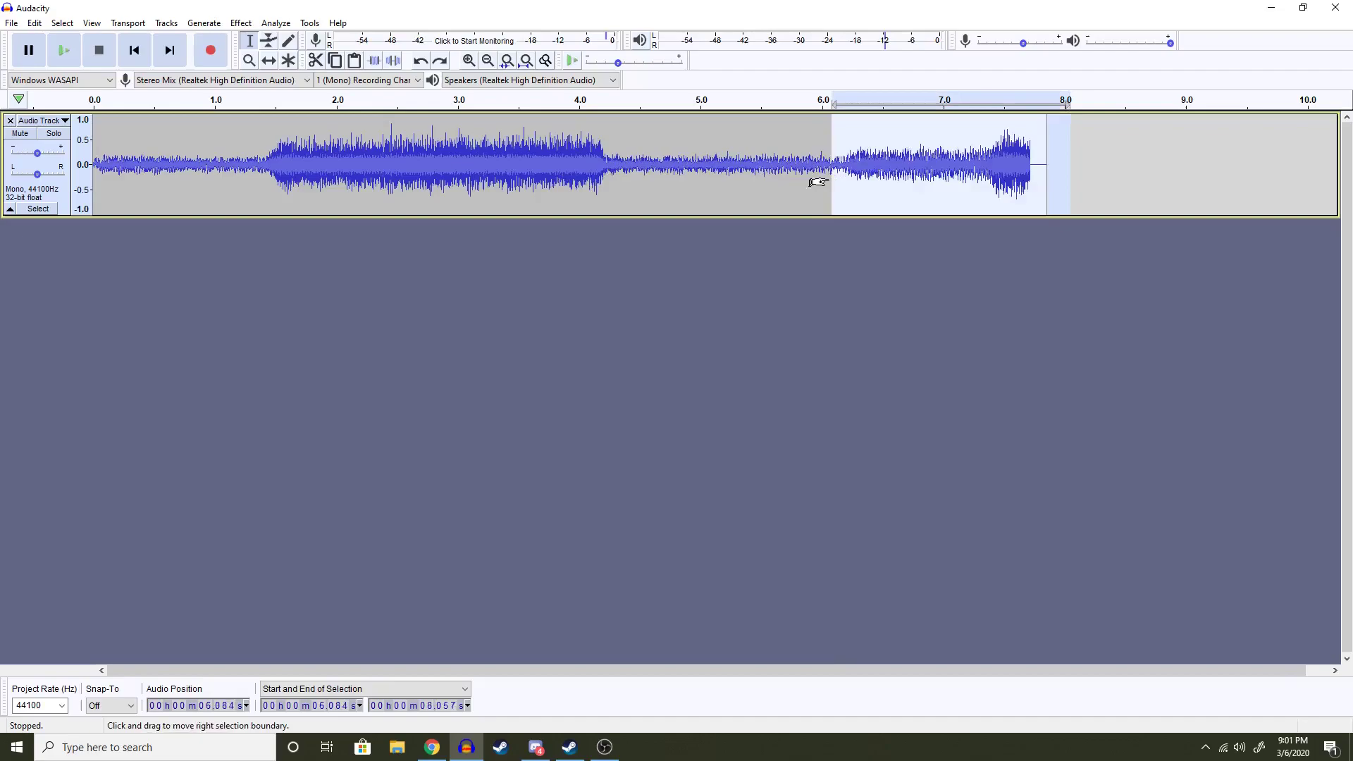
key("ctrl+z")
key("ctrl+z")
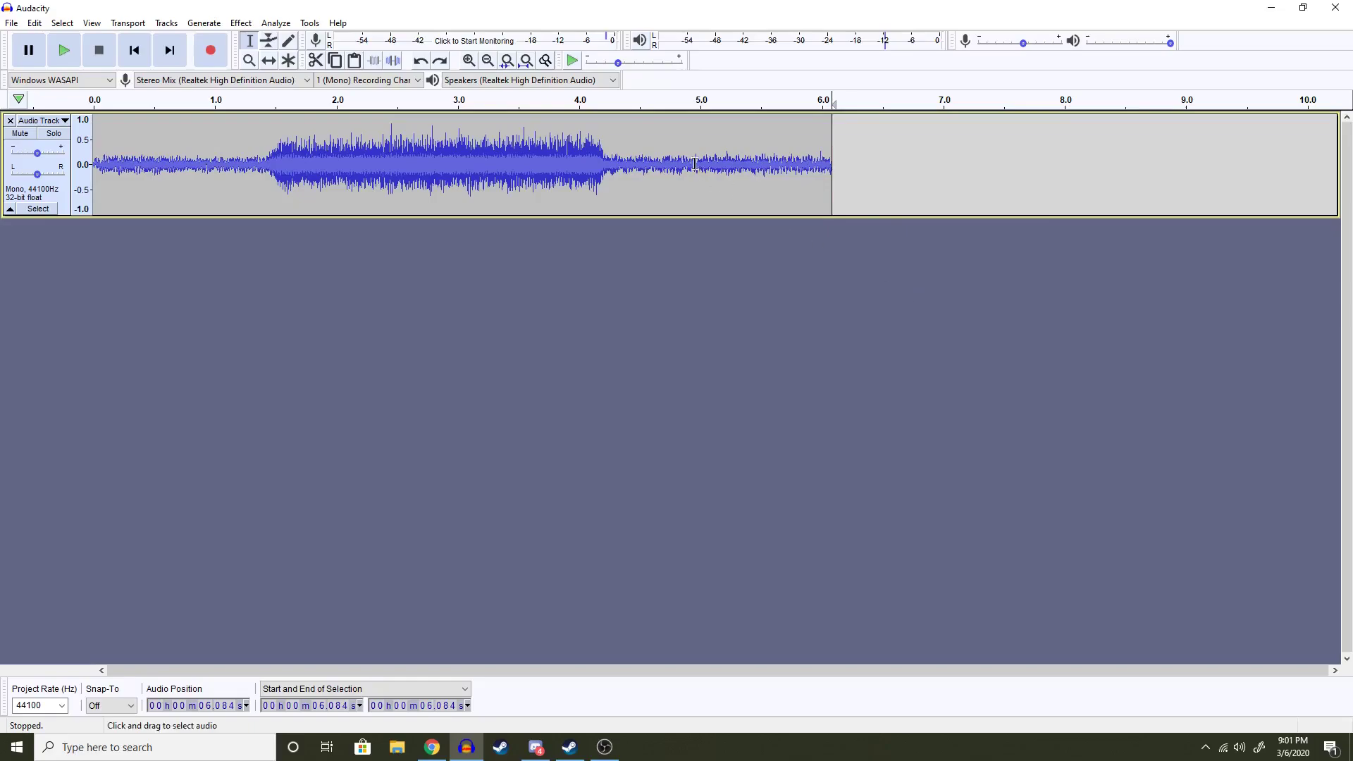
- Play from about 3.3 s, delete from 5.248 s to the end, then replay from 1.9 s
left_click(747, 155)
left_click(685, 154)
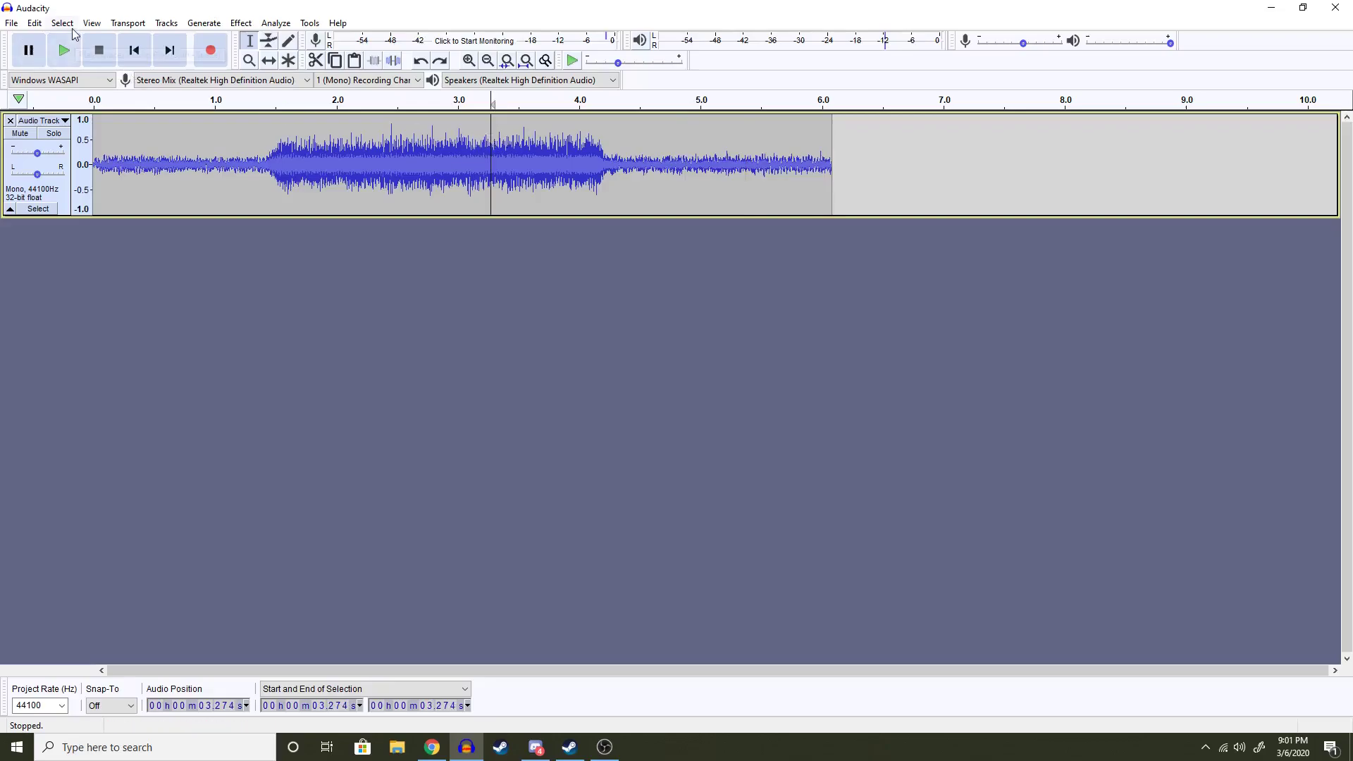
left_click(67, 50)
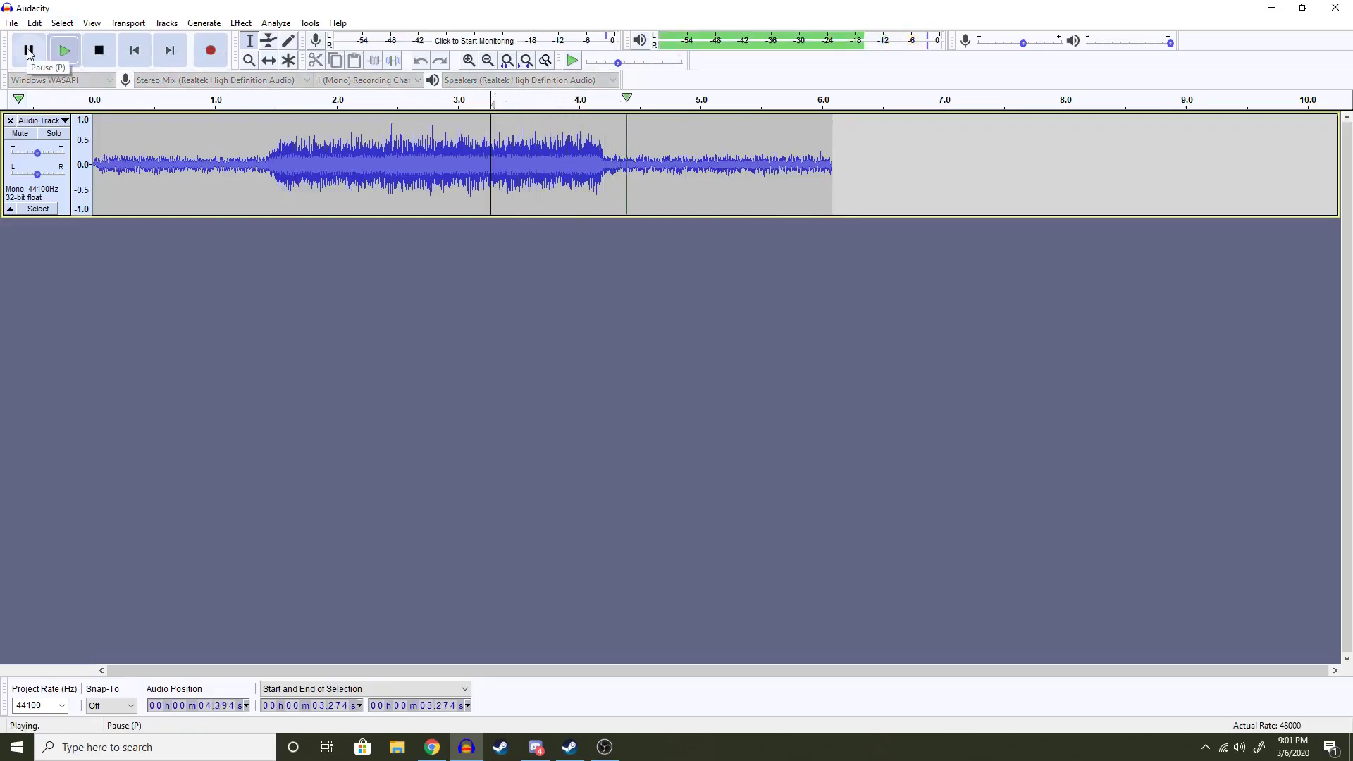
left_click(28, 50)
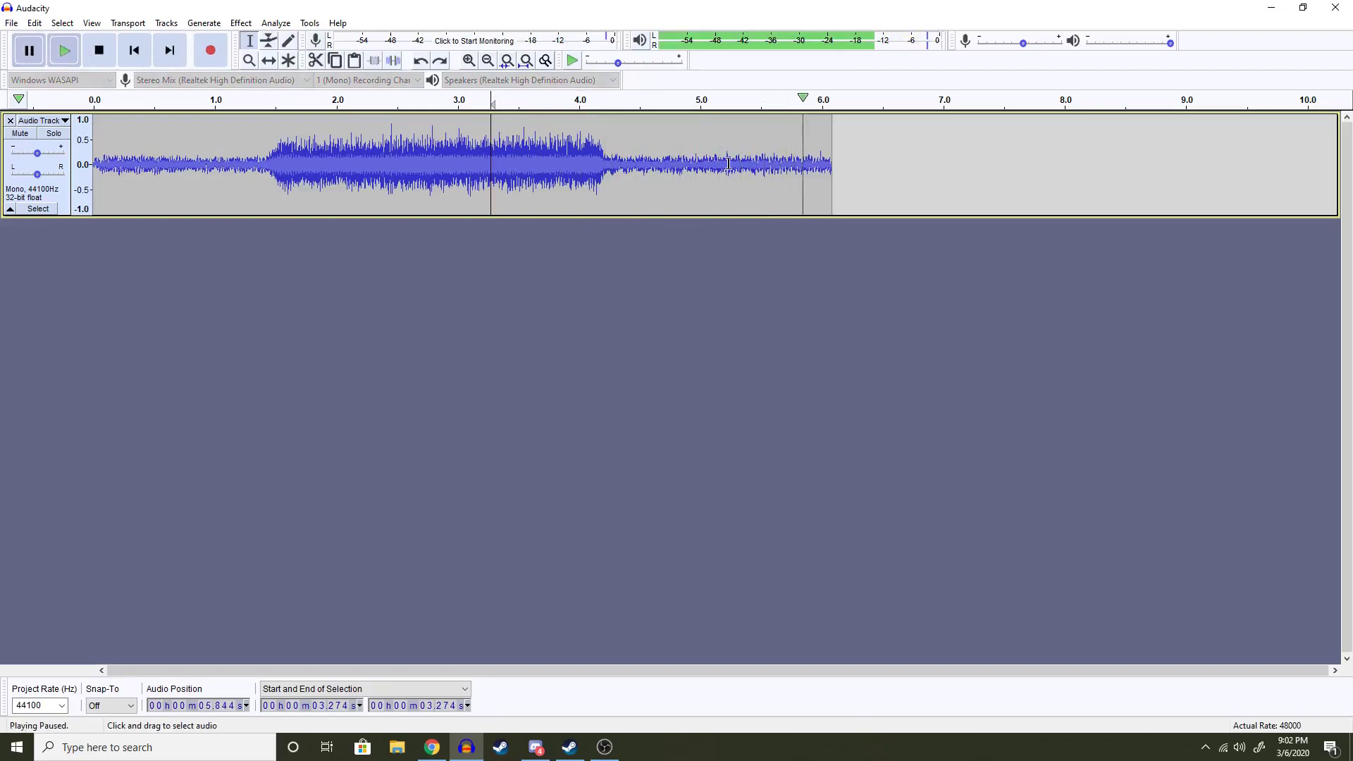
left_click_drag(730, 164, 848, 163)
key("Delete")
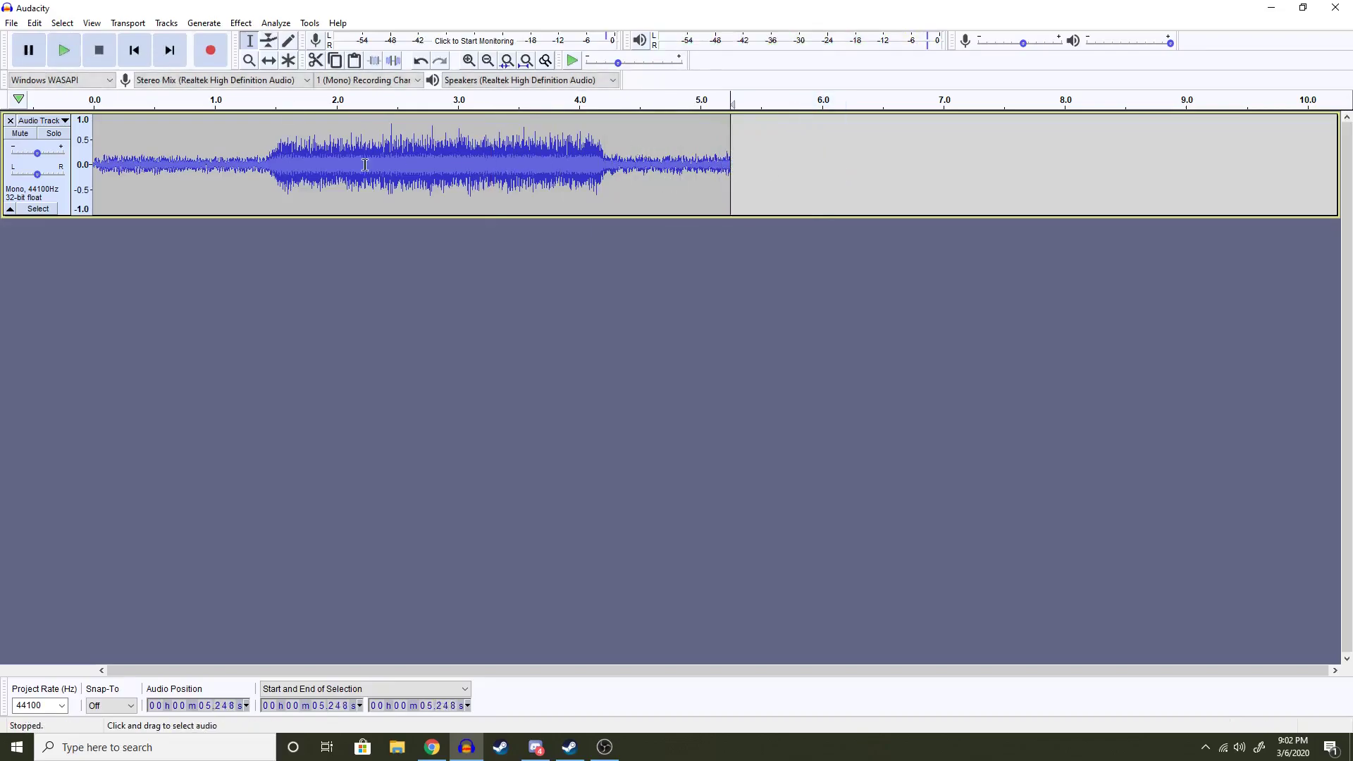
left_click(325, 163)
left_click(64, 51)
- Apply a Fade Out to the horn's final stretch, 5.239 to 5.248 seconds
left_click(469, 59)
left_click(469, 60)
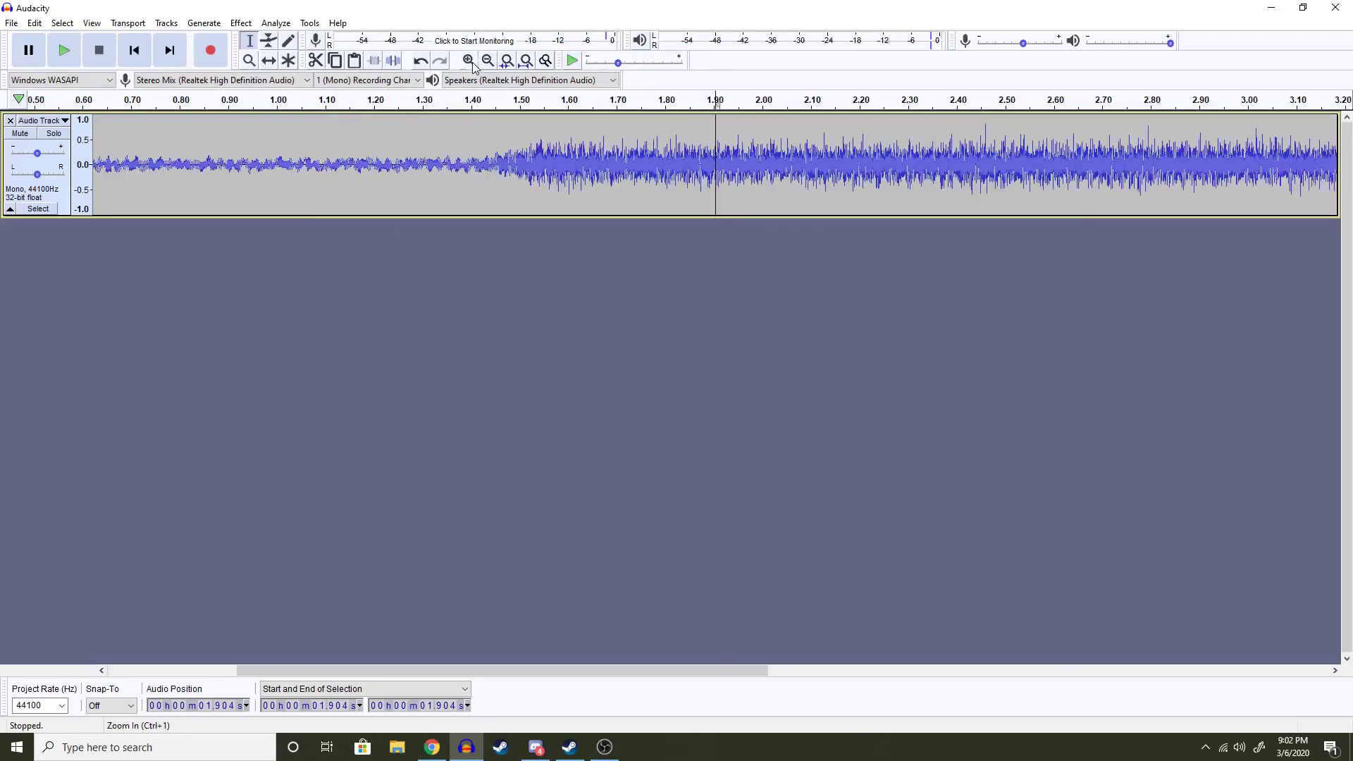
left_click_drag(514, 672, 1124, 676)
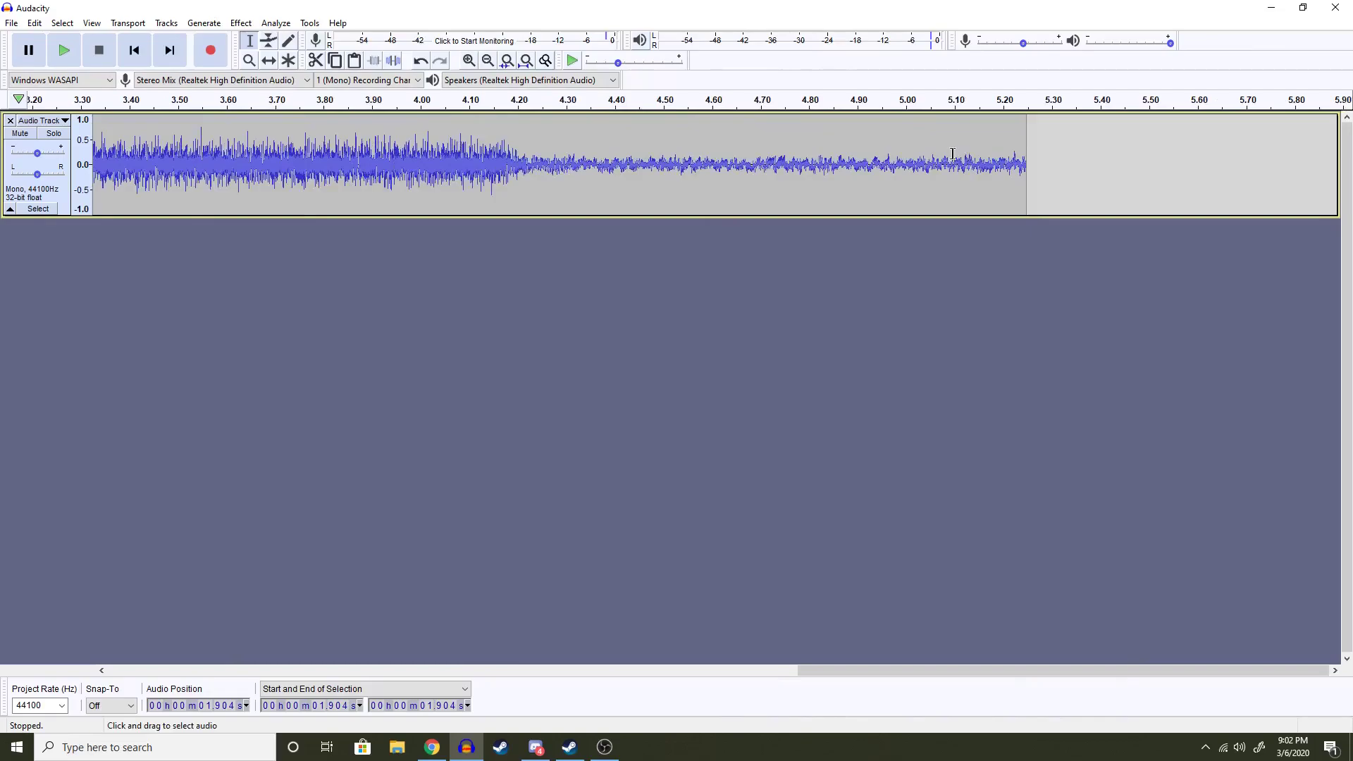
left_click(1026, 183)
left_click_drag(1025, 184, 1021, 184)
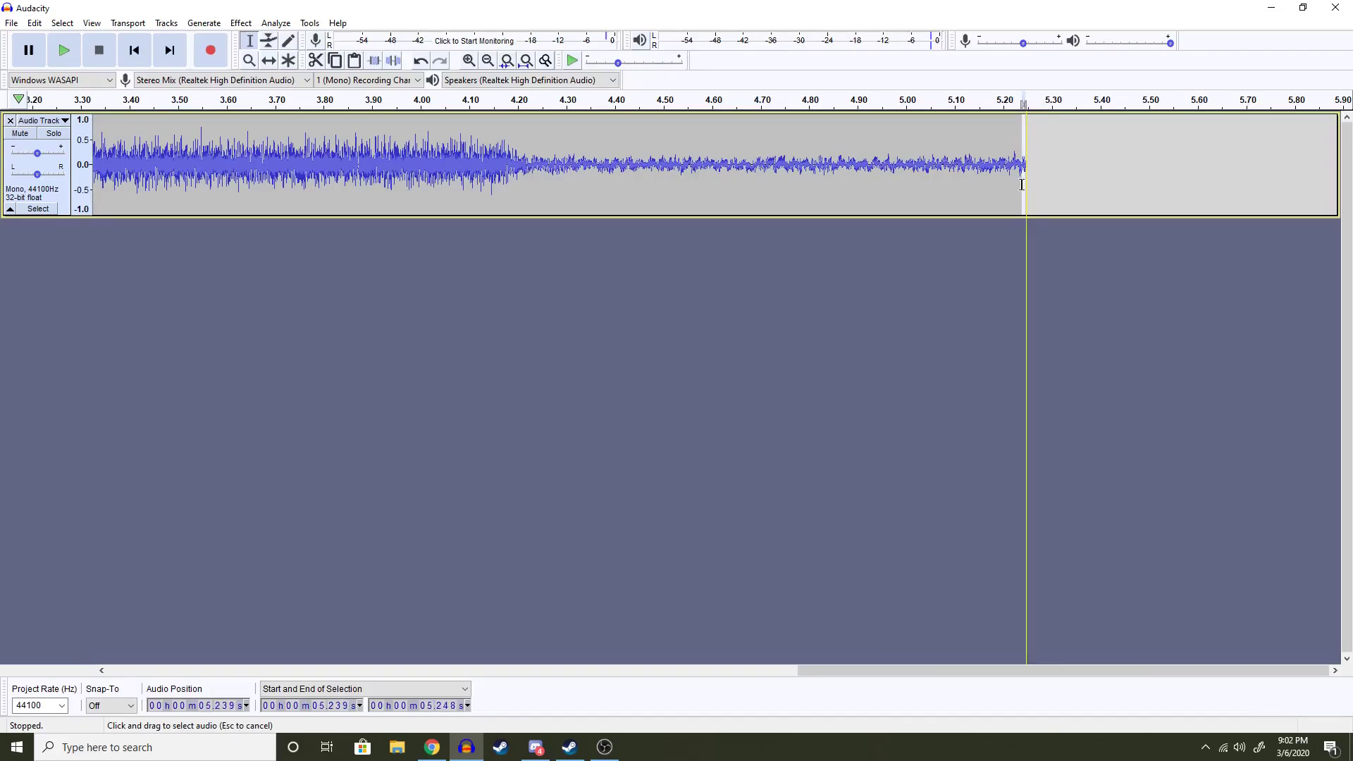
left_click(241, 23)
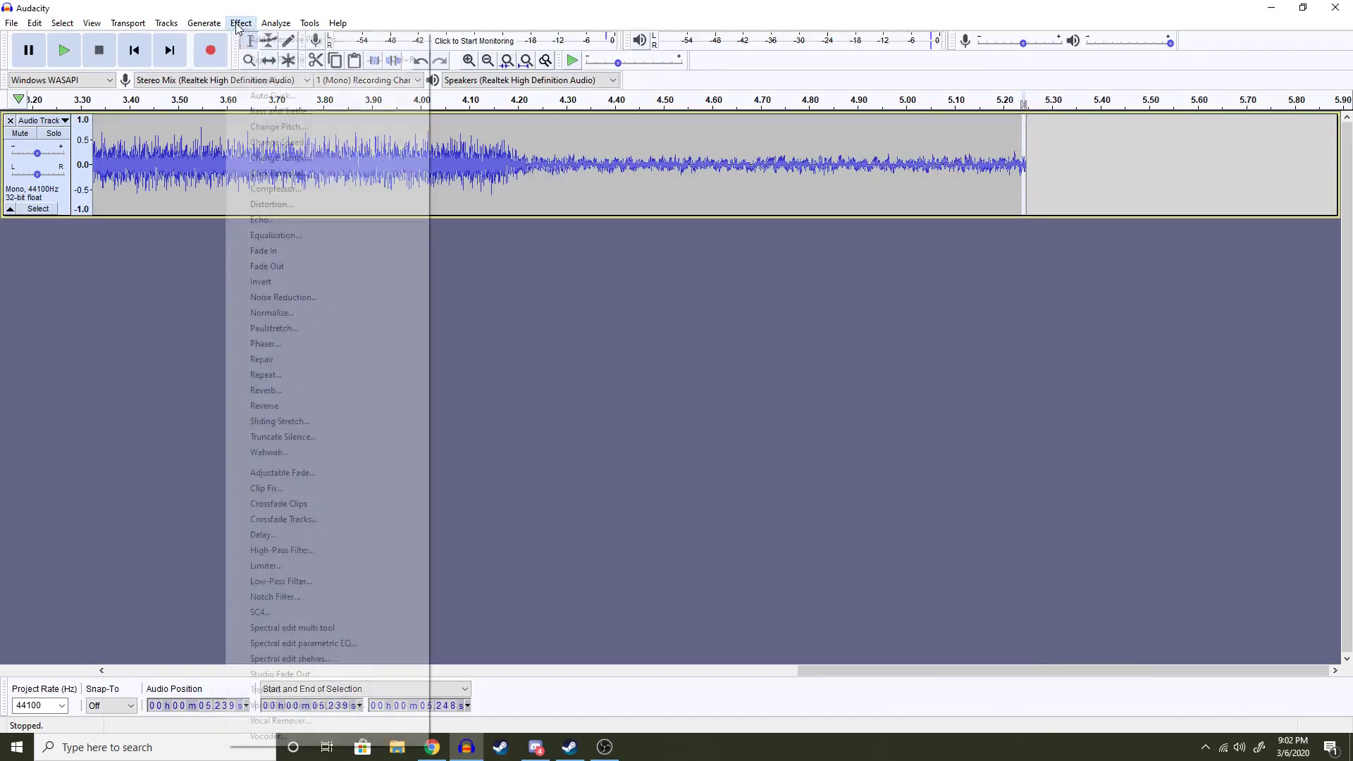
key("Right")
mouse_move(239, 26)
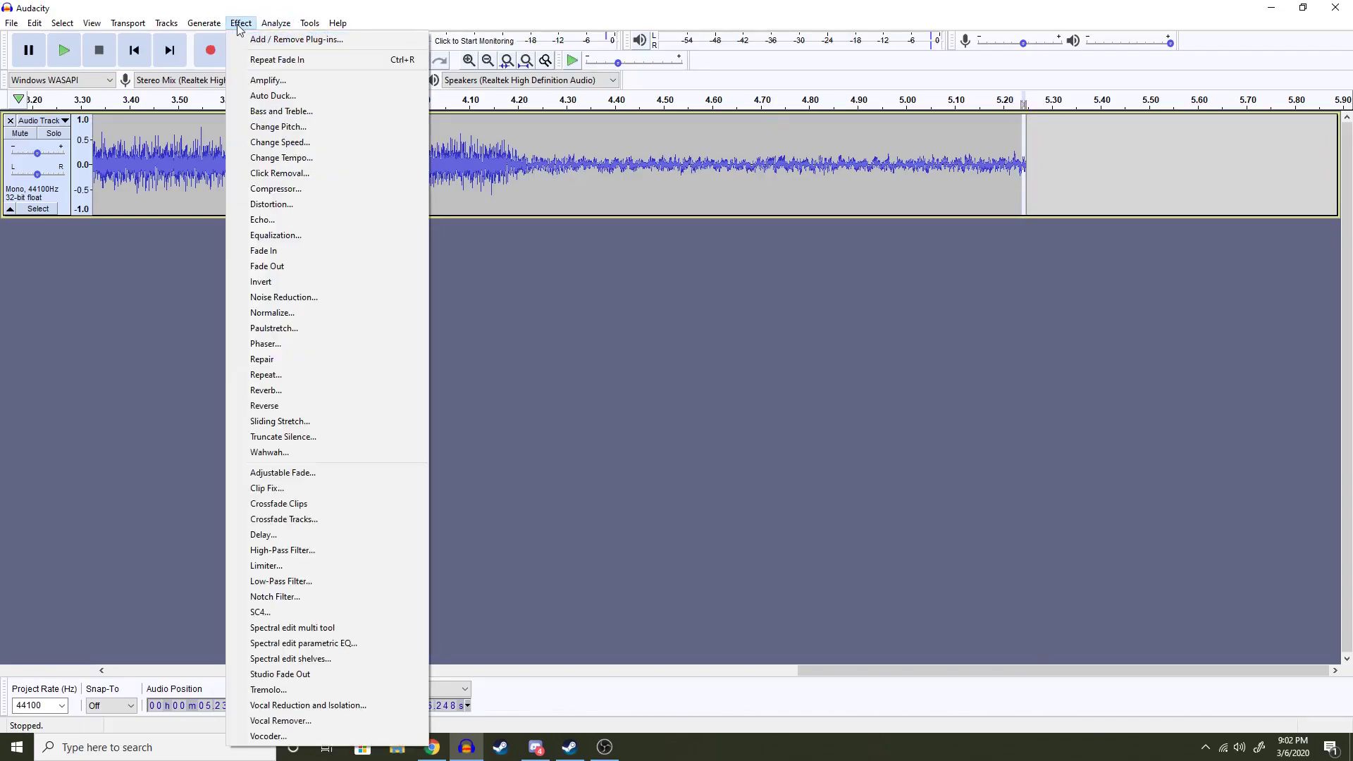
key("Right")
left_click(317, 270)
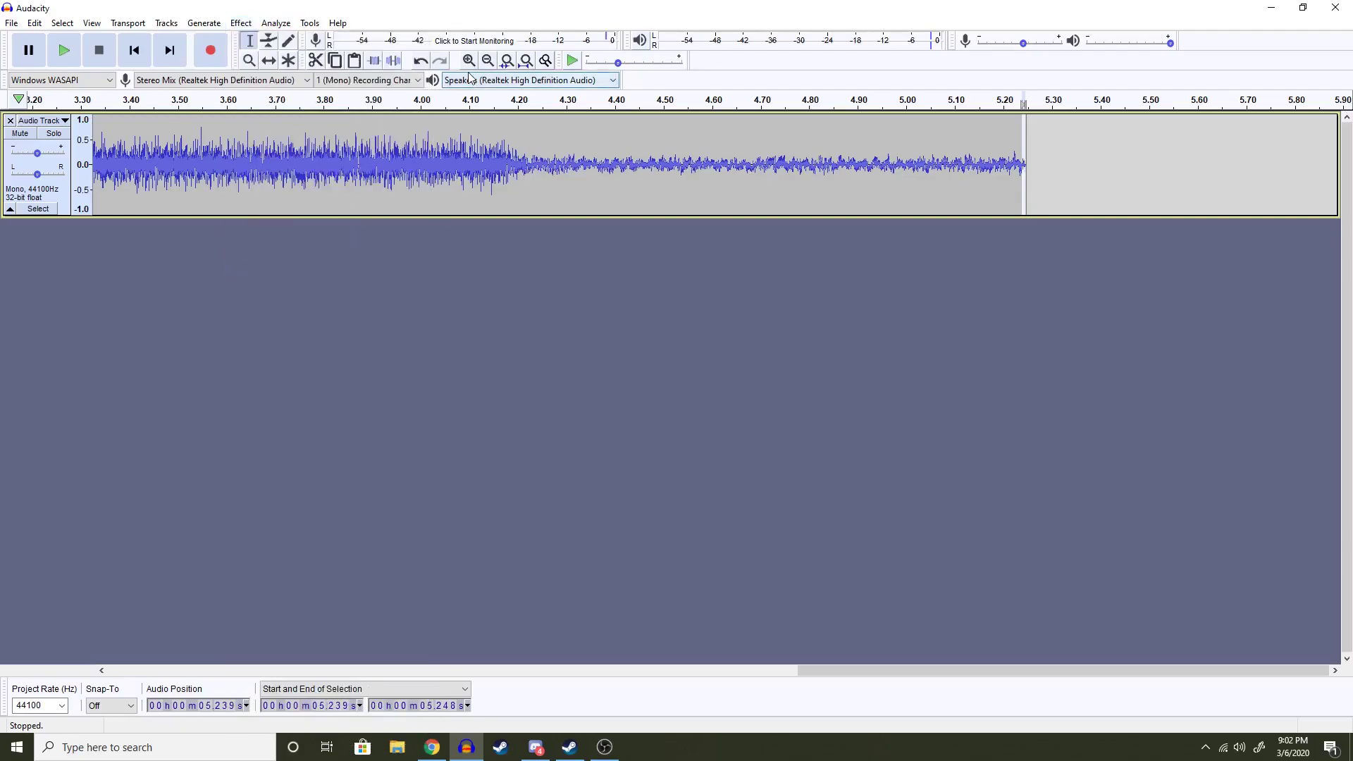
left_click(495, 61)
left_click(613, 165)
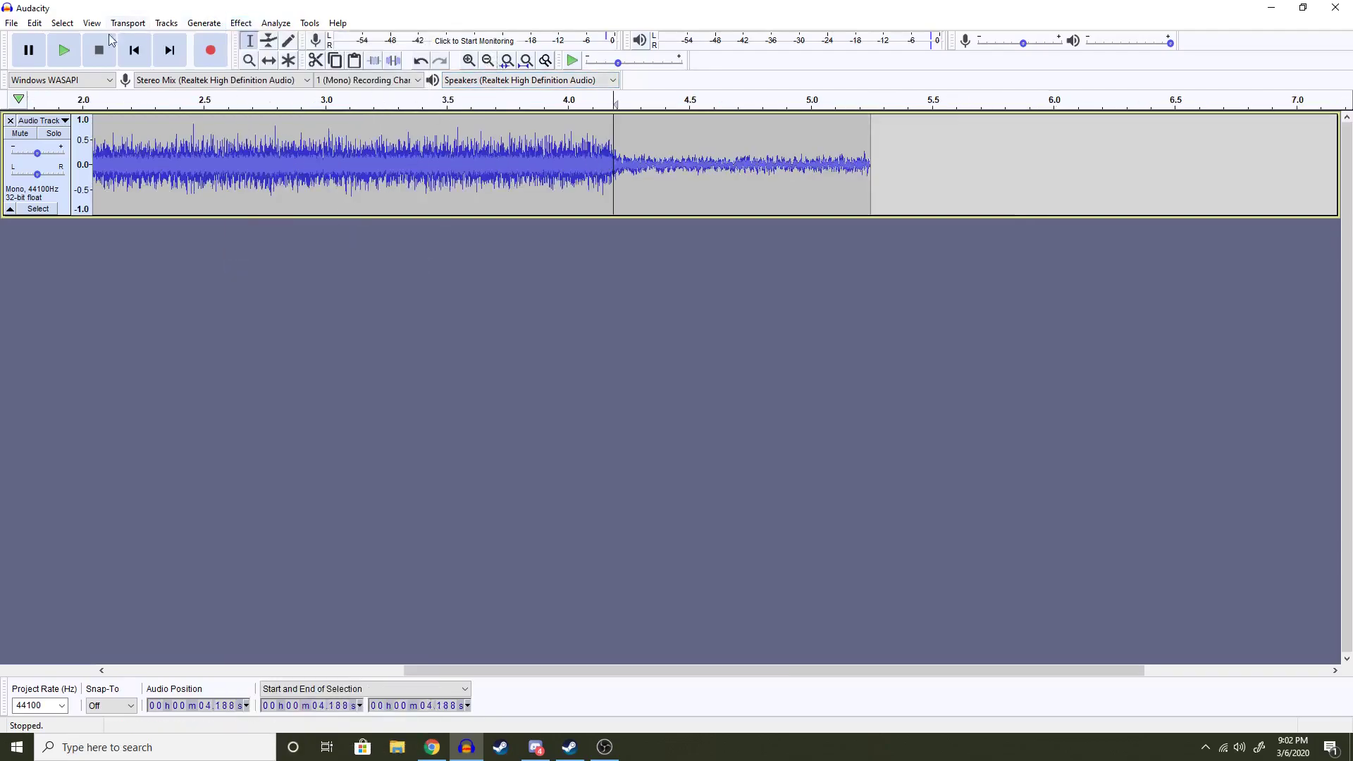
left_click(76, 56)
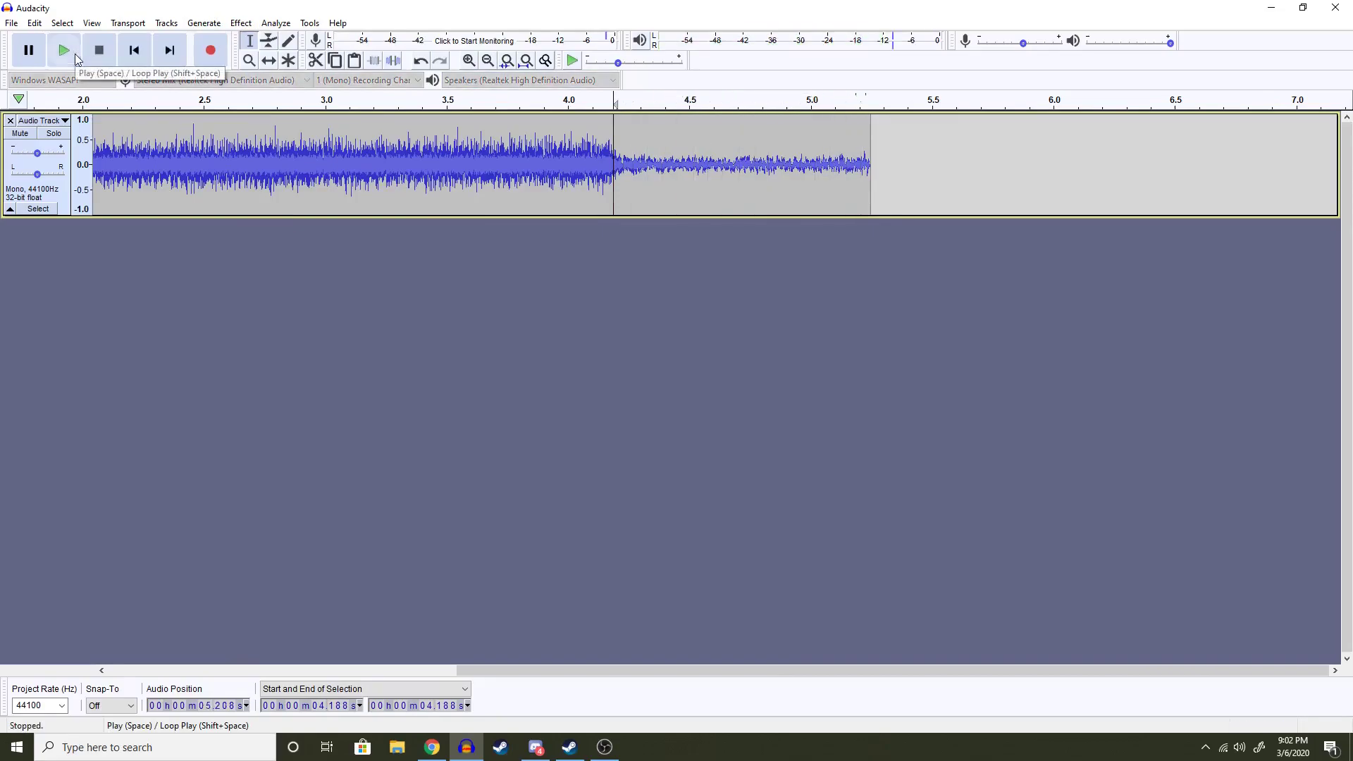
left_click(224, 201)
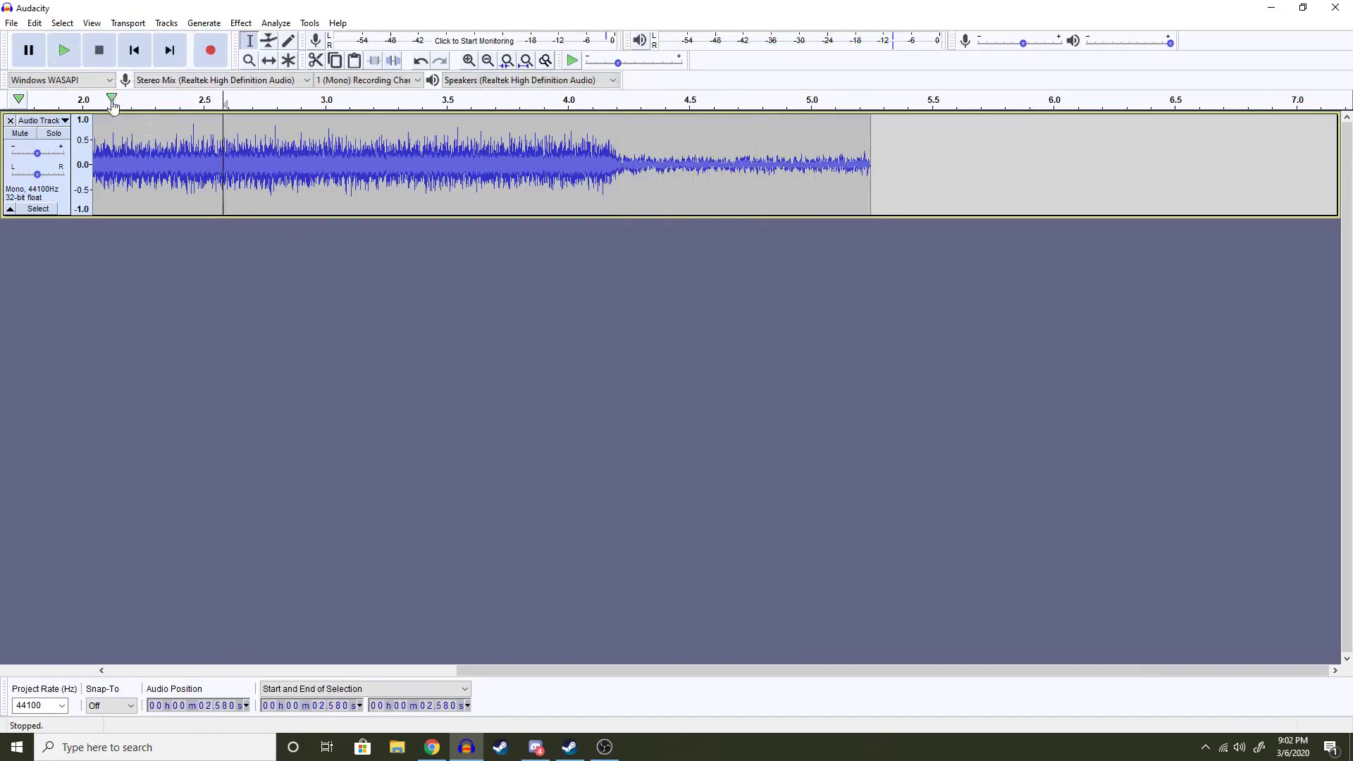
left_click(69, 62)
left_click(492, 63)
left_click(492, 64)
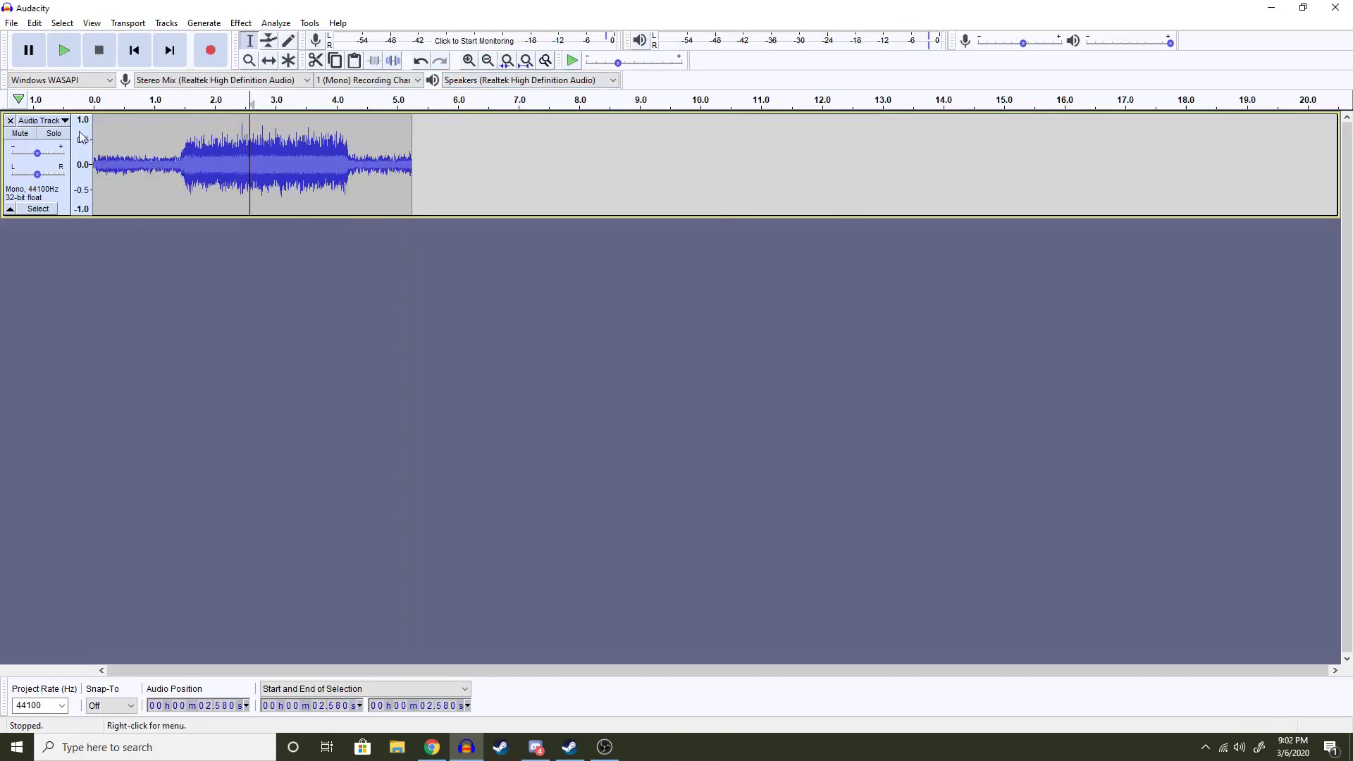
left_click(94, 189)
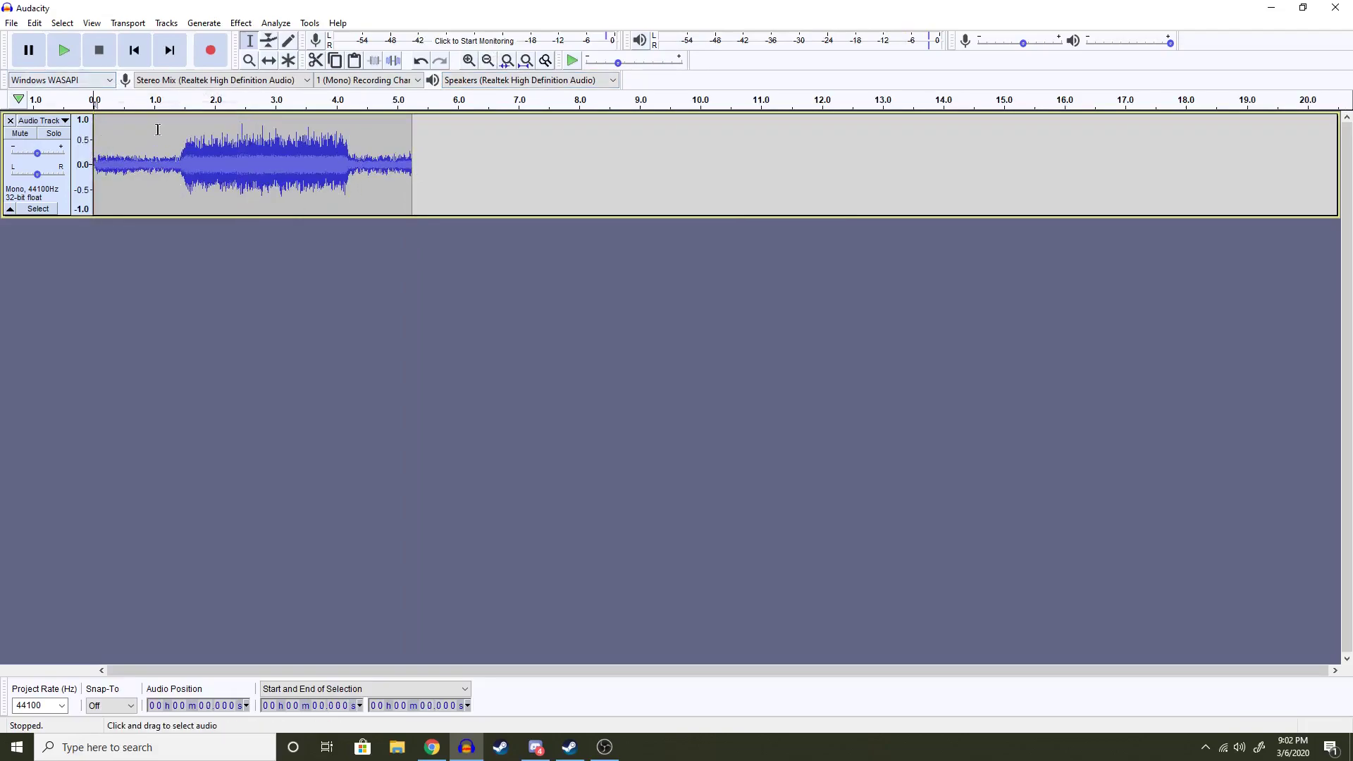
left_click(64, 50)
left_click(63, 50)
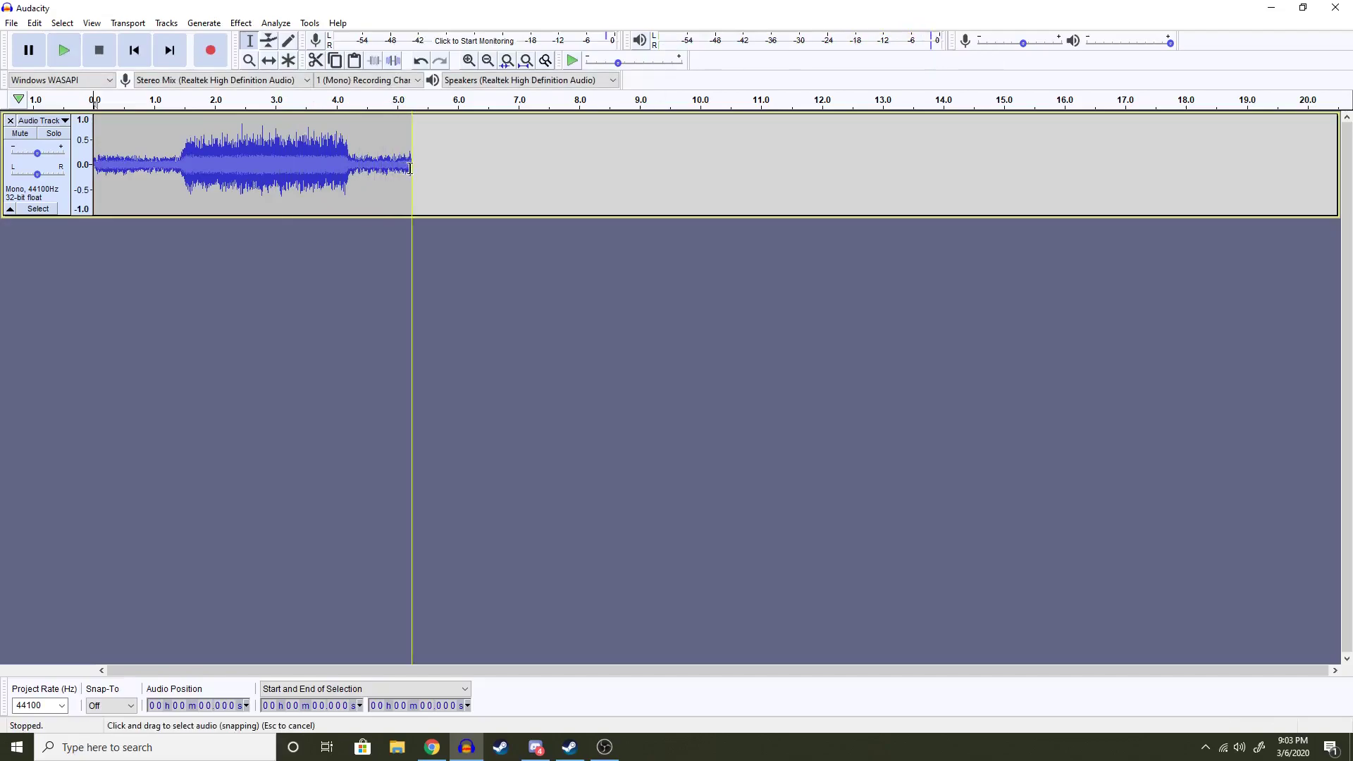
- Amplify the whole horn clip by 5 dB and play it back
left_click_drag(410, 168, 82, 180)
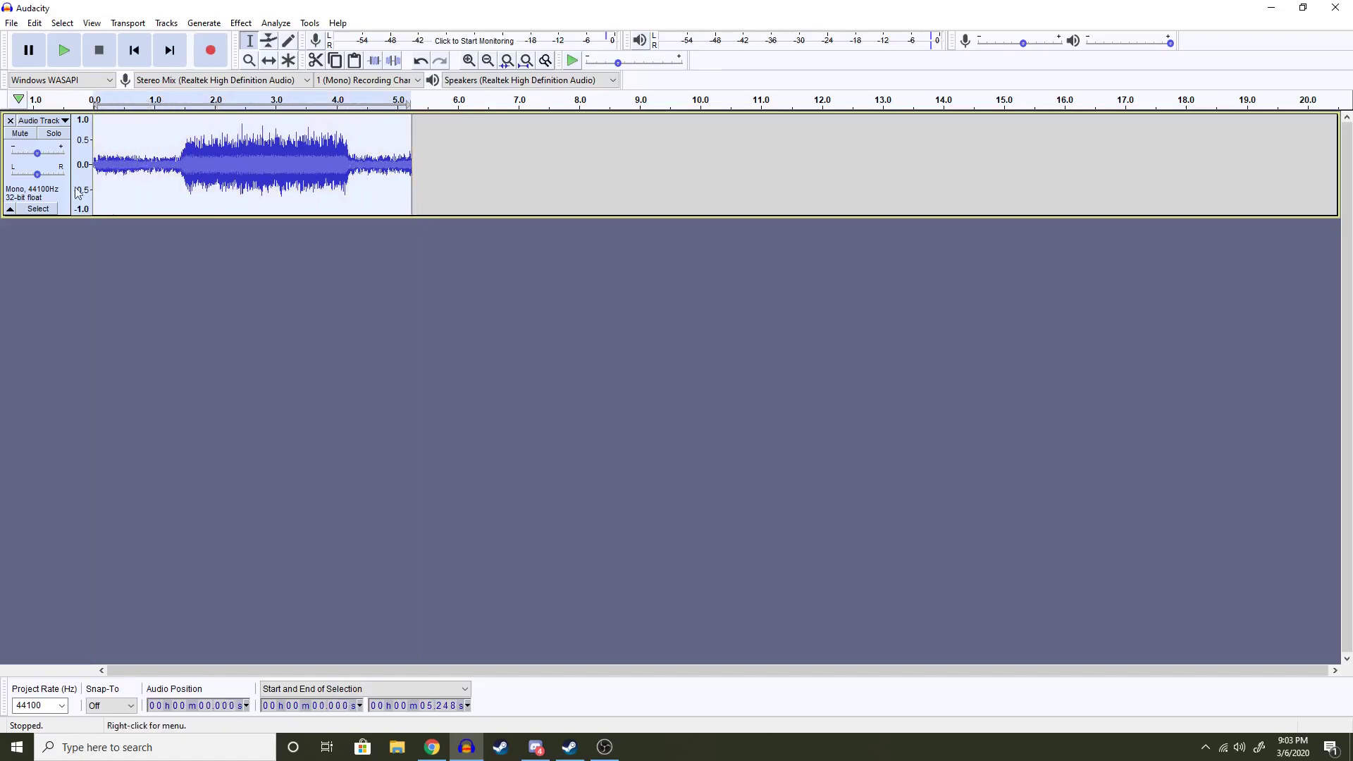
left_click(241, 23)
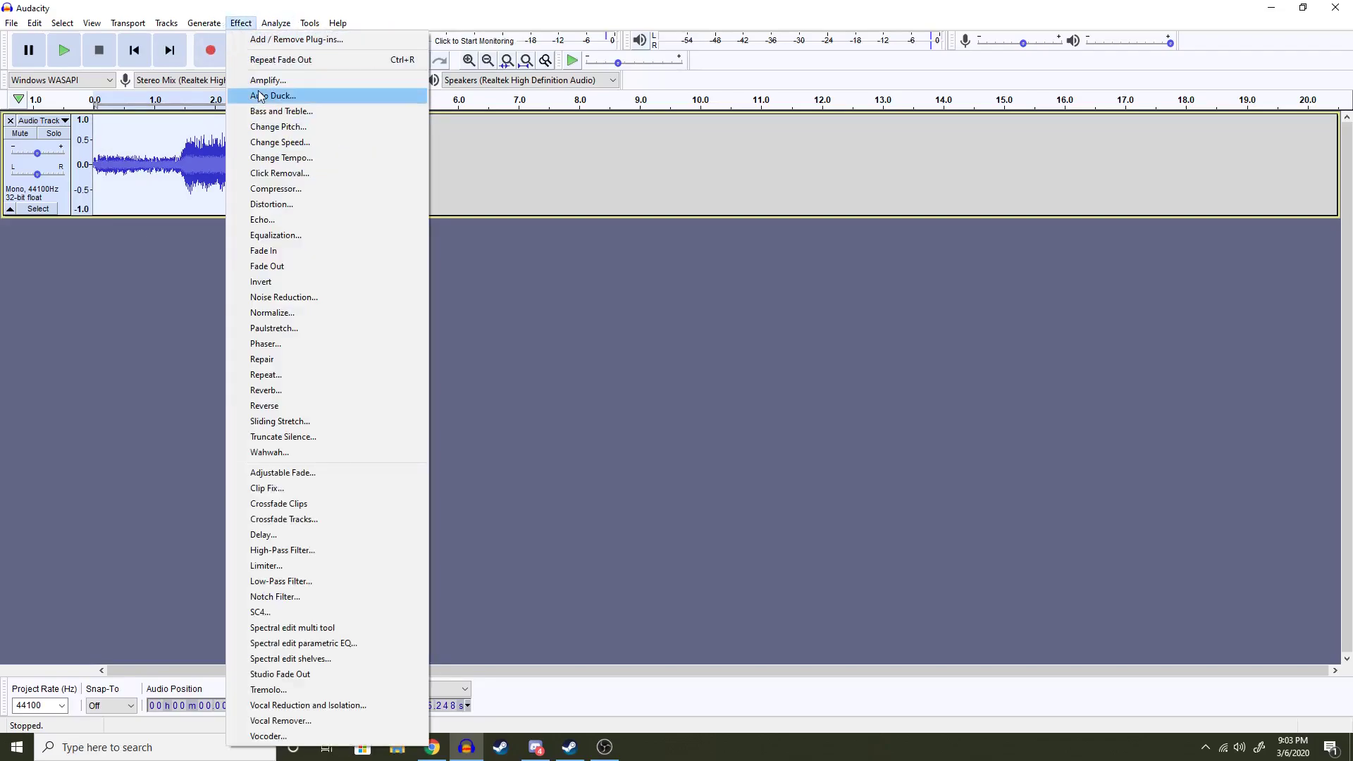
left_click(271, 81)
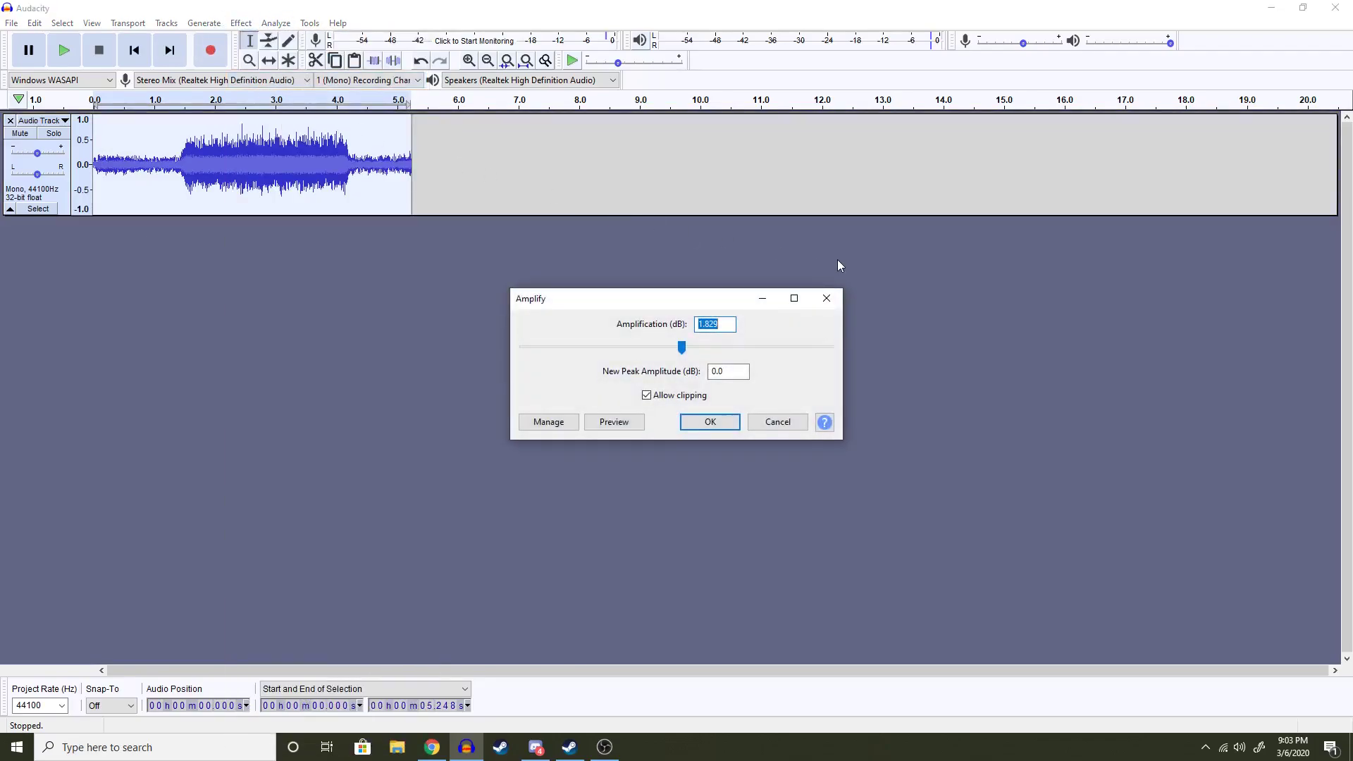
type("5")
key("Return")
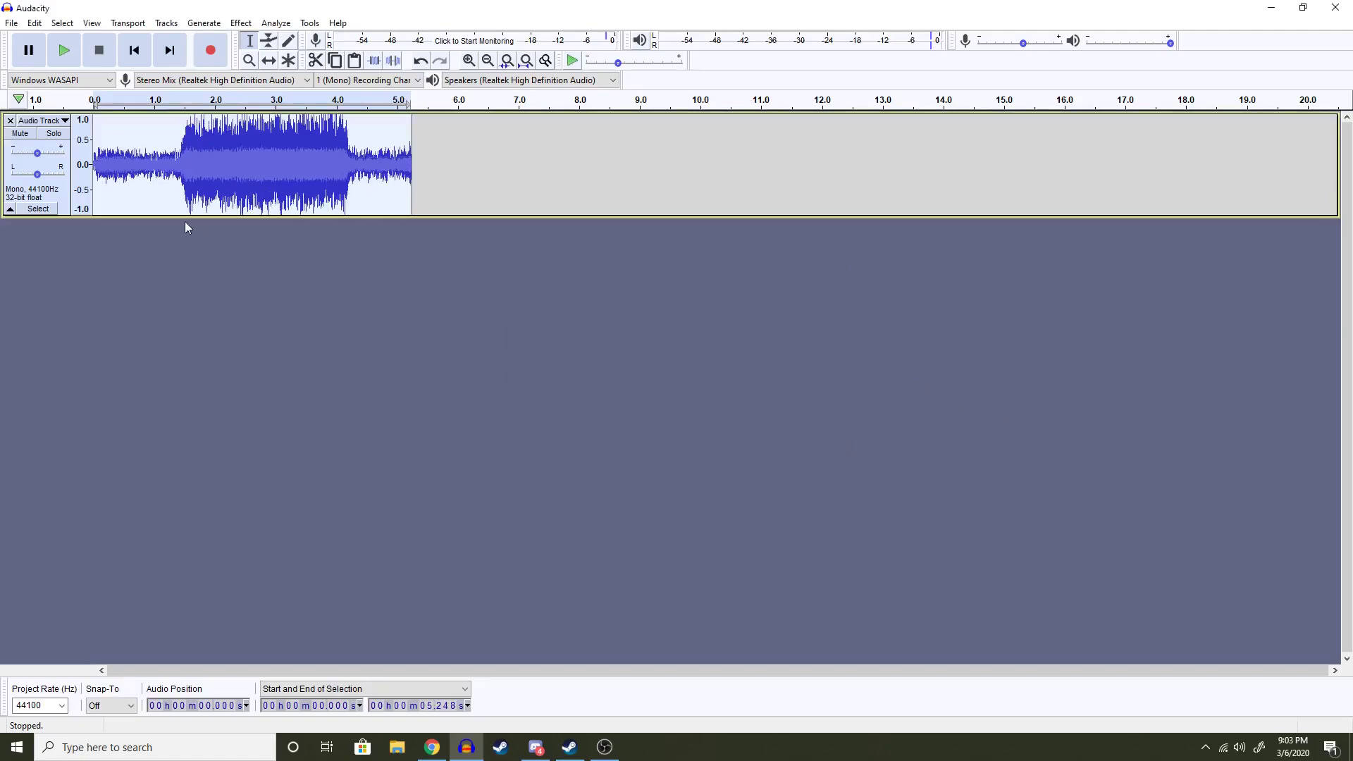
left_click(66, 49)
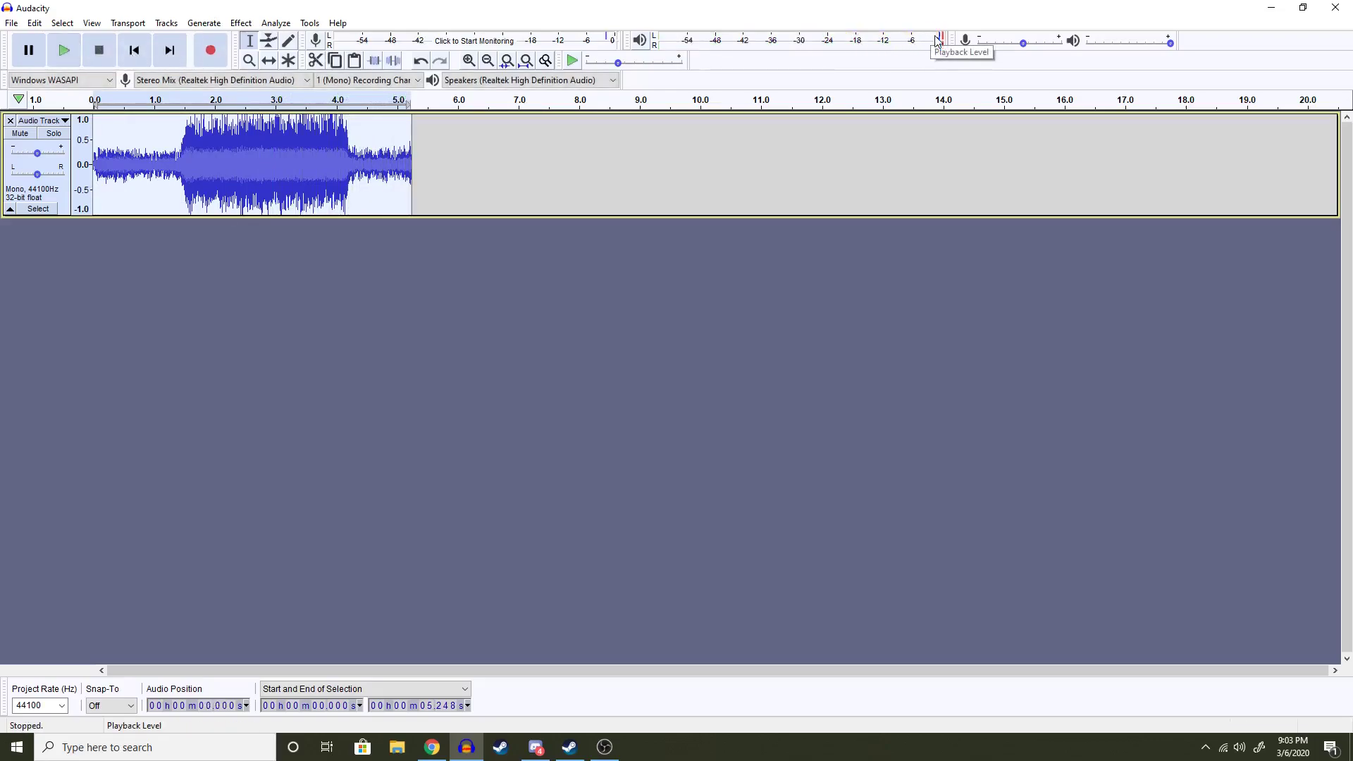
- Reapply Amplify at its default gain of about 1.8 dB so peaks reach 0 dB, then play
left_click(241, 23)
left_click(268, 80)
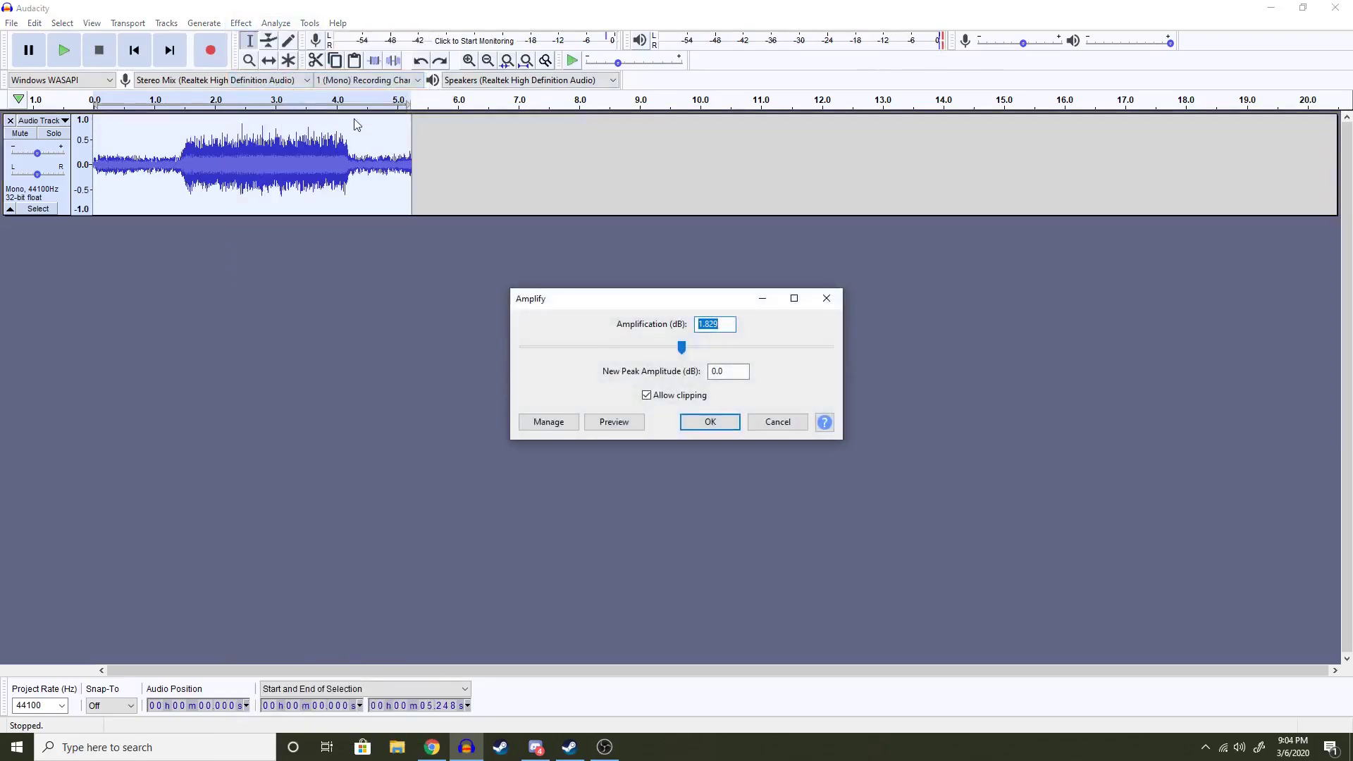
key("Return")
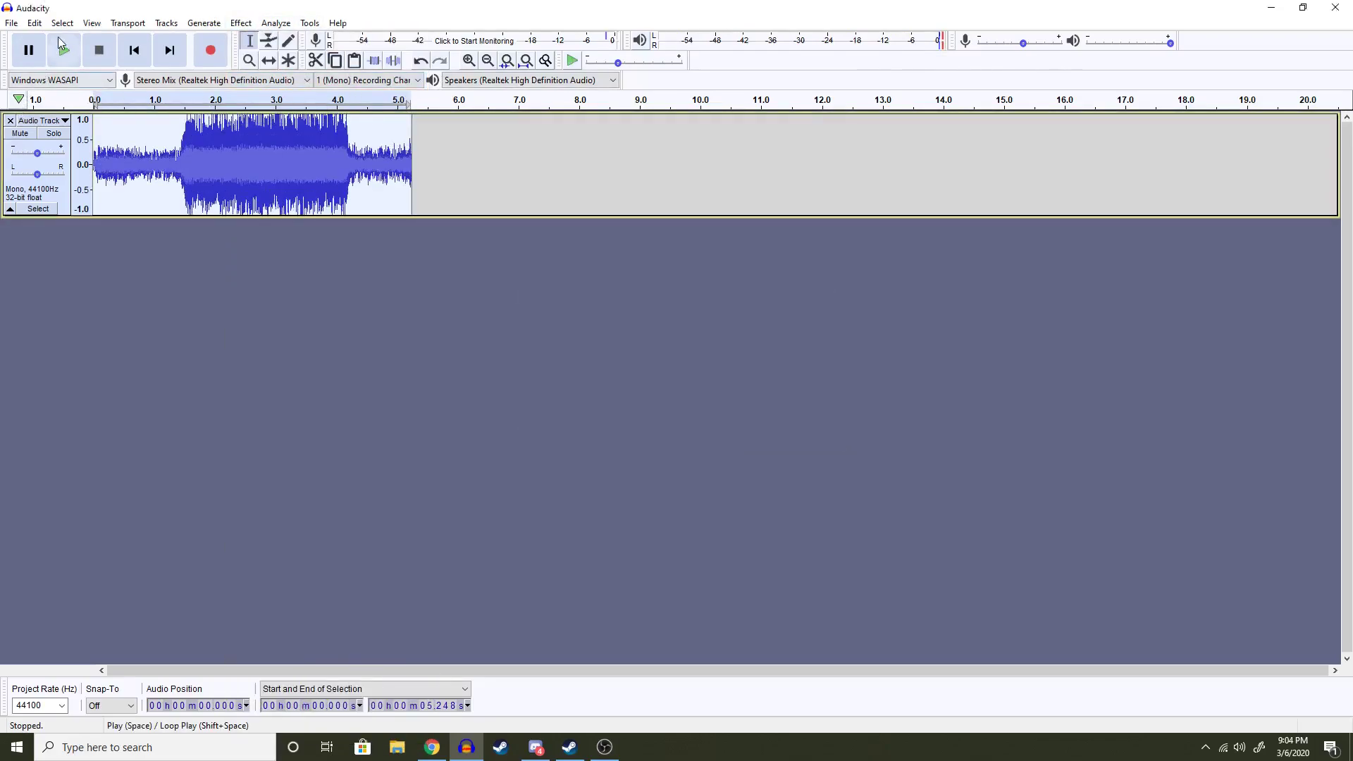
left_click(61, 40)
- Place an edit point at about 1.85 s inside the loud section
left_click(206, 166)
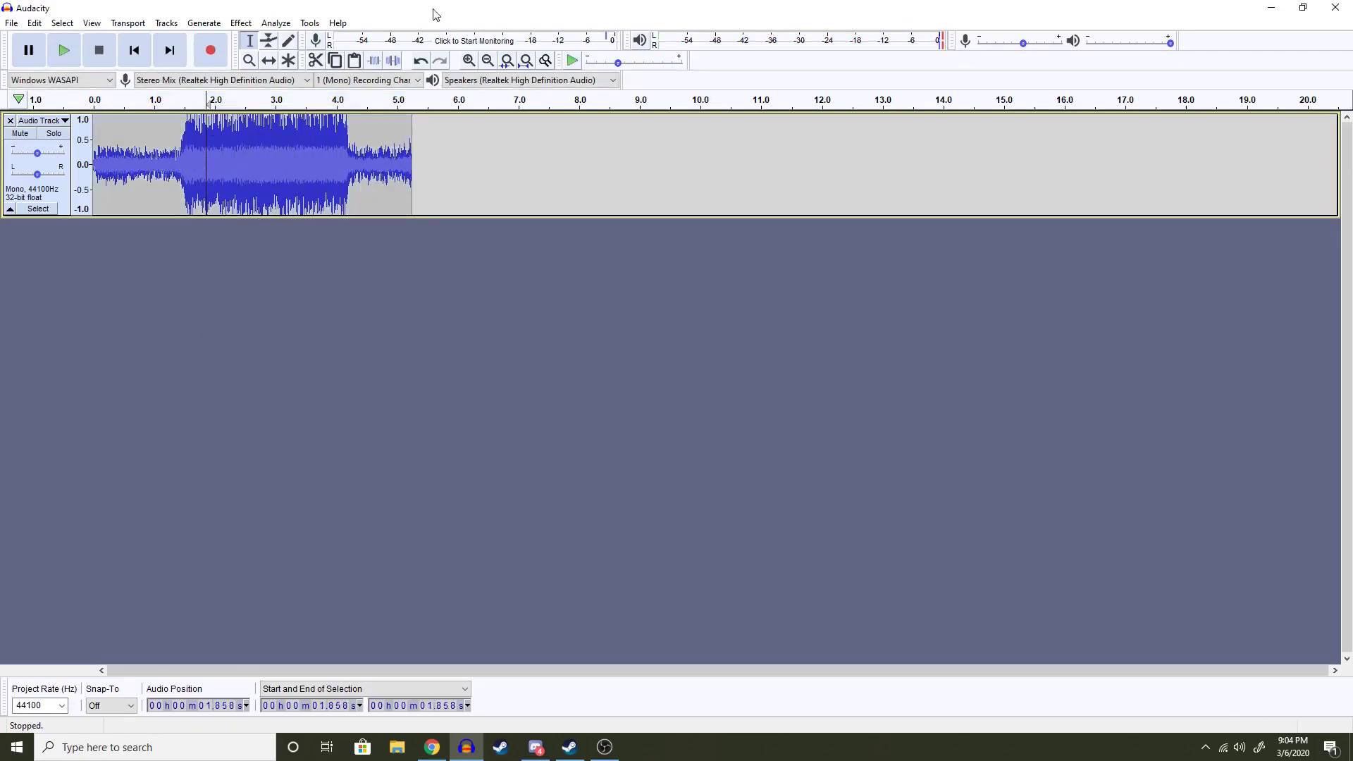
left_click(469, 61)
left_click(469, 61)
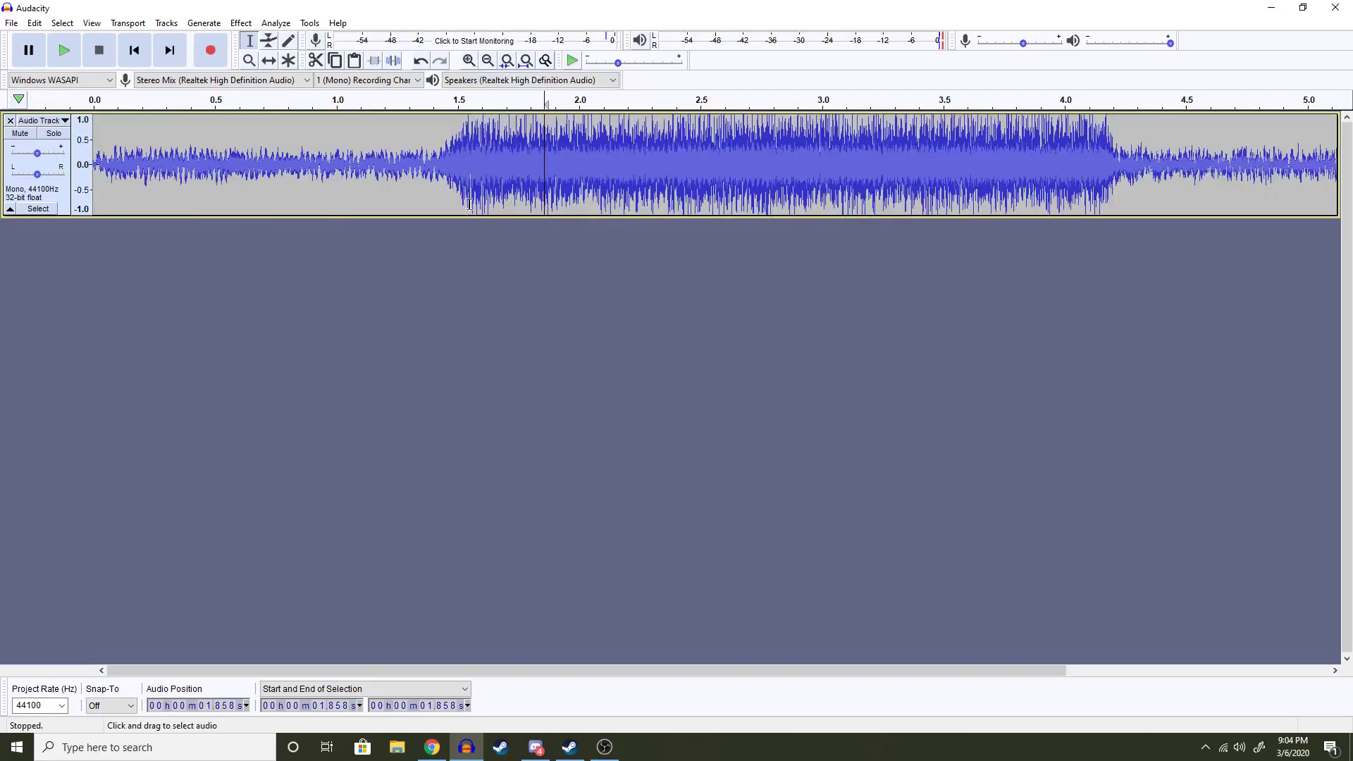
left_click(415, 138)
left_click(542, 162)
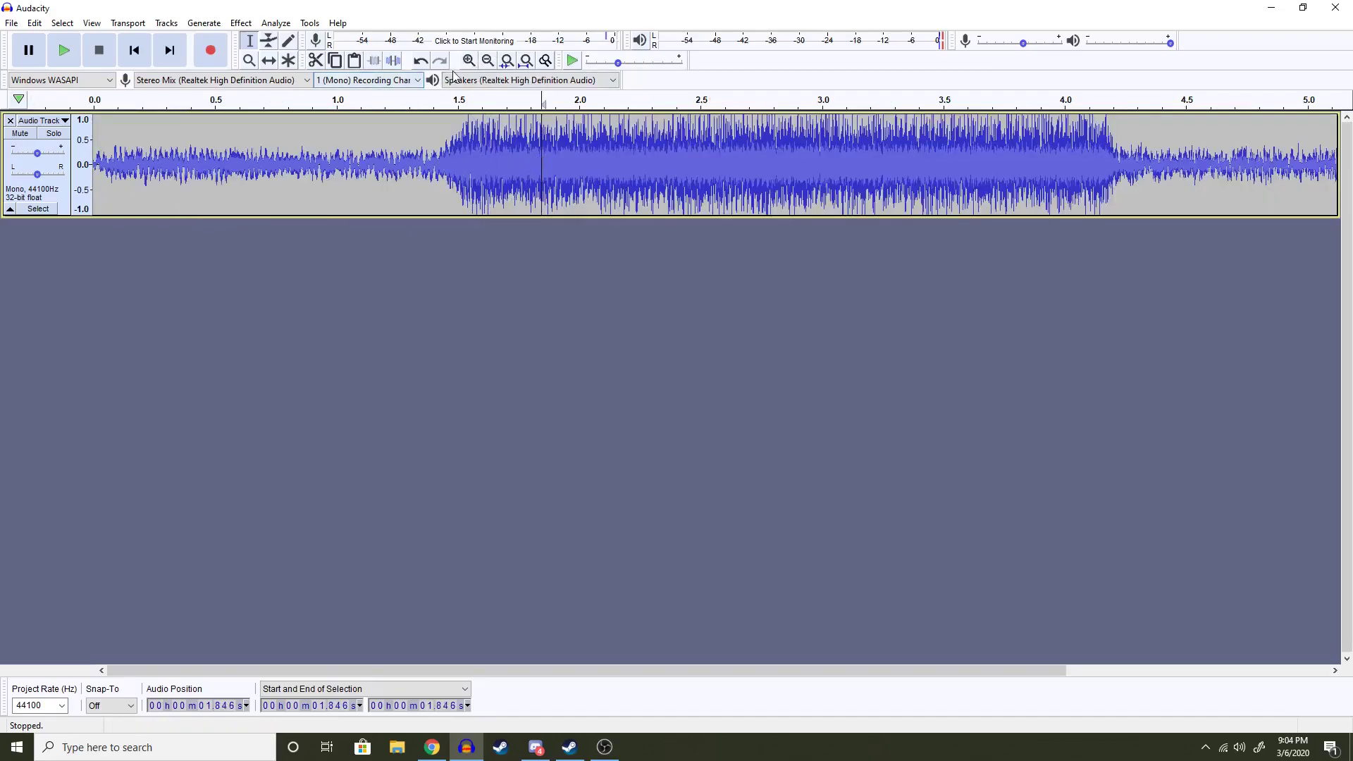
left_click(487, 61)
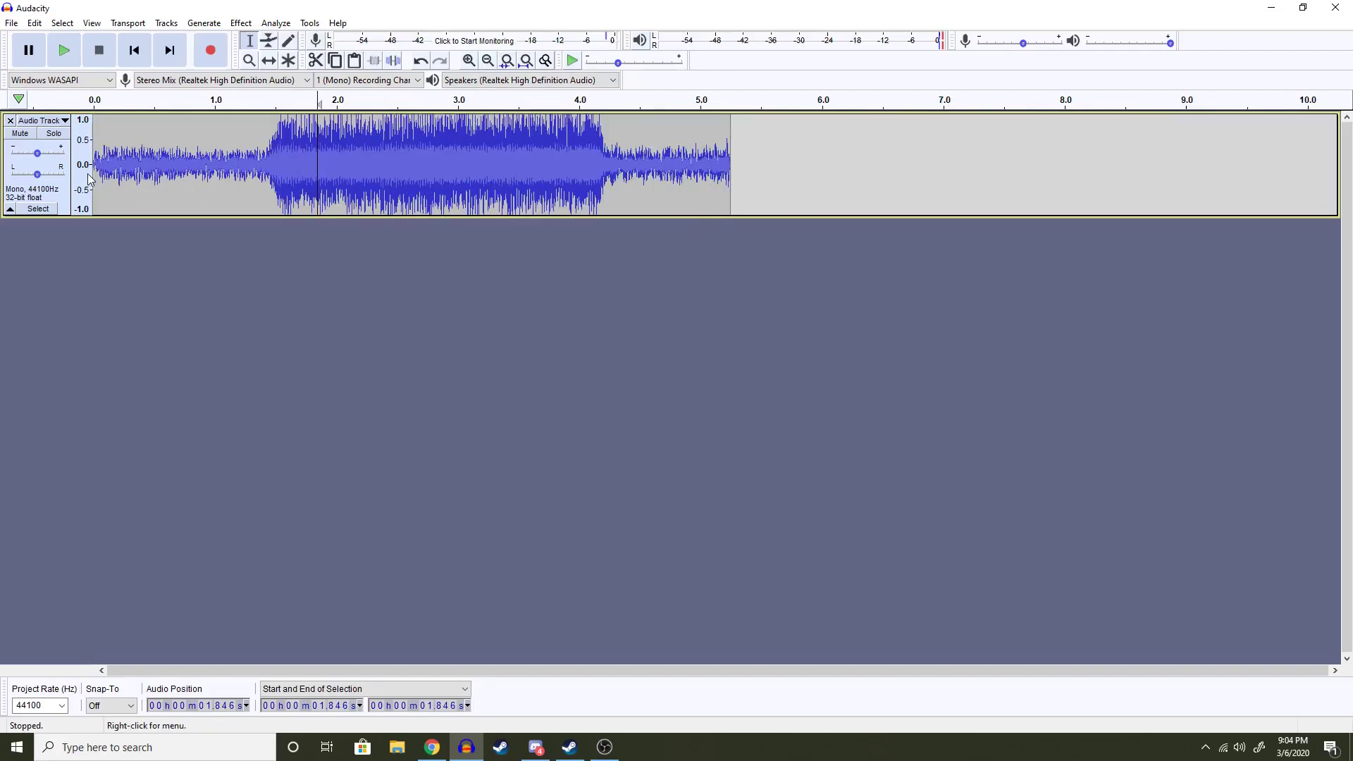
- Select the horn opening from 0 to 1.788 s and play it to check
left_click_drag(94, 180, 304, 155)
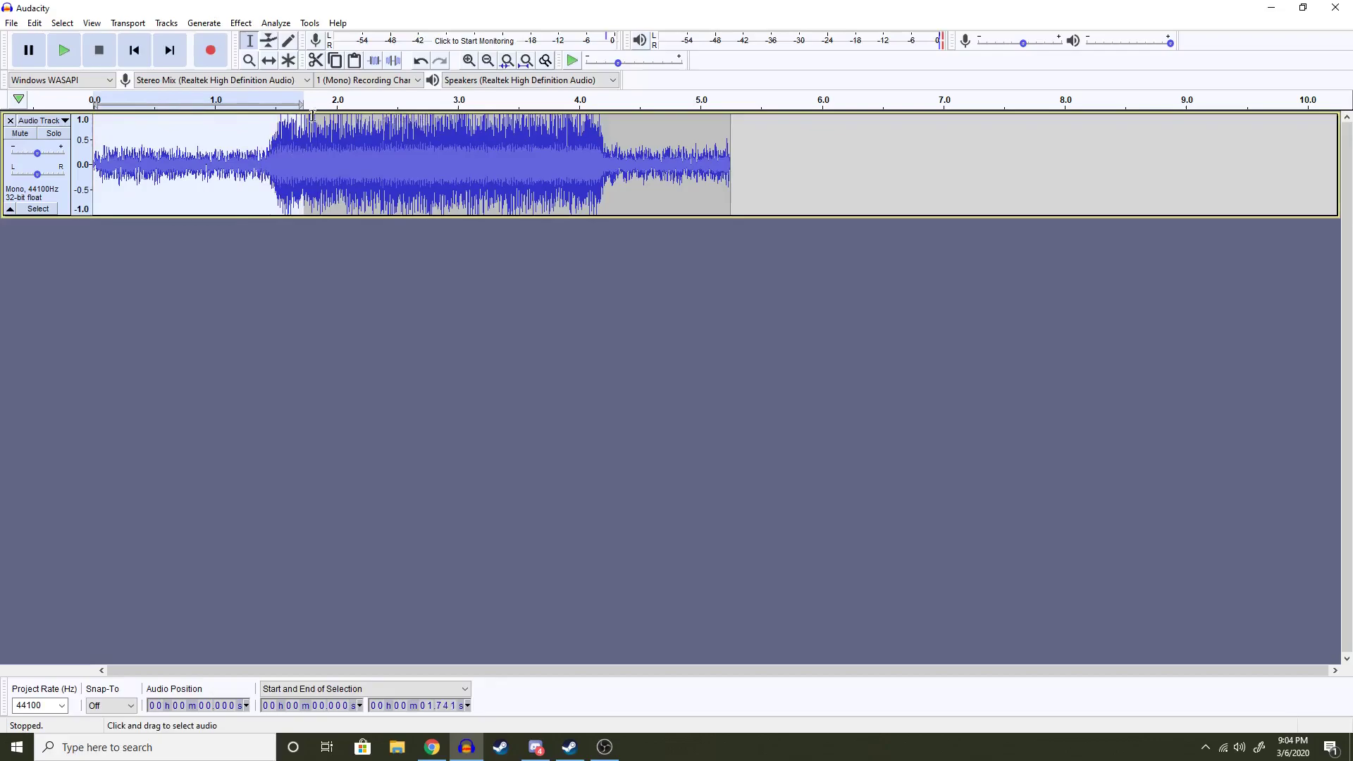
left_click(64, 50)
left_click_drag(301, 158, 308, 159)
left_click(64, 50)
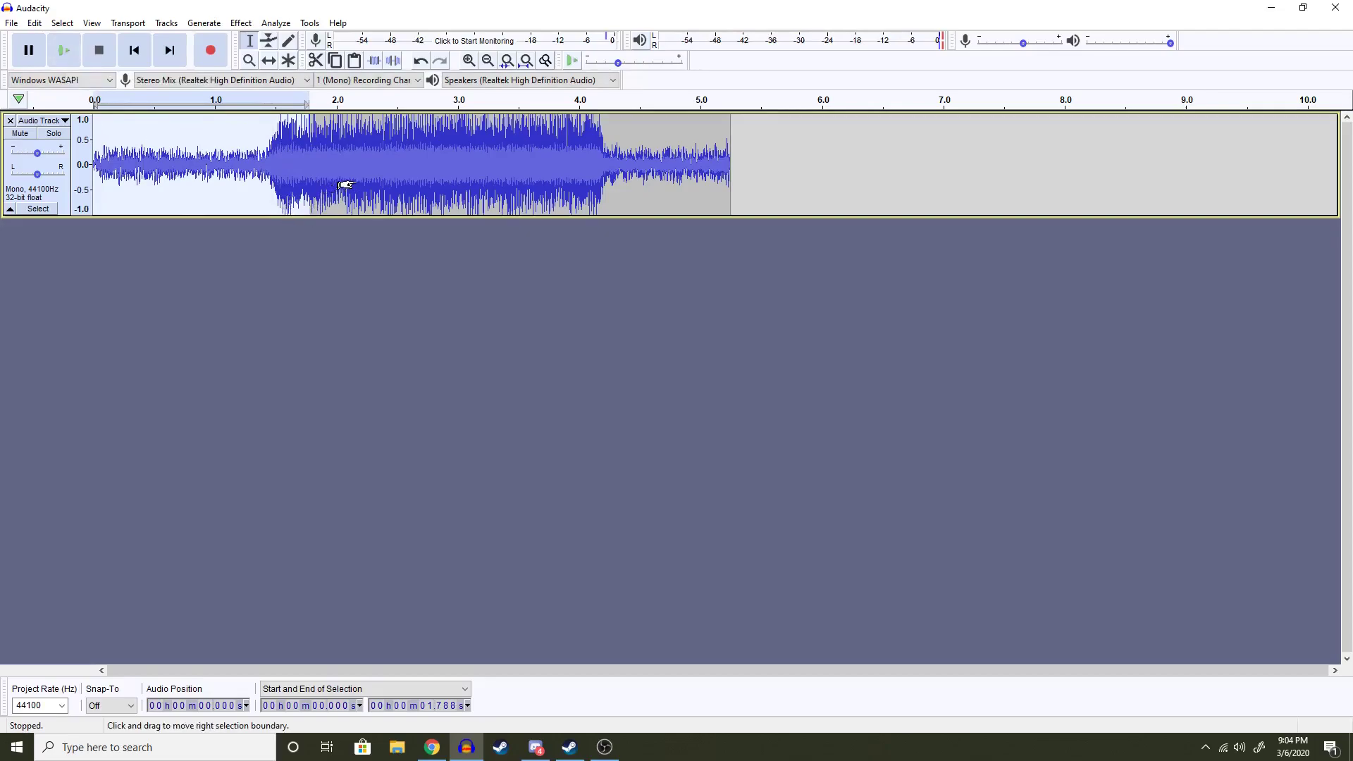
left_click(485, 61)
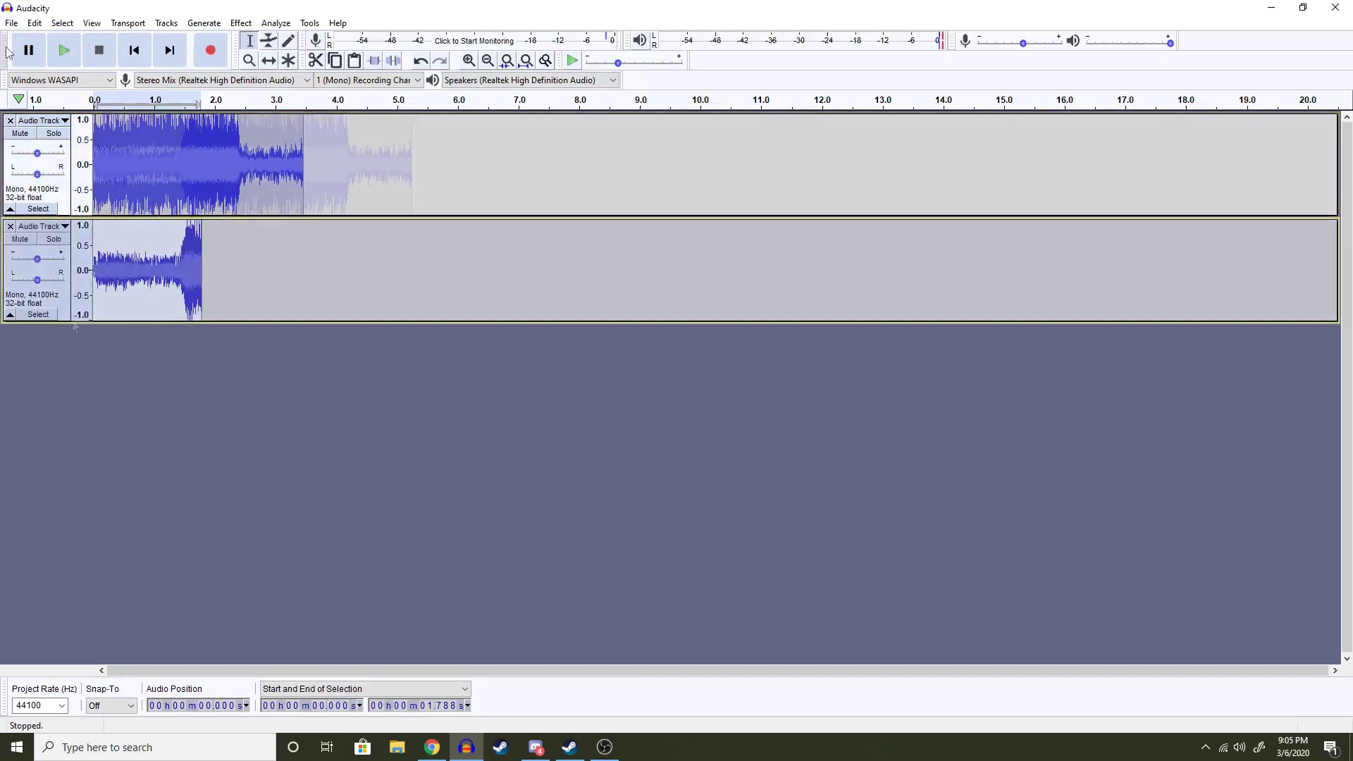
- Paste the 1.79-second horn opening into a new empty project
left_click(11, 23)
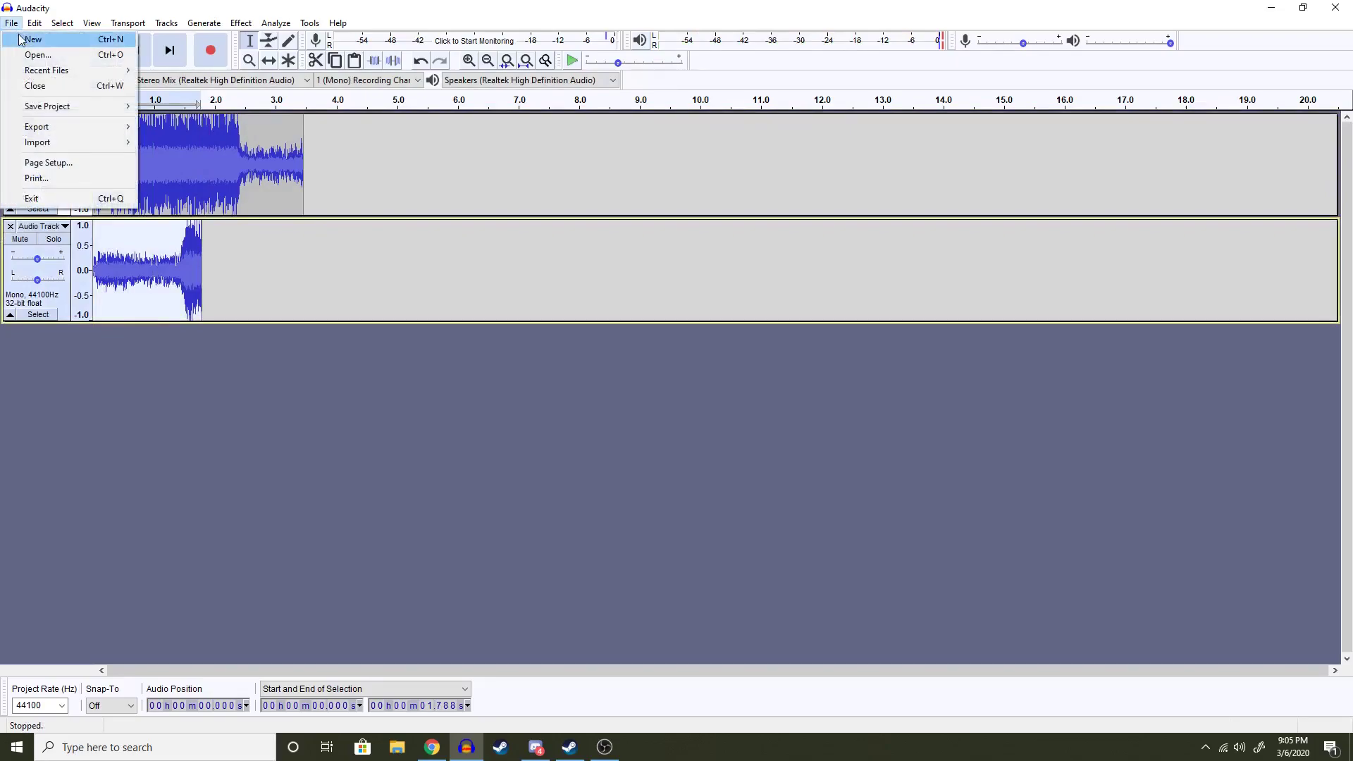
left_click(19, 43)
key("ctrl+v")
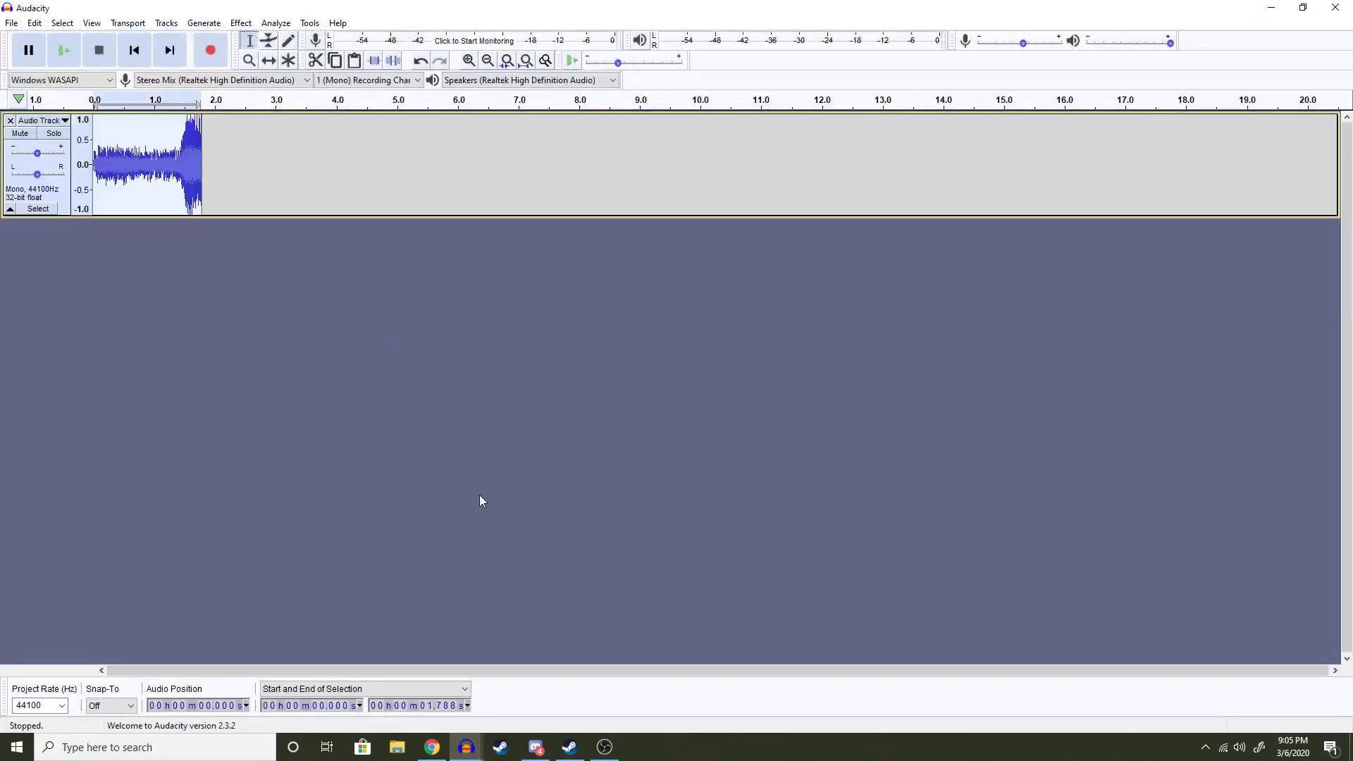
- In the original project, delete the second track's copied clip and play the remaining horn
mouse_move(466, 746)
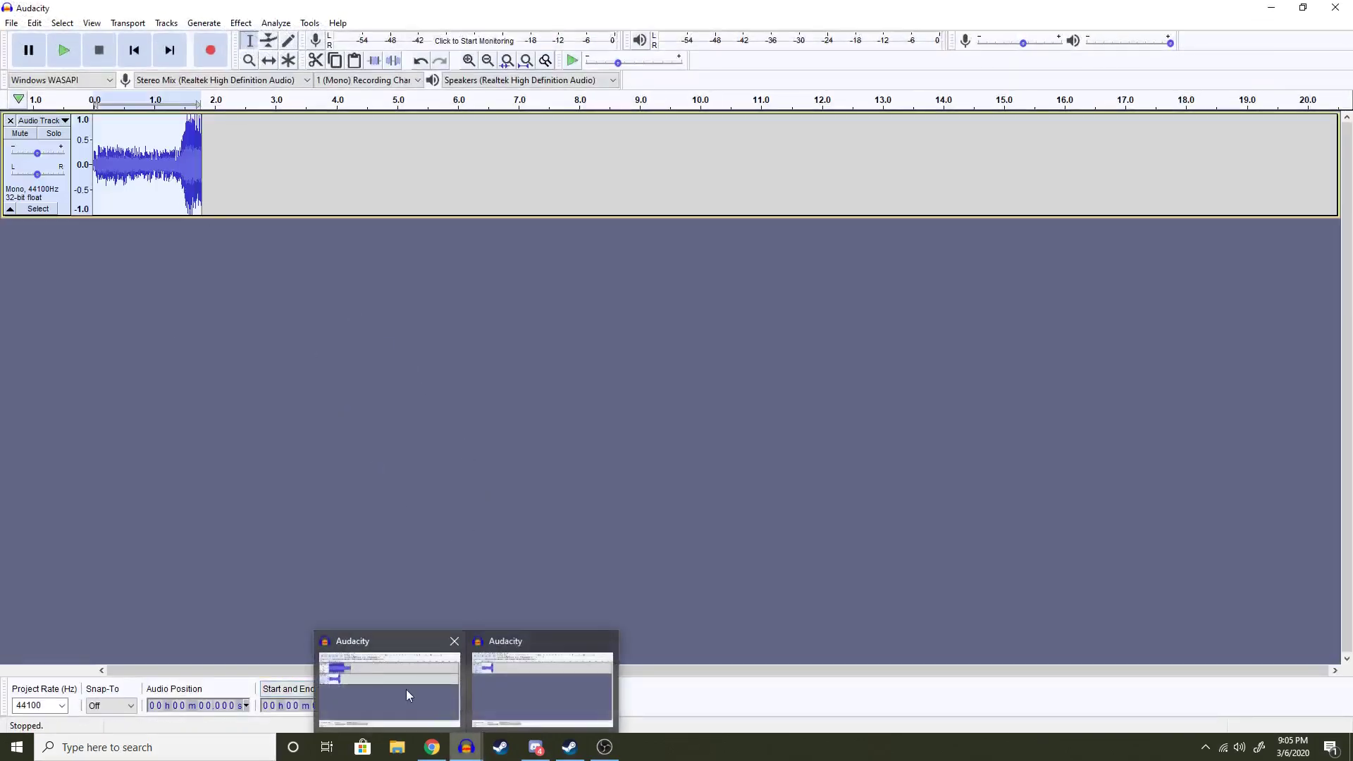
left_click(406, 690)
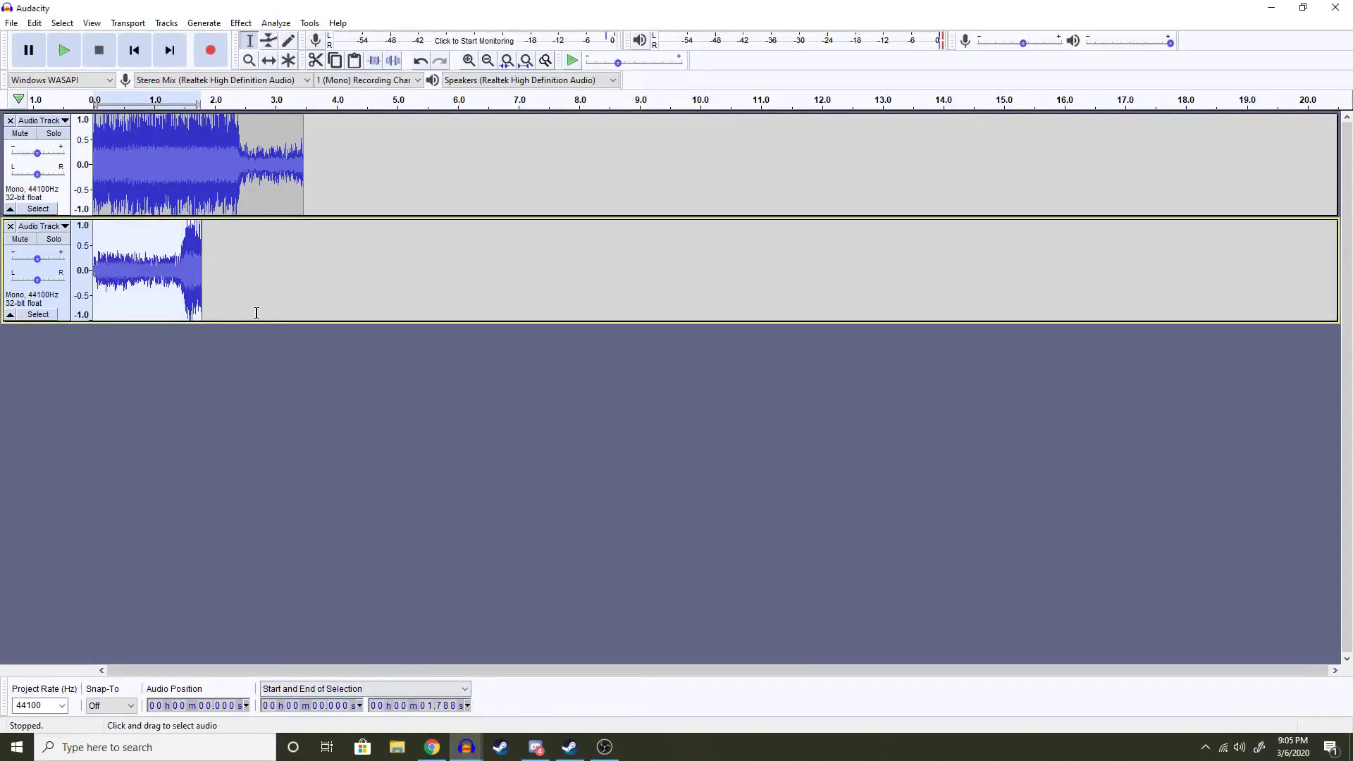
key("Delete")
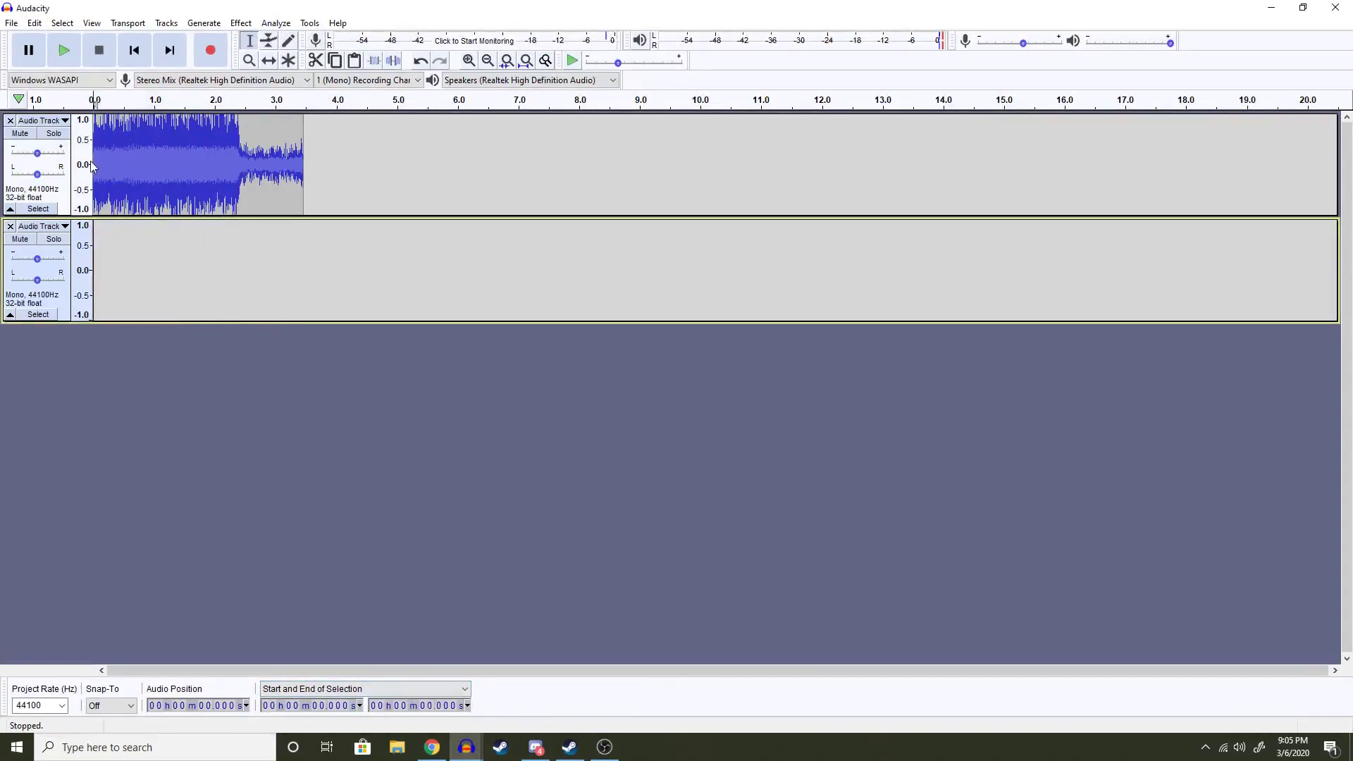
left_click(62, 50)
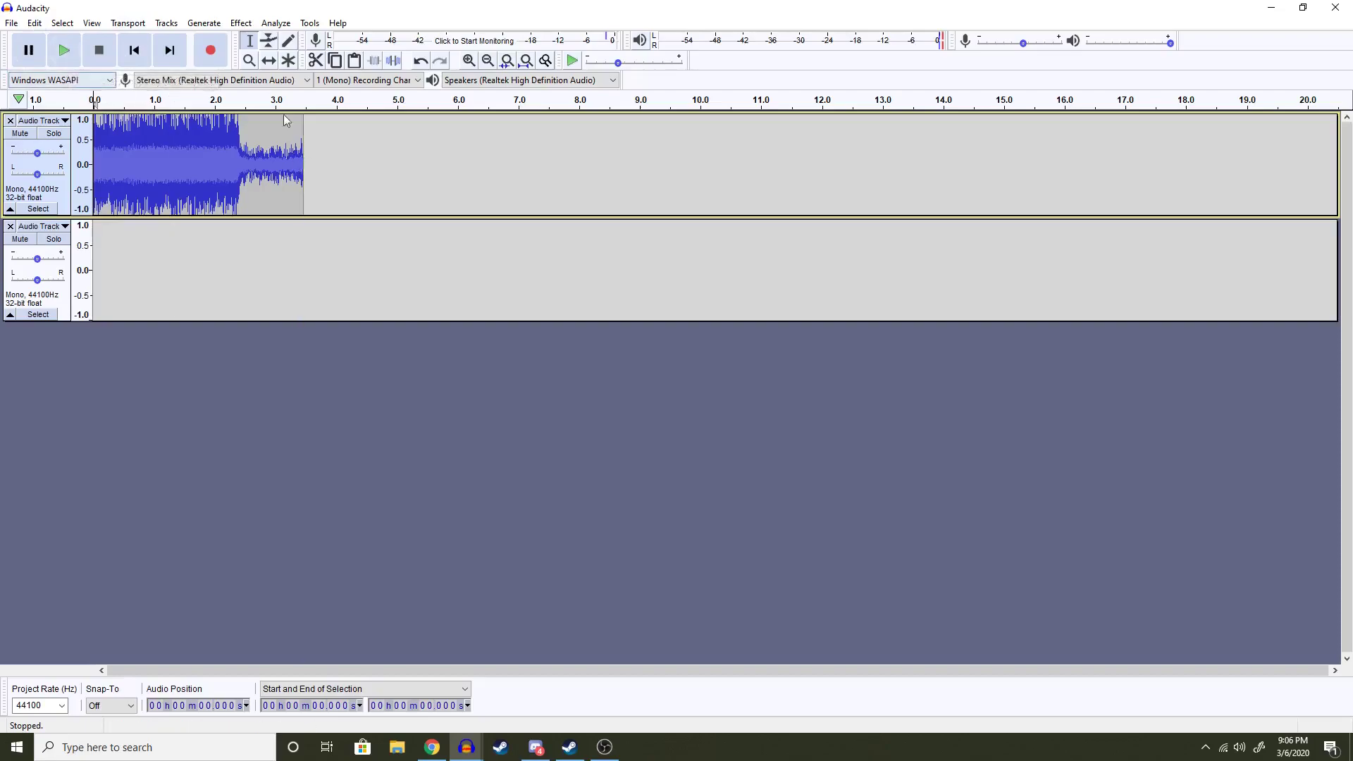
left_click(59, 53)
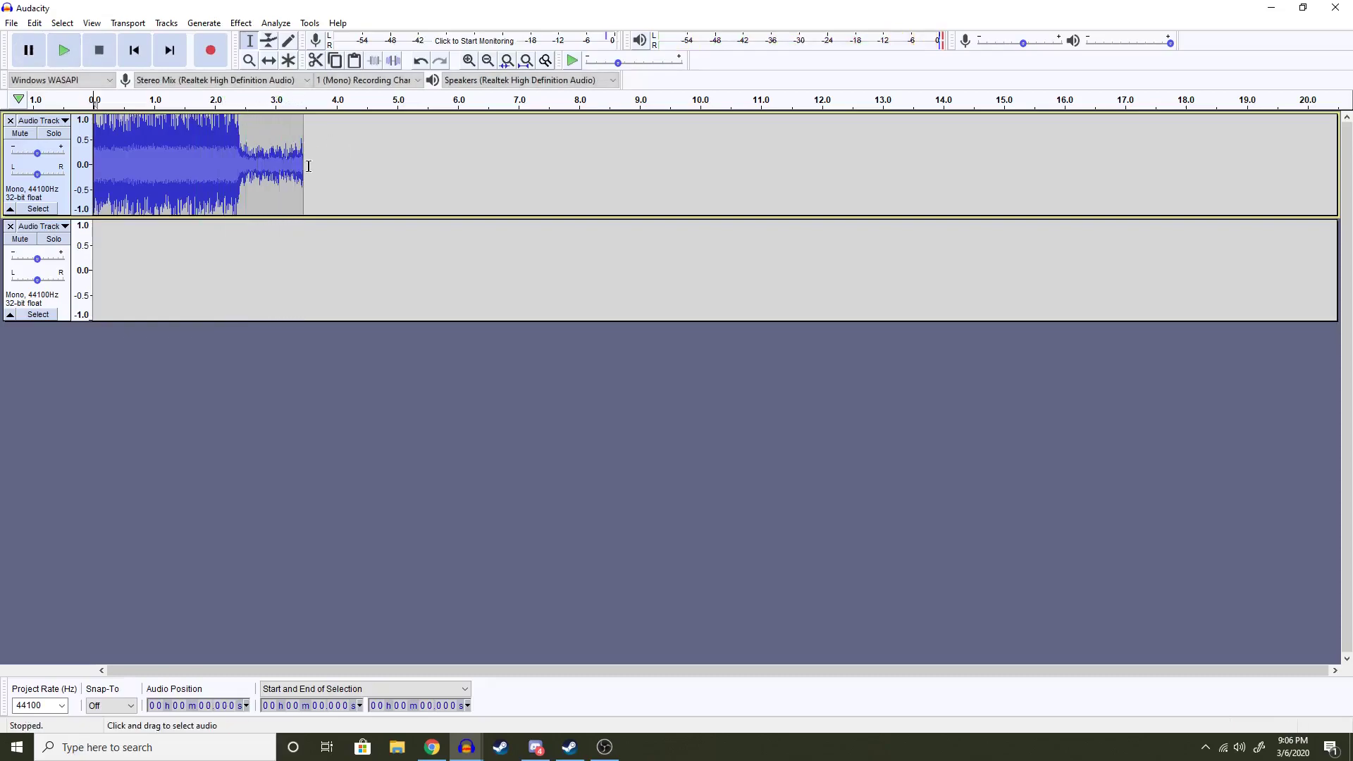
left_click_drag(304, 166, 205, 151)
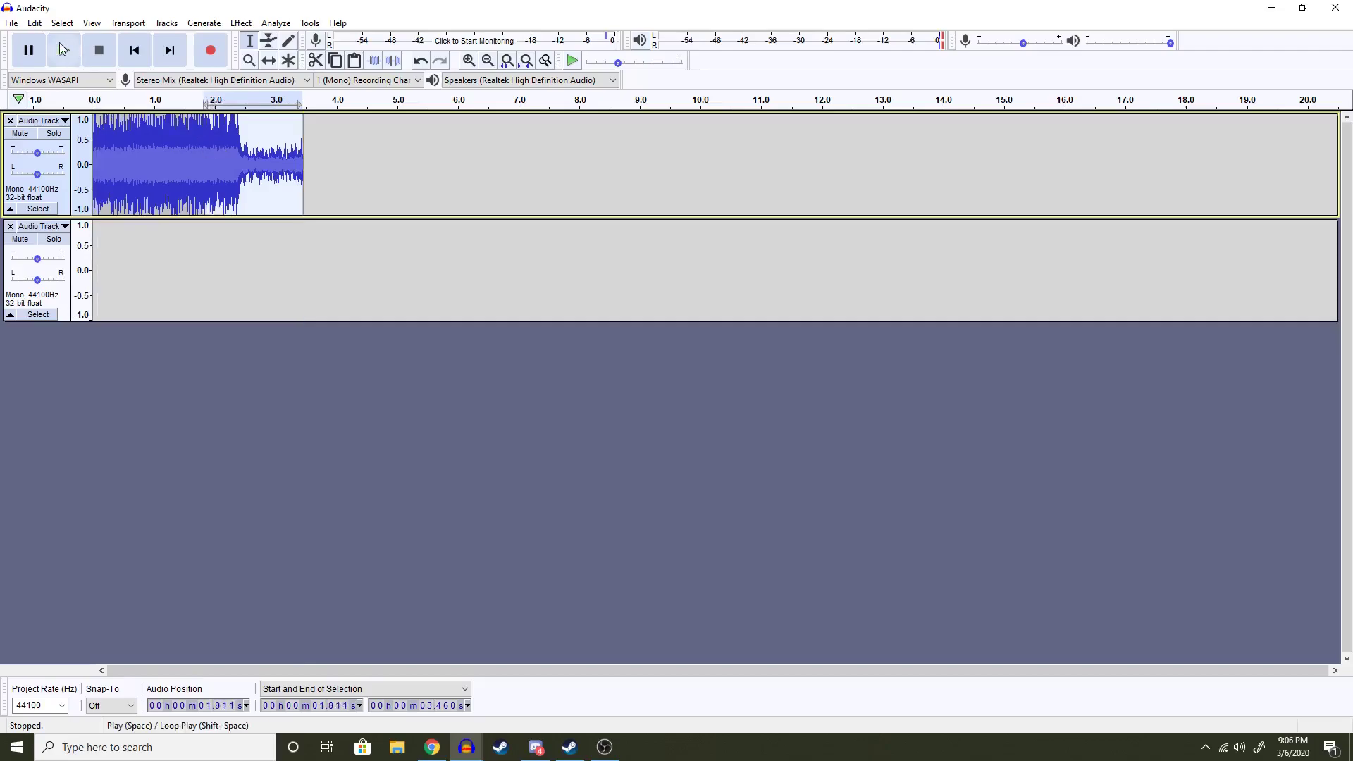
left_click(62, 49)
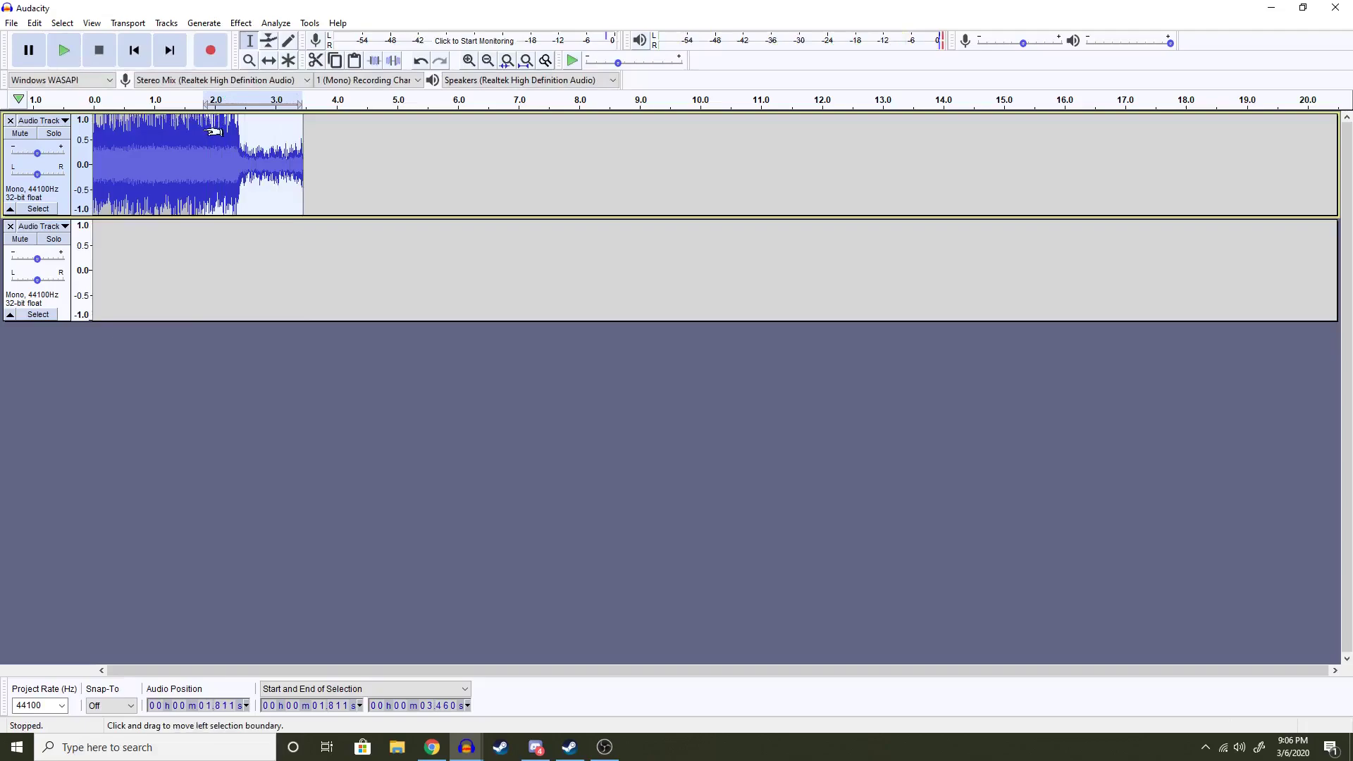
left_click_drag(215, 132, 243, 193)
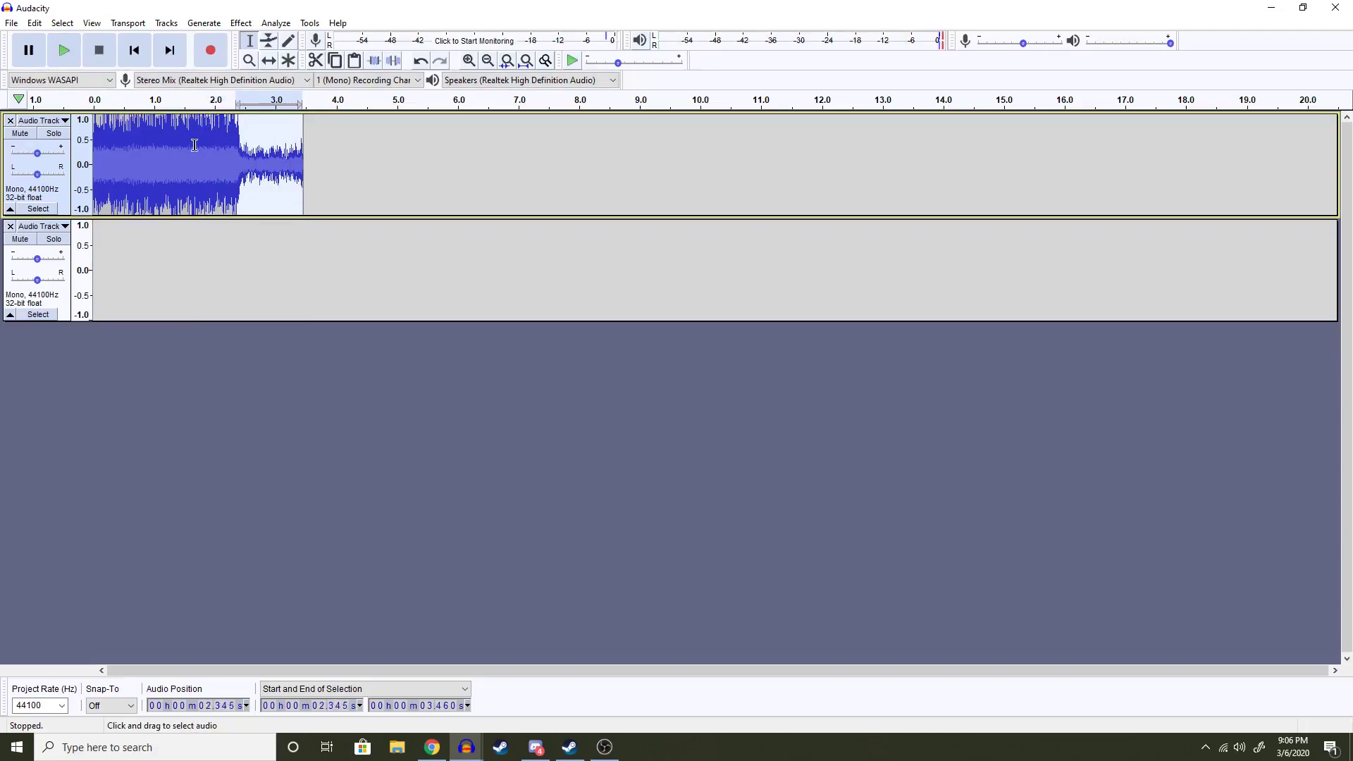
left_click(60, 40)
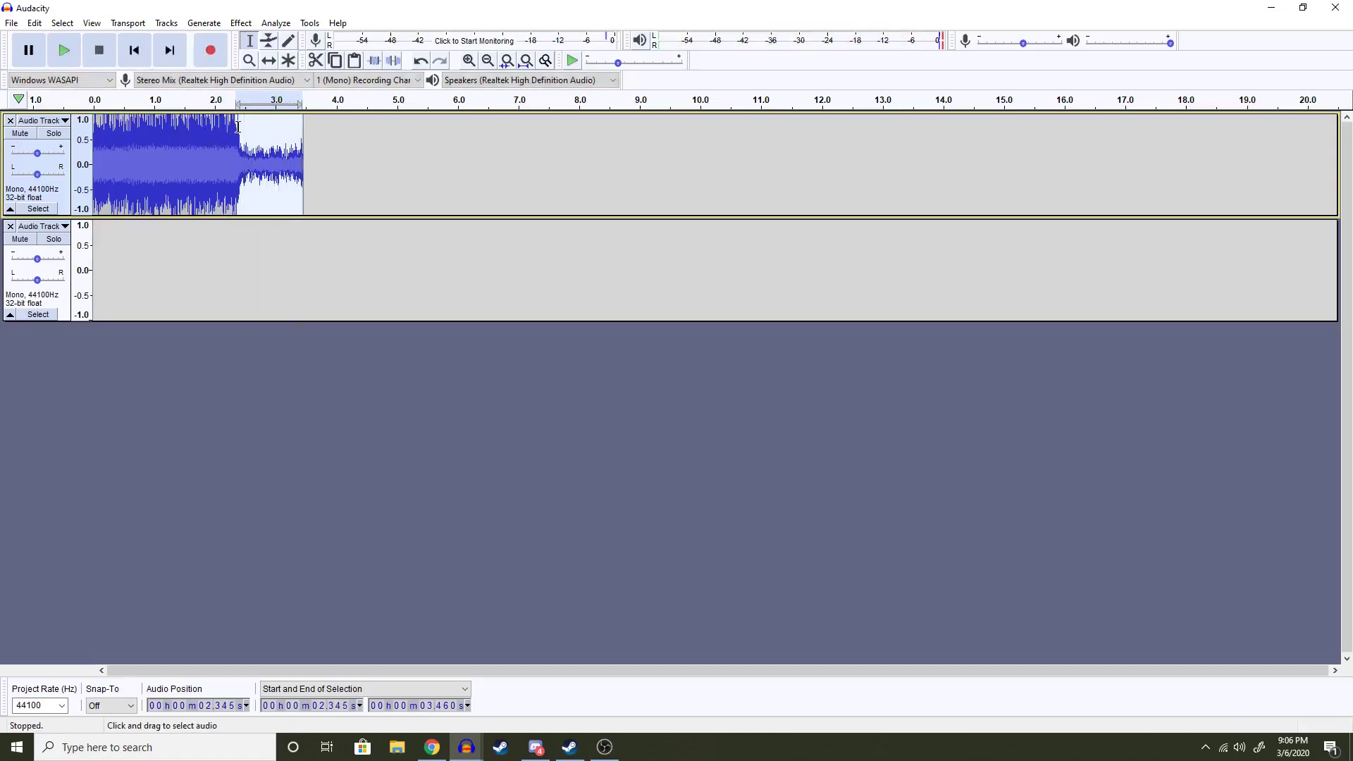
left_click_drag(237, 127, 224, 126)
left_click(64, 48)
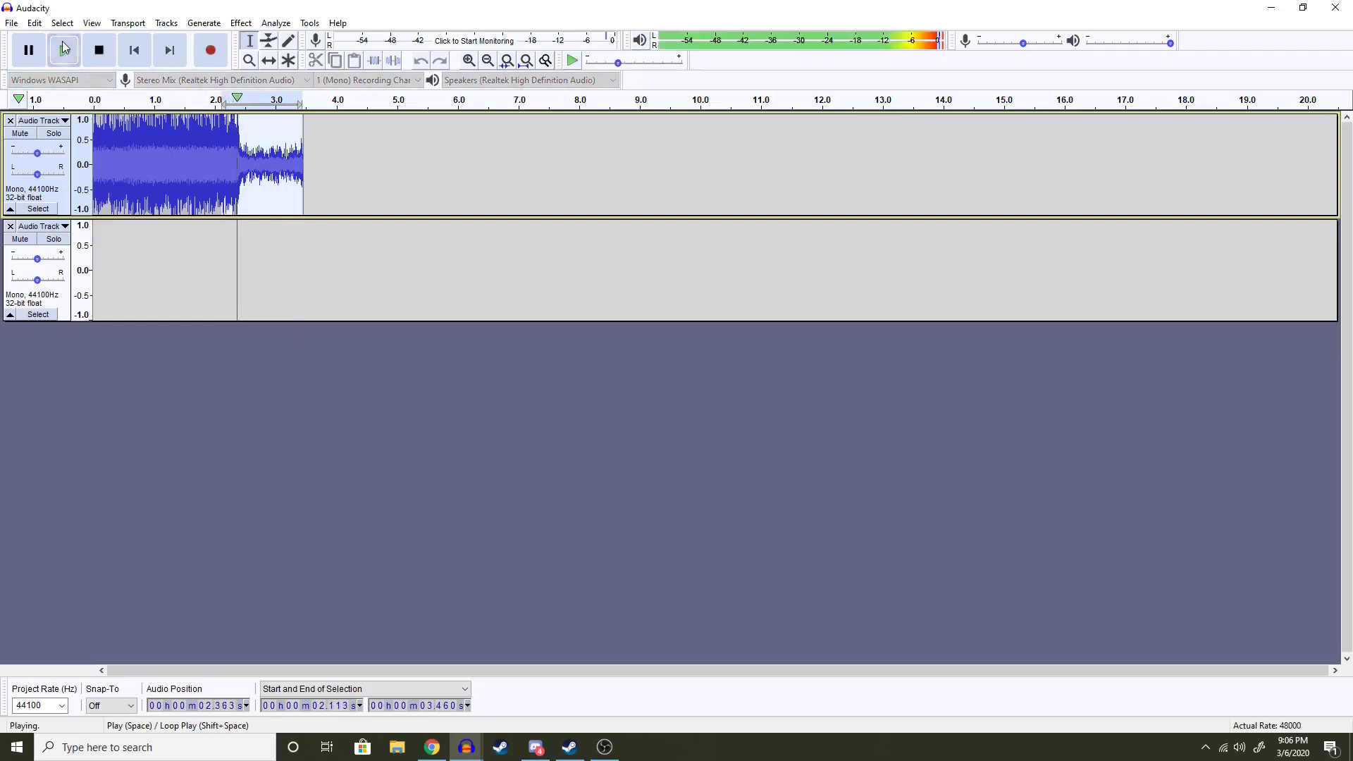
left_click_drag(224, 123, 222, 123)
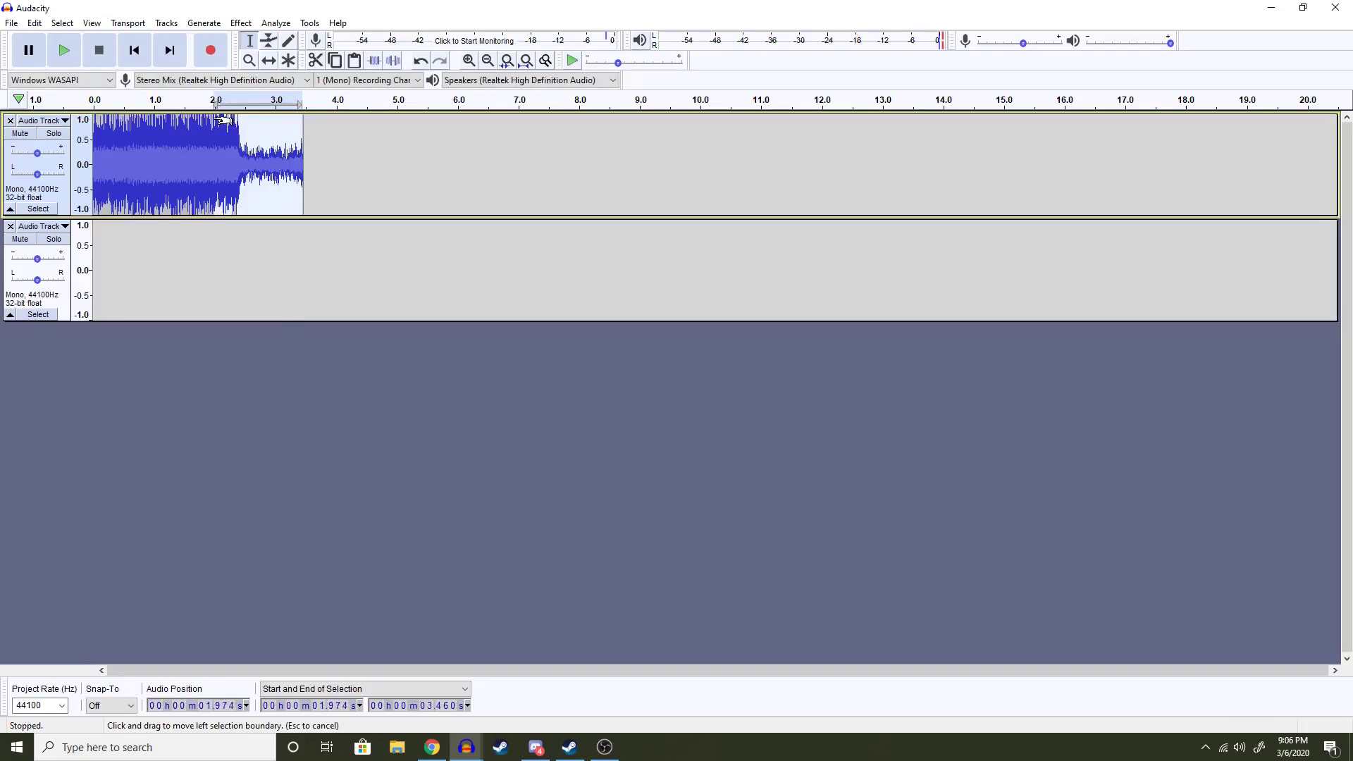
left_click(63, 61)
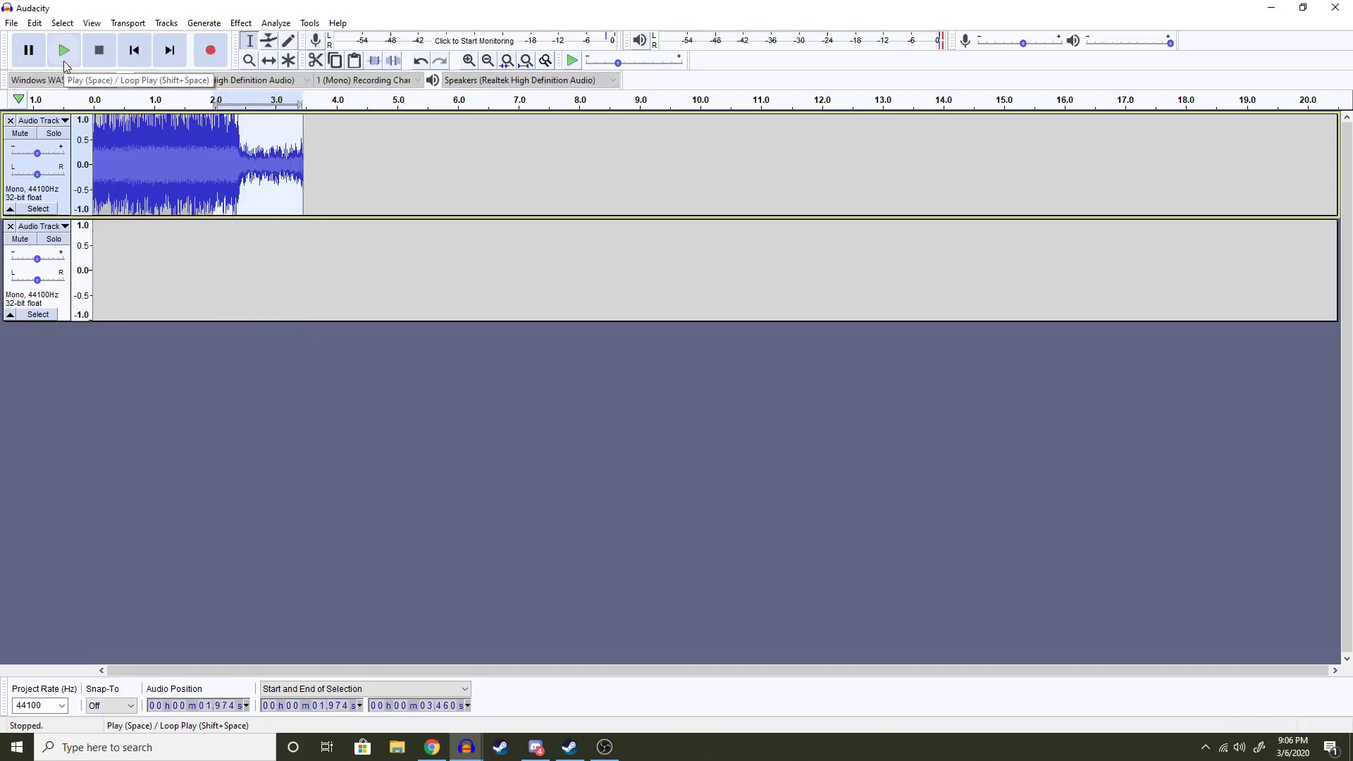
- Paste the 1.486 s horn tail into a new empty project
left_click(12, 23)
left_click(28, 41)
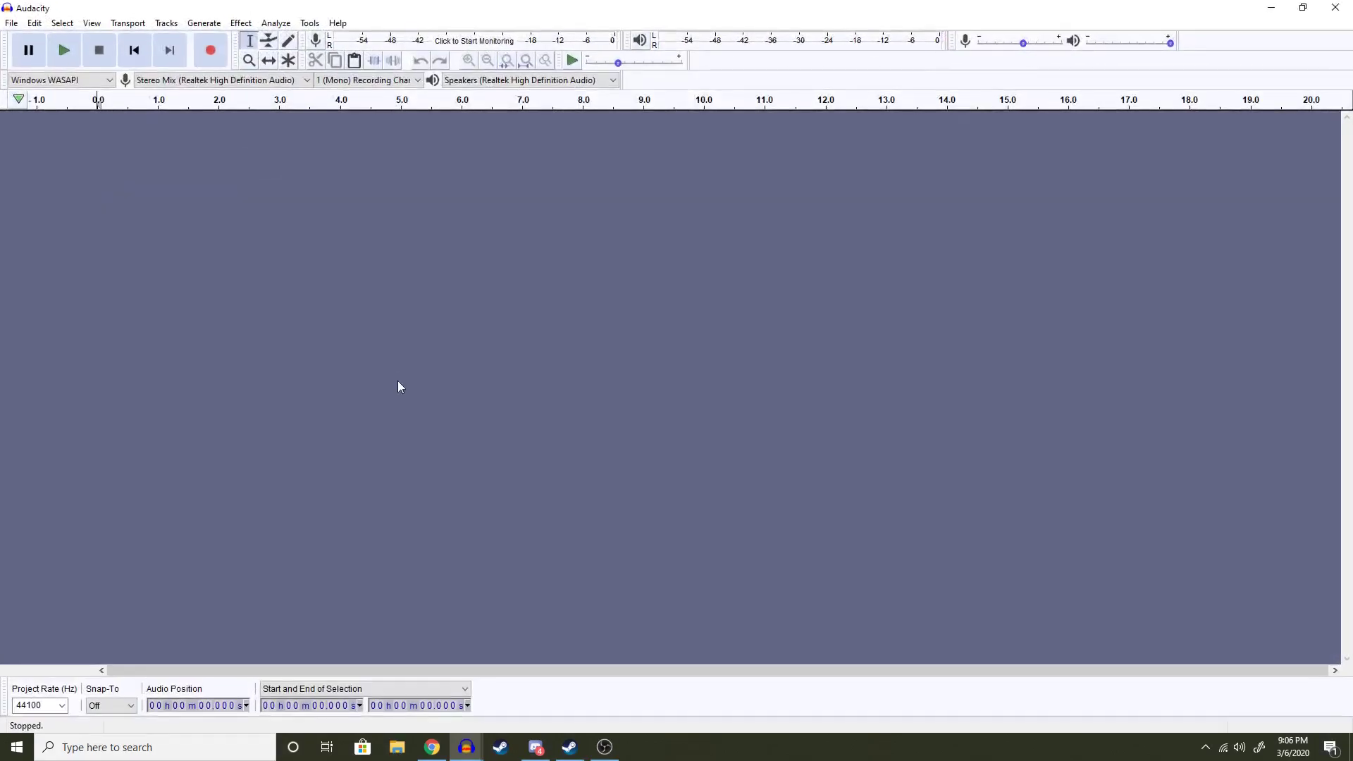
key("ctrl+v")
- In the original project, paste the loop again at 1.974 s so it repeats back to back
mouse_move(466, 747)
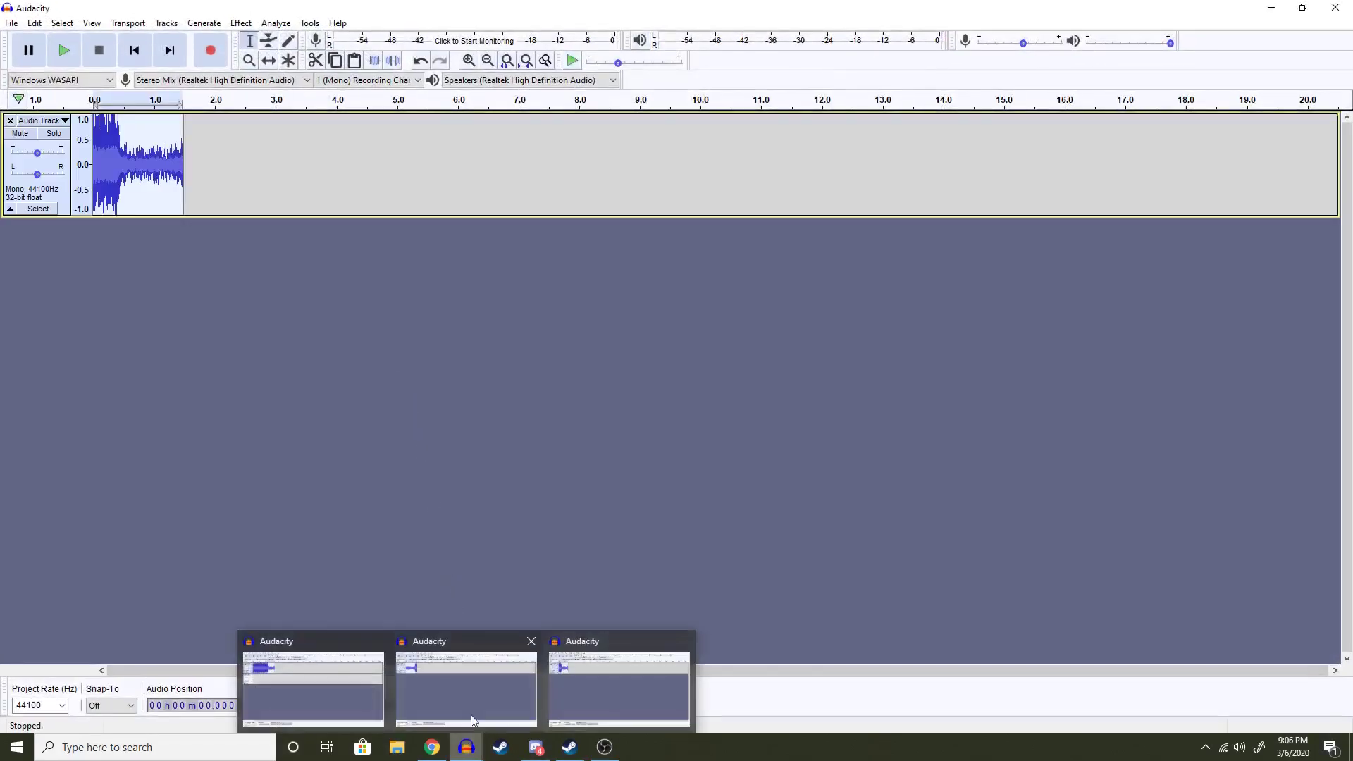
mouse_move(316, 633)
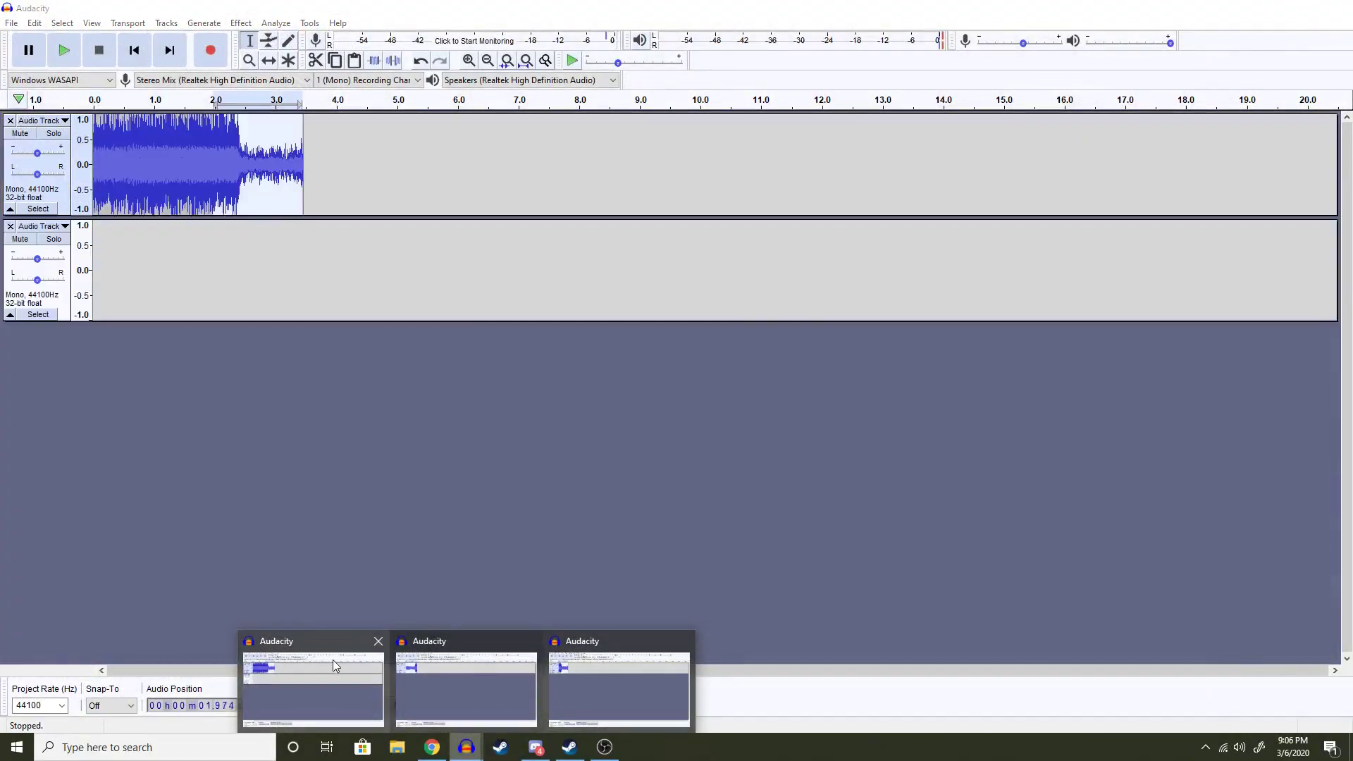
left_click(332, 659)
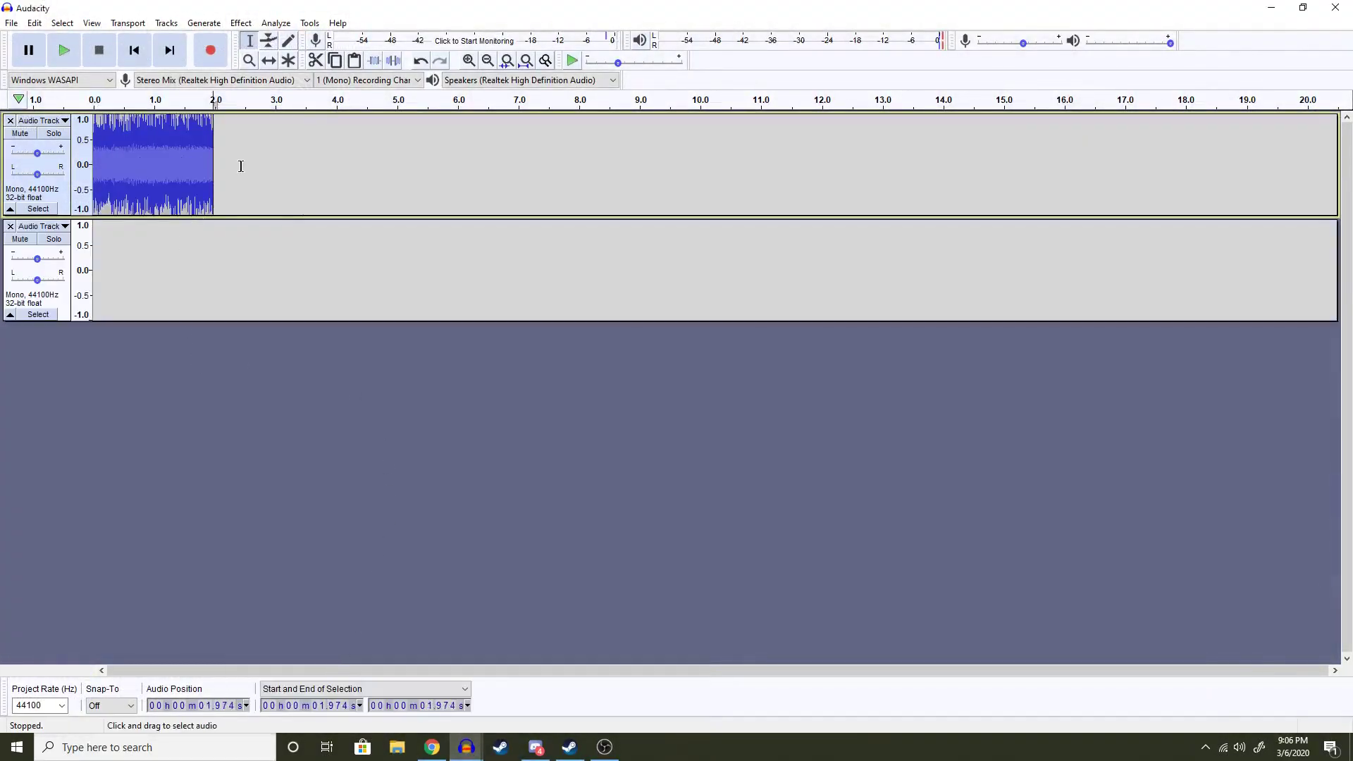
left_click_drag(201, 176, 76, 175)
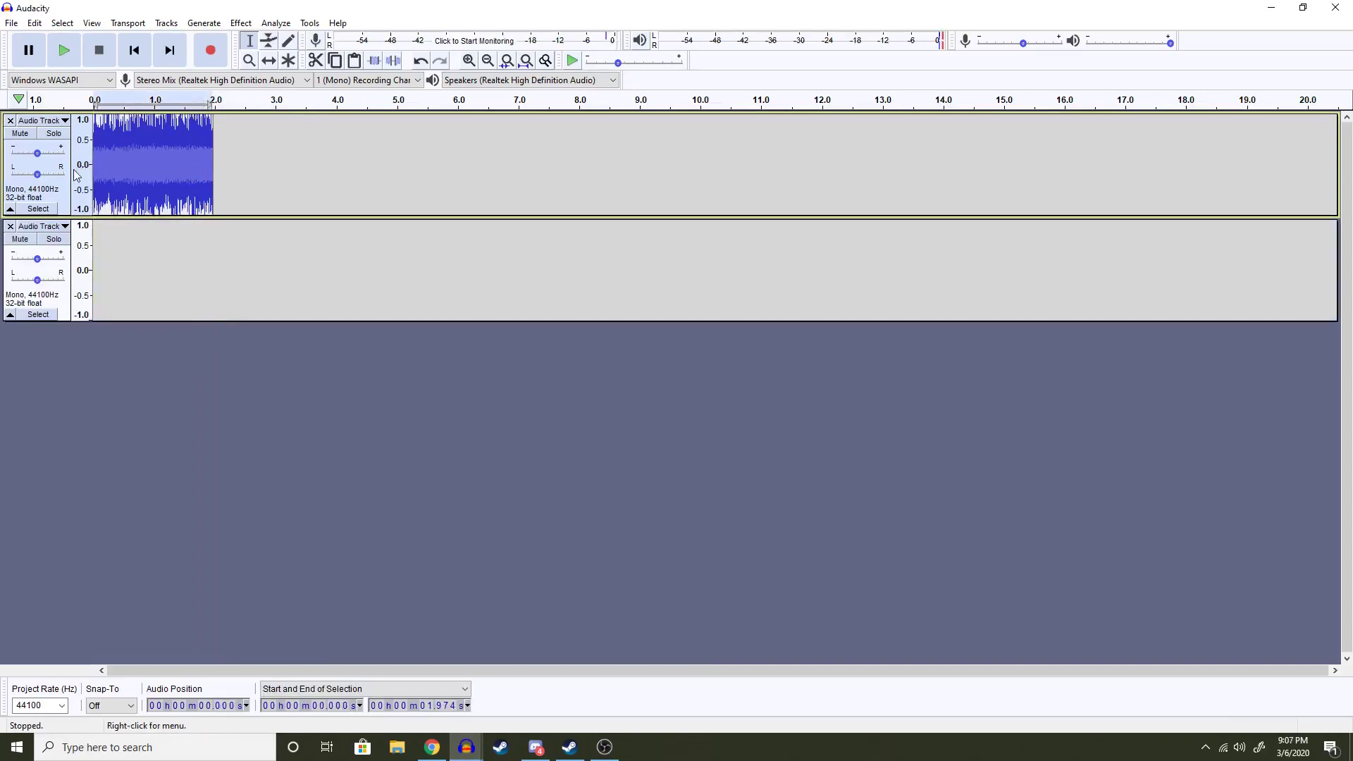
left_click(239, 155)
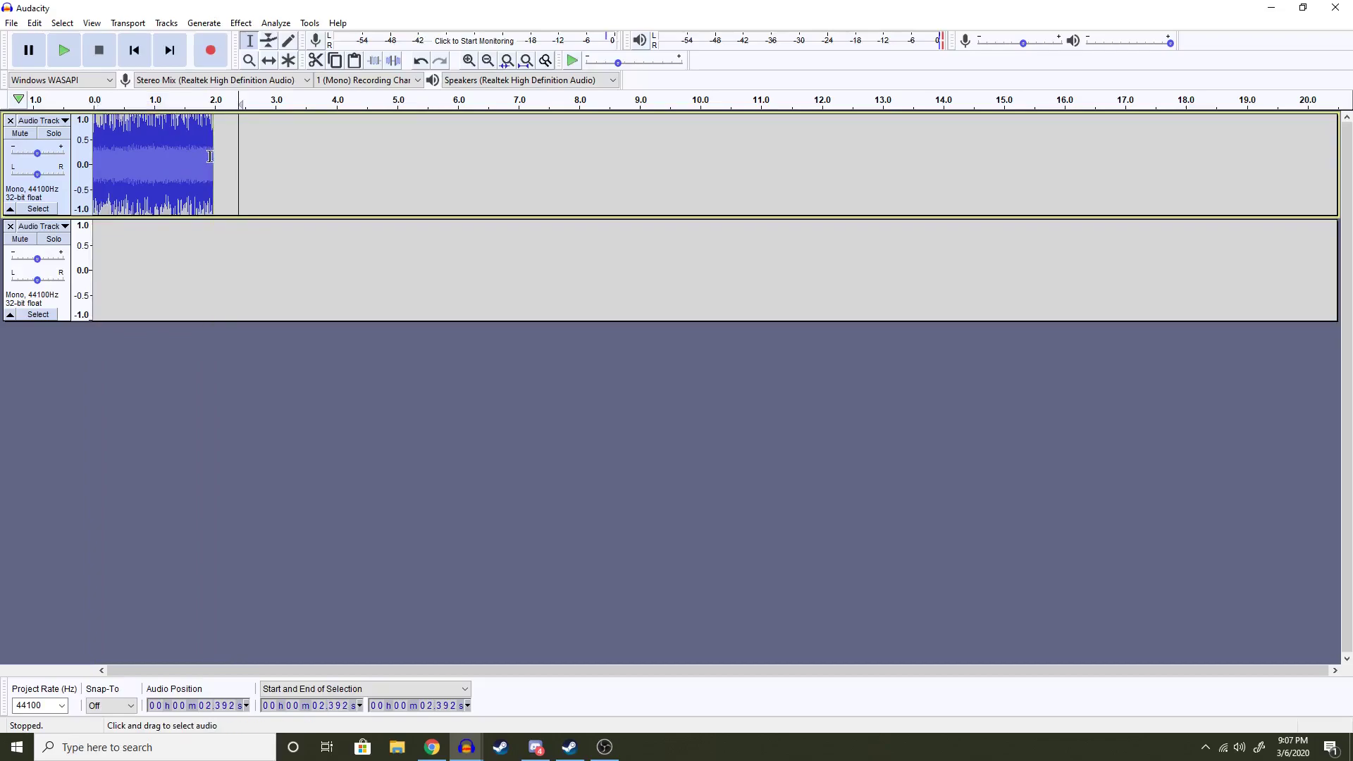
left_click(210, 158)
key("ctrl+v")
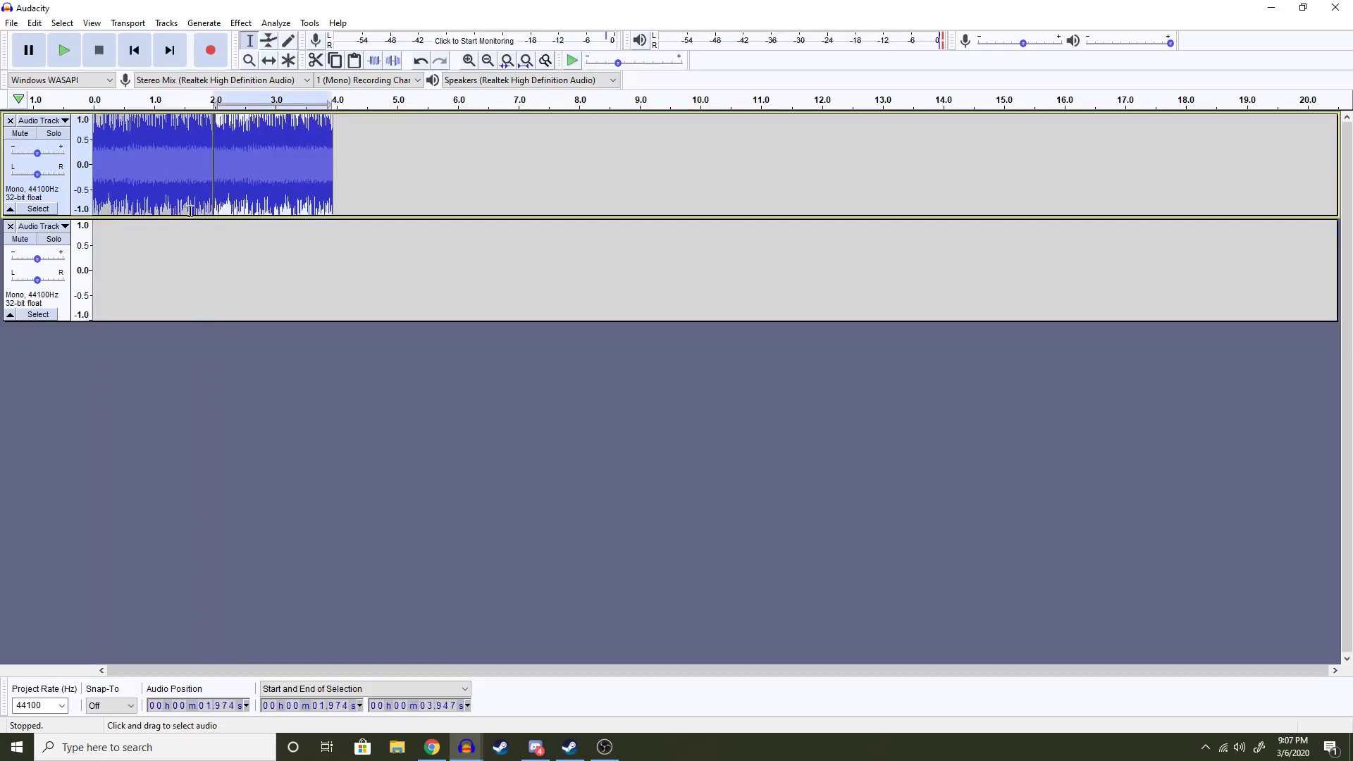
- Play the doubled loop from the track start
left_click(241, 23)
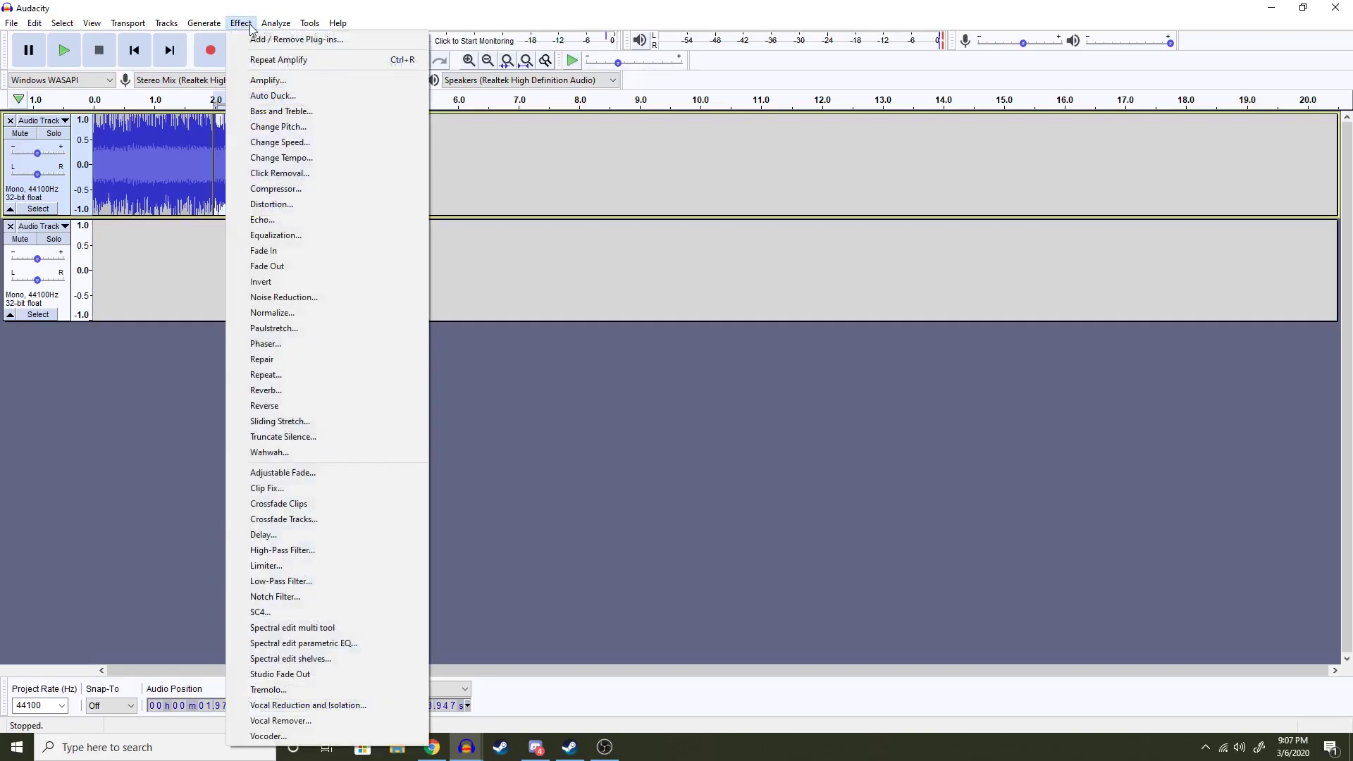
left_click(604, 187)
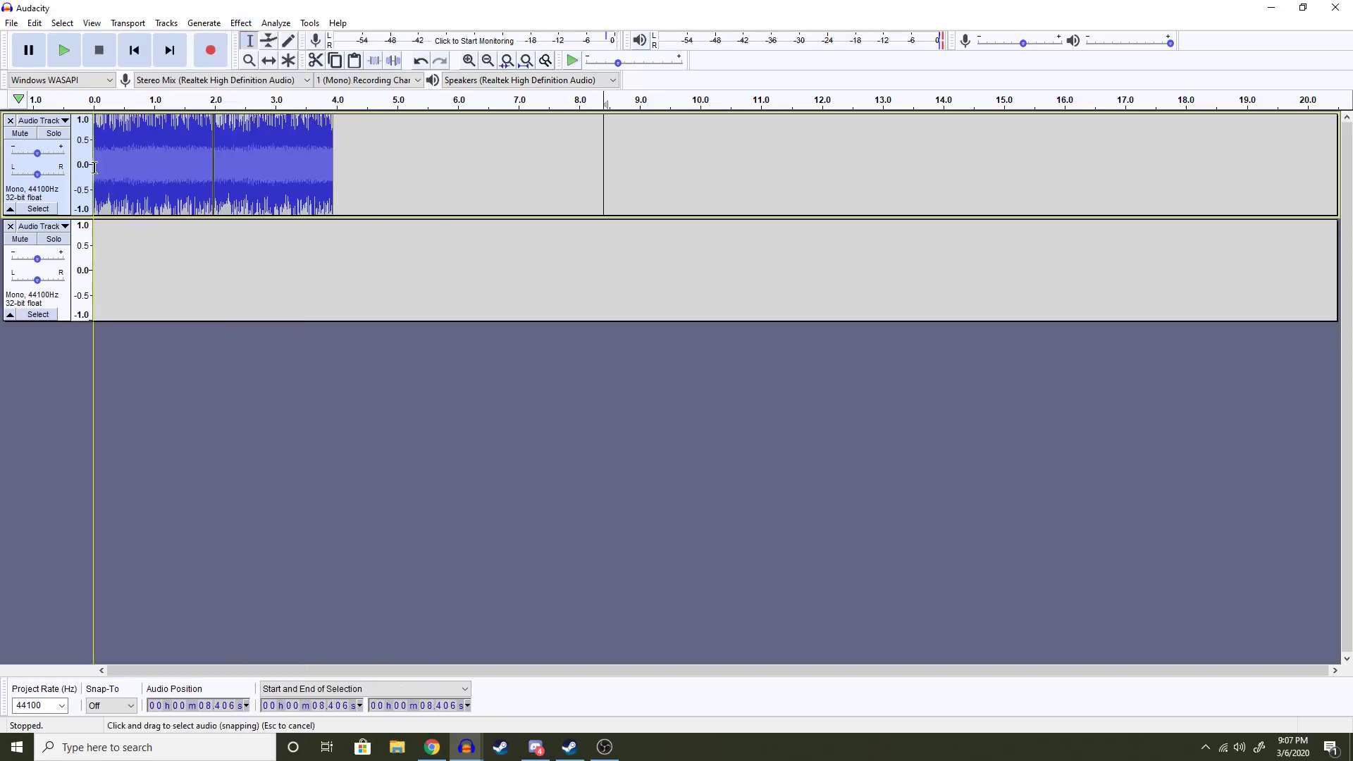
left_click(94, 169)
left_click(65, 56)
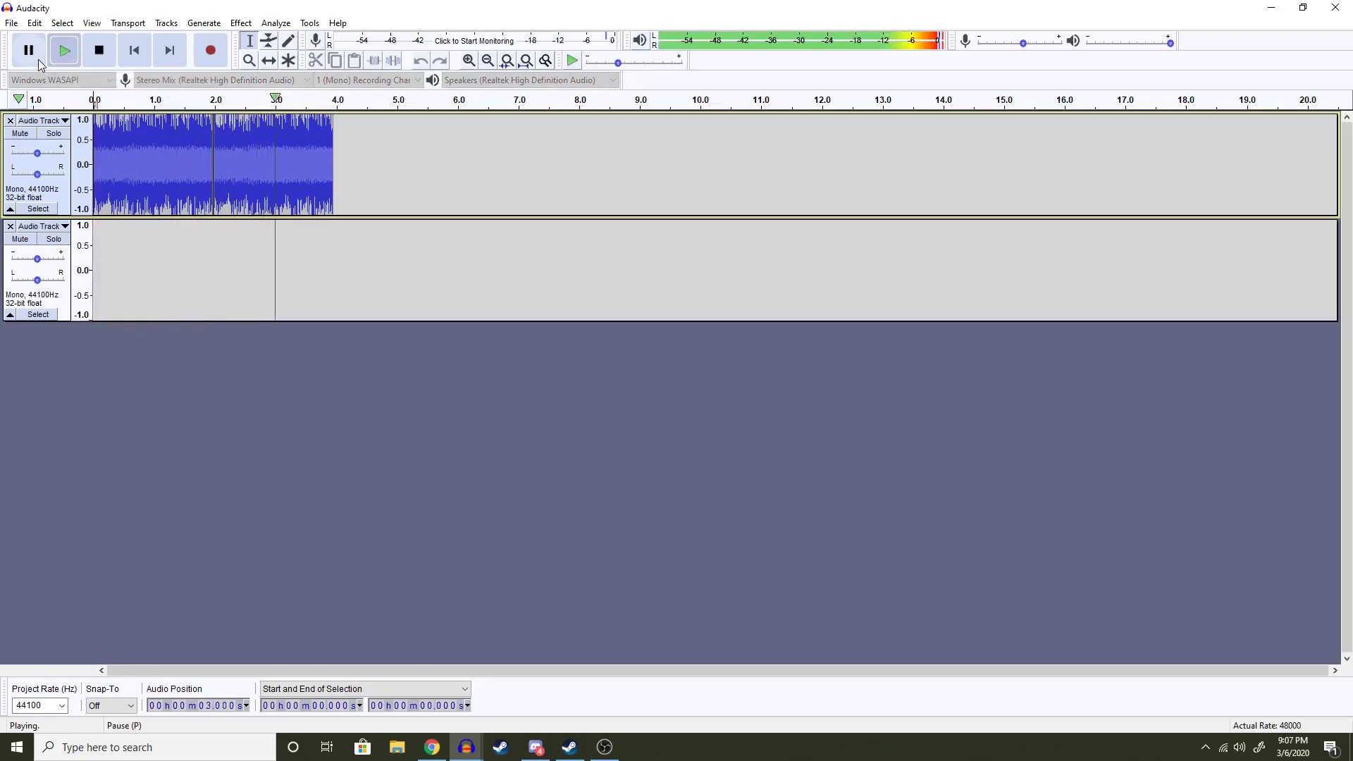
- Reverse the second half from 1.974 to 3.947 s and replay the loop from the start
left_click_drag(333, 148, 211, 148)
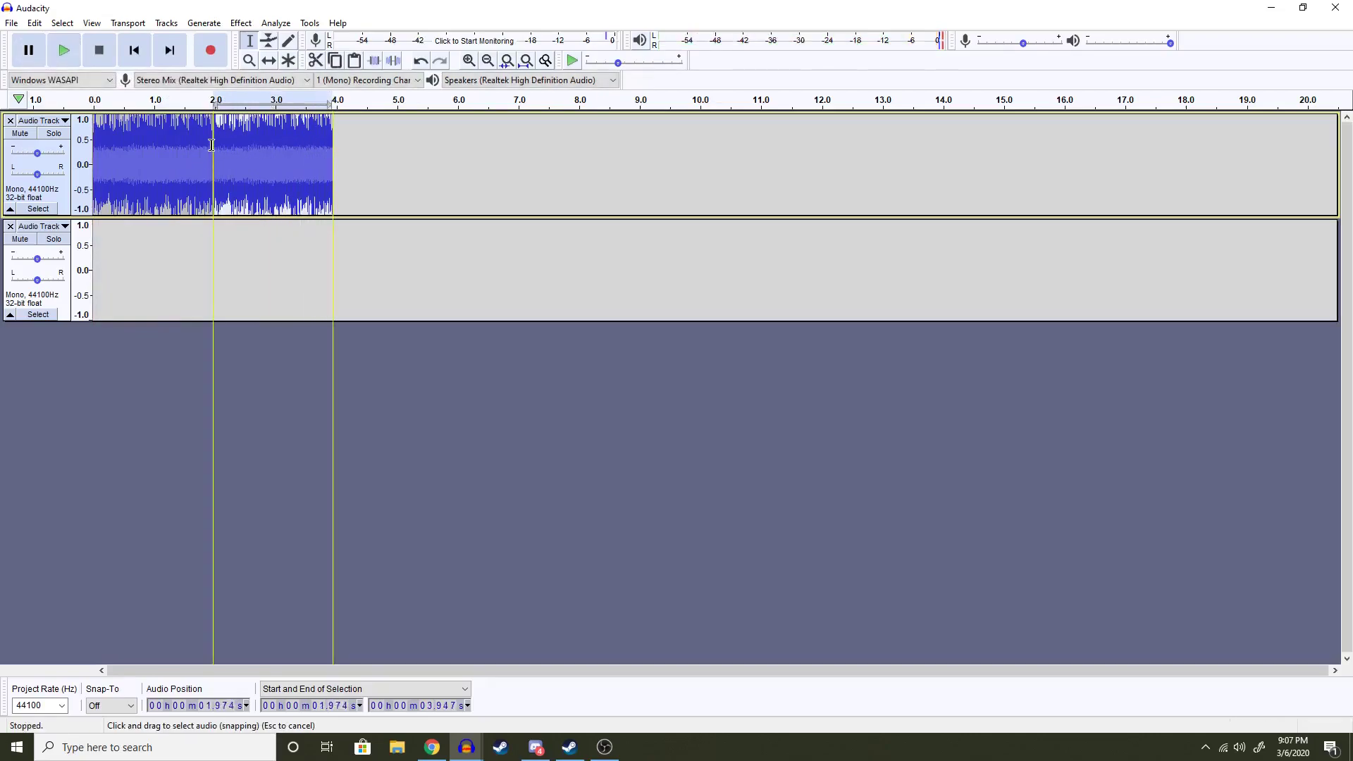
left_click(232, 22)
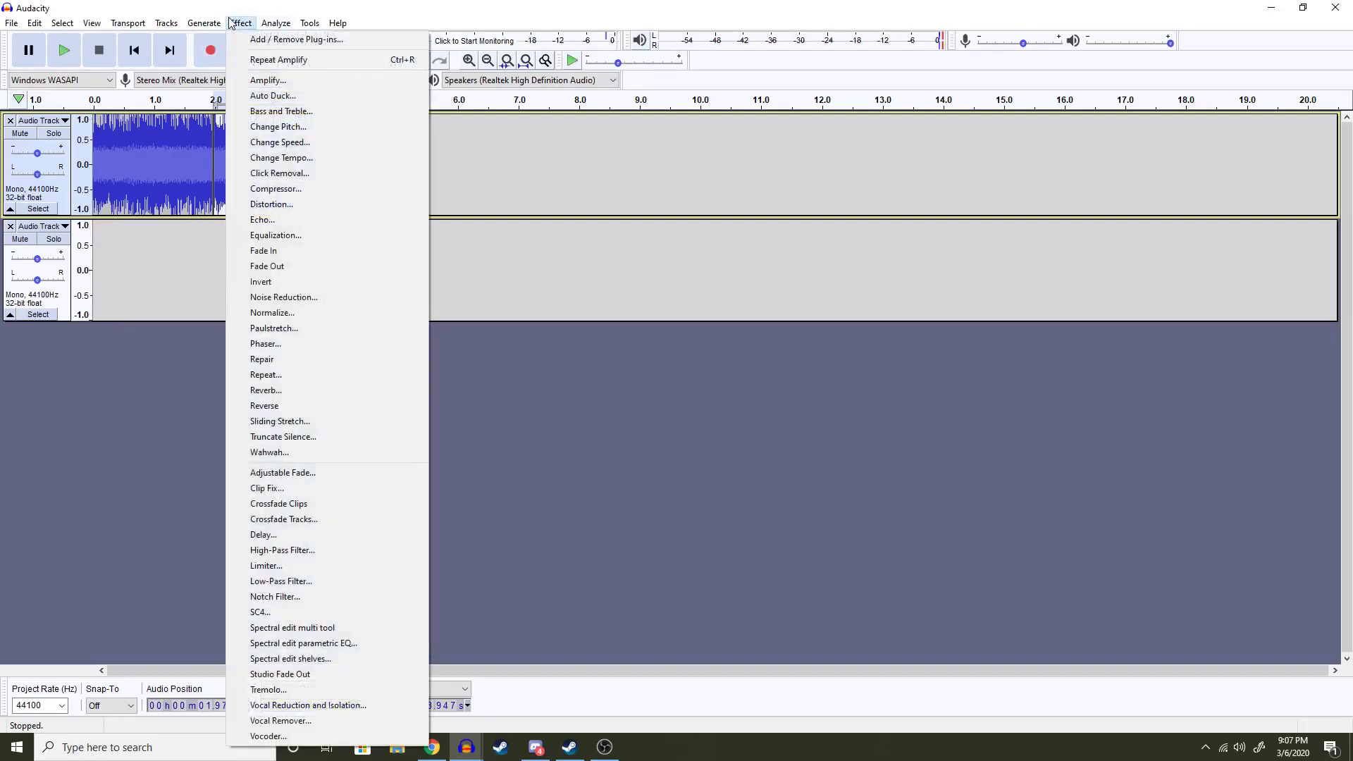
left_click(372, 411)
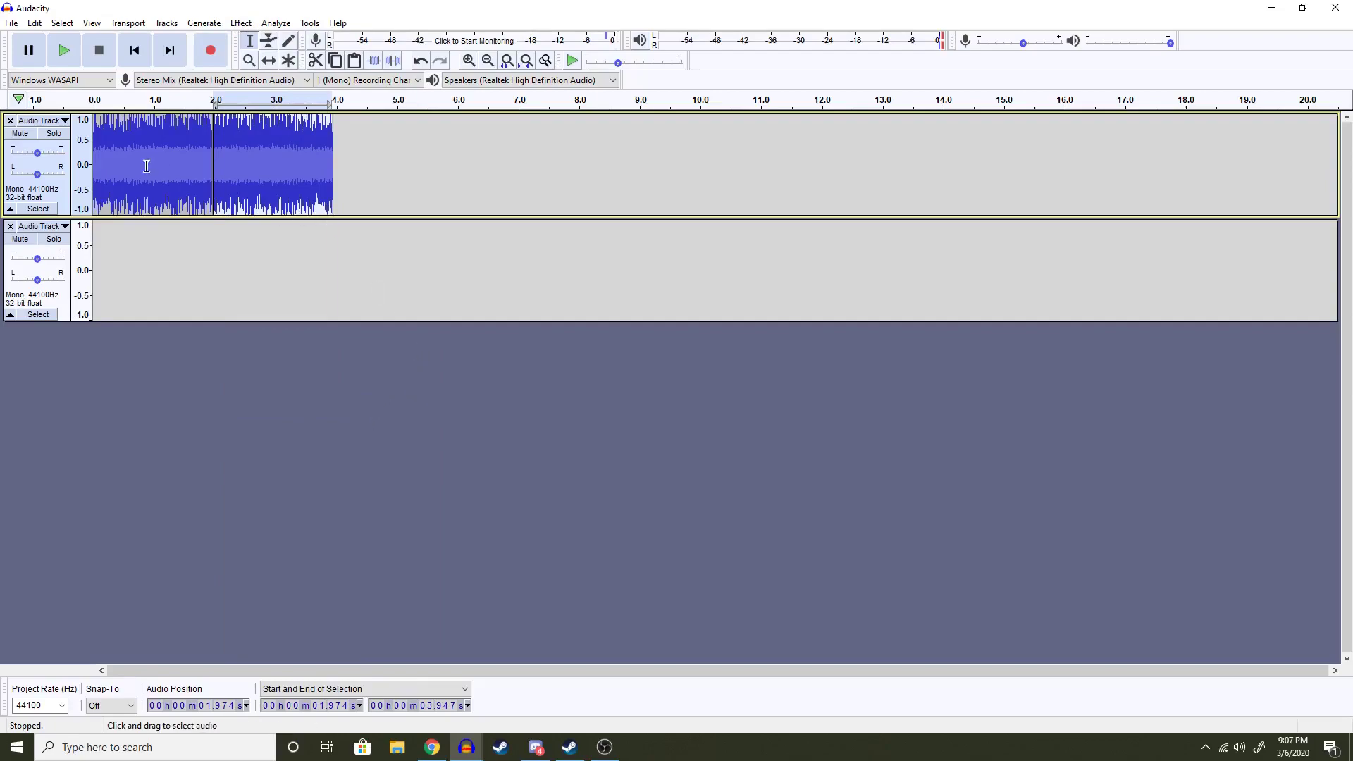
left_click(94, 164)
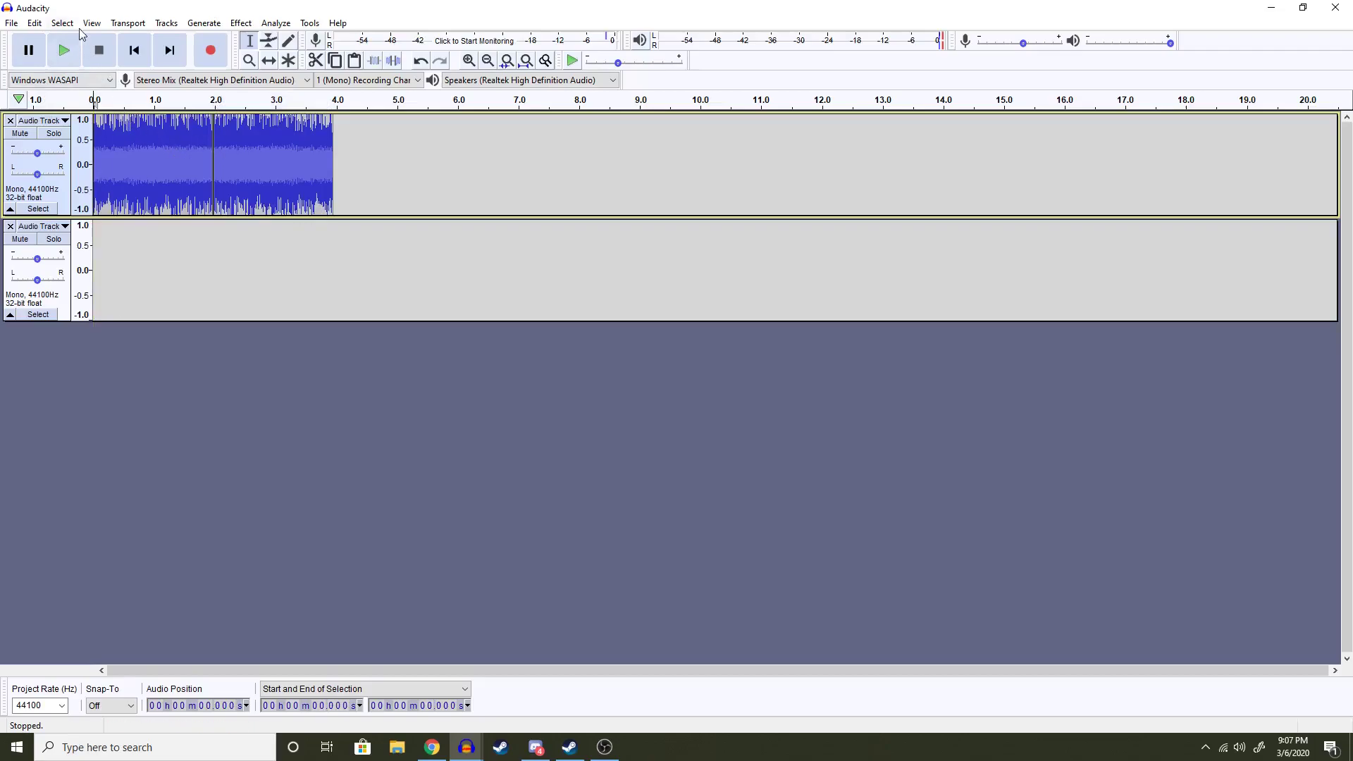
left_click(73, 53)
left_click(468, 59)
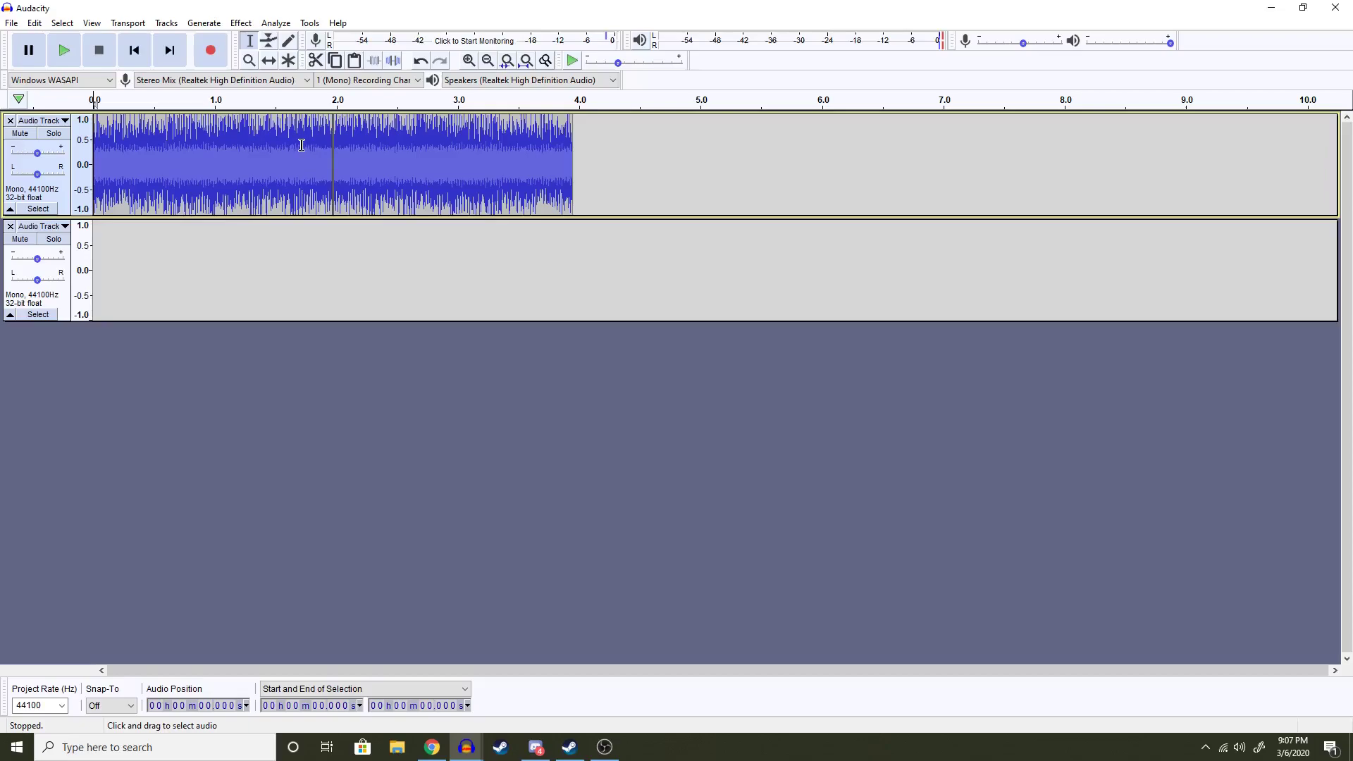
left_click_drag(308, 148, 361, 155)
left_click(241, 23)
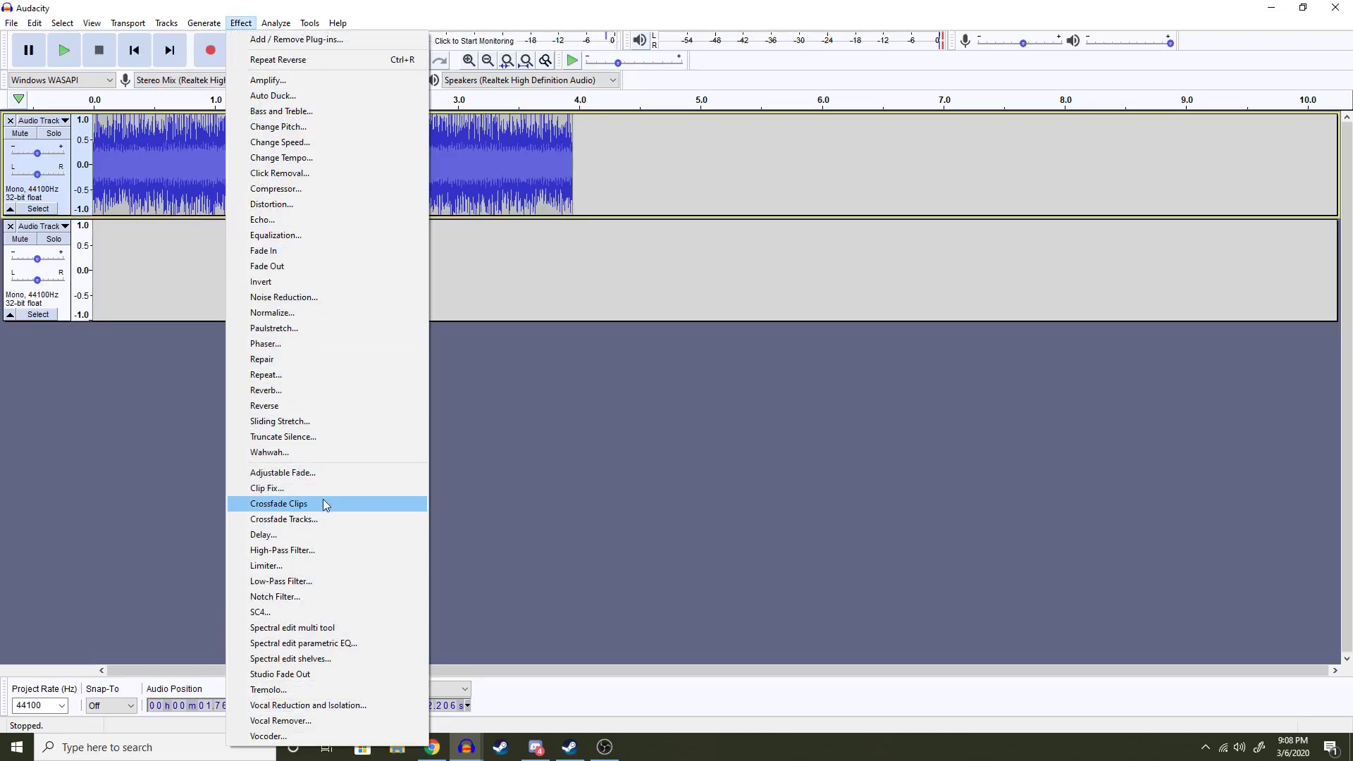
left_click(323, 500)
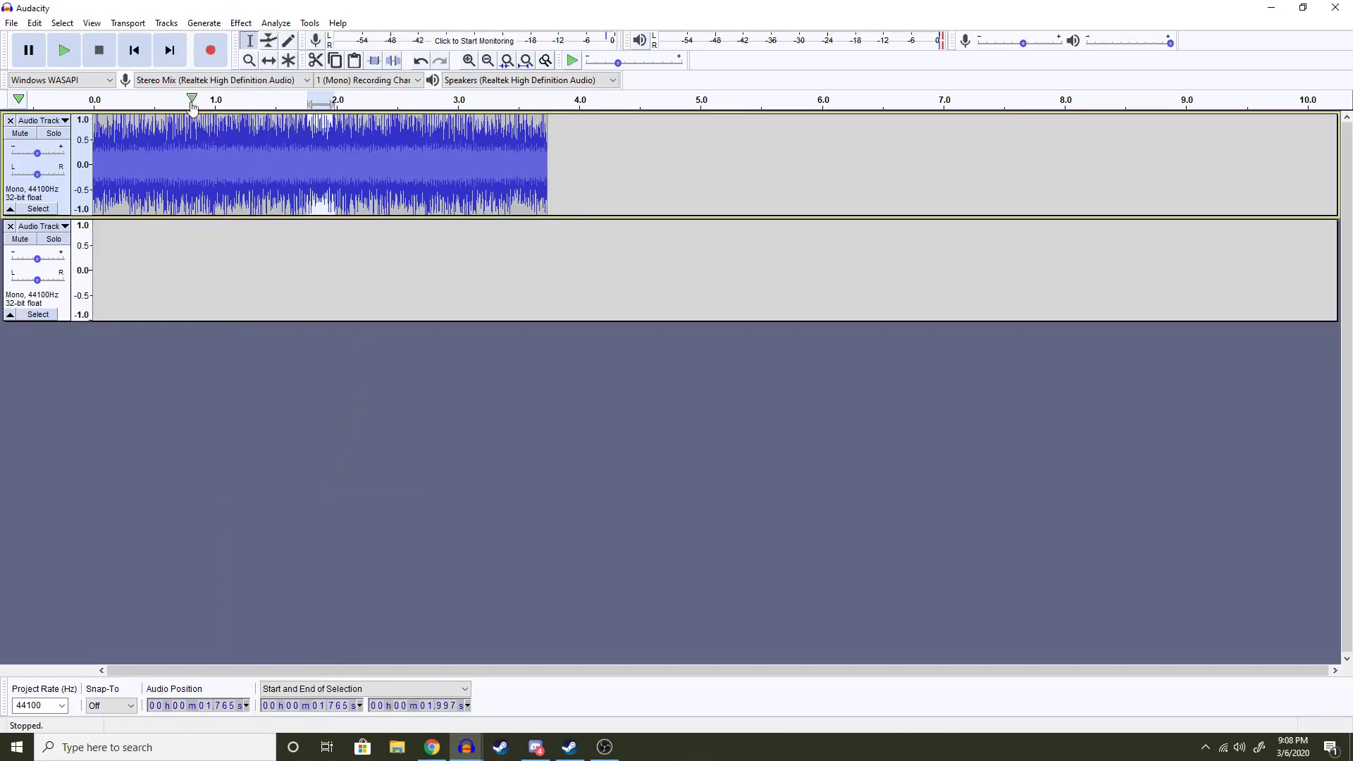
left_click(66, 51)
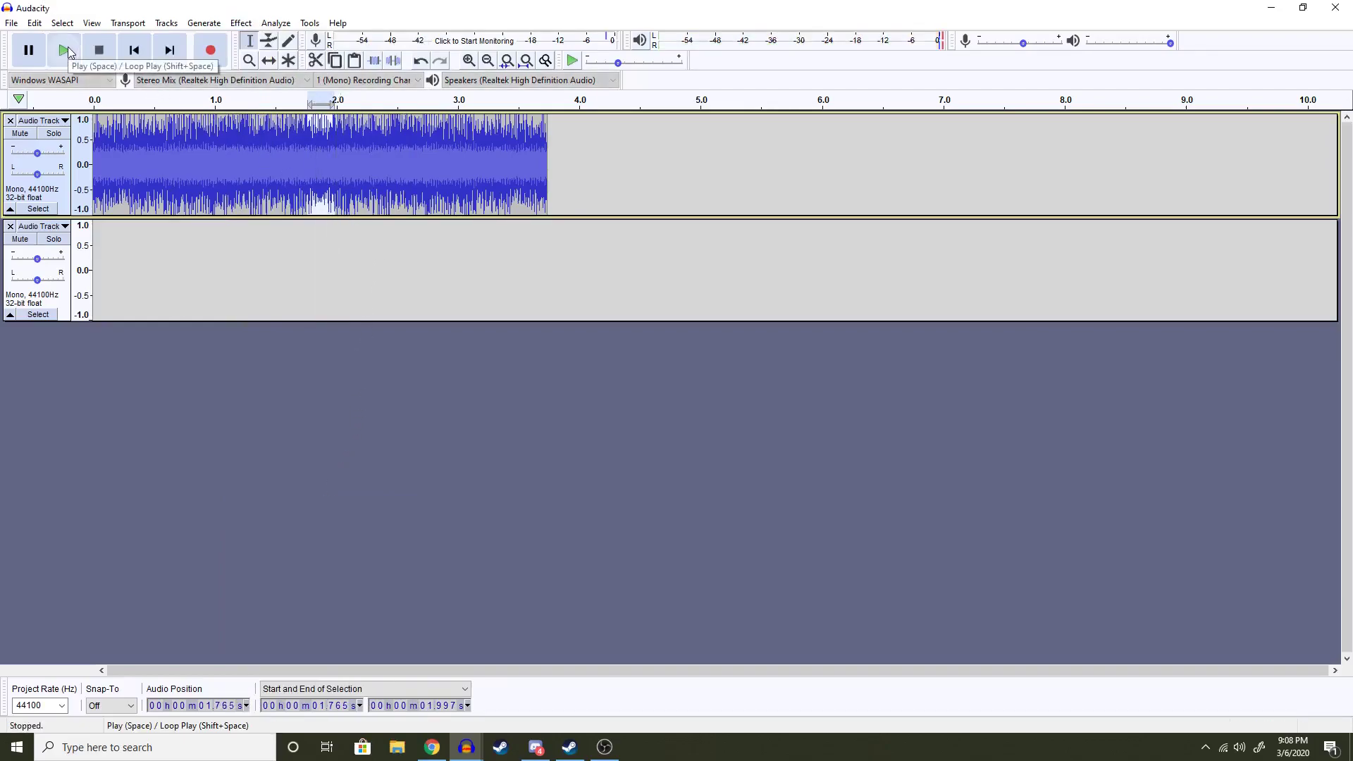
left_click(66, 51)
left_click(254, 143)
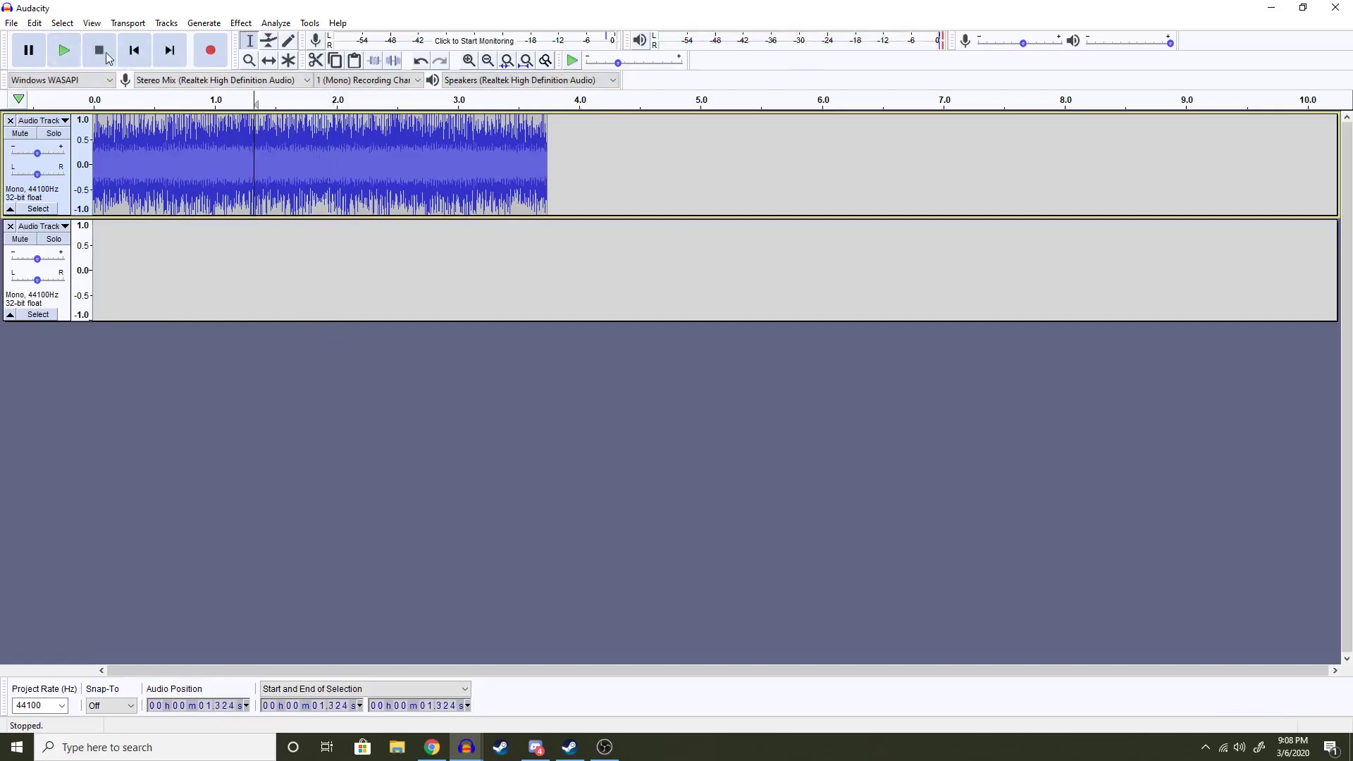
left_click(70, 50)
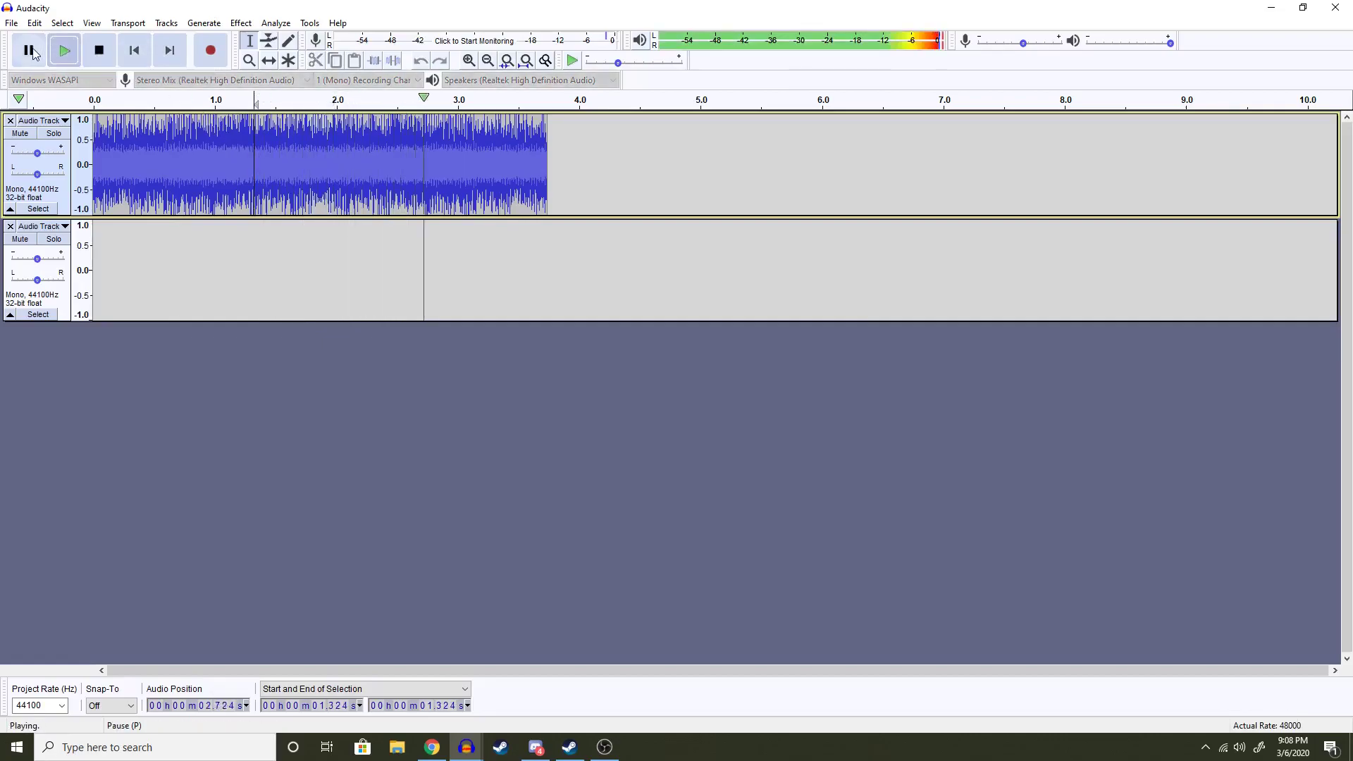
left_click(38, 50)
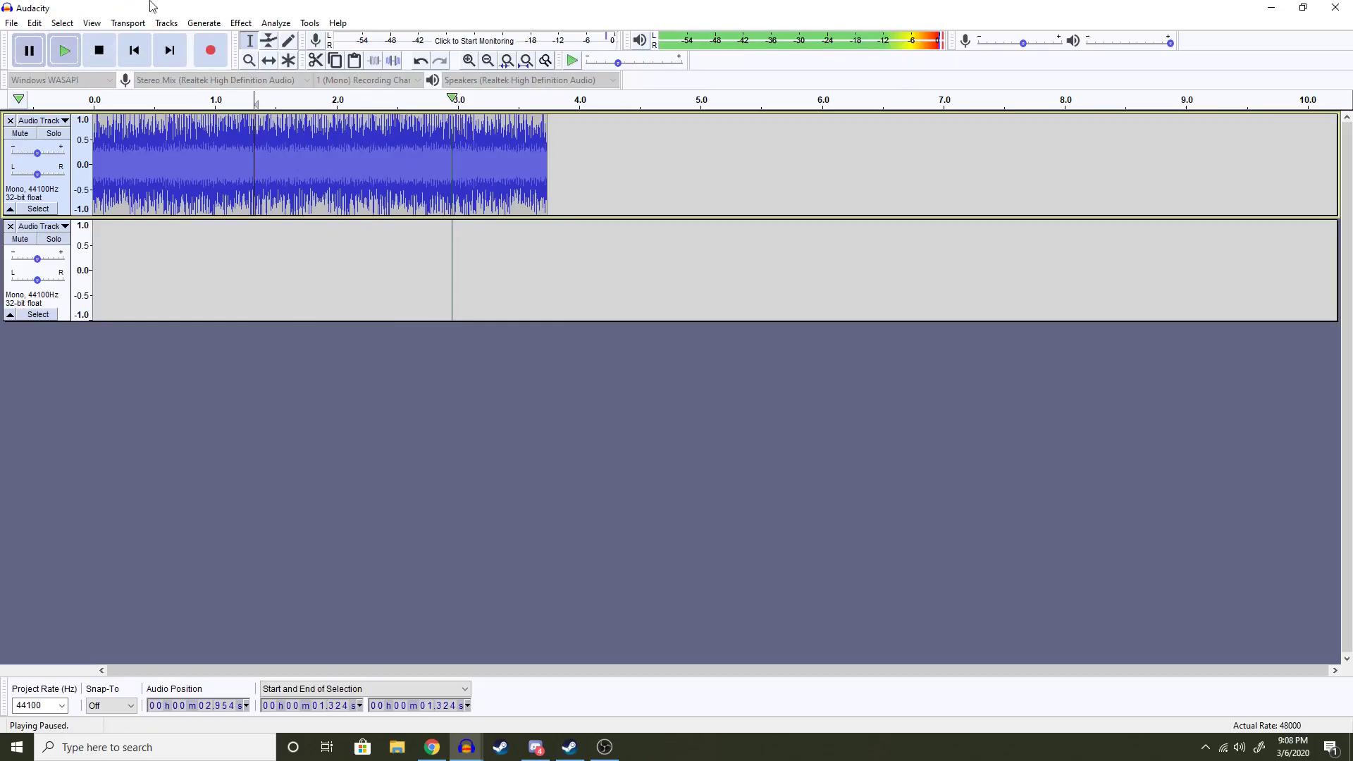
left_click(69, 50)
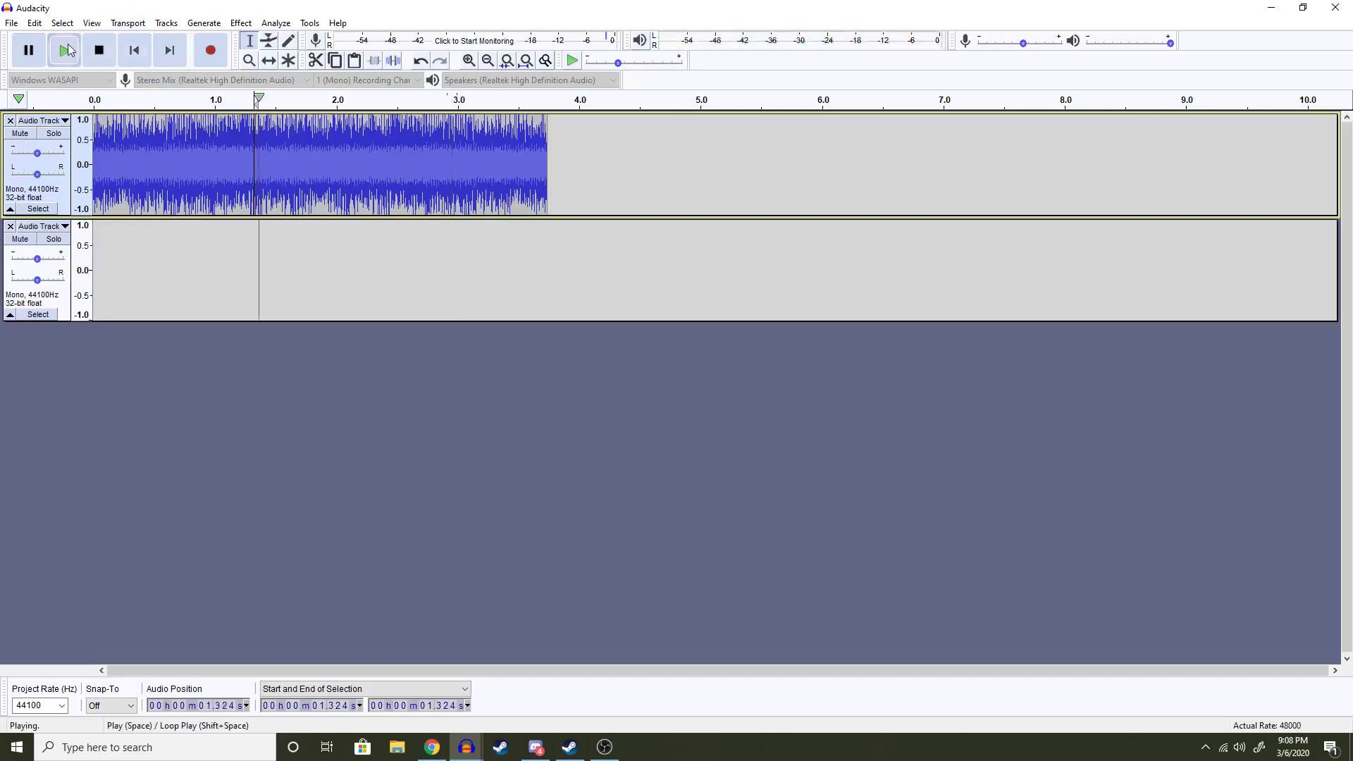
left_click(39, 49)
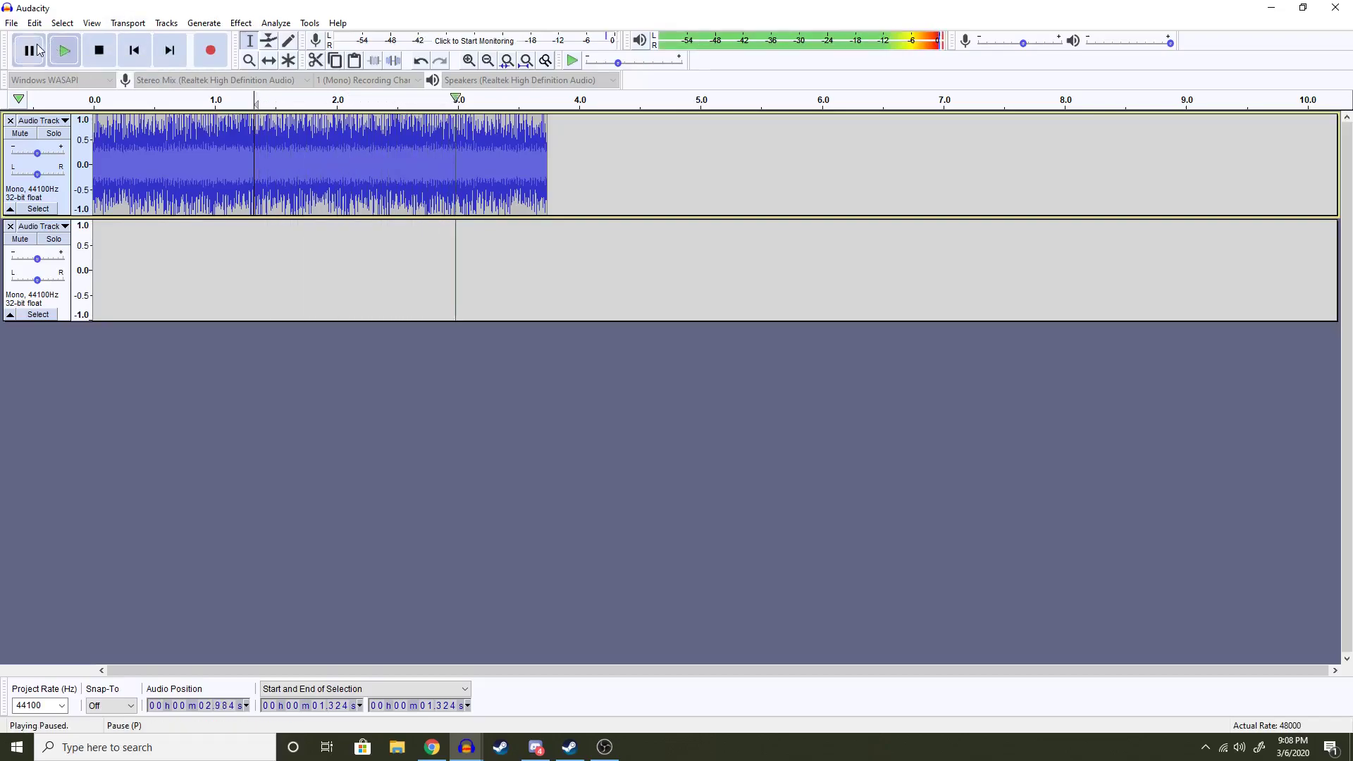
key("space")
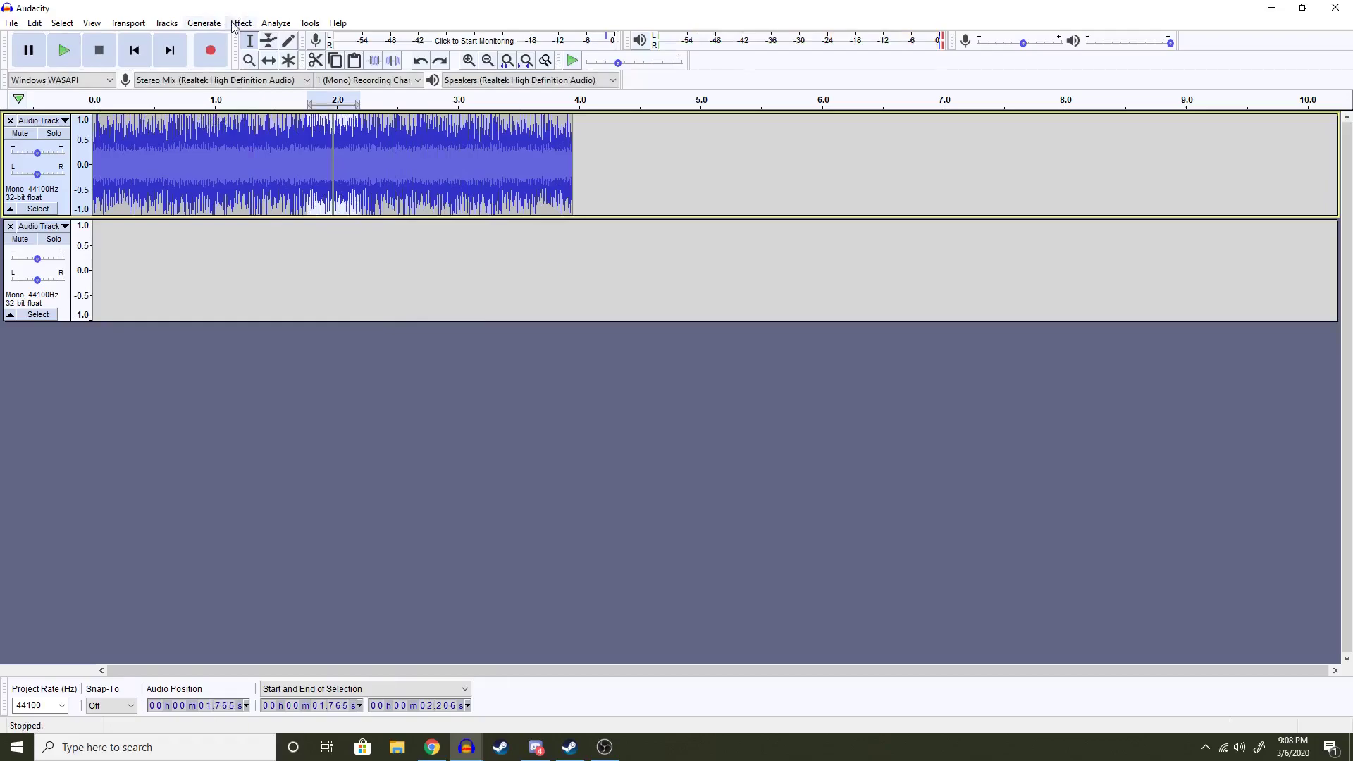
left_click(241, 22)
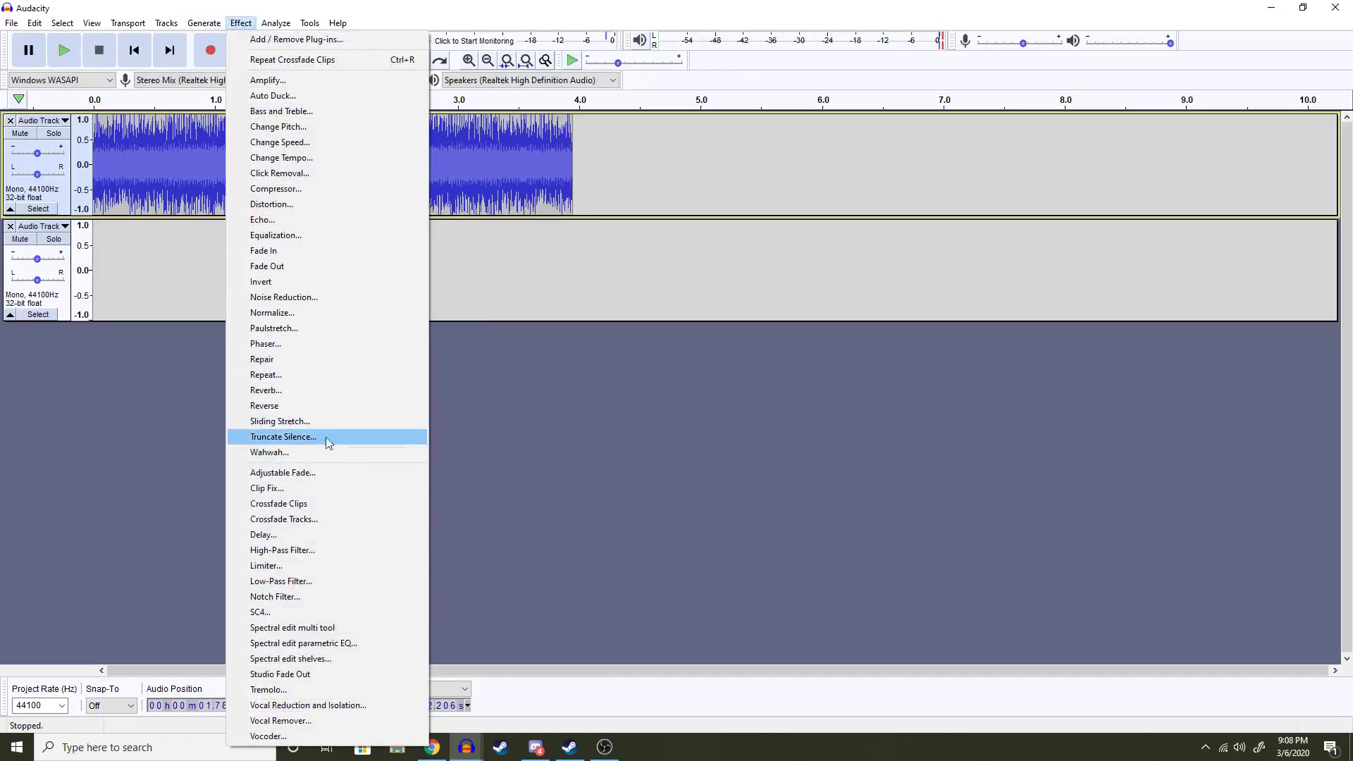
left_click(314, 503)
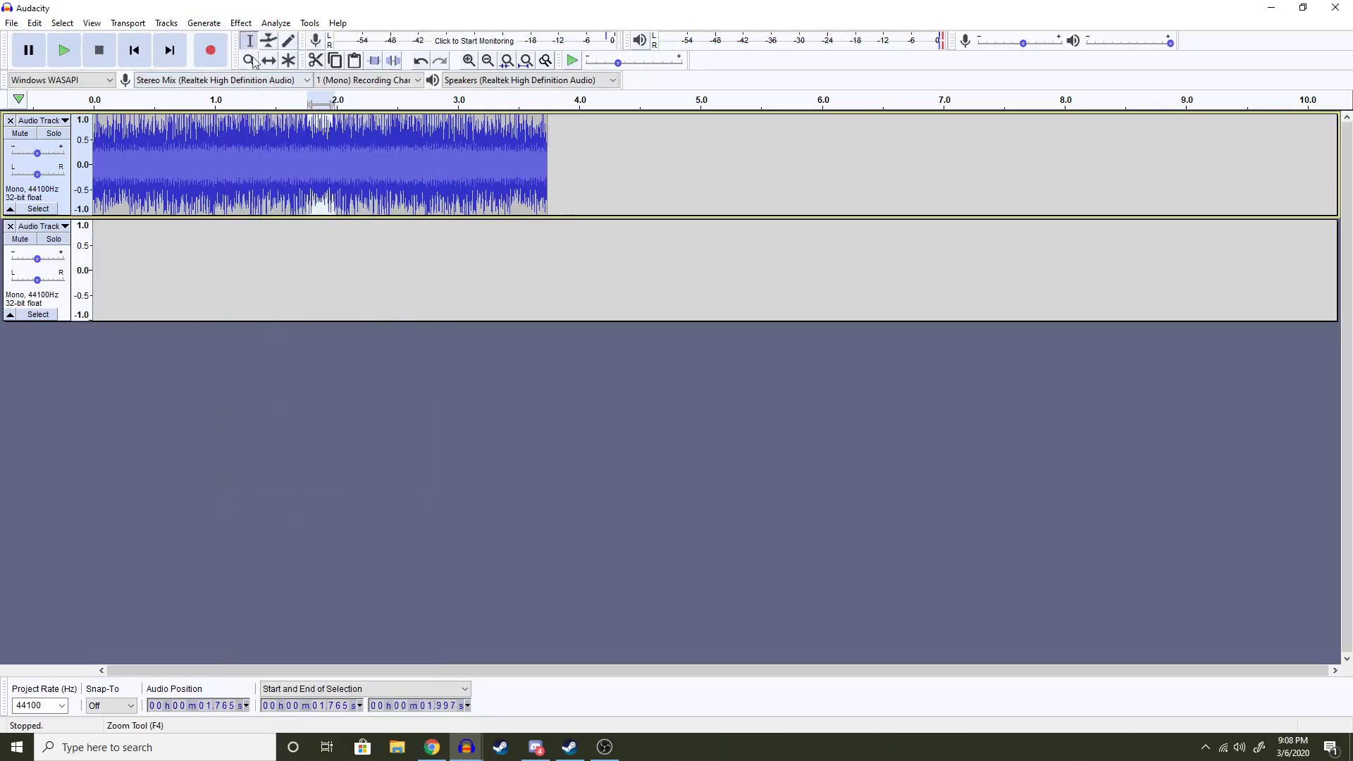
left_click(240, 23)
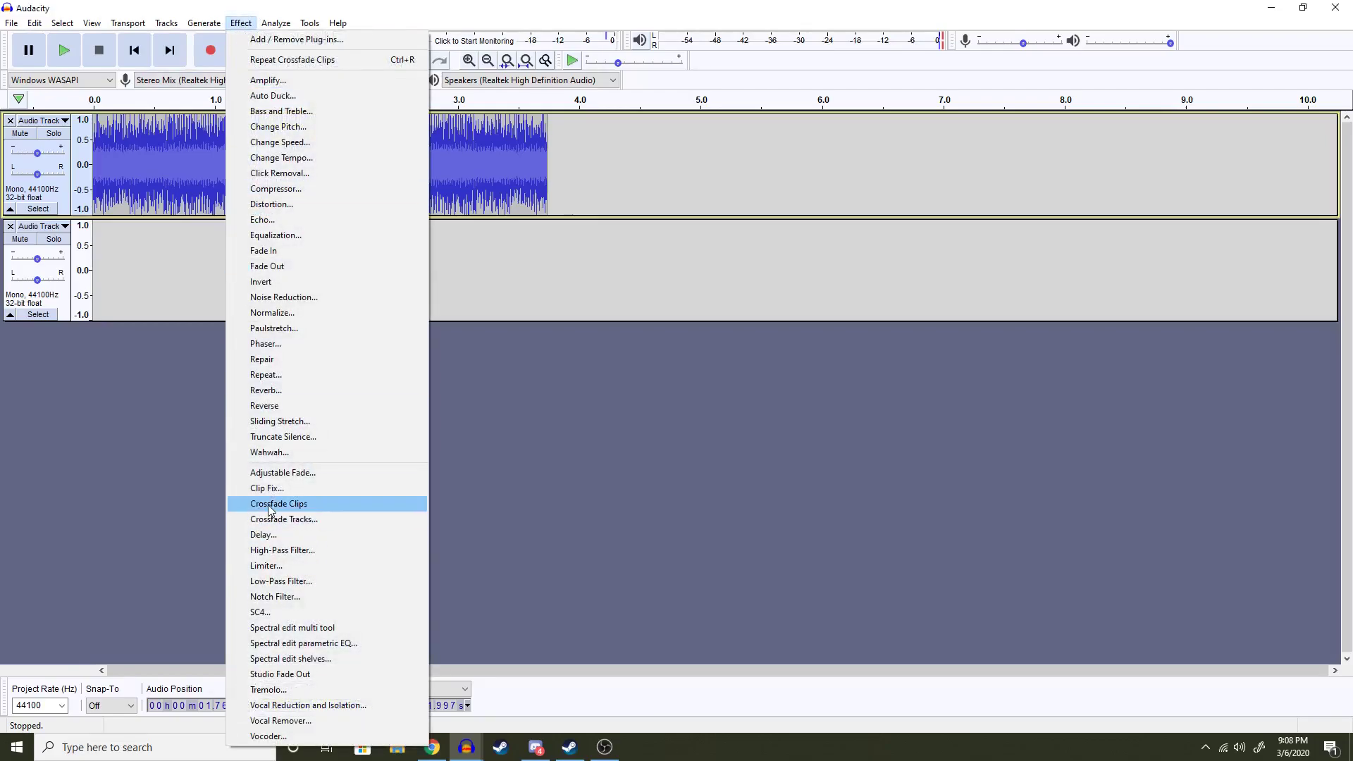
left_click(268, 502)
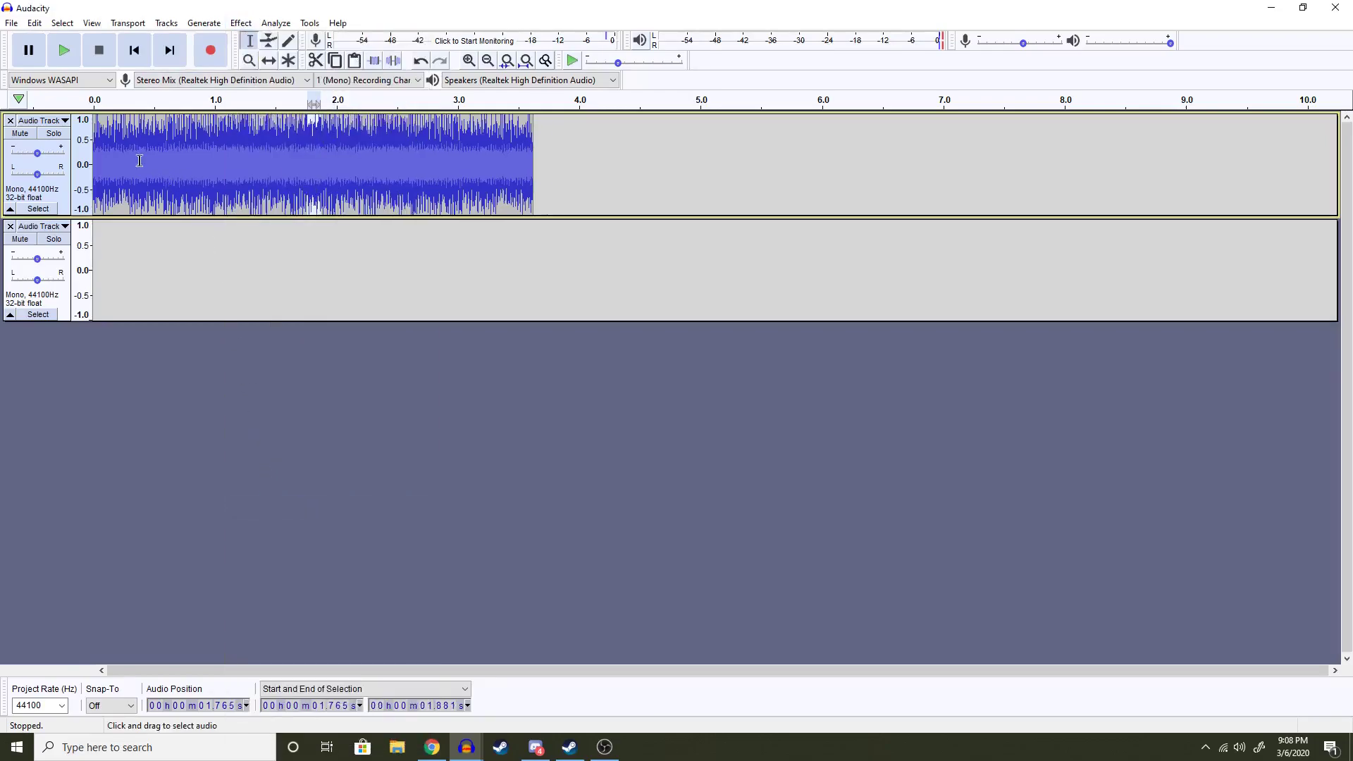
left_click(244, 145)
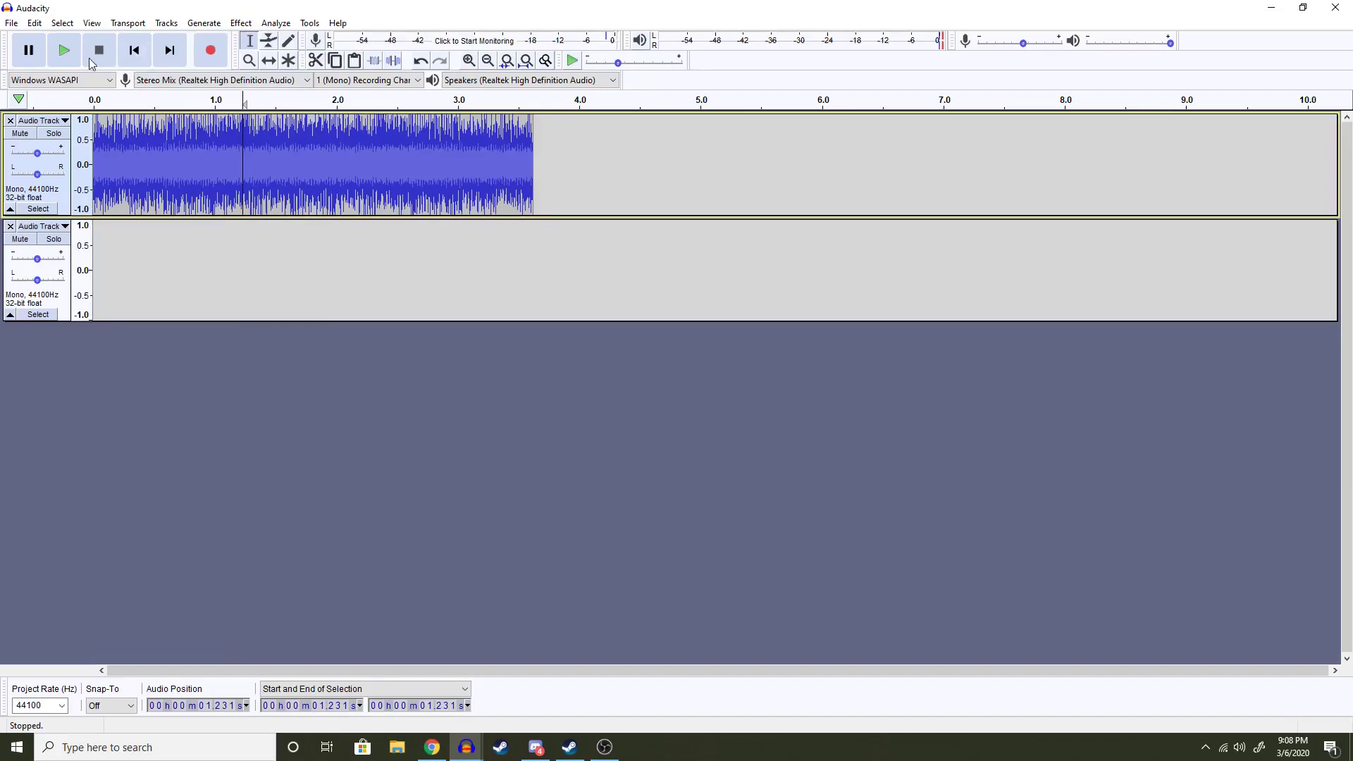
left_click(68, 60)
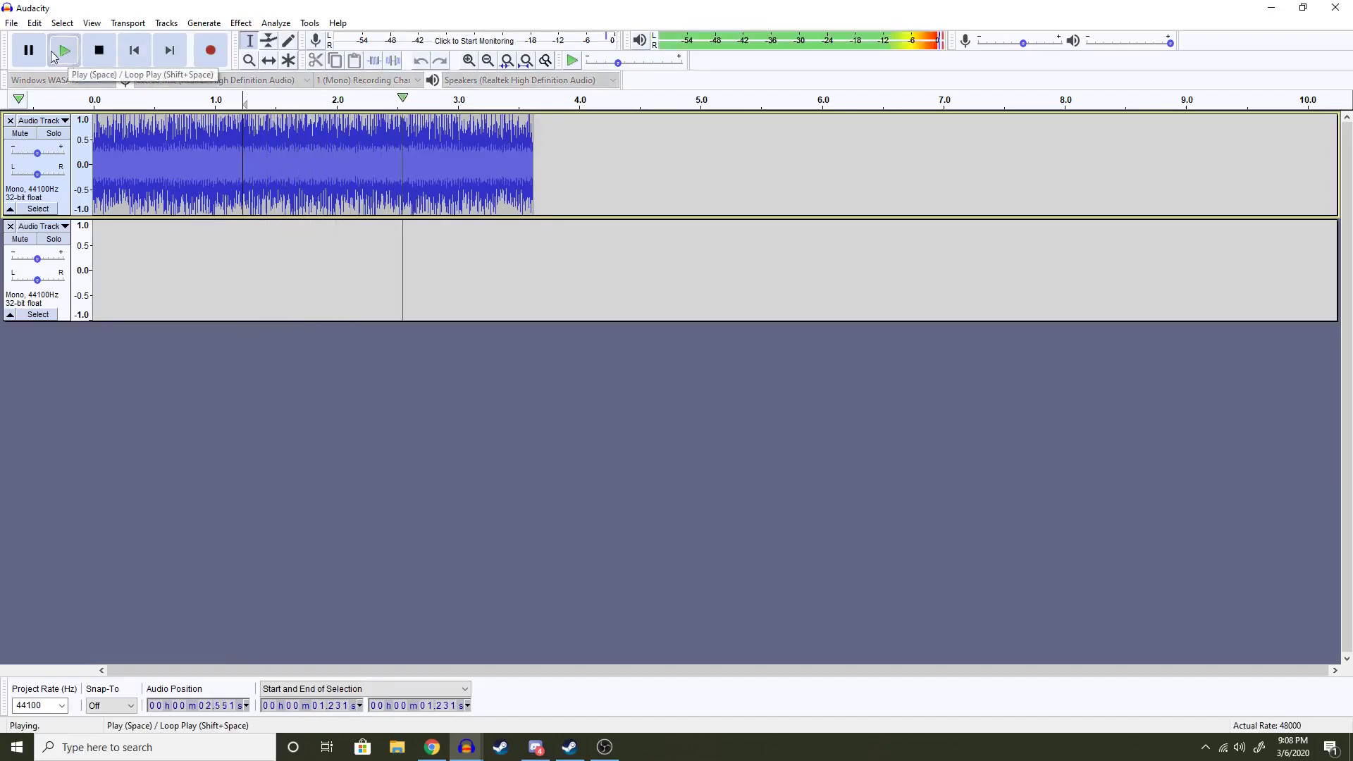
left_click(94, 152)
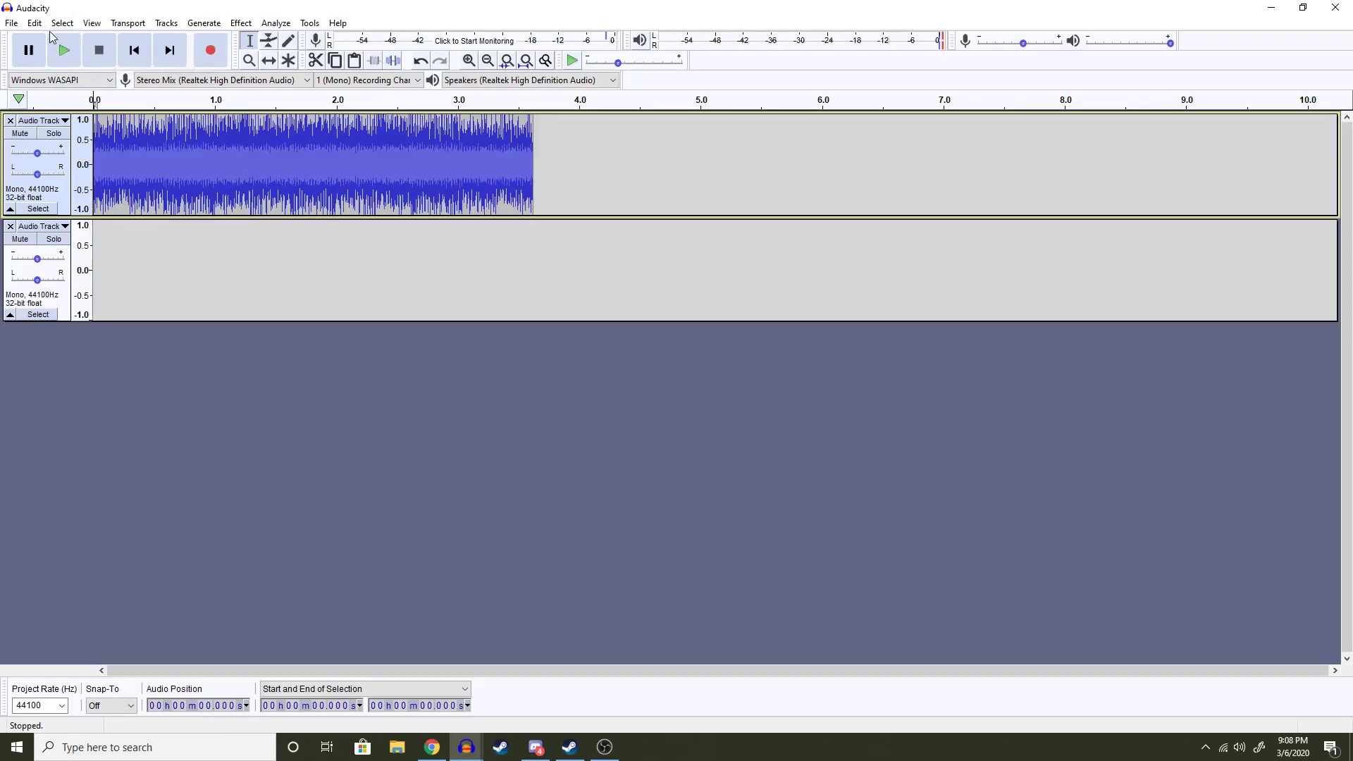
left_click(55, 55)
- Copy the whole horn clip and paste a second copy at its end
left_click_drag(532, 137, 84, 155)
key("ctrl+c")
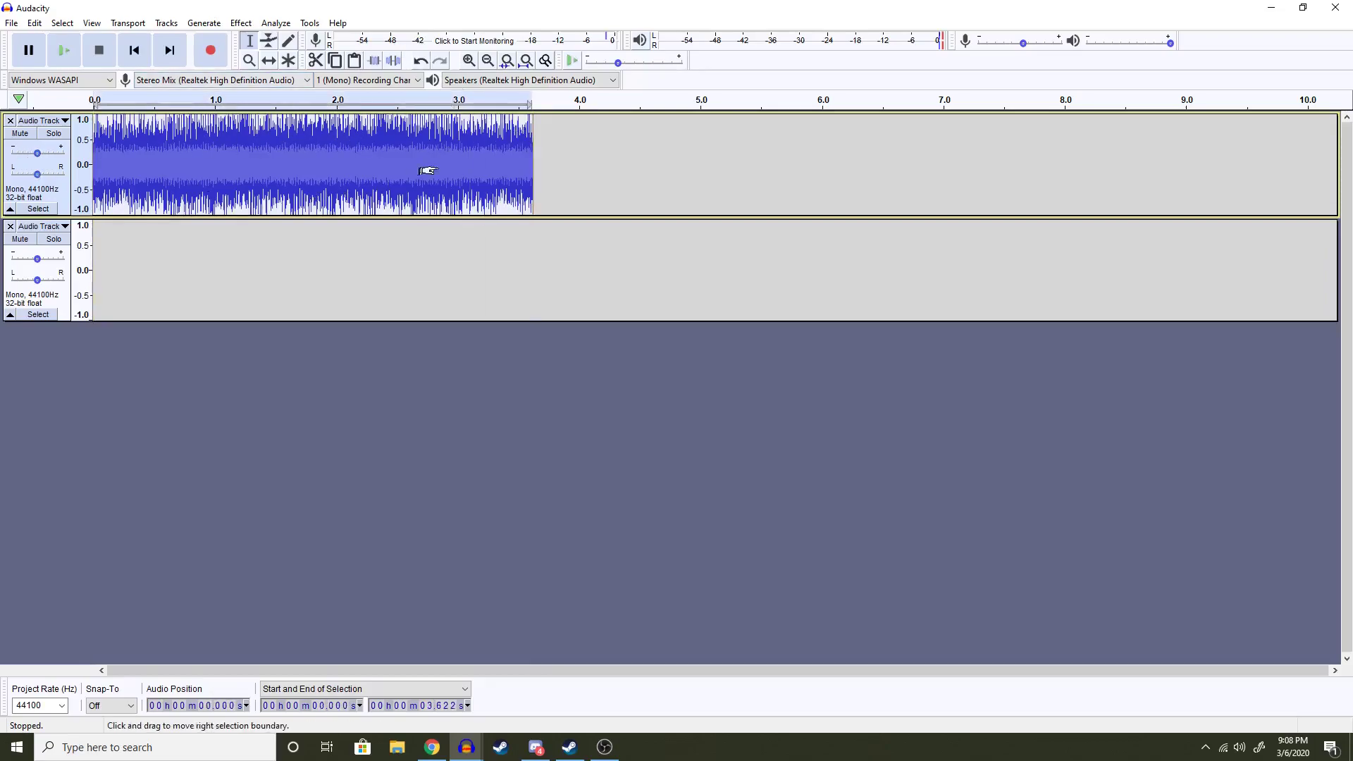
left_click(532, 159)
key("ctrl+v")
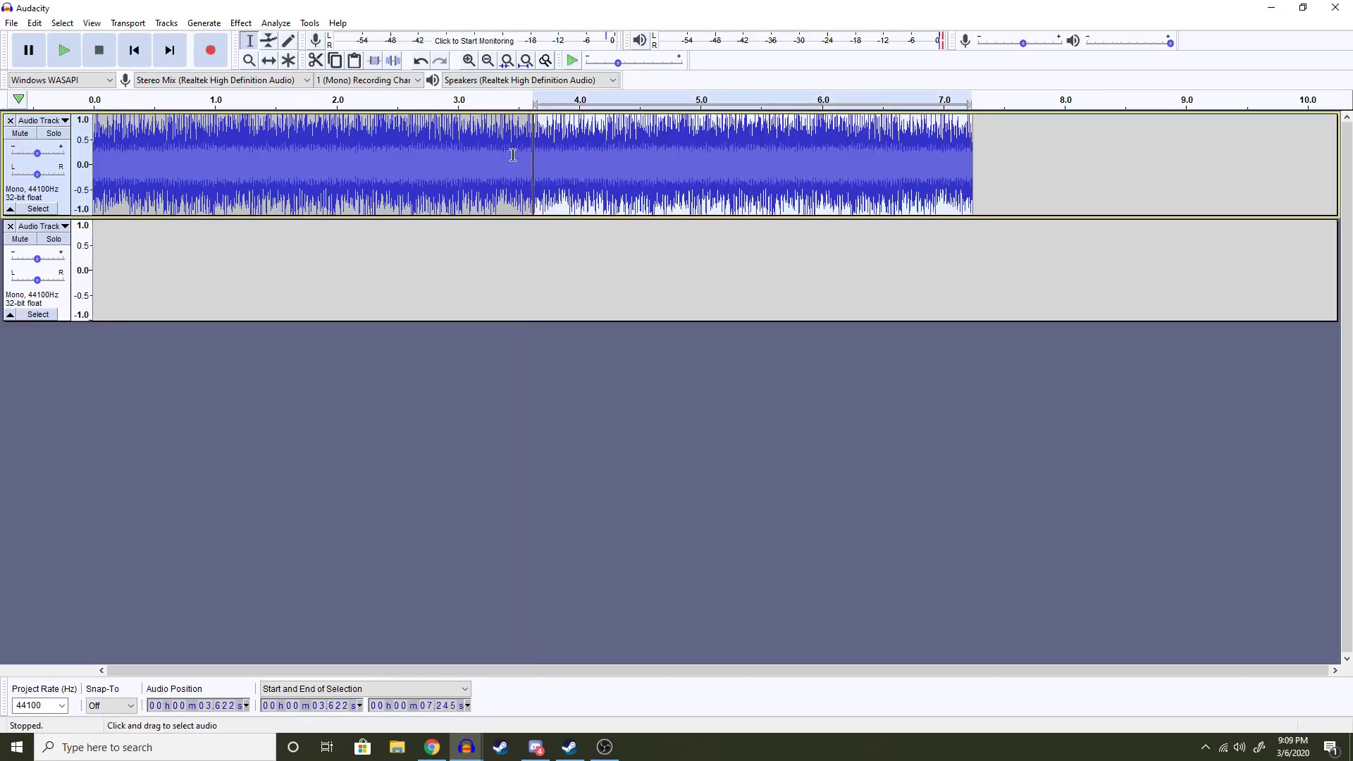
- Apply Crossfade Clips twice across the join near 3.43 seconds
left_click_drag(507, 158, 556, 156)
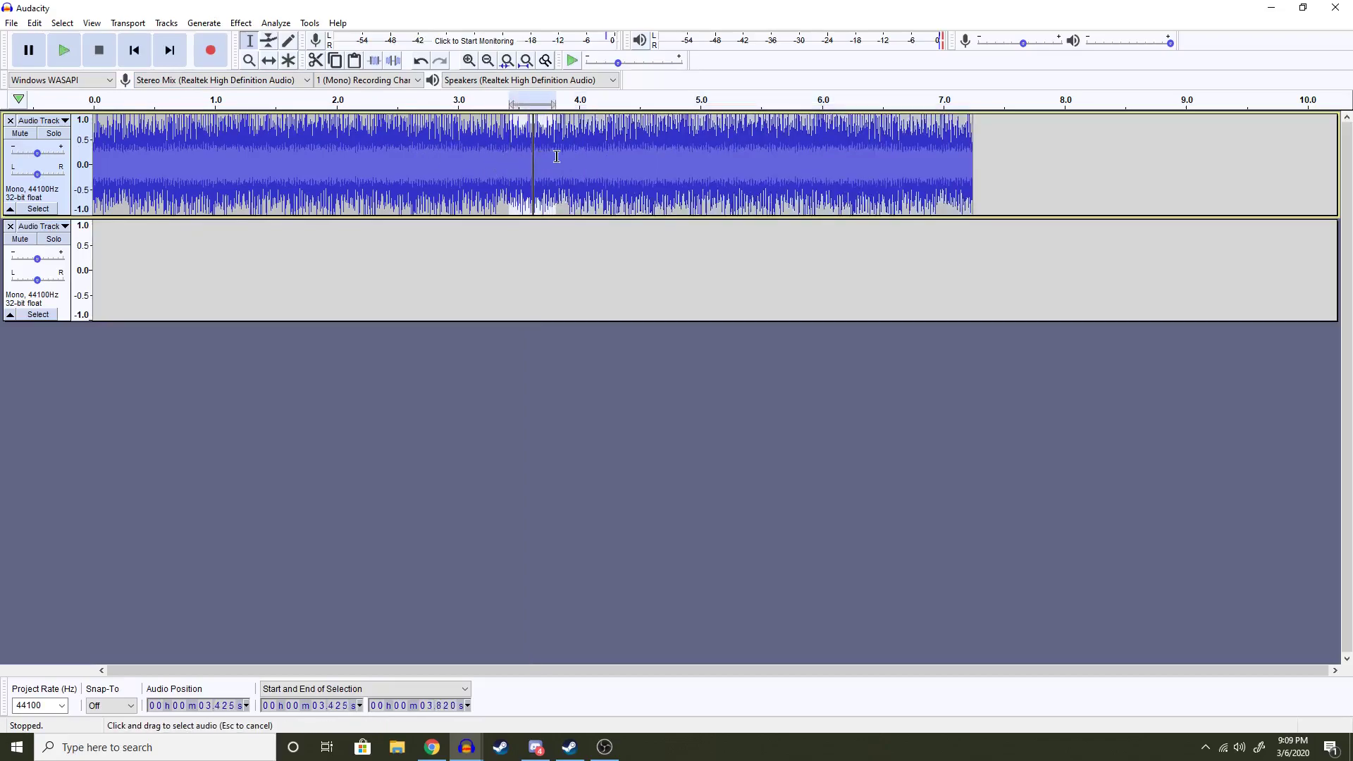
left_click(241, 22)
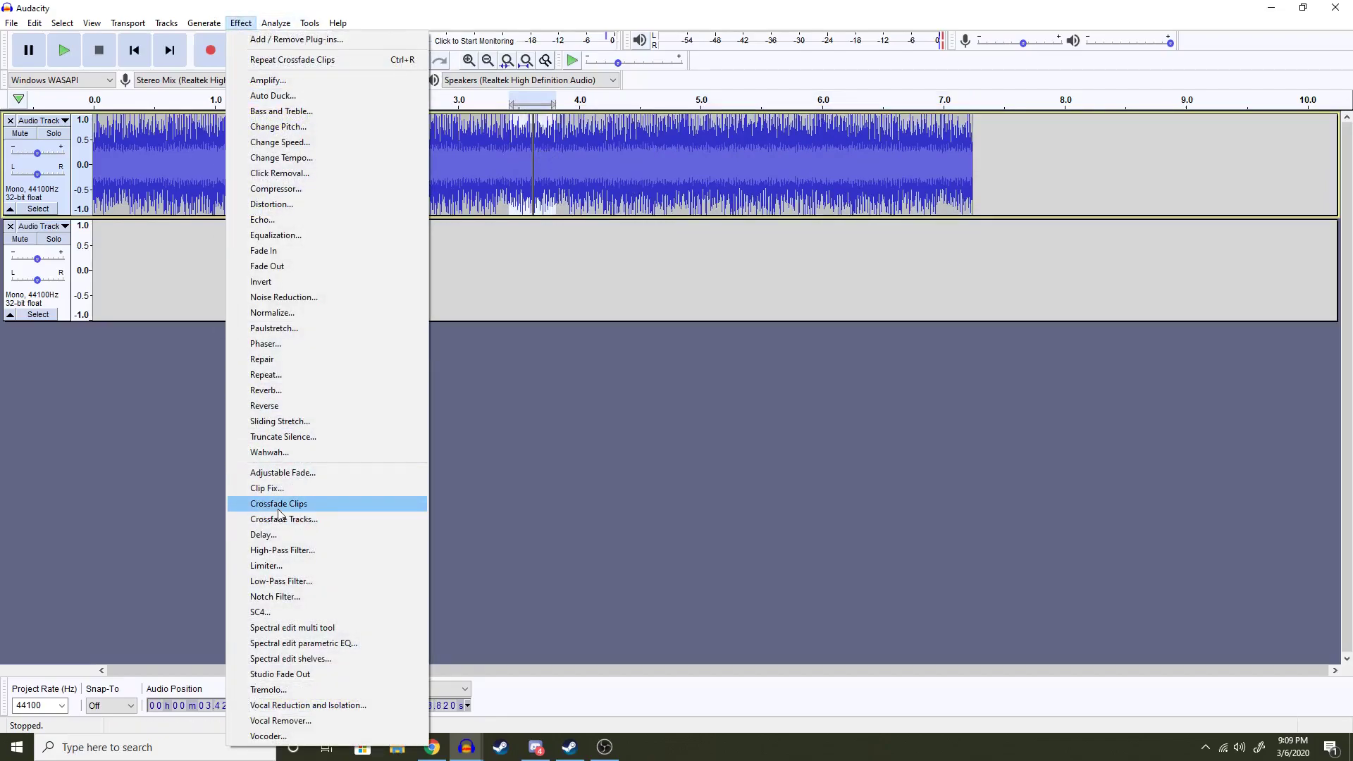
left_click(278, 506)
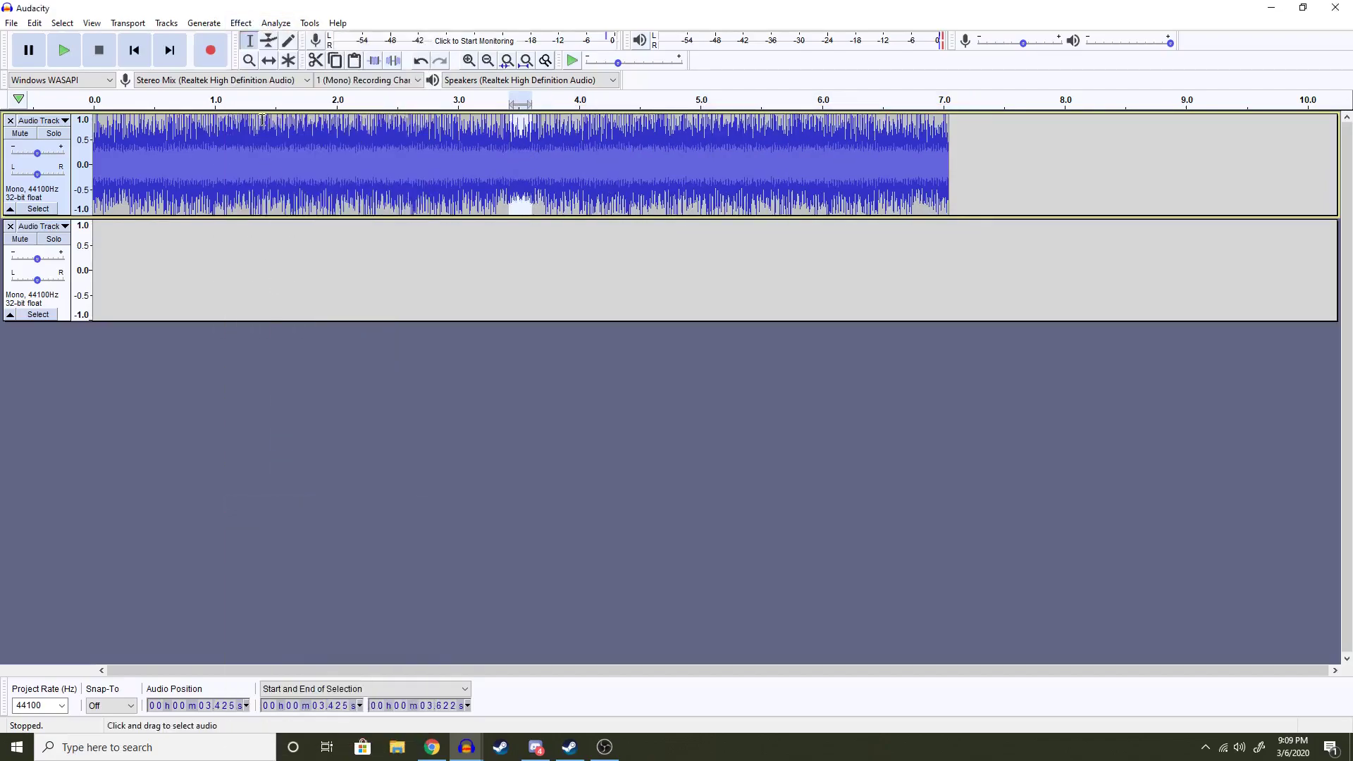
left_click(241, 23)
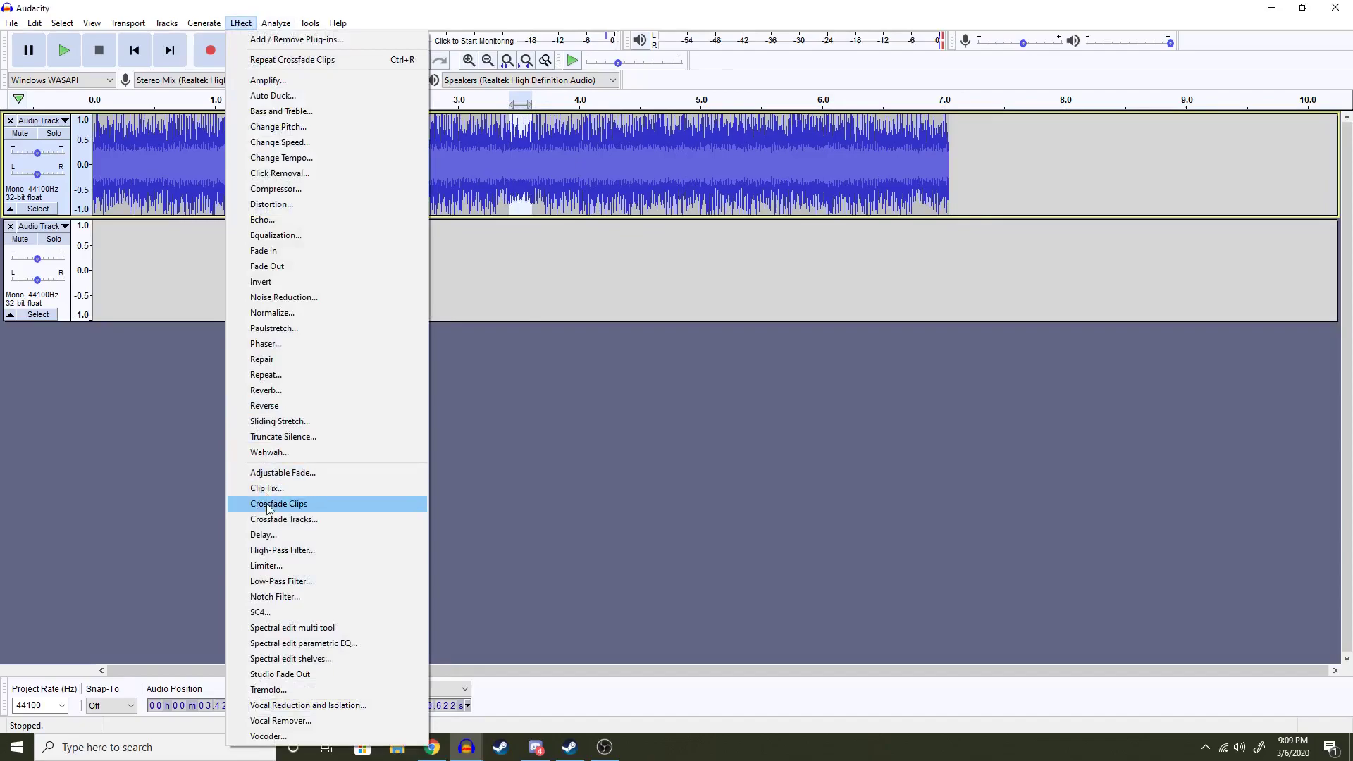
left_click(271, 504)
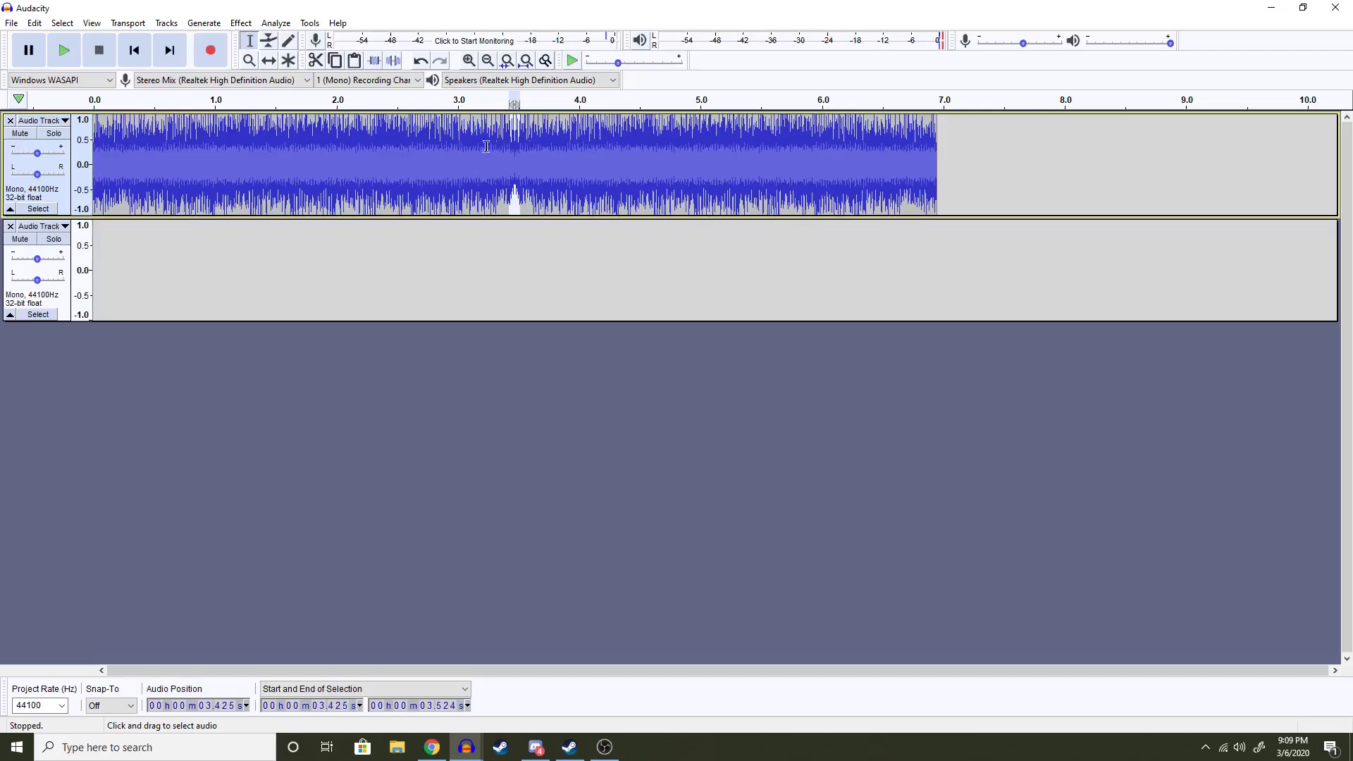
- Play the horn from 2.868 s across the join, then pause
left_click(441, 158)
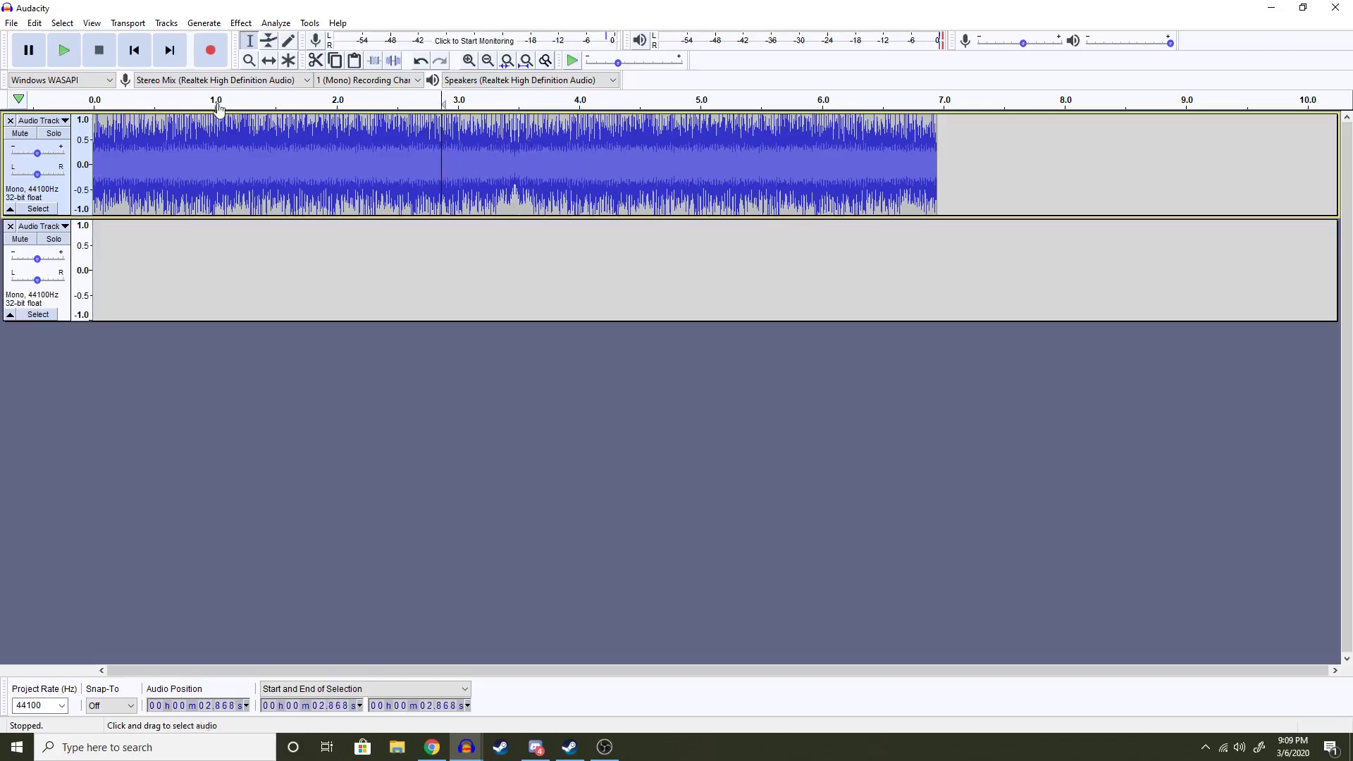
left_click(62, 50)
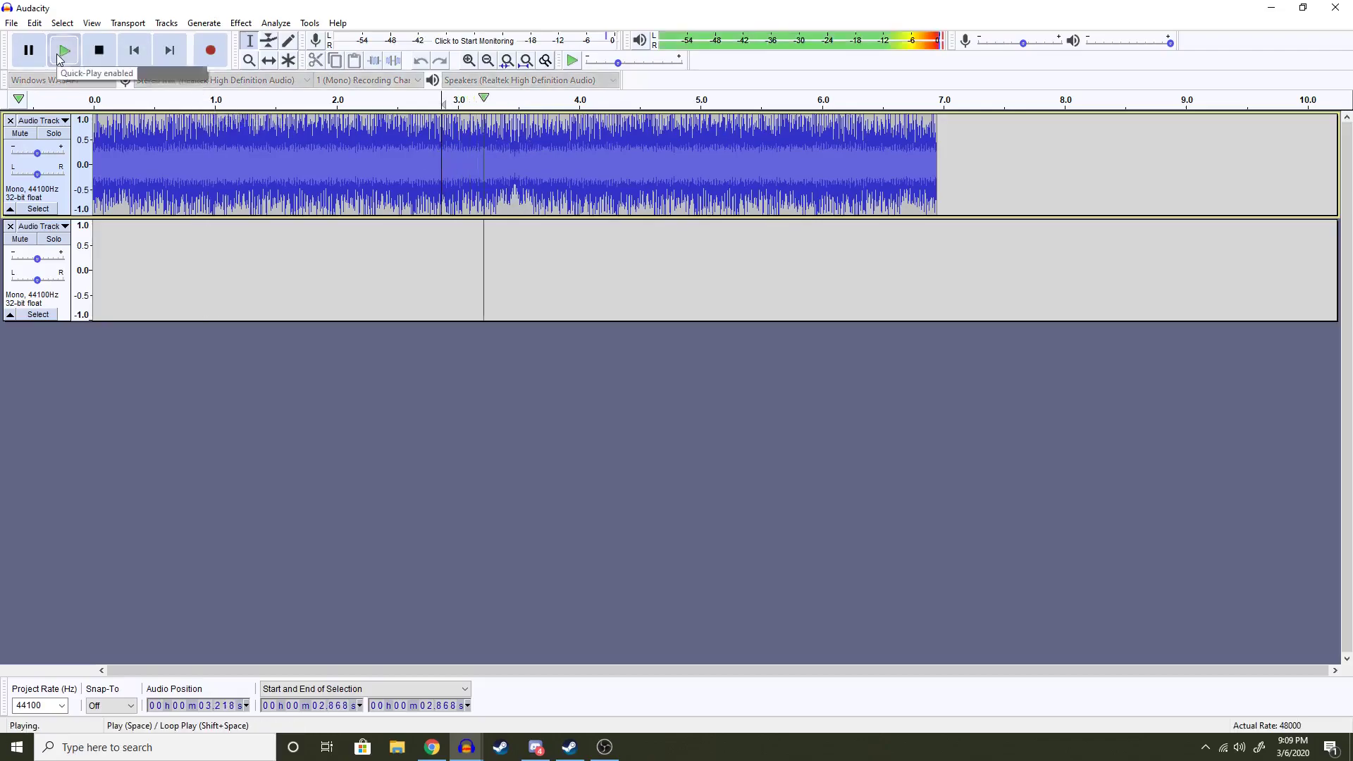
key("p")
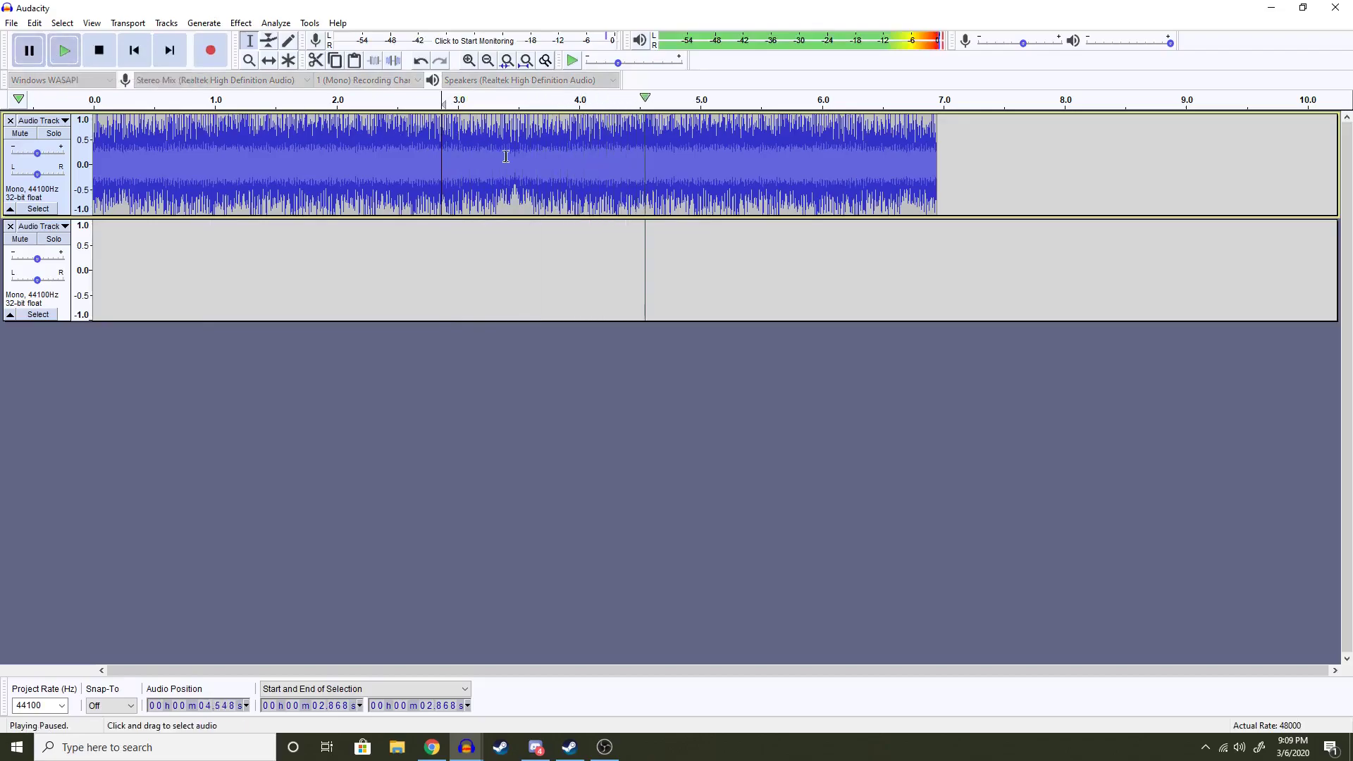
- Crossfade the seam from 3.332 to 3.611 s, replay from 2.148 s, and select all audio
left_click(531, 163)
left_click_drag(532, 162, 499, 173)
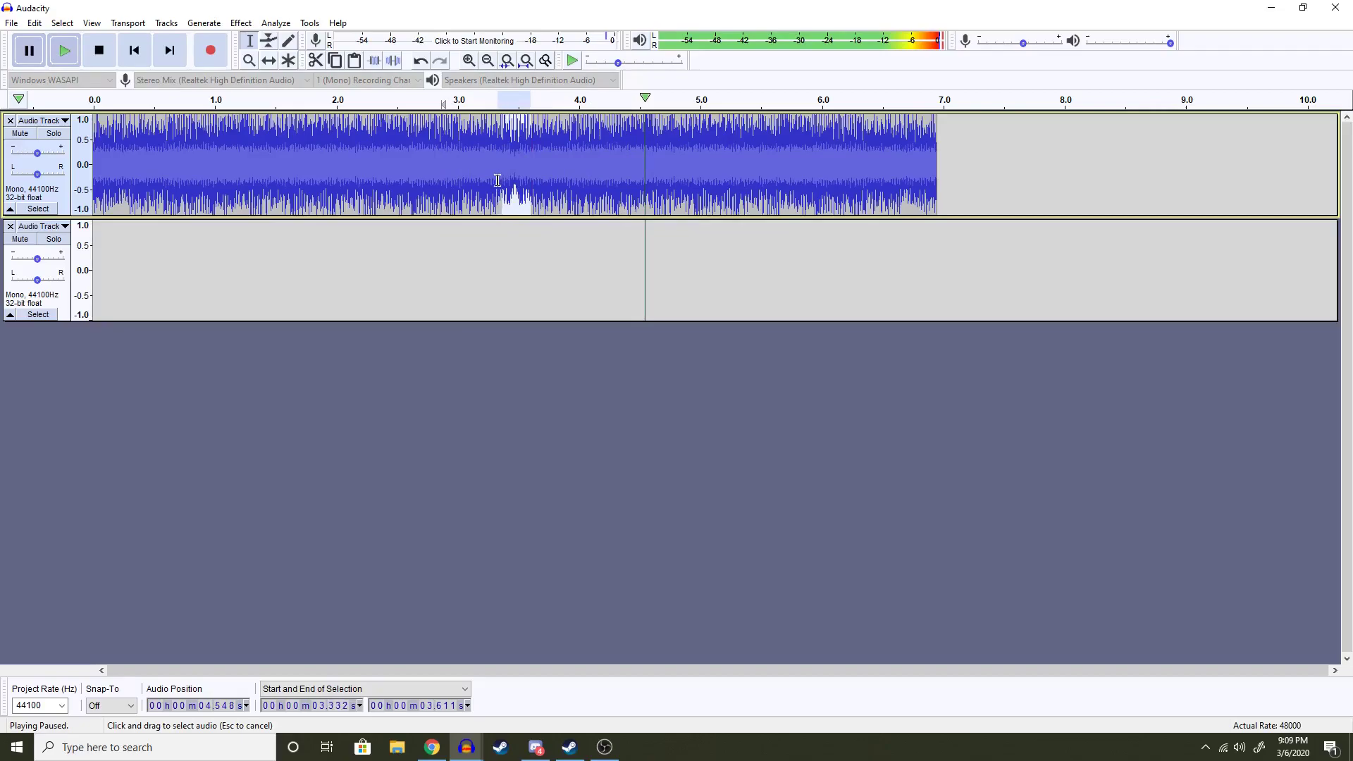
left_click(240, 24)
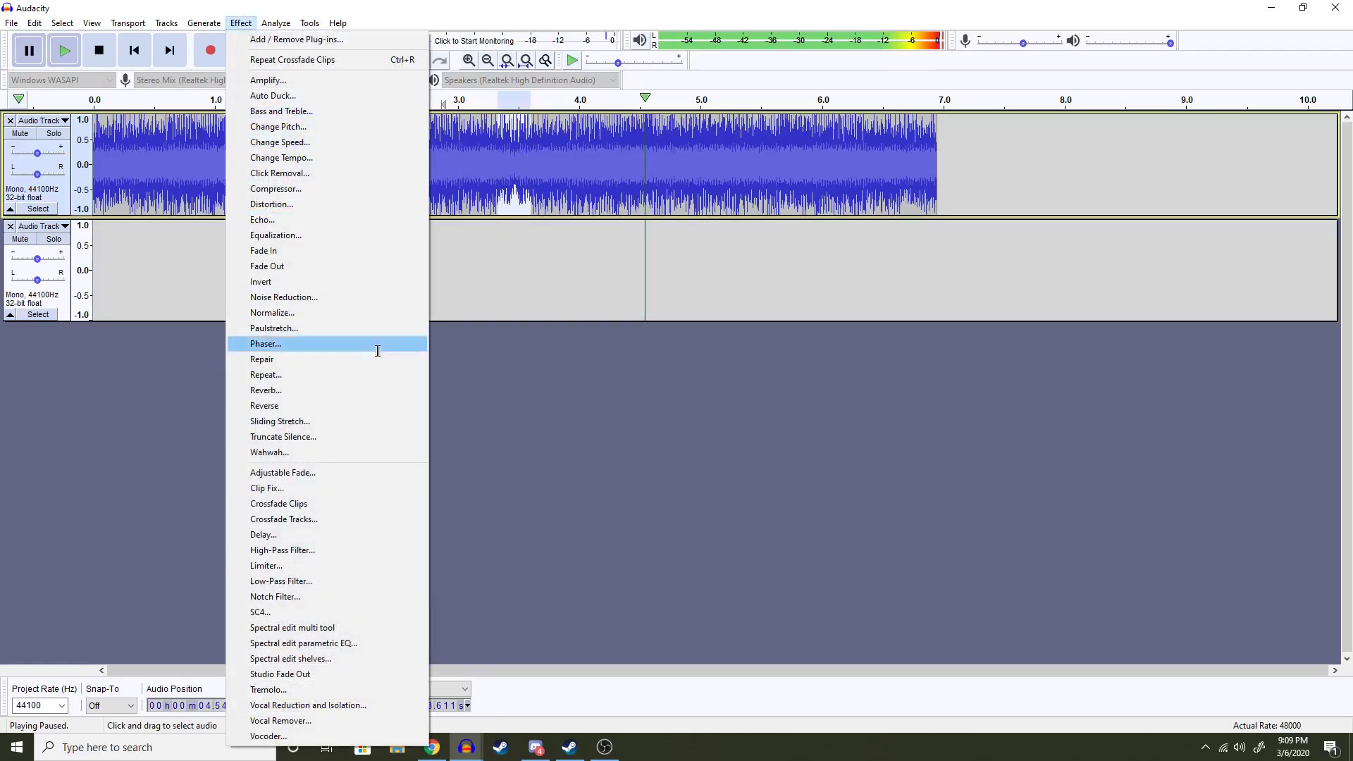
left_click(350, 503)
left_click(354, 162)
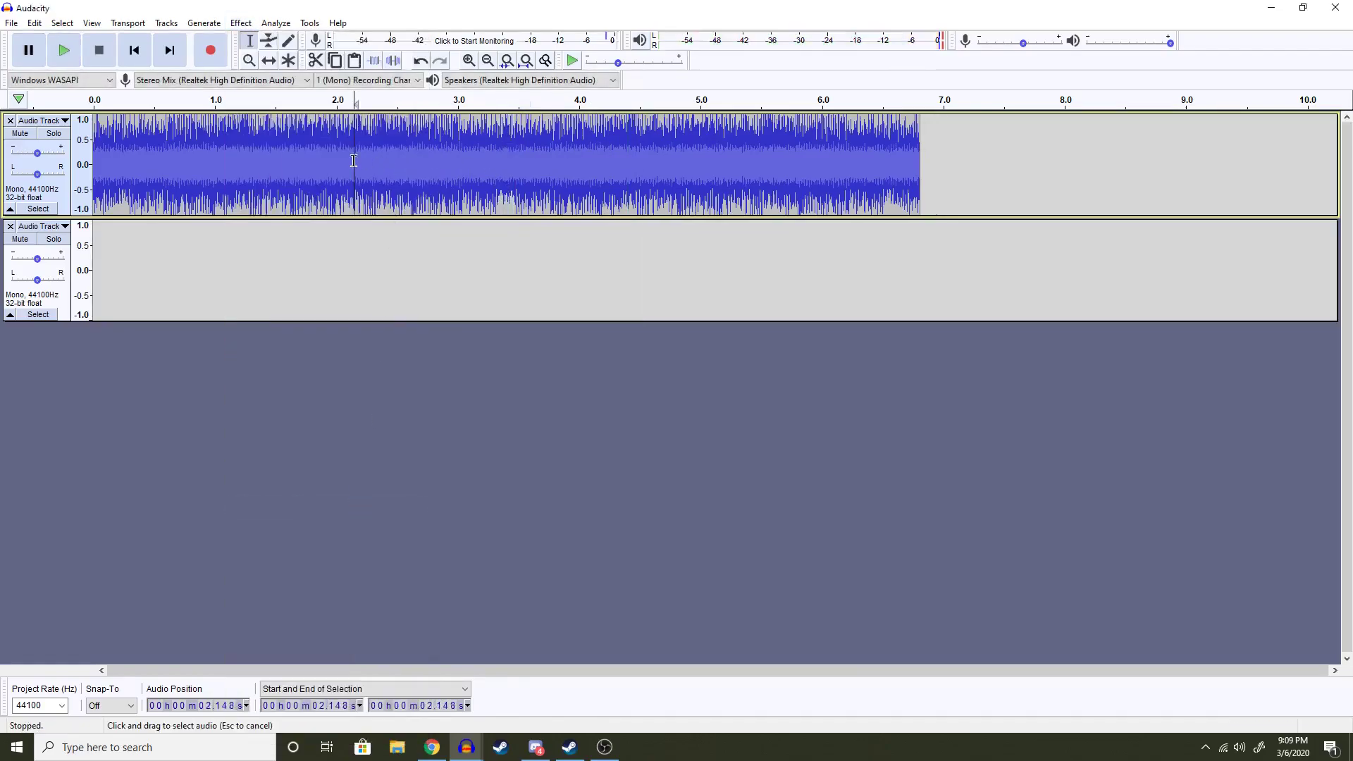
left_click(71, 52)
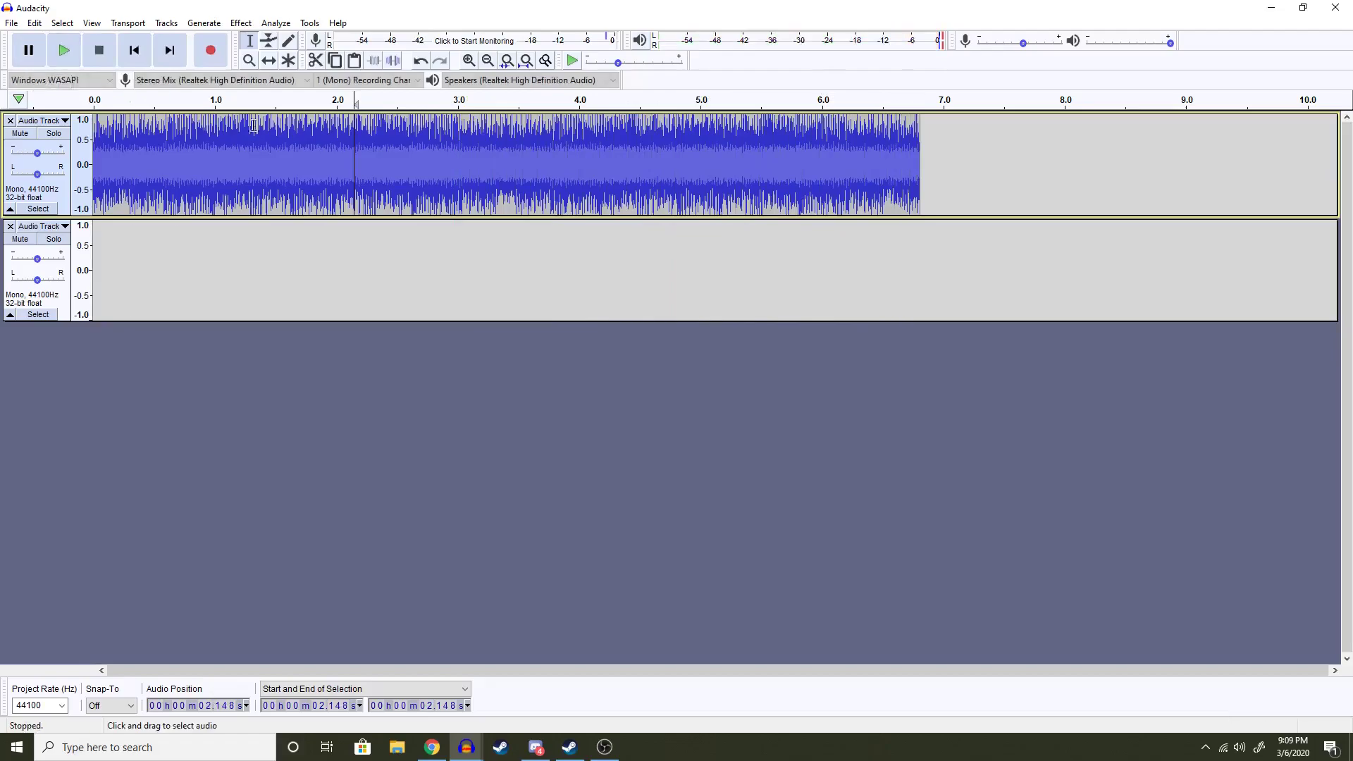
left_click_drag(921, 169, 60, 134)
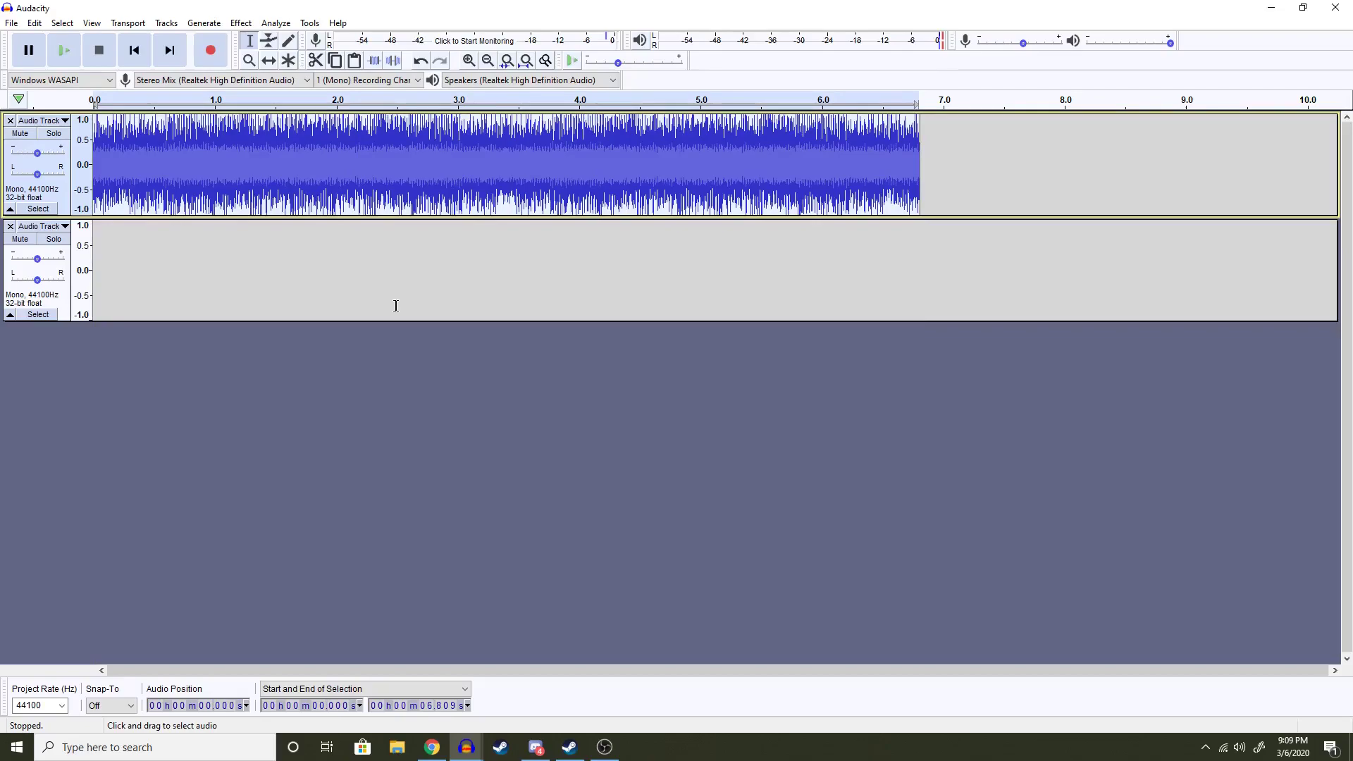
- Paste another copy of the horn loop at the clip end, 6.809 s
left_click(488, 61)
left_click(537, 170)
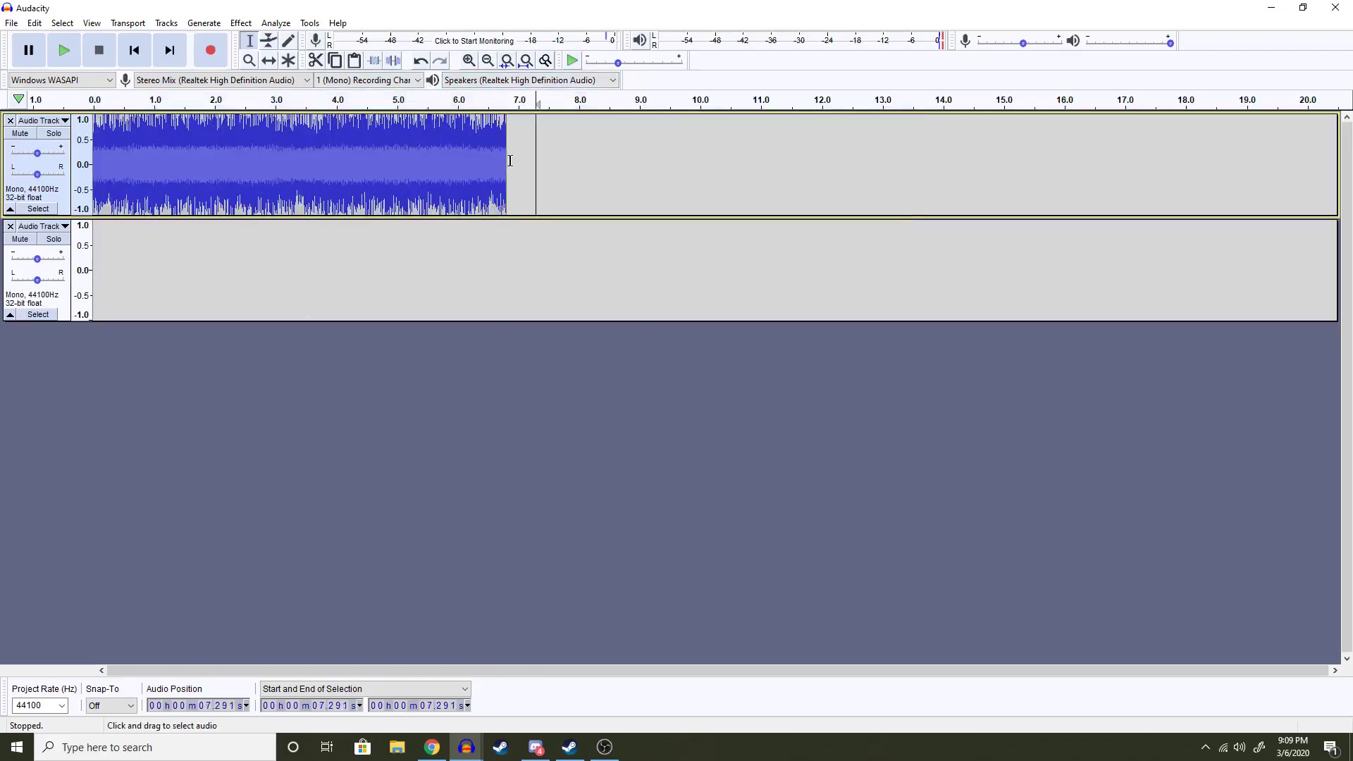
left_click(507, 161)
key("ctrl+v")
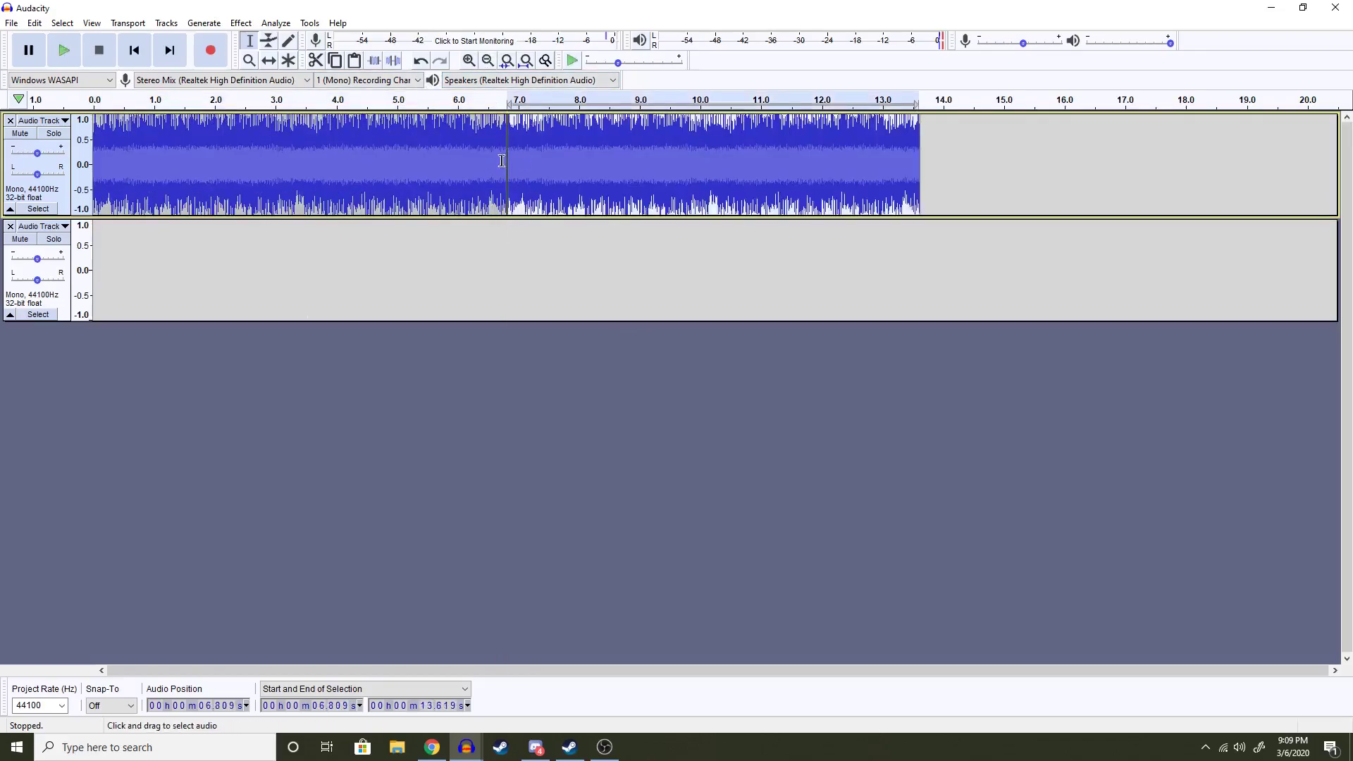
- Apply Crossfade Clips three times across the new join near 6.8 s
left_click_drag(500, 160, 519, 165)
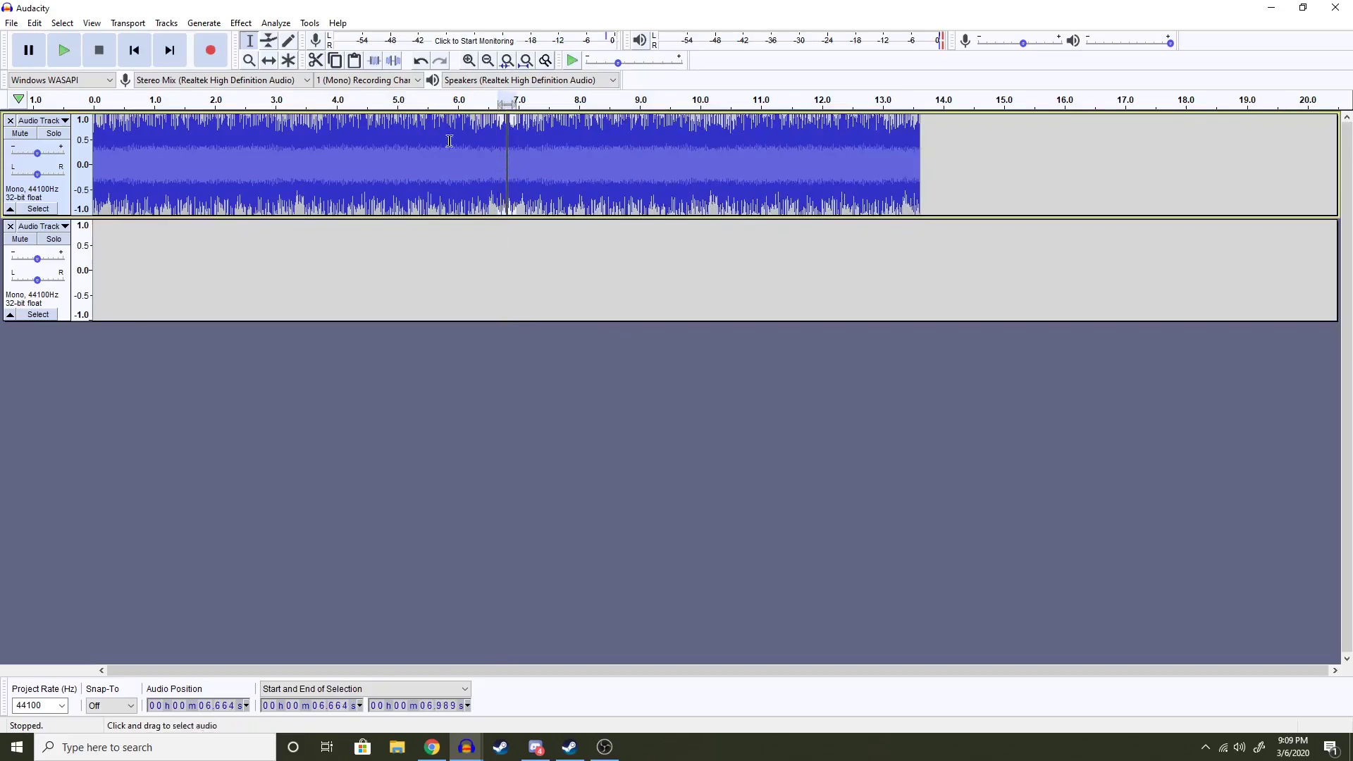
left_click(240, 23)
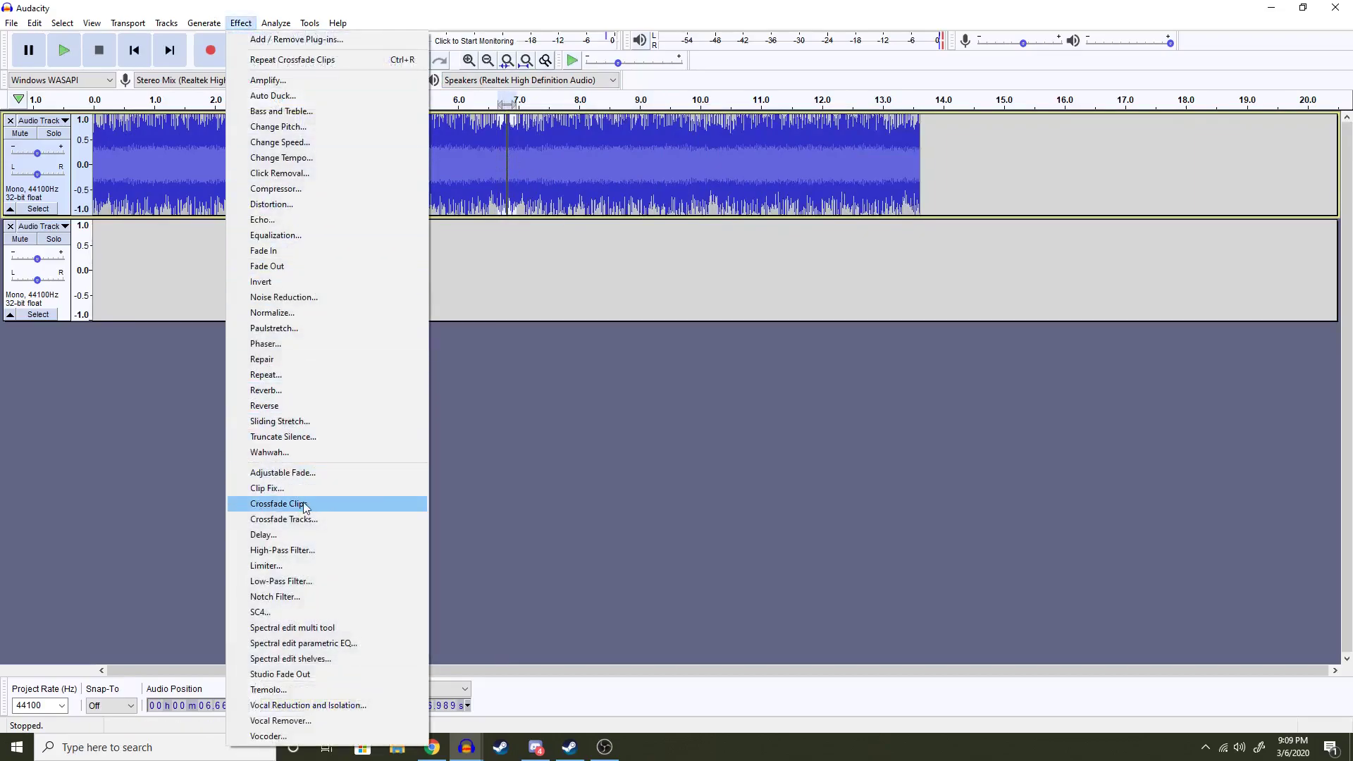
left_click(305, 504)
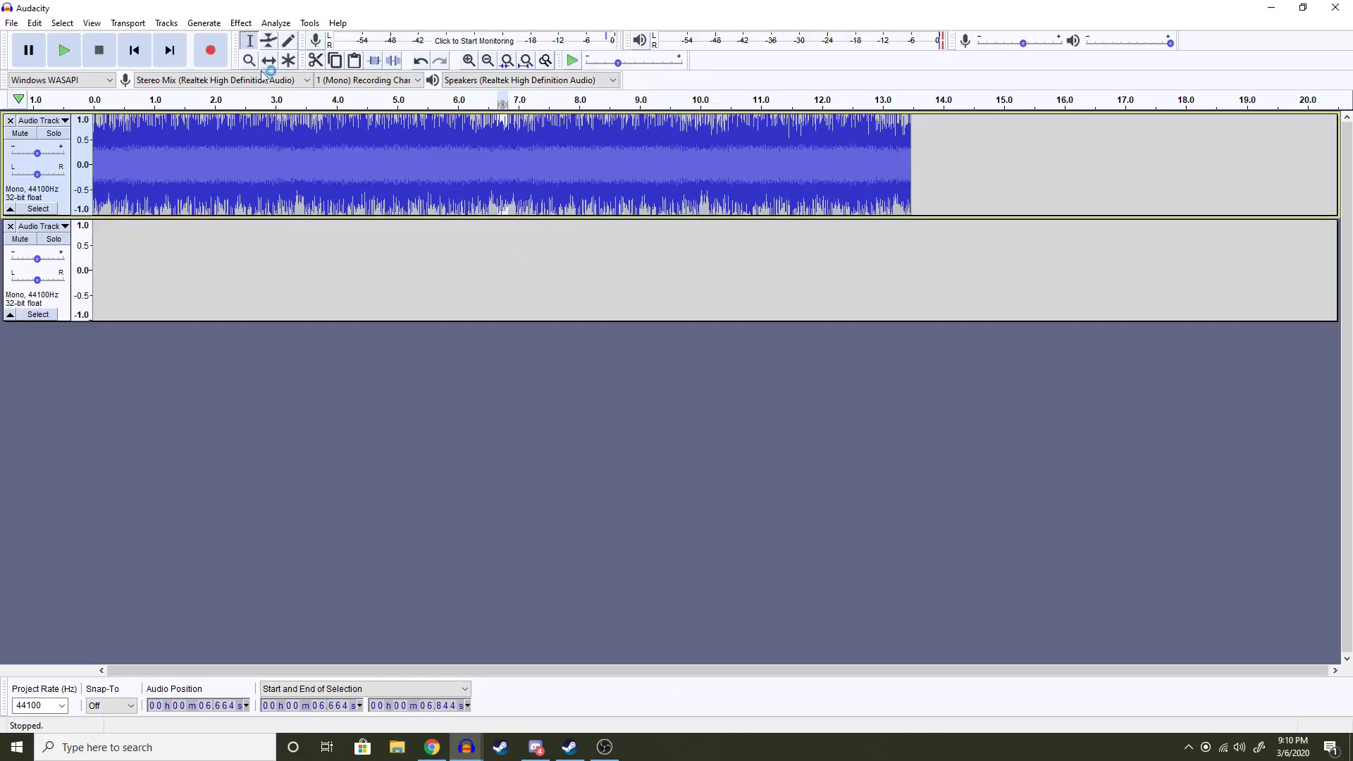
left_click(241, 22)
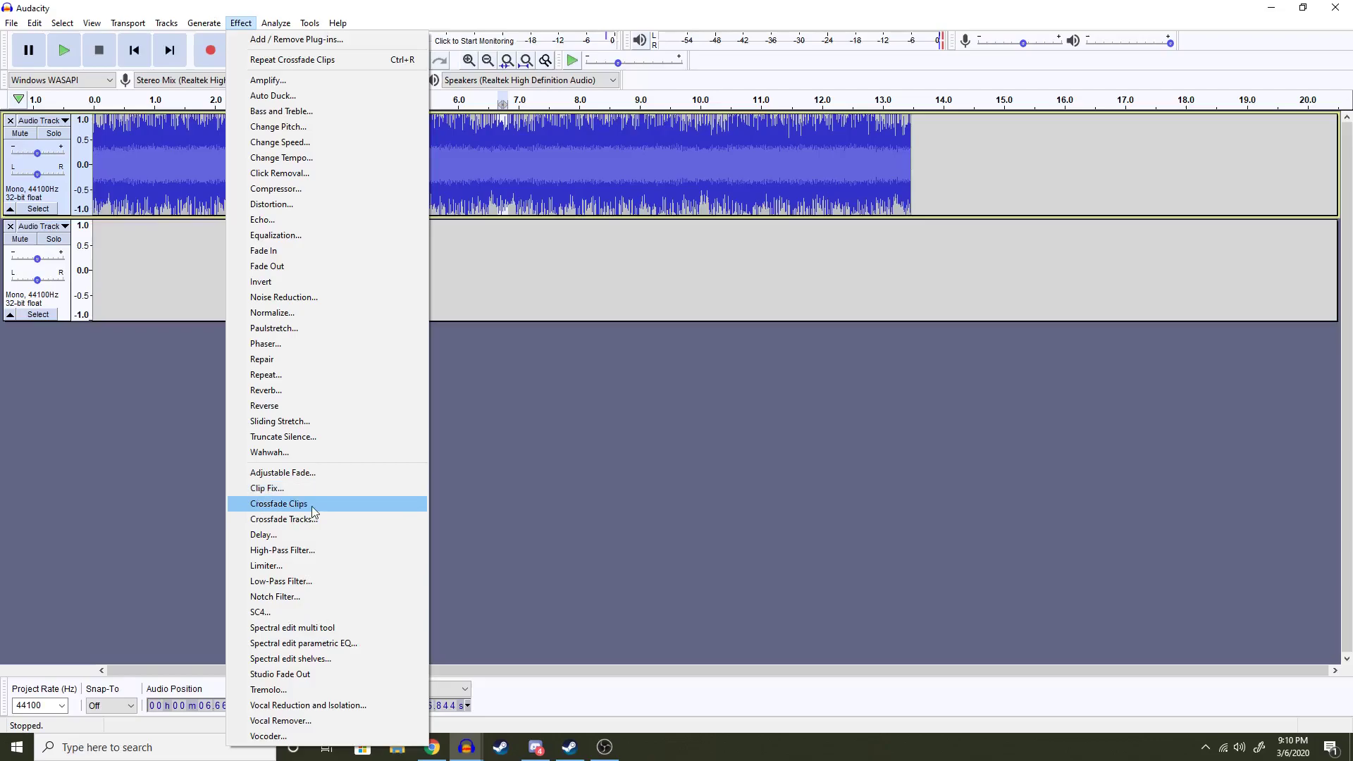
left_click(311, 507)
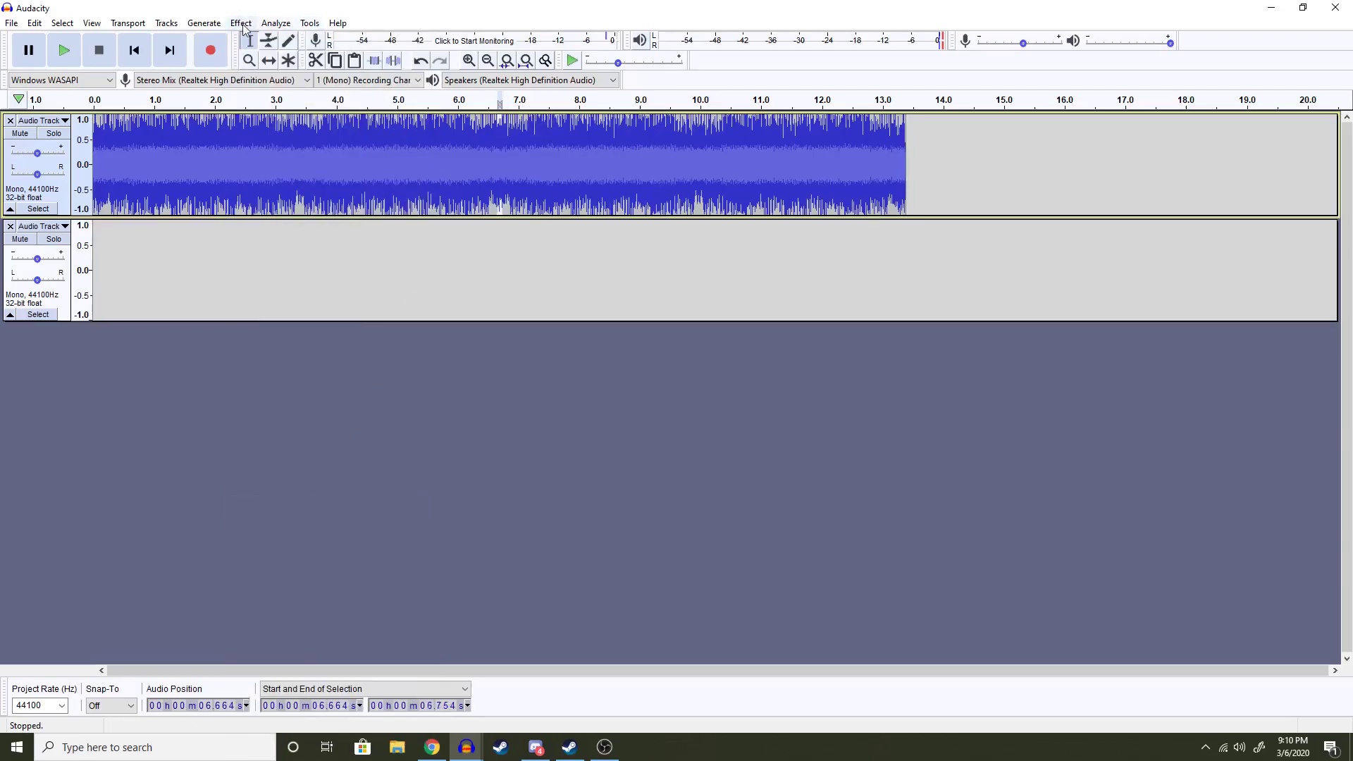
left_click(242, 23)
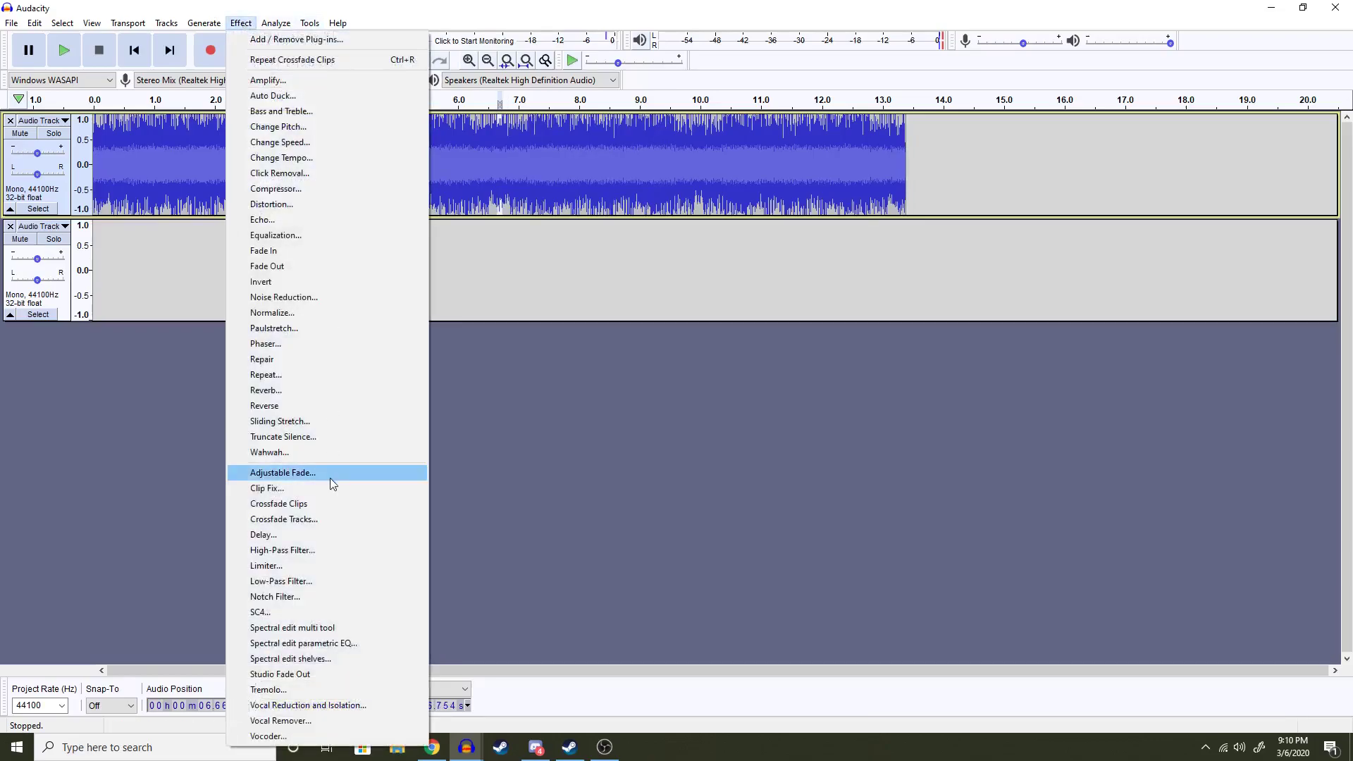
left_click(329, 498)
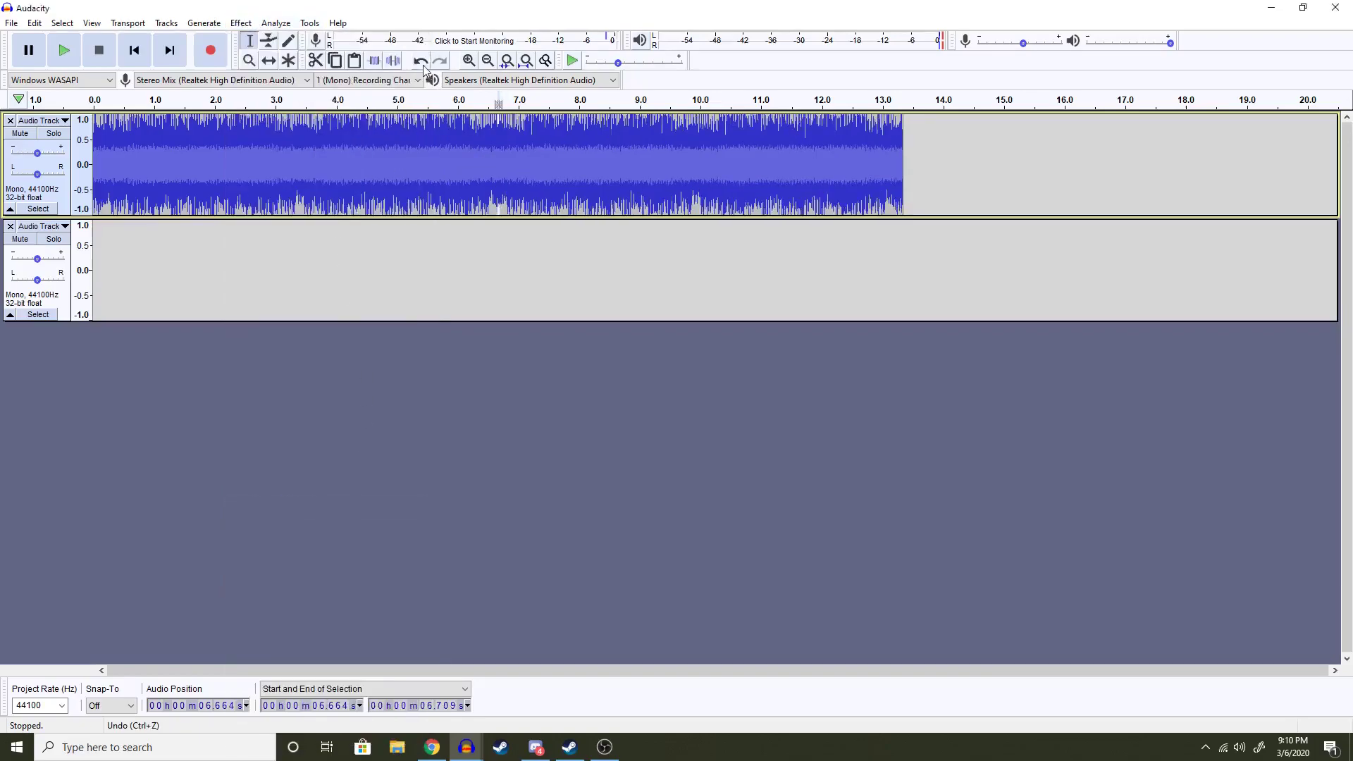
- Listen across the new join starting from 6.287 s, then pause
left_click(468, 60)
left_click(668, 176)
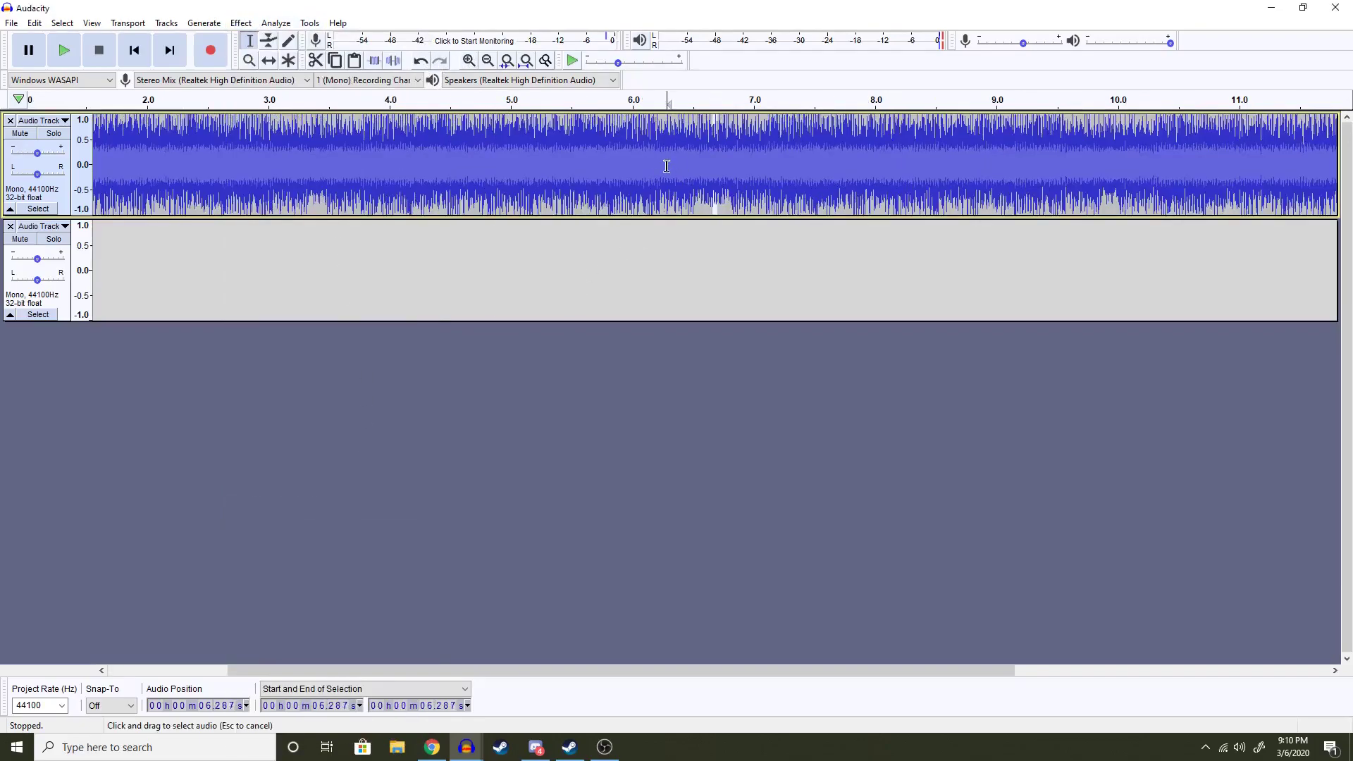
left_click(76, 57)
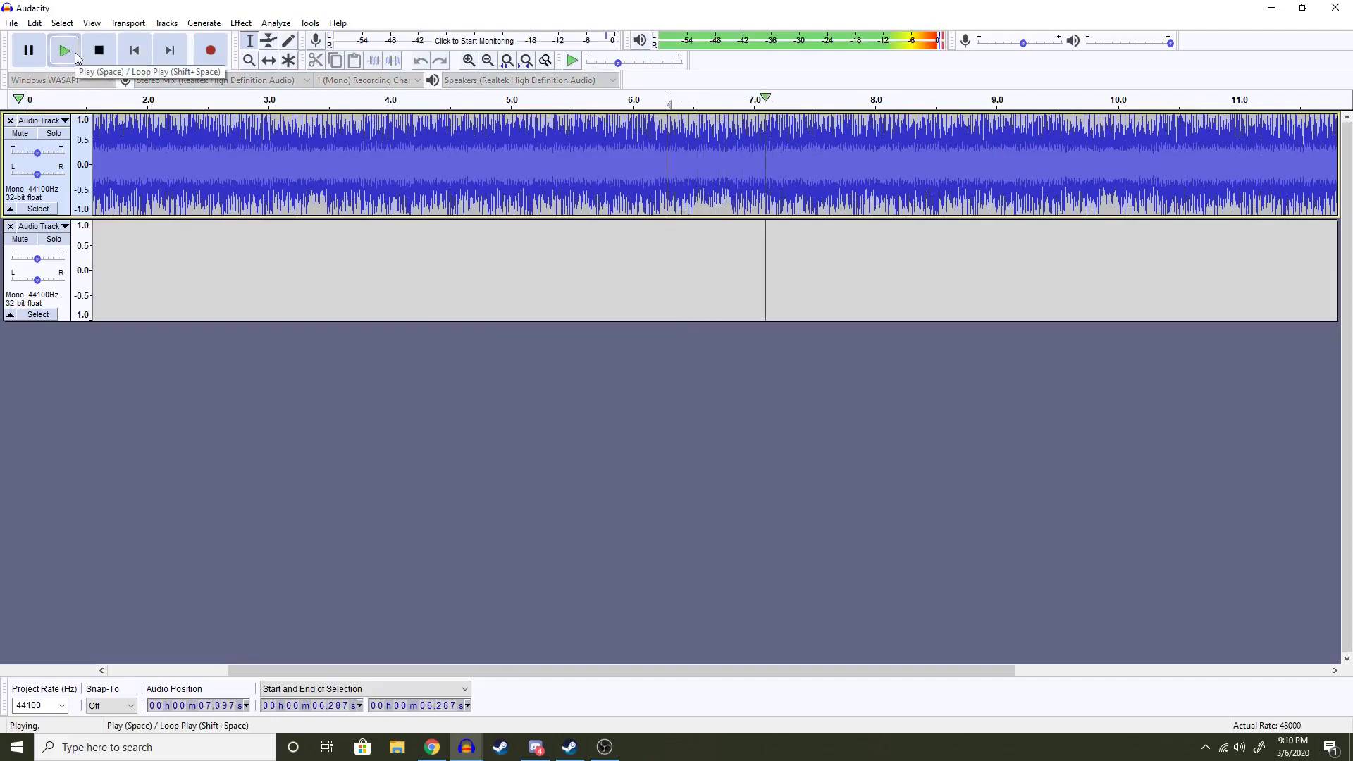
key("p")
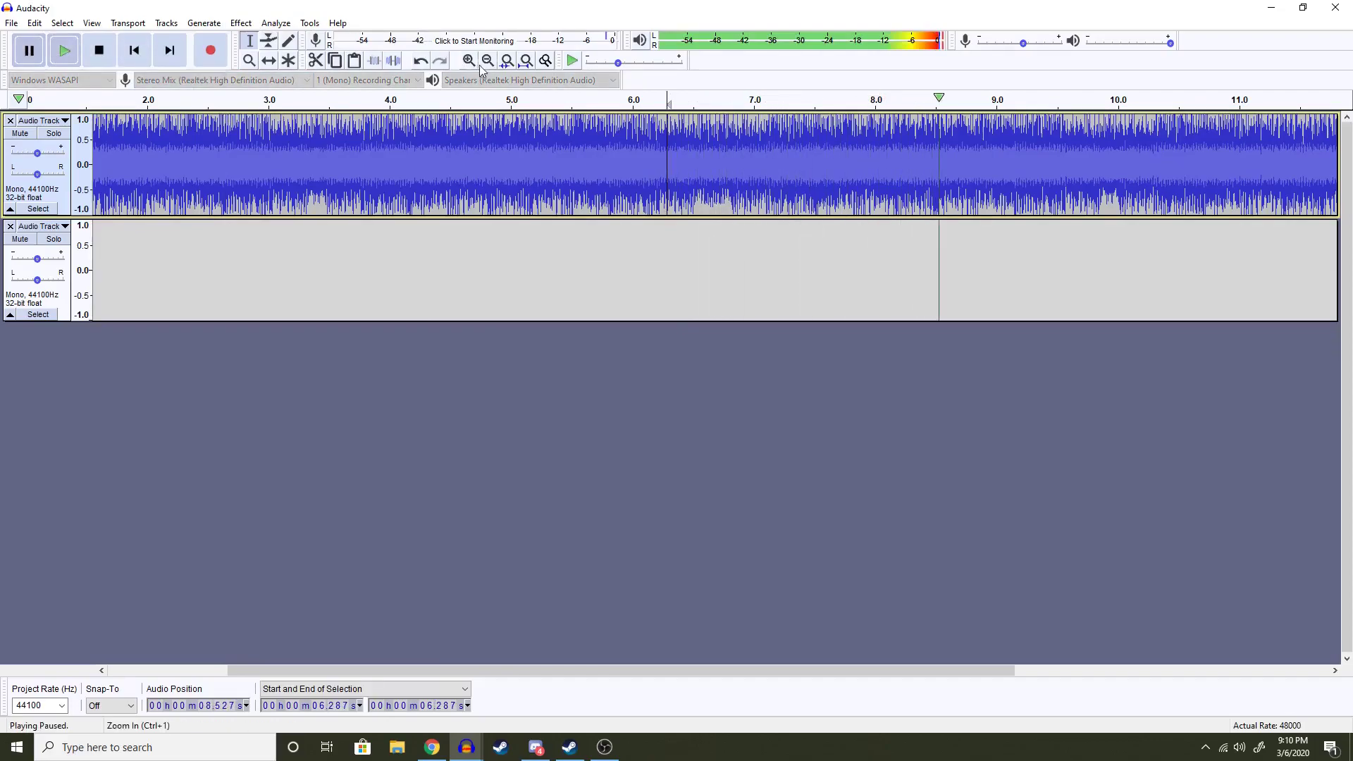
- Select all horn audio, 0 to 13.338 s, and remove the empty second track
left_click(487, 60)
left_click(488, 60)
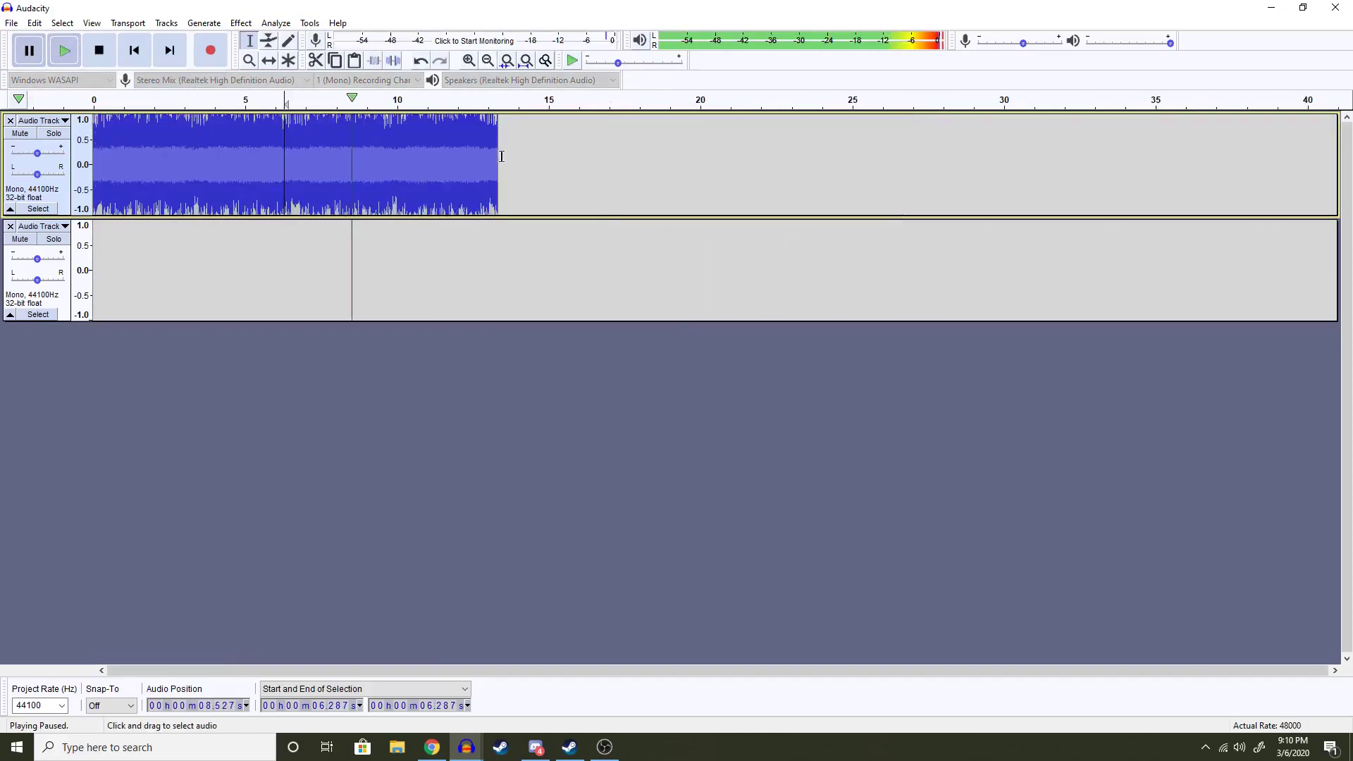
left_click_drag(502, 156, 92, 162)
left_click(10, 227)
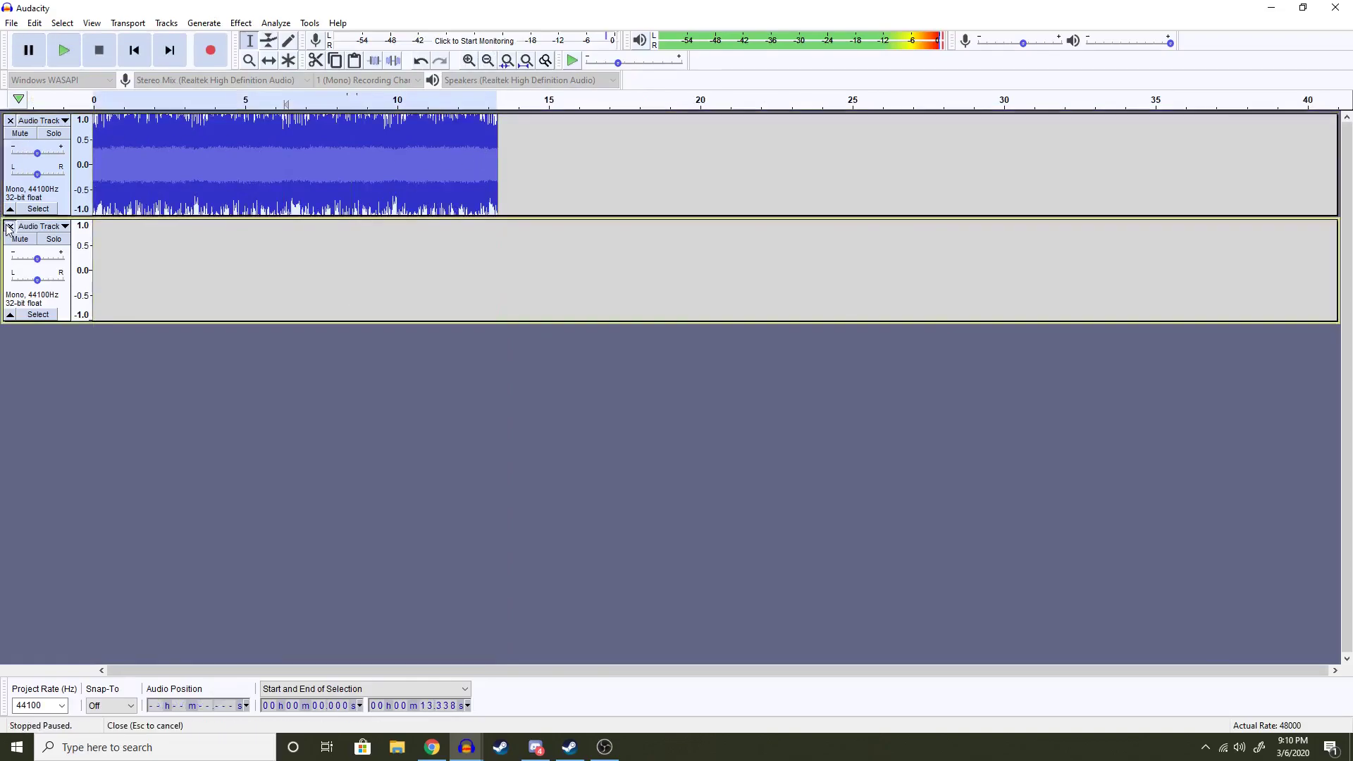
- Paste another loop copy at 13.338 s, extending the horn to about 26.7 seconds
left_click(538, 169)
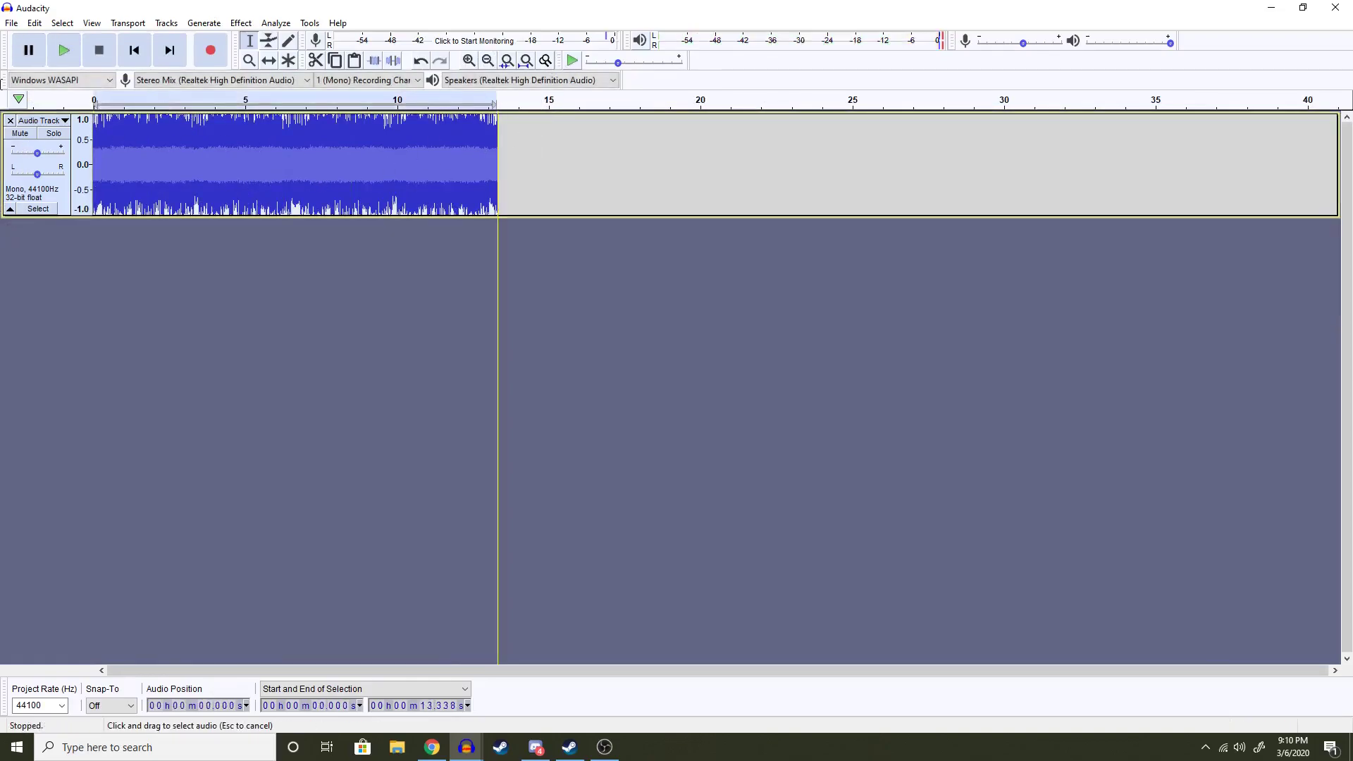
left_click(510, 163)
key("ctrl+v")
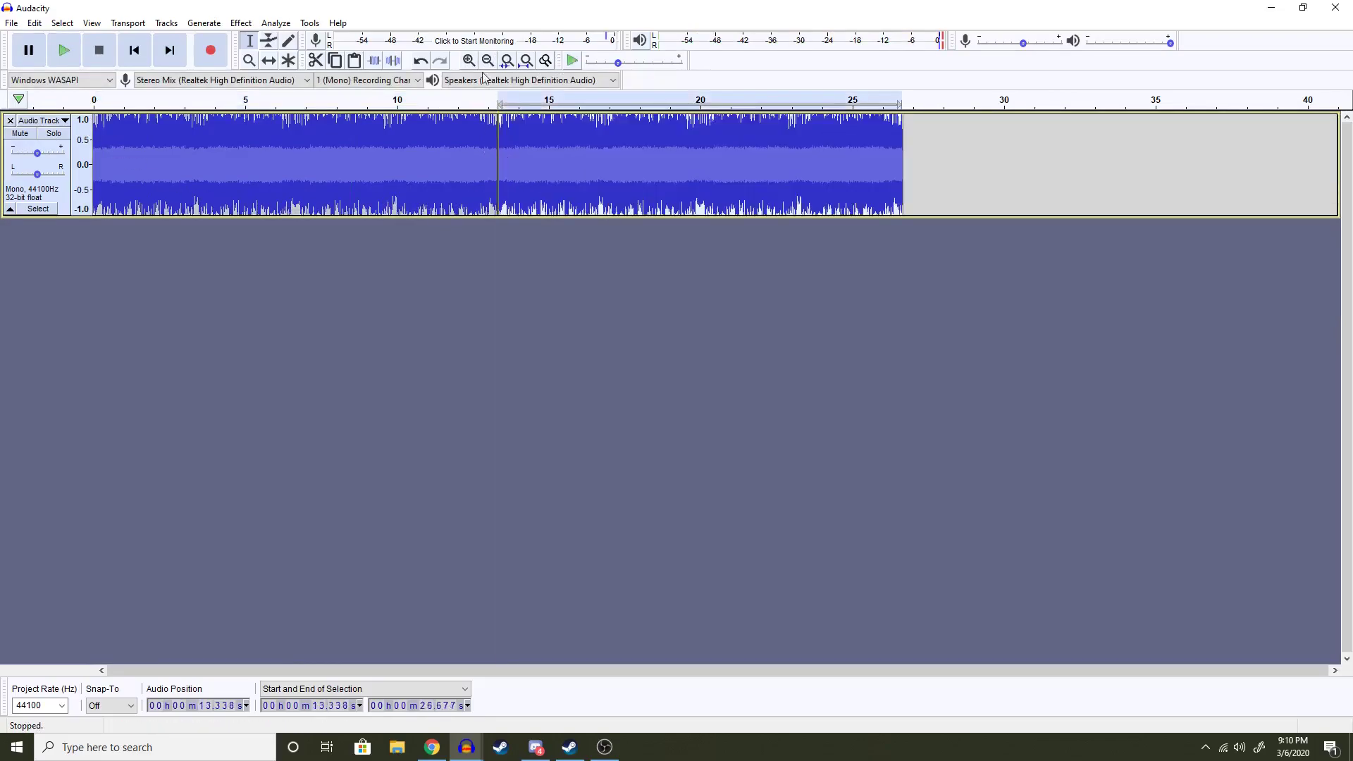
- Zoom in and apply Crossfade Clips twice across the join near 13 s
left_click(469, 60)
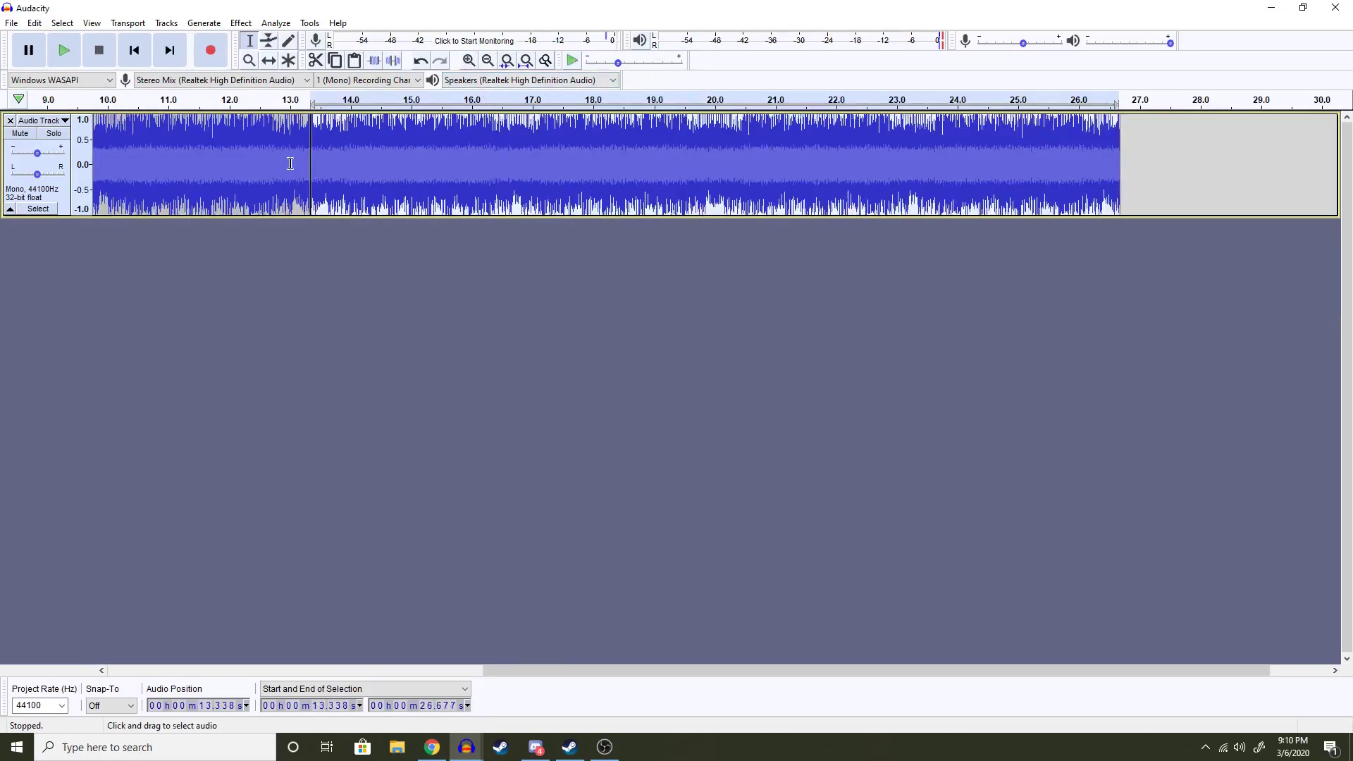
left_click_drag(285, 165, 333, 166)
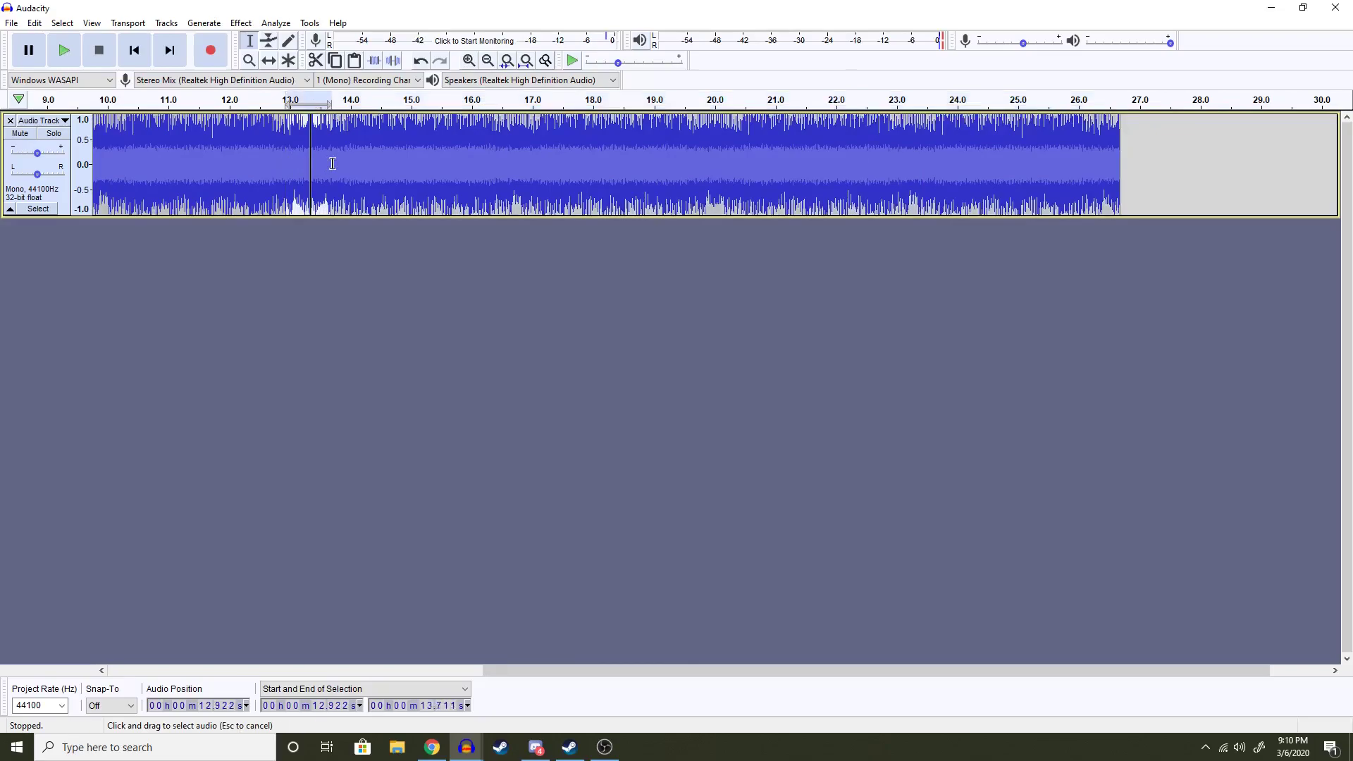
left_click(240, 22)
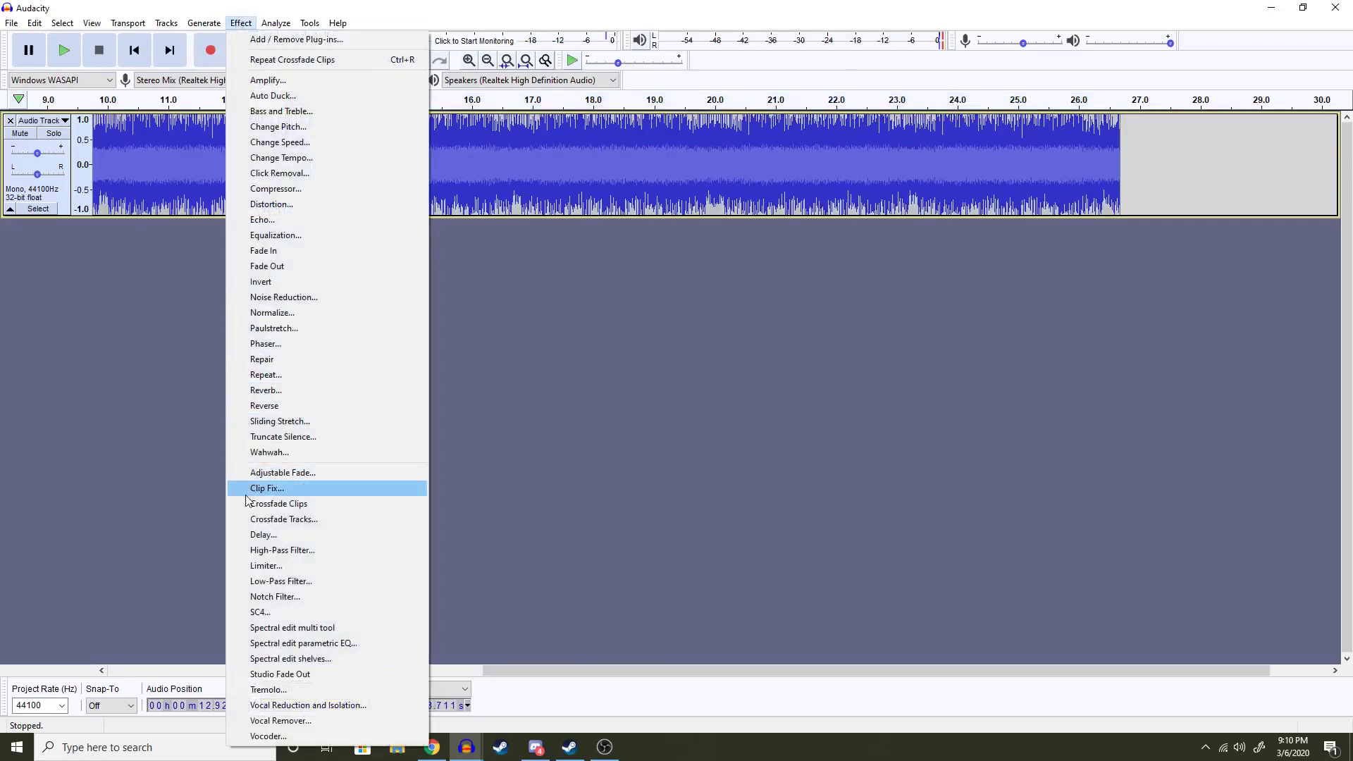
left_click(252, 504)
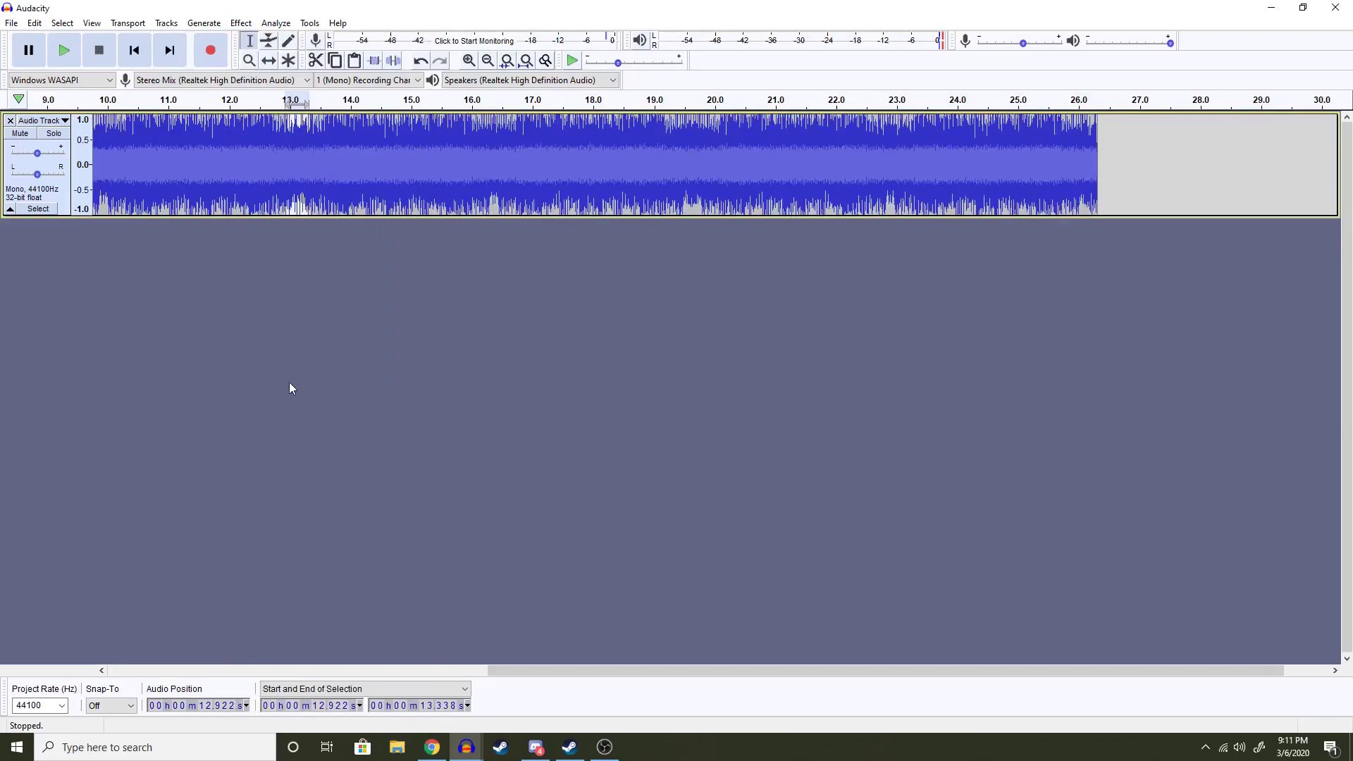
left_click(240, 22)
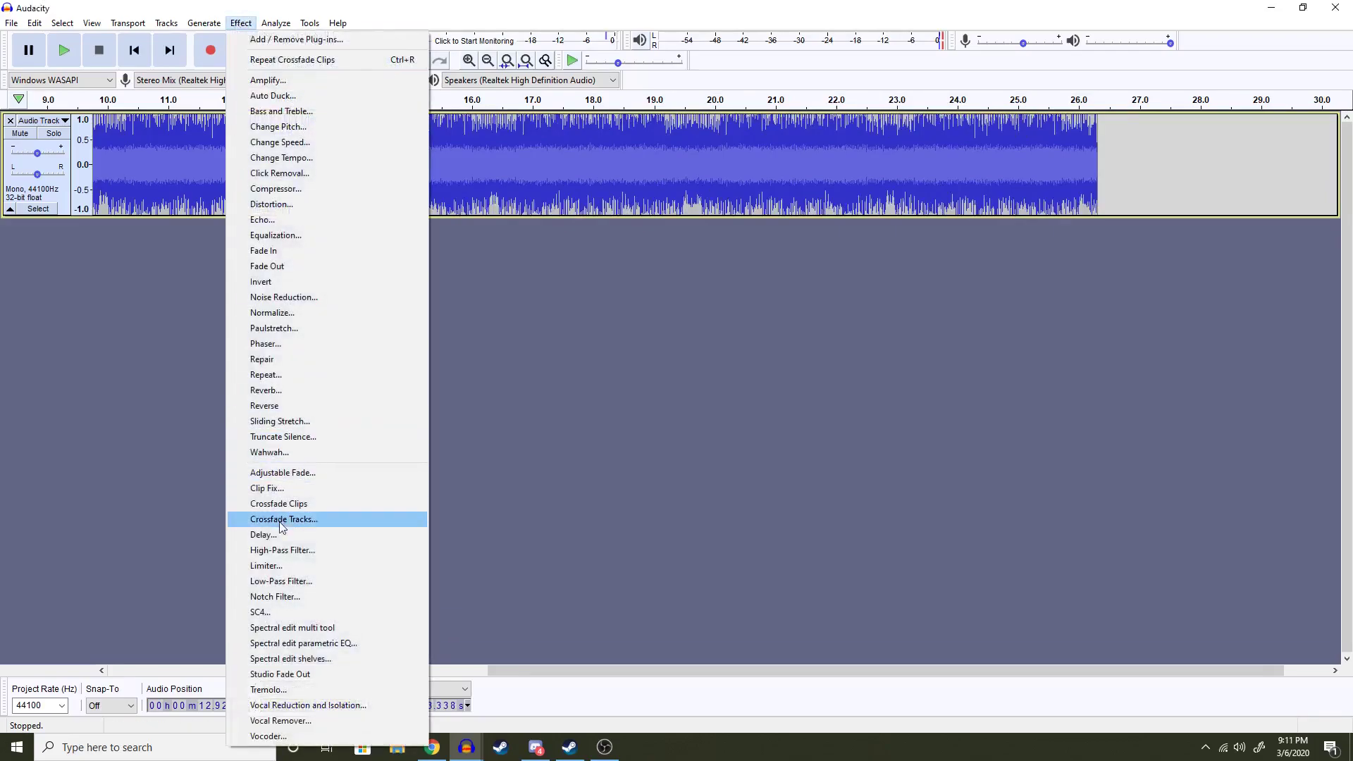
left_click(277, 504)
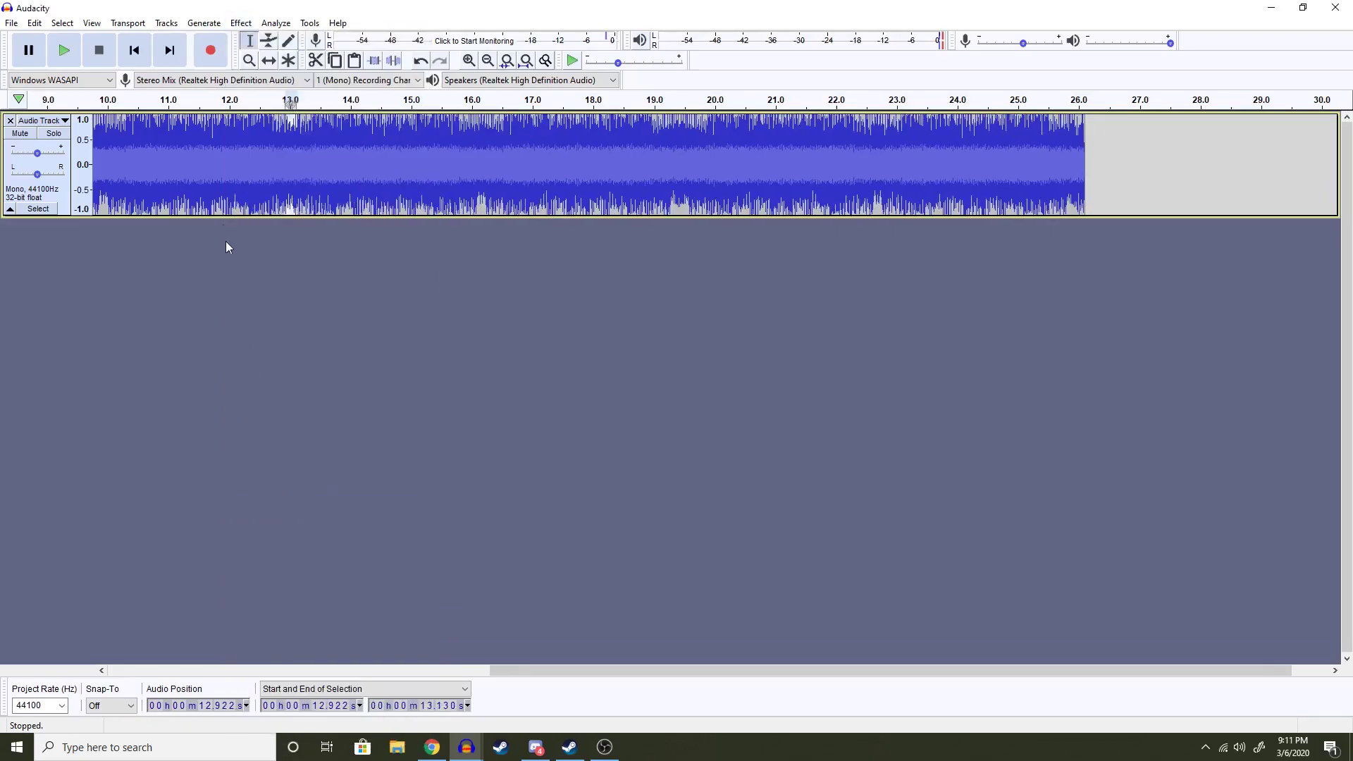
- Play back the crossfaded join, then zoom out and select the whole horn clip
left_click(220, 176)
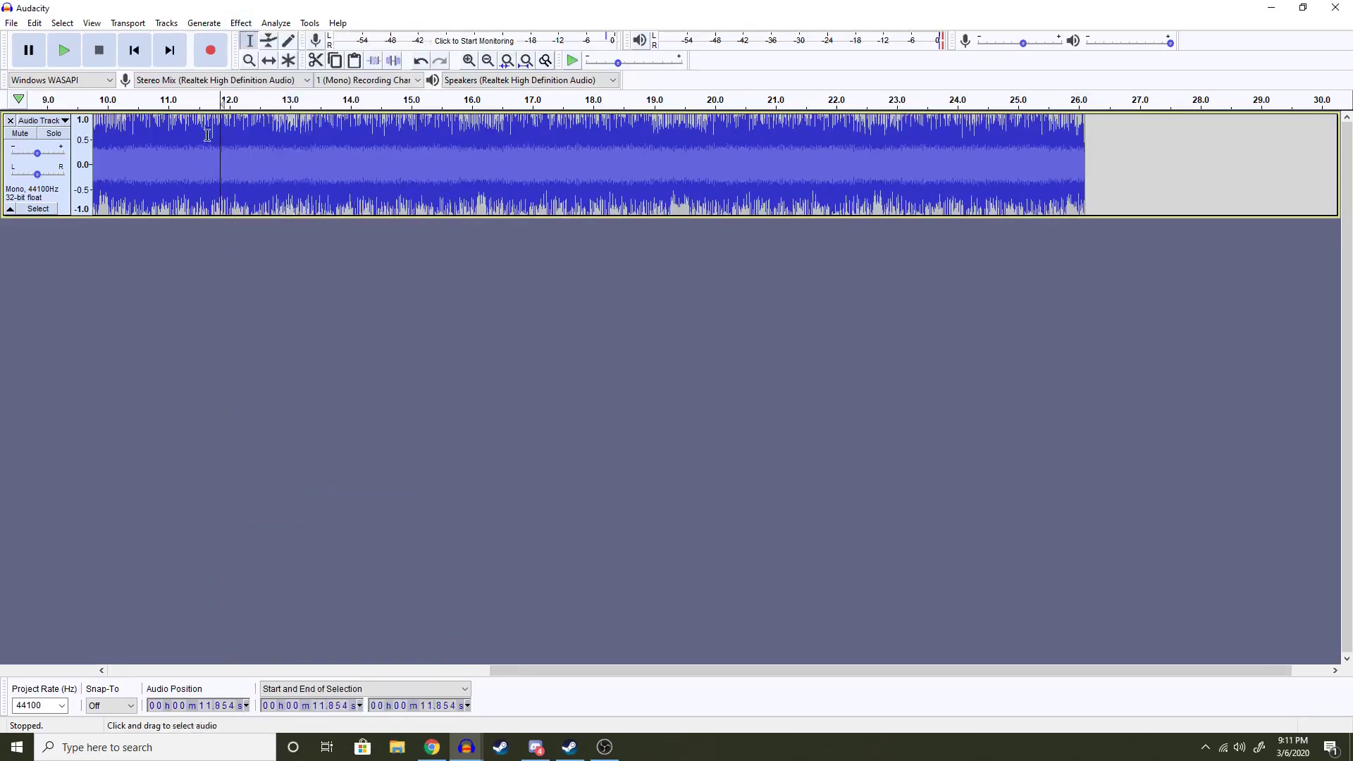
left_click(62, 53)
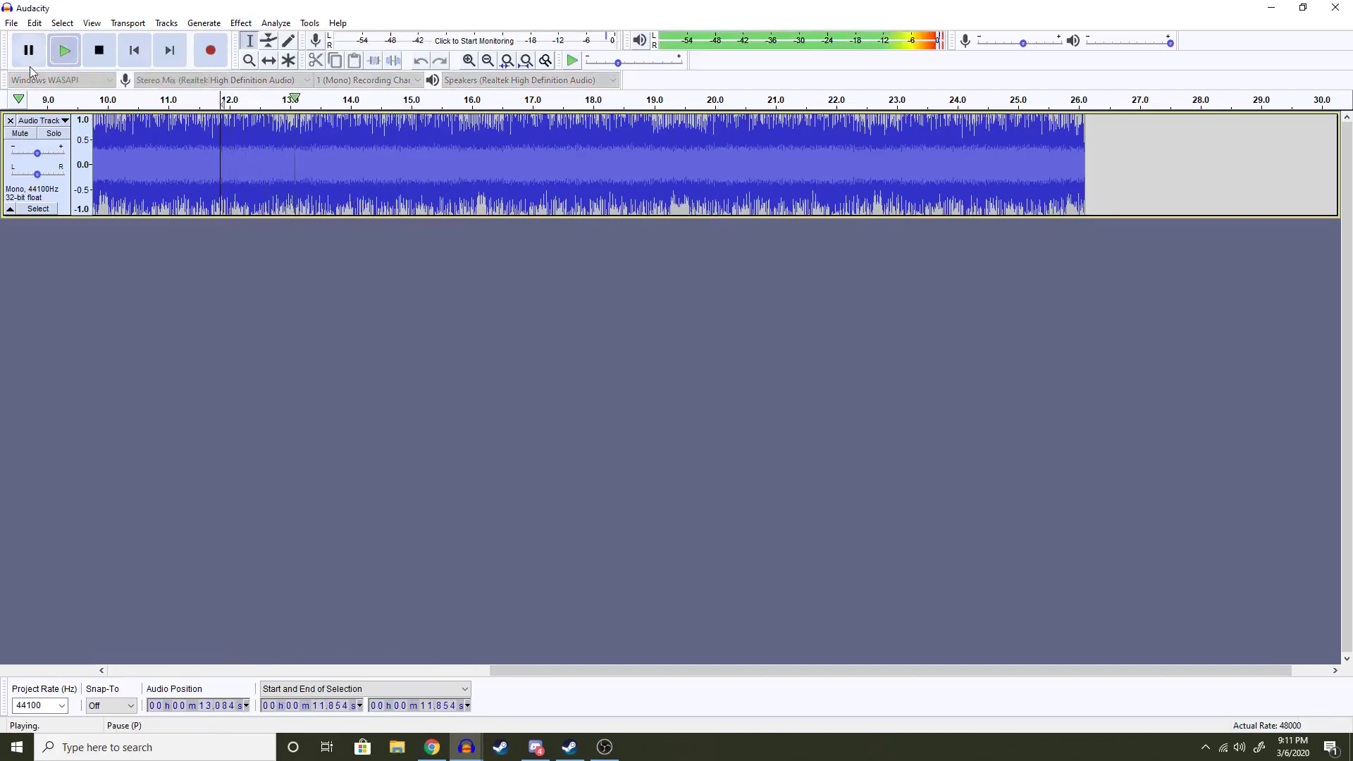
left_click(28, 50)
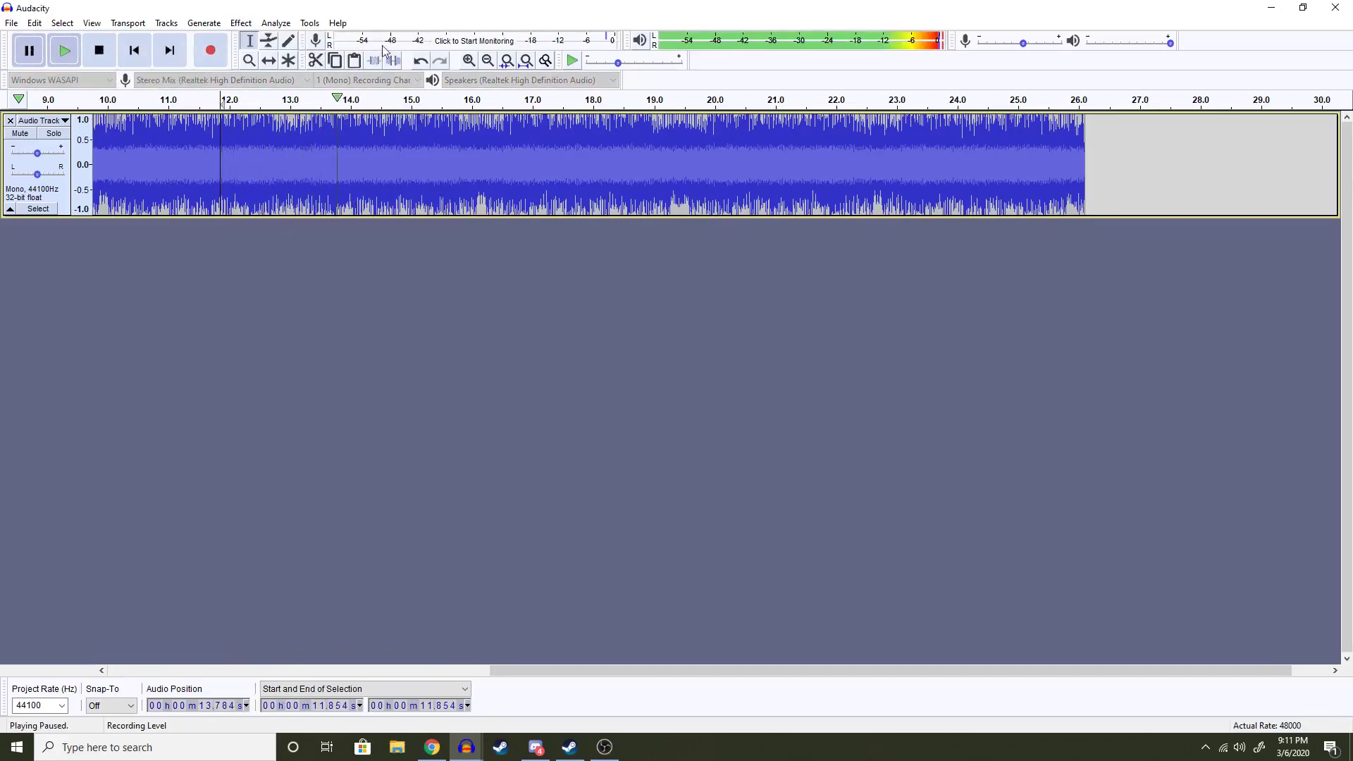
left_click(488, 61)
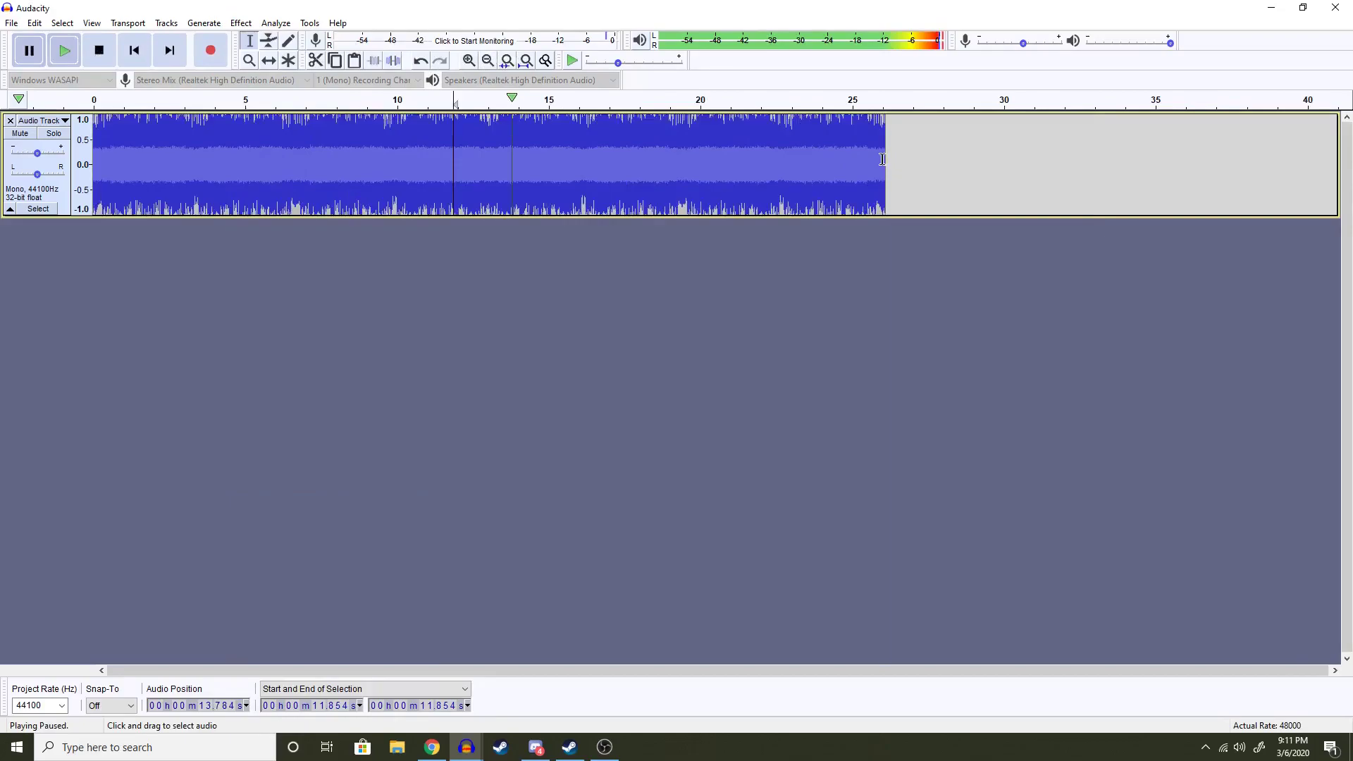
left_click_drag(883, 160, 94, 162)
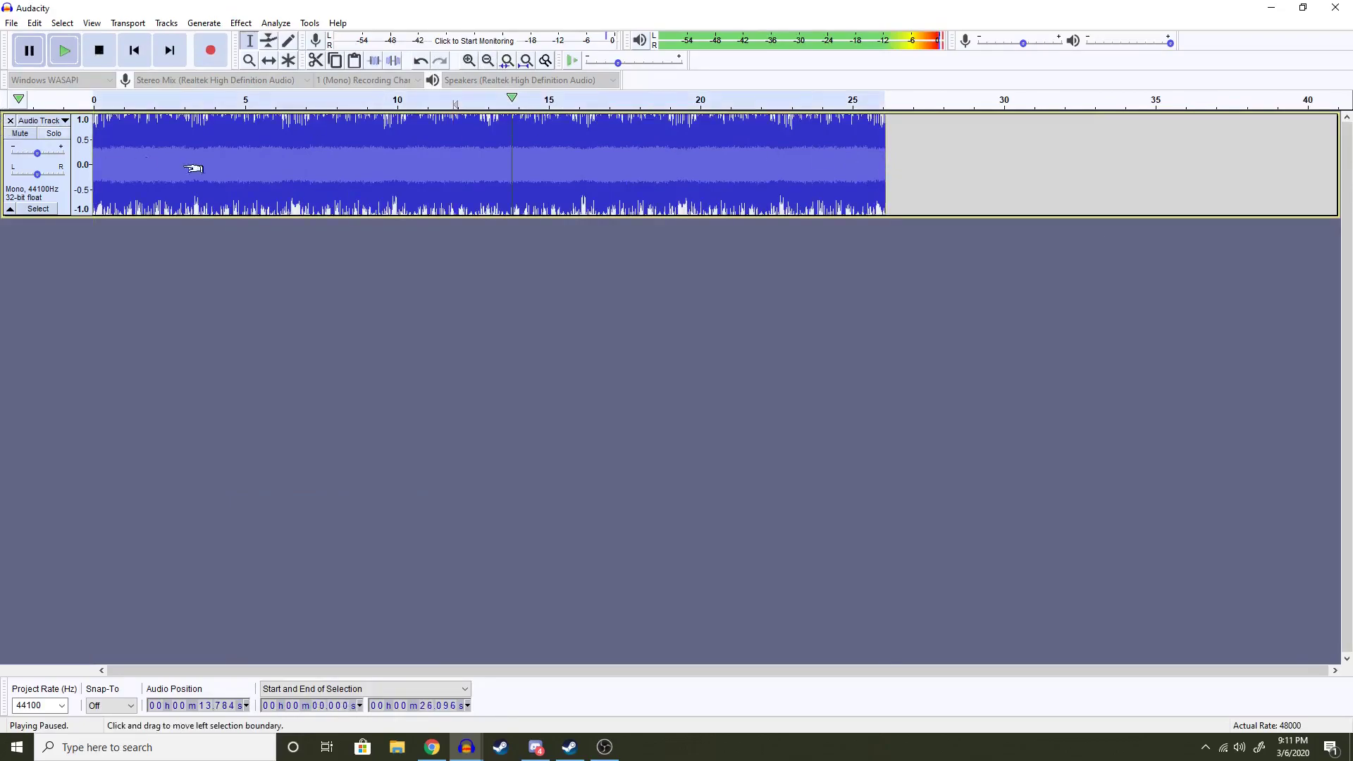
left_click(937, 189)
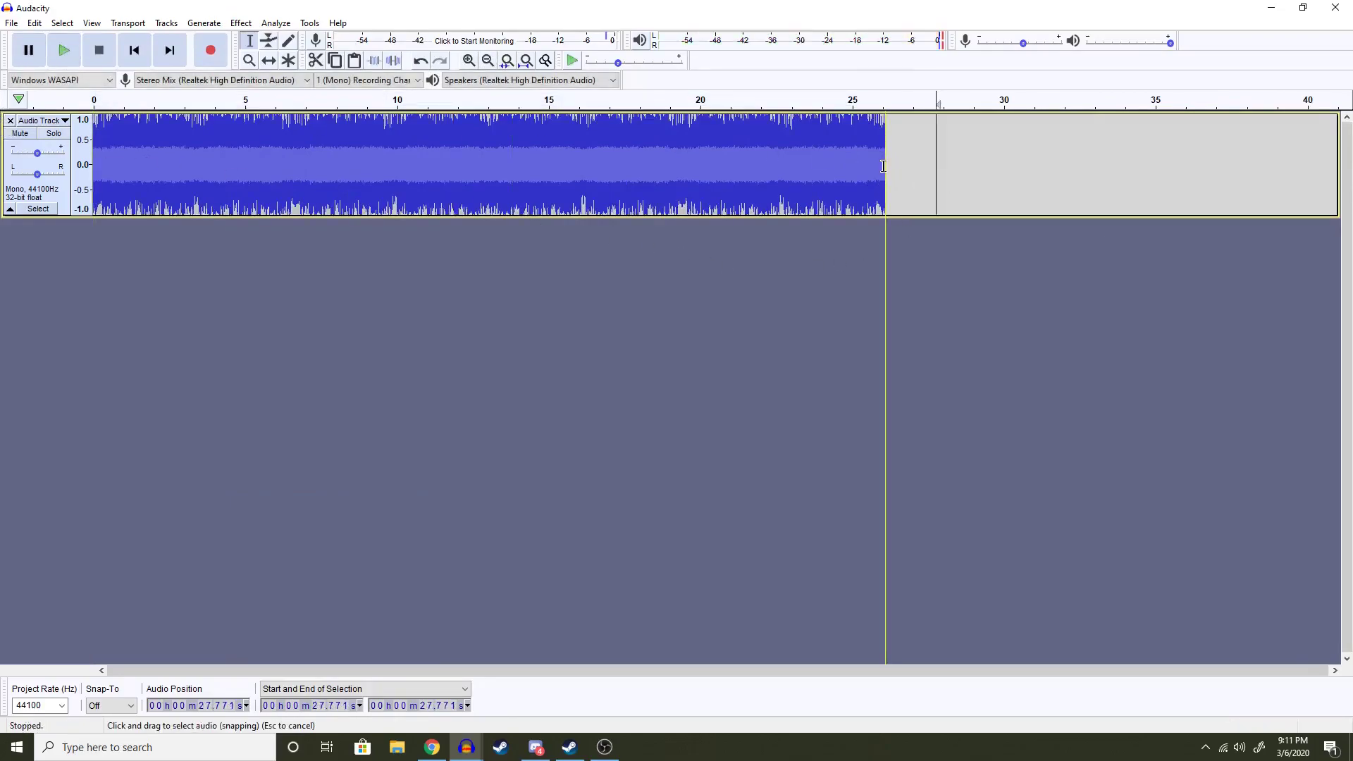
- Paste another horn copy at the clip end and crossfade the new join near 26 s twice
left_click(883, 166)
key("ctrl+v")
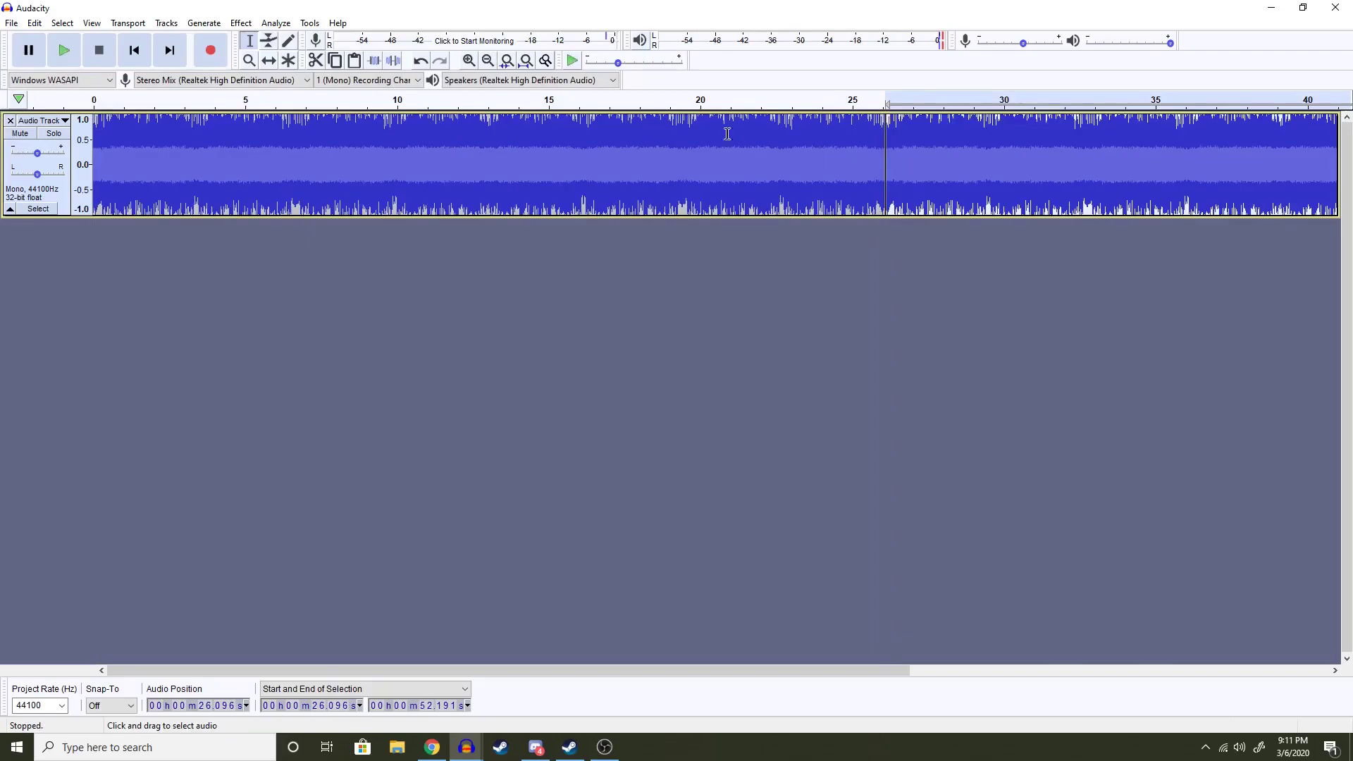
left_click(487, 60)
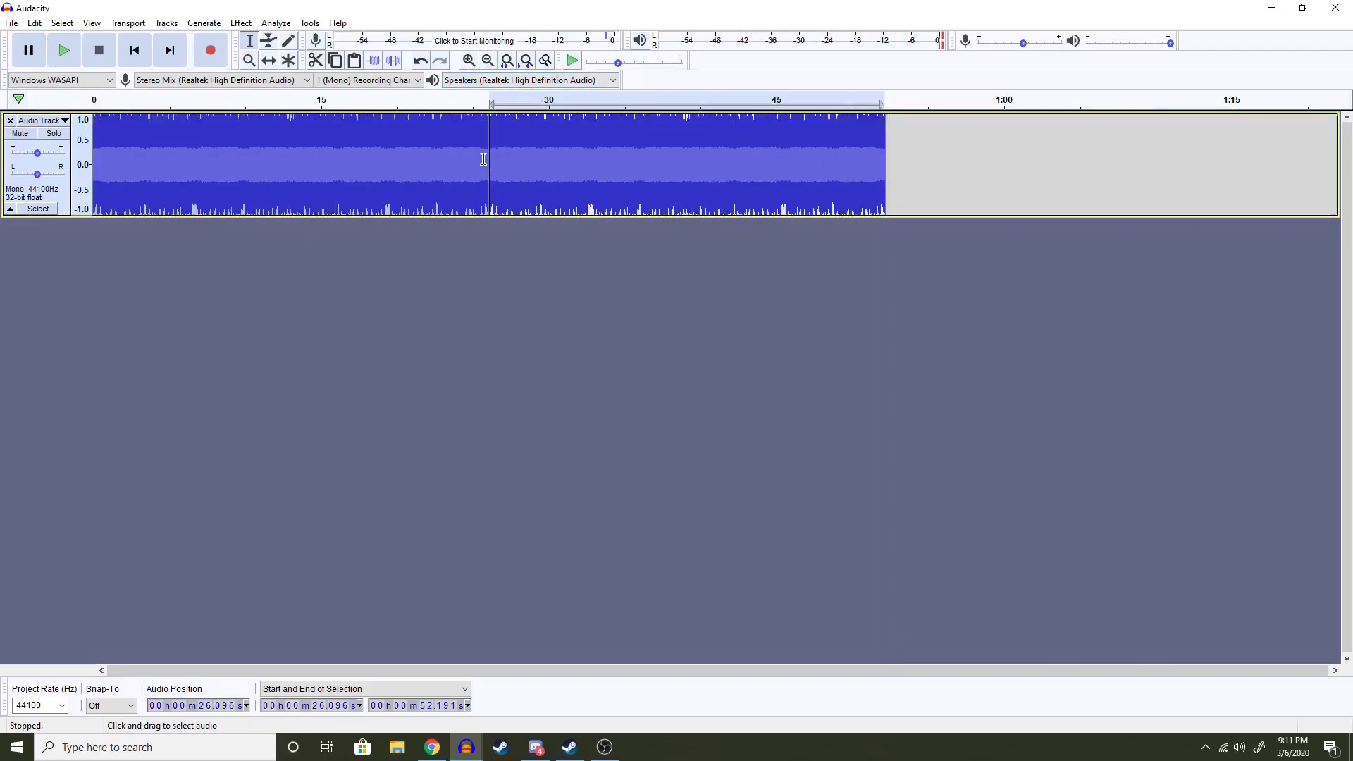
left_click_drag(484, 159, 497, 161)
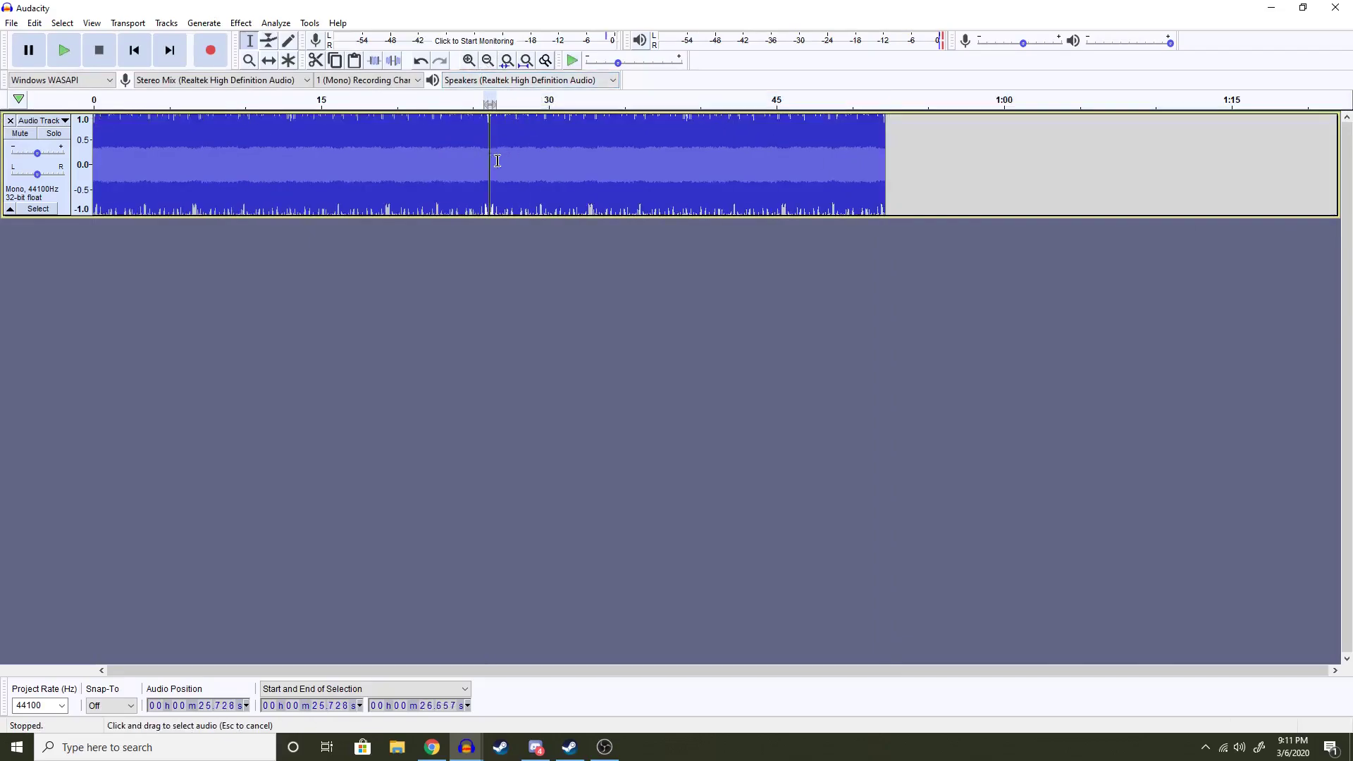
left_click(242, 22)
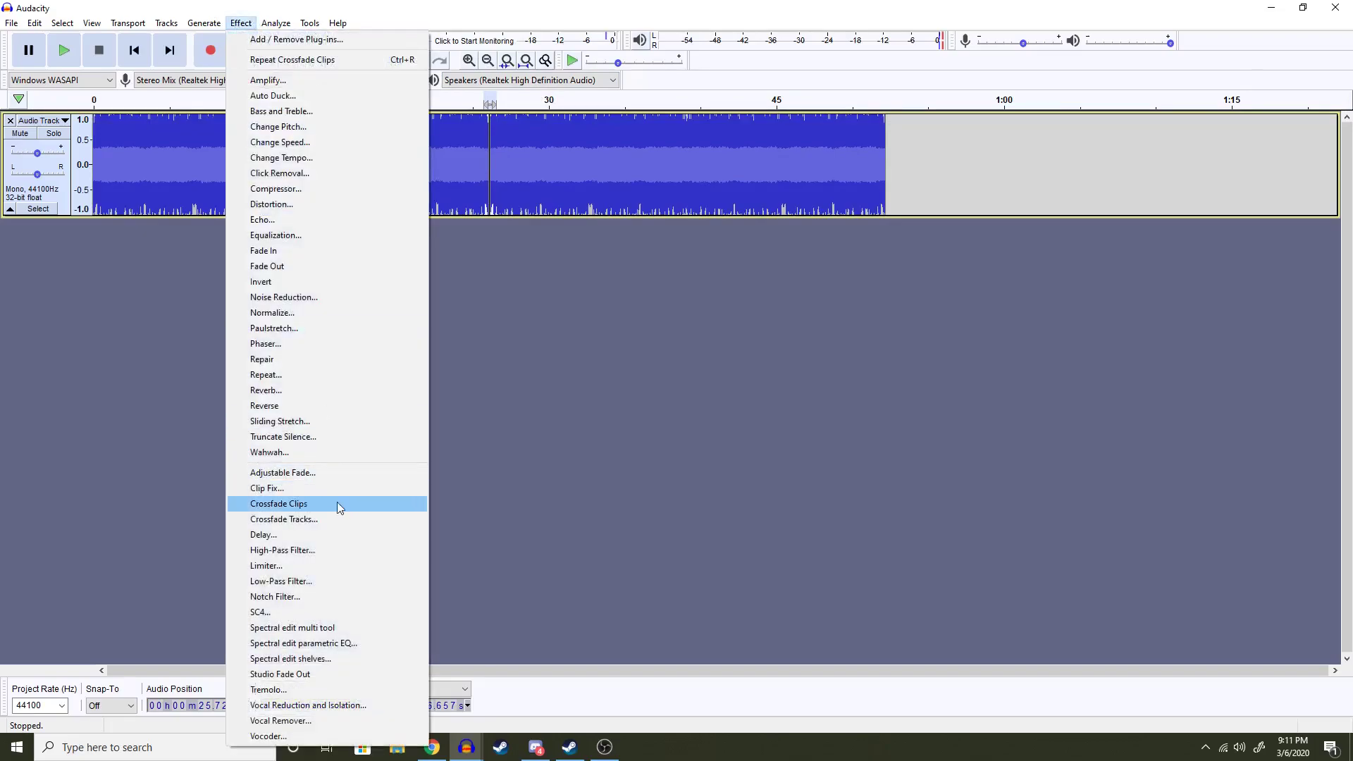
left_click(340, 508)
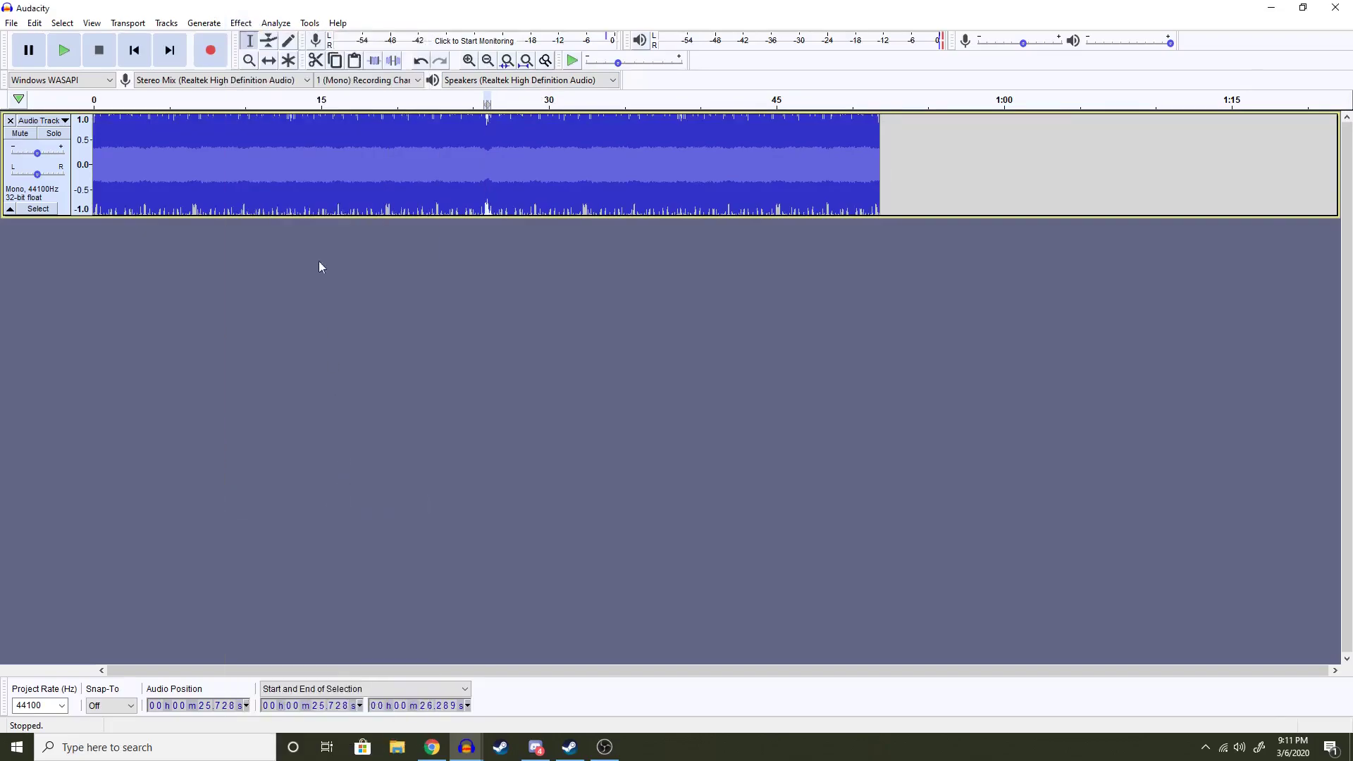
left_click(241, 23)
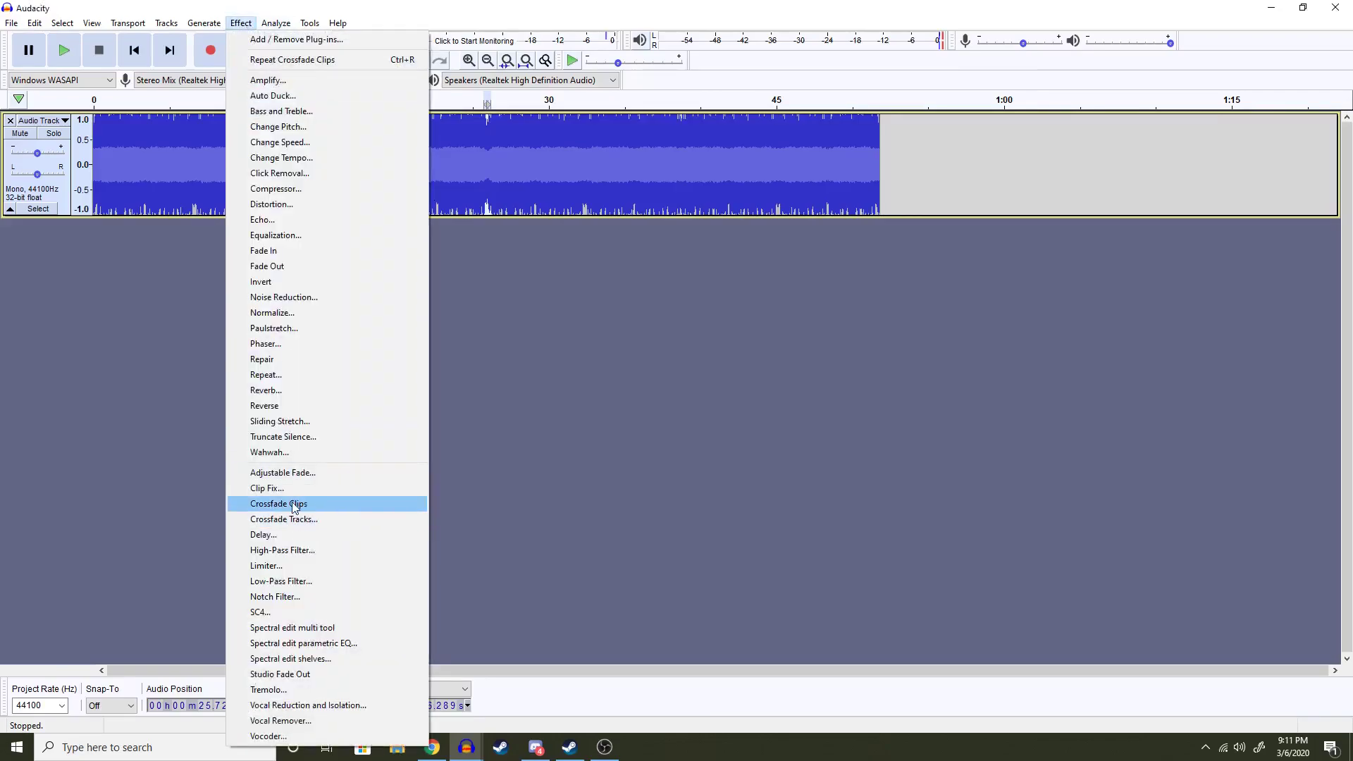
left_click(294, 508)
- Listen to the new join, then select the whole lengthened clip
left_click(478, 148)
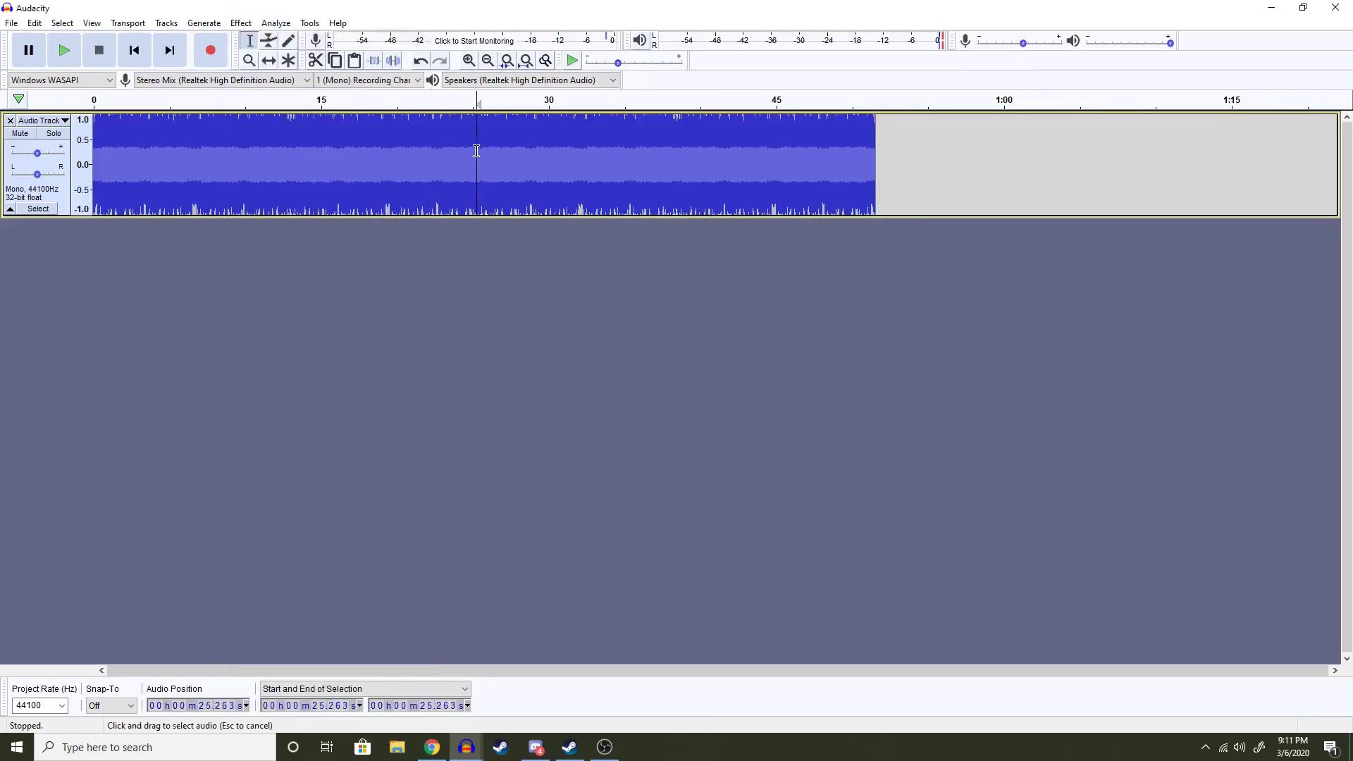
left_click(67, 57)
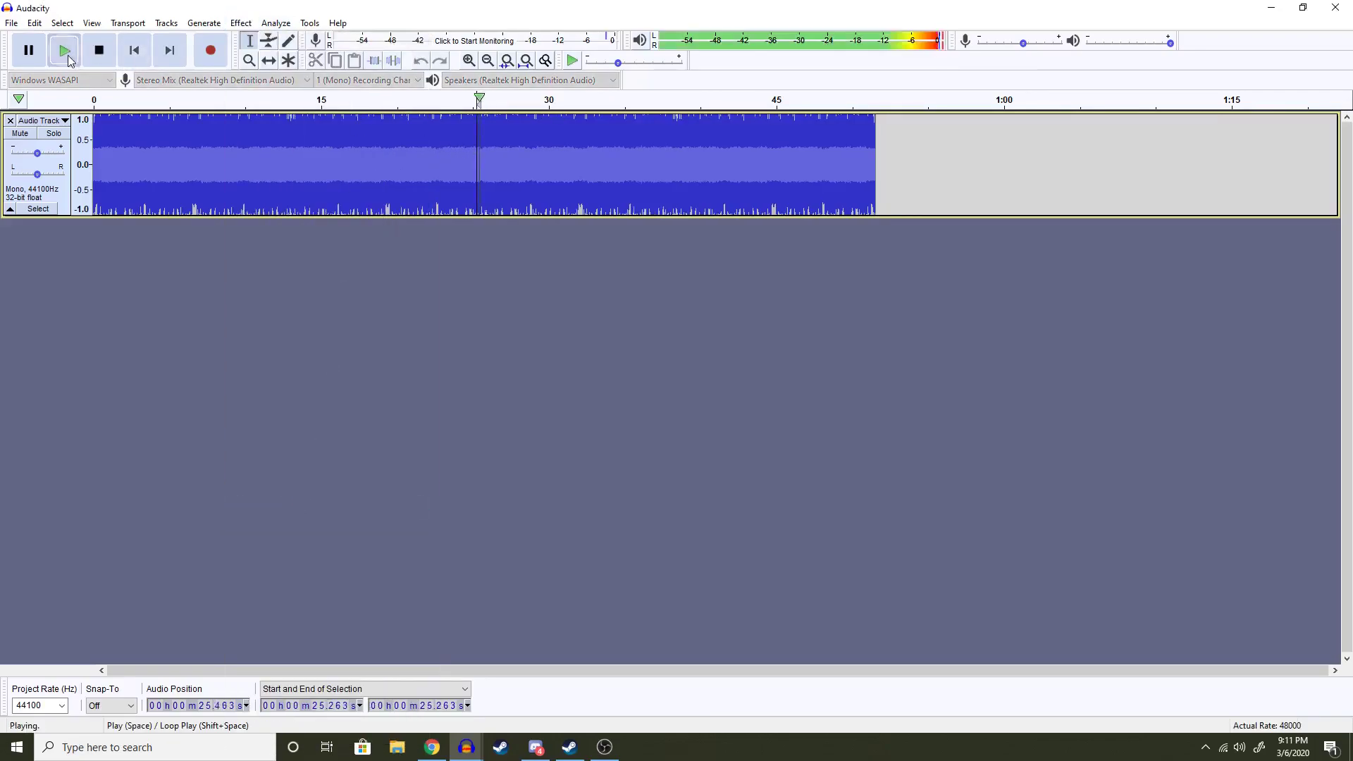
left_click(28, 50)
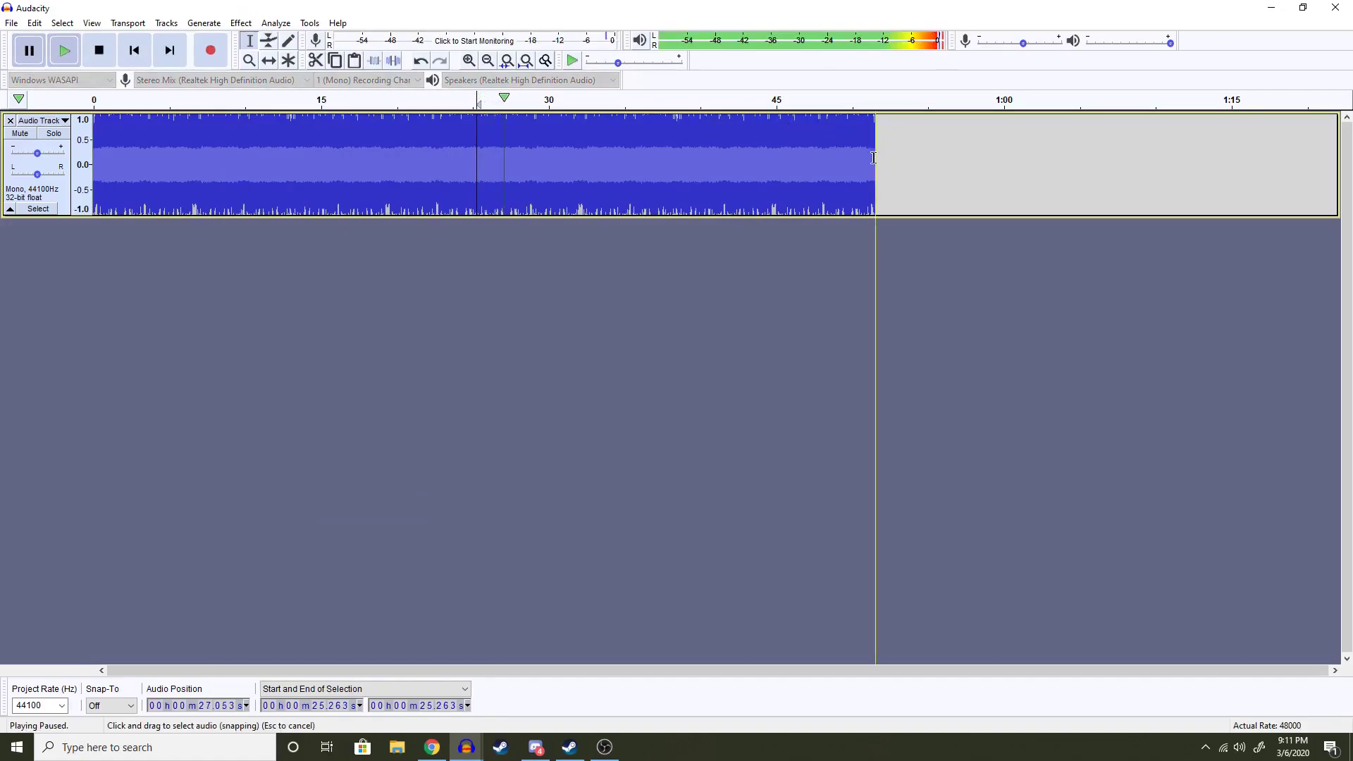
left_click_drag(874, 157, 7, 150)
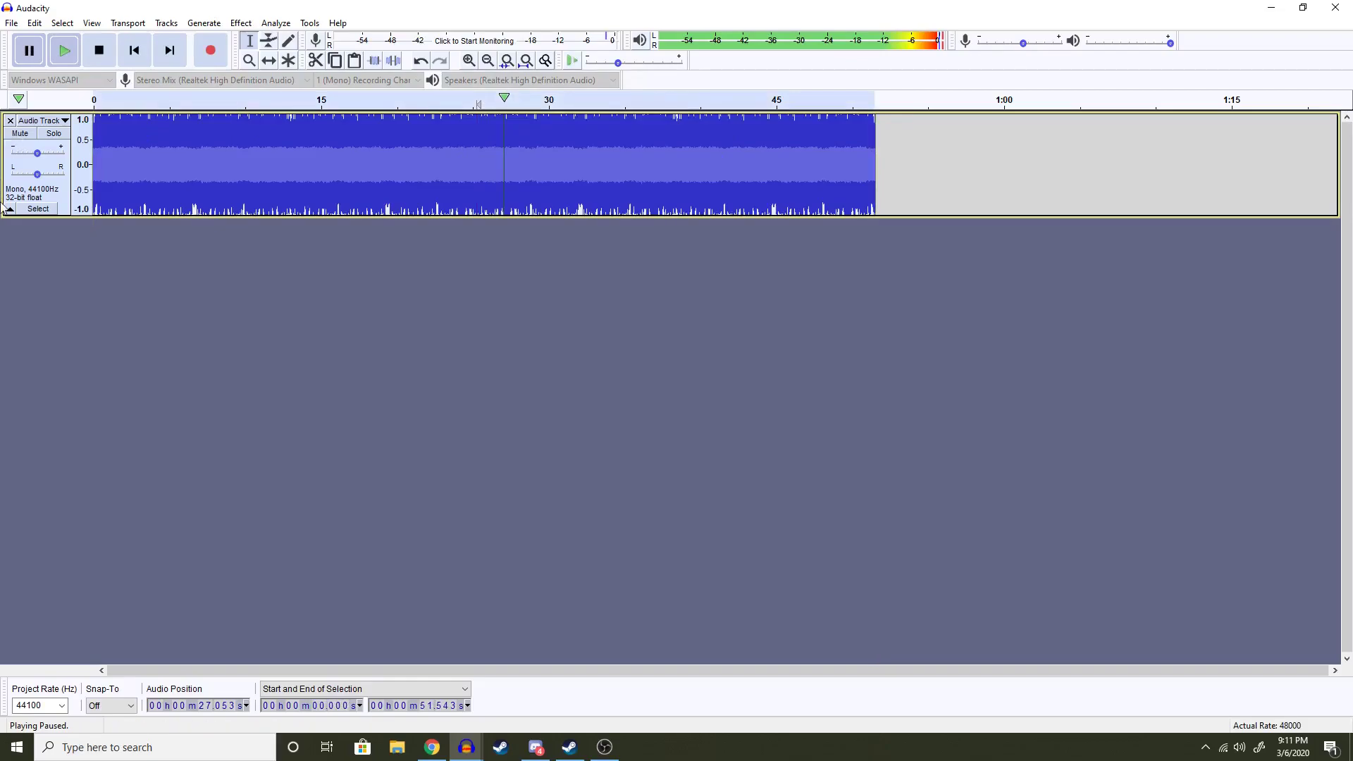
left_click(934, 170)
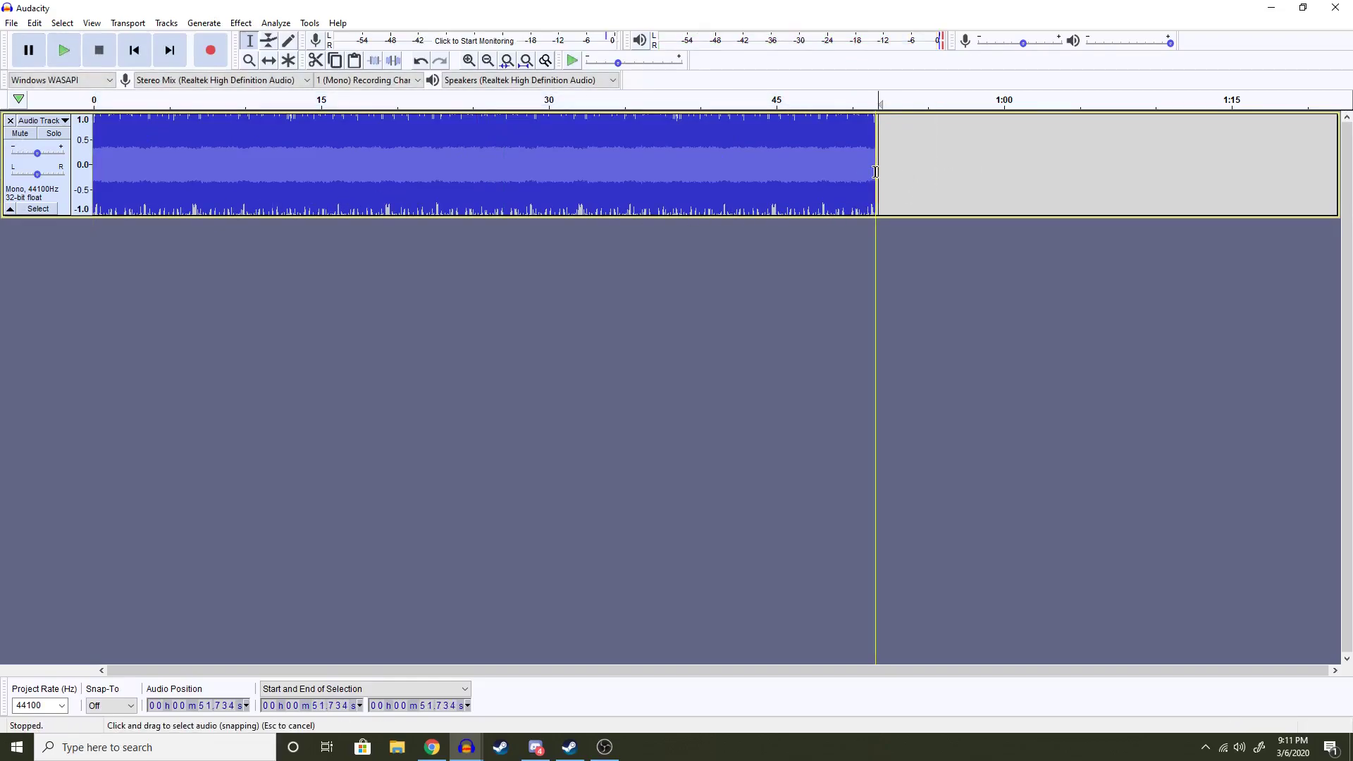
- Paste one more horn copy at the end and crossfade the new join near 51 s twice
left_click(865, 176)
key("ctrl+v")
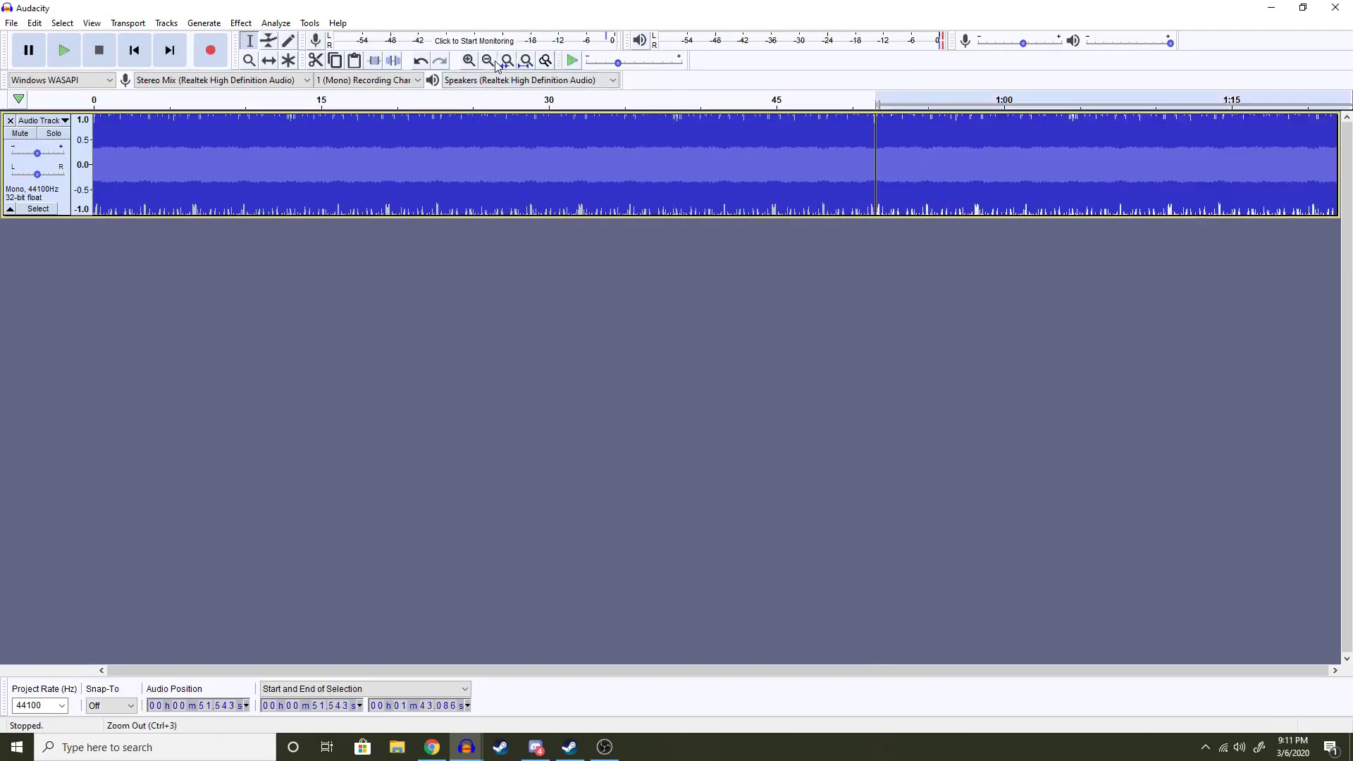
left_click(496, 62)
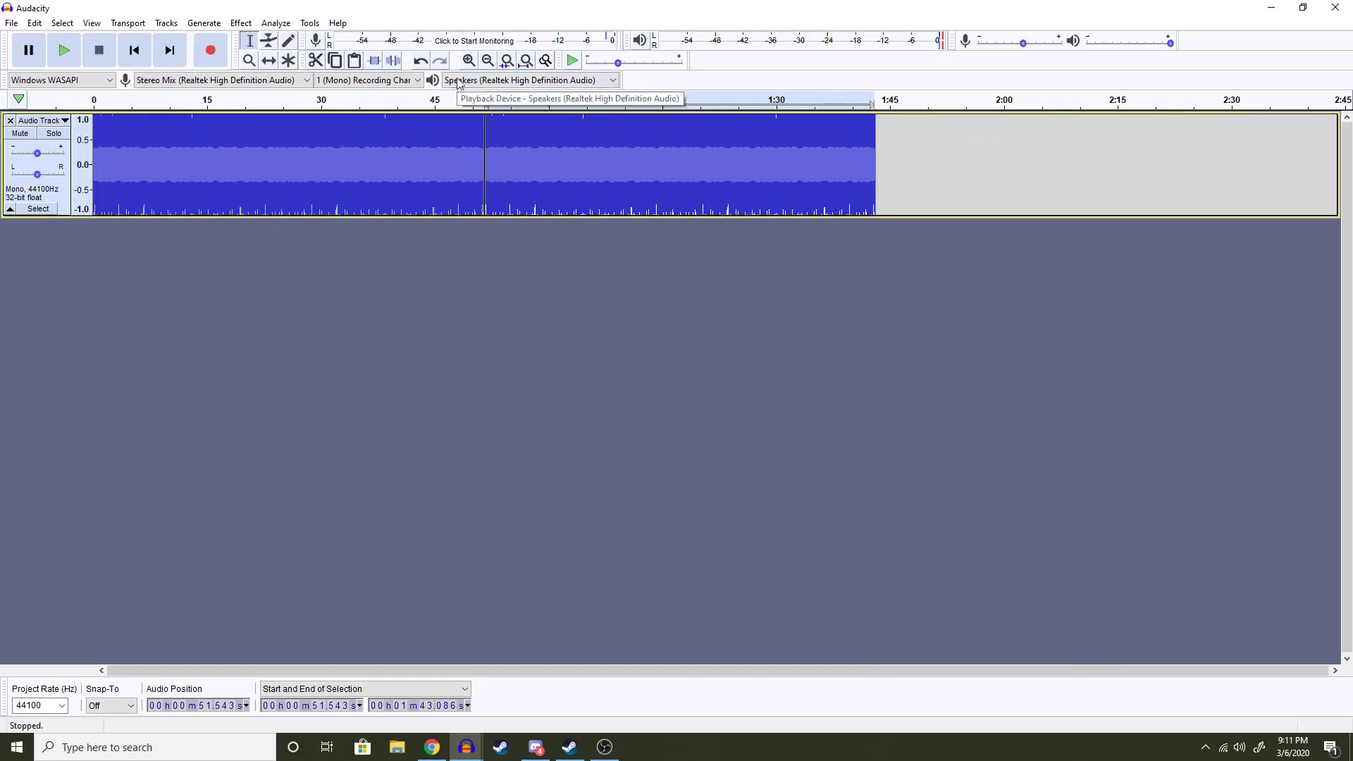
left_click(469, 60)
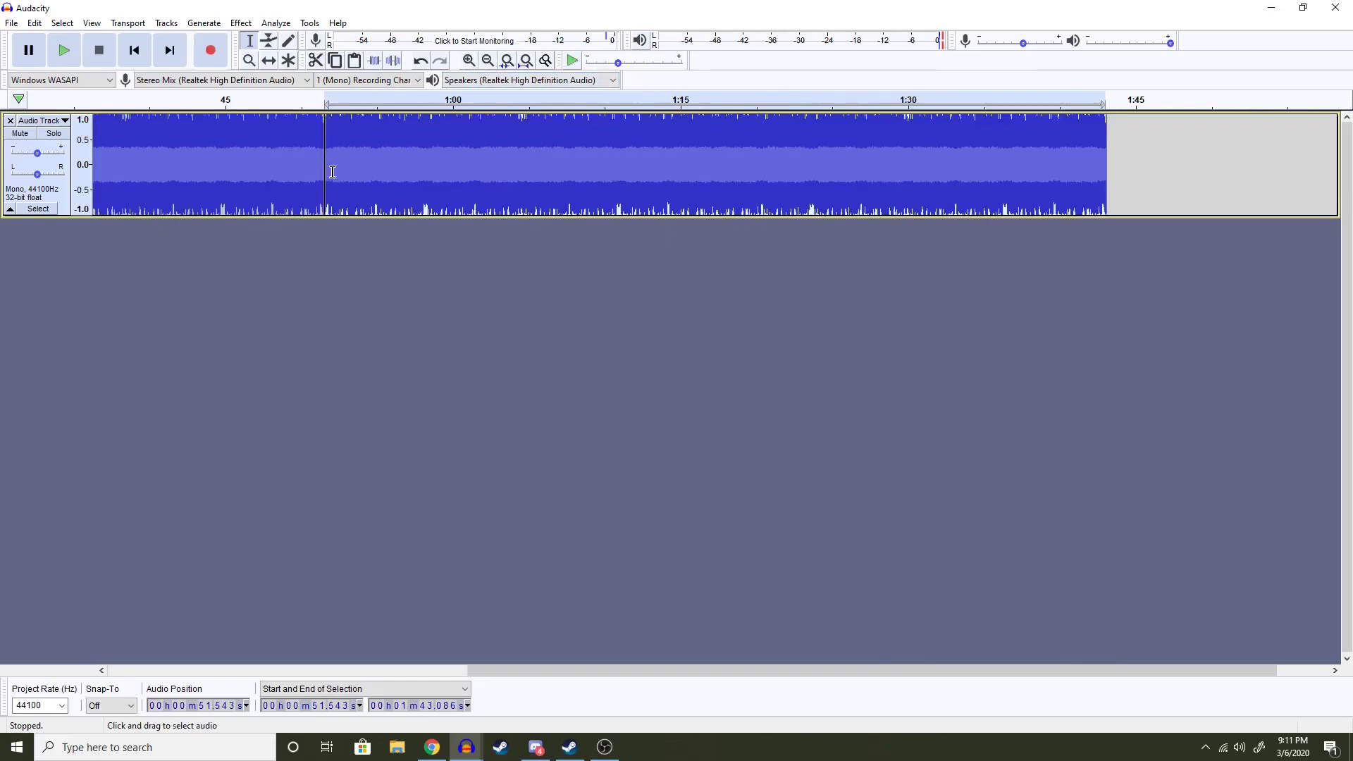
left_click_drag(318, 156, 333, 156)
left_click(241, 23)
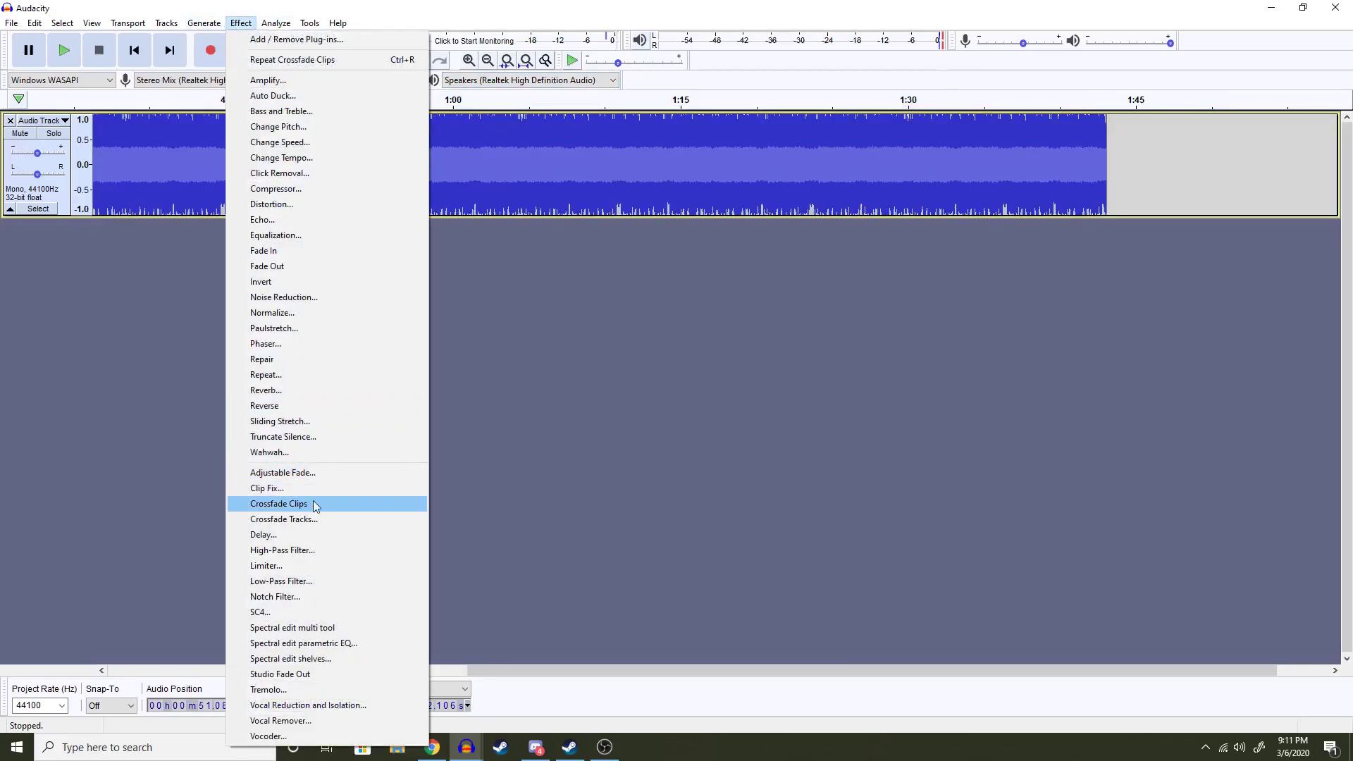
left_click(315, 505)
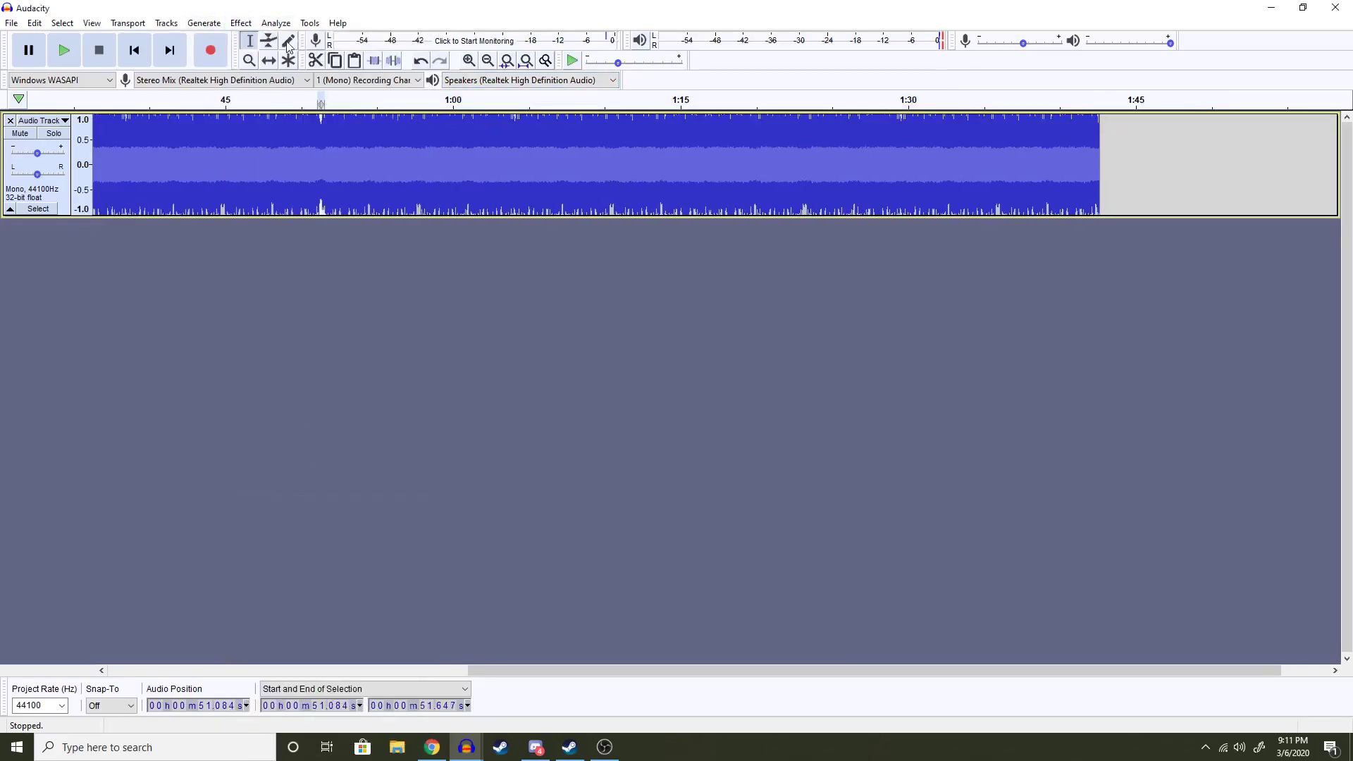
left_click(241, 24)
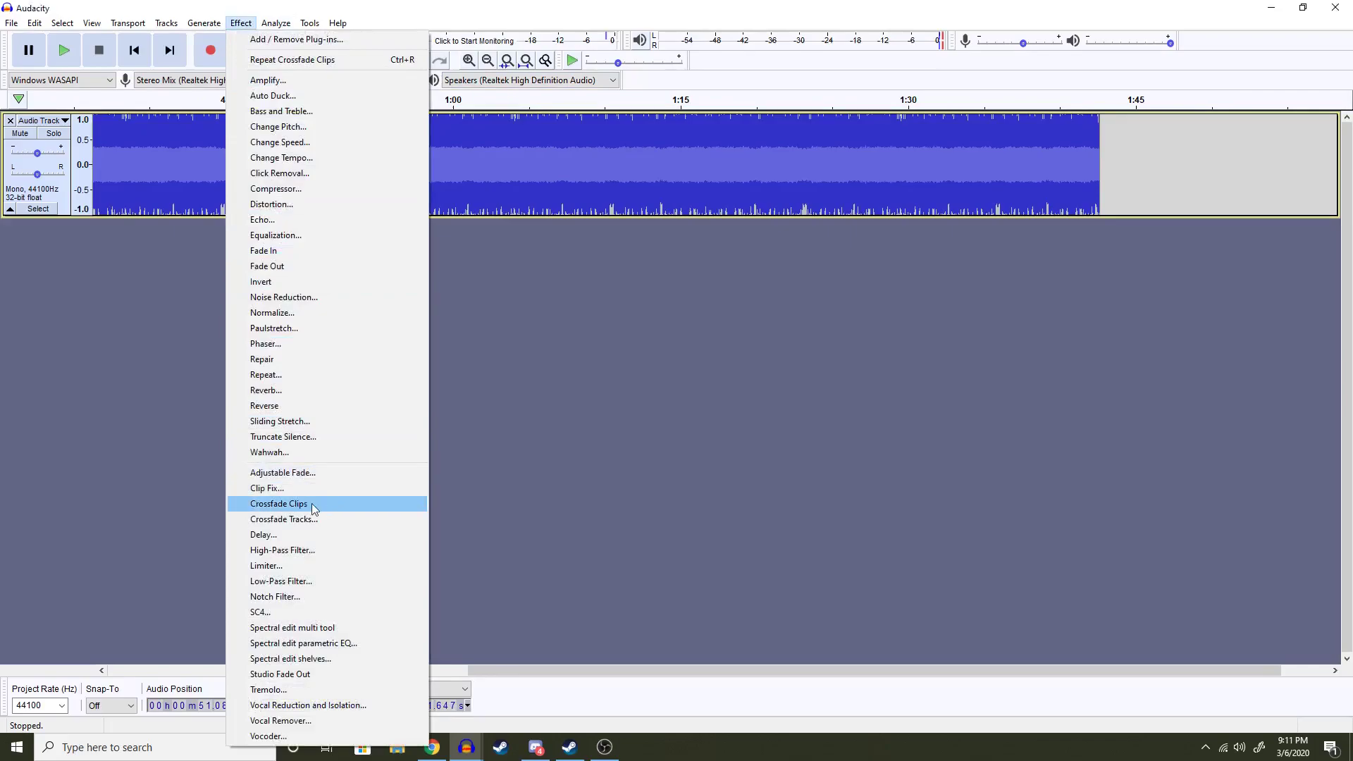
left_click(317, 504)
- Play back the crossfaded join near 51 s to check it
left_click(308, 154)
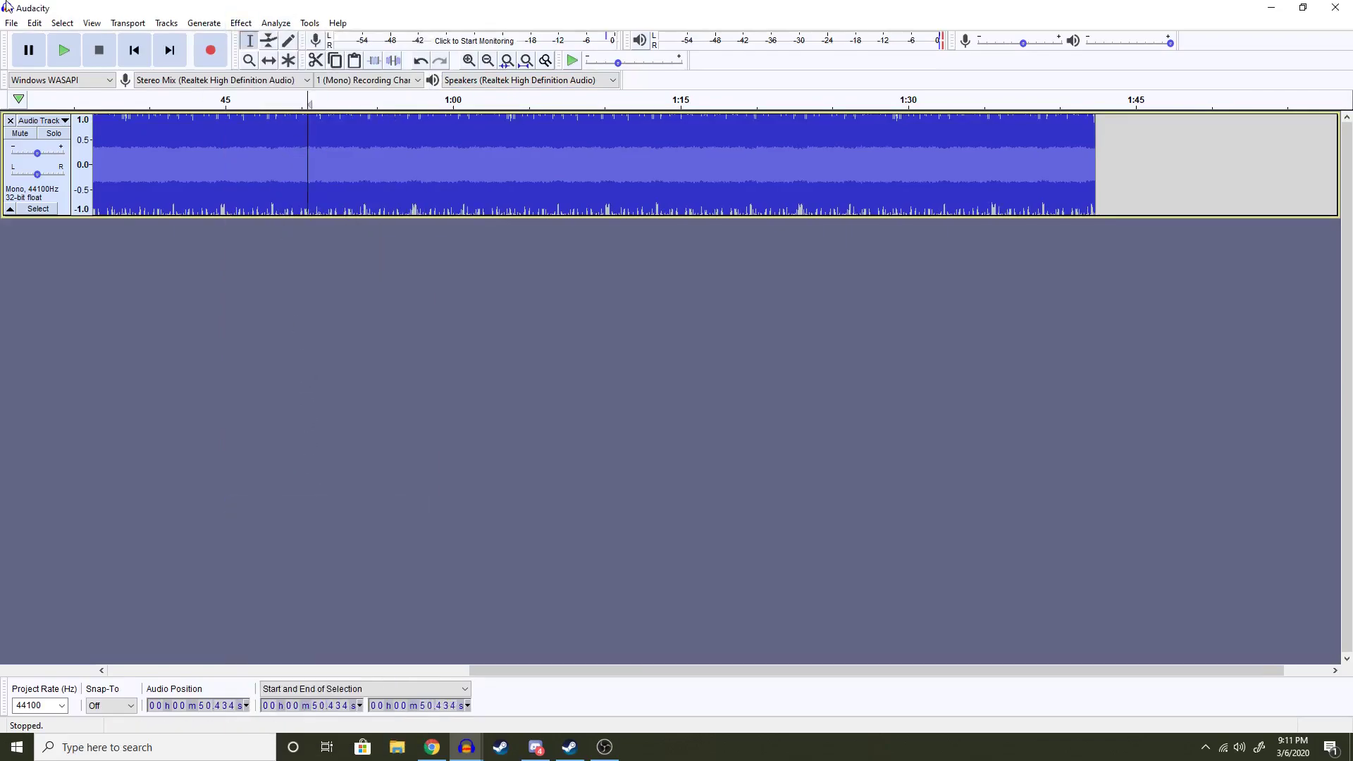
left_click(73, 51)
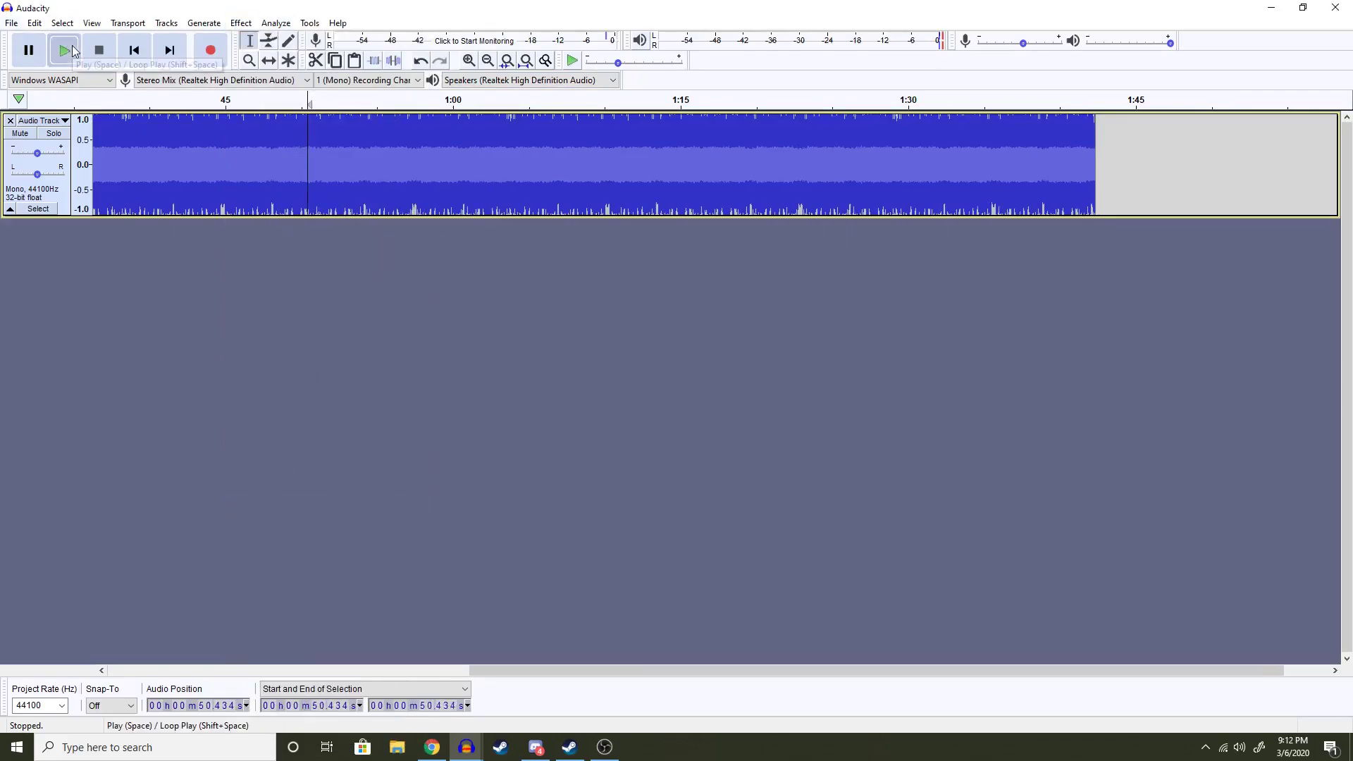
left_click(37, 59)
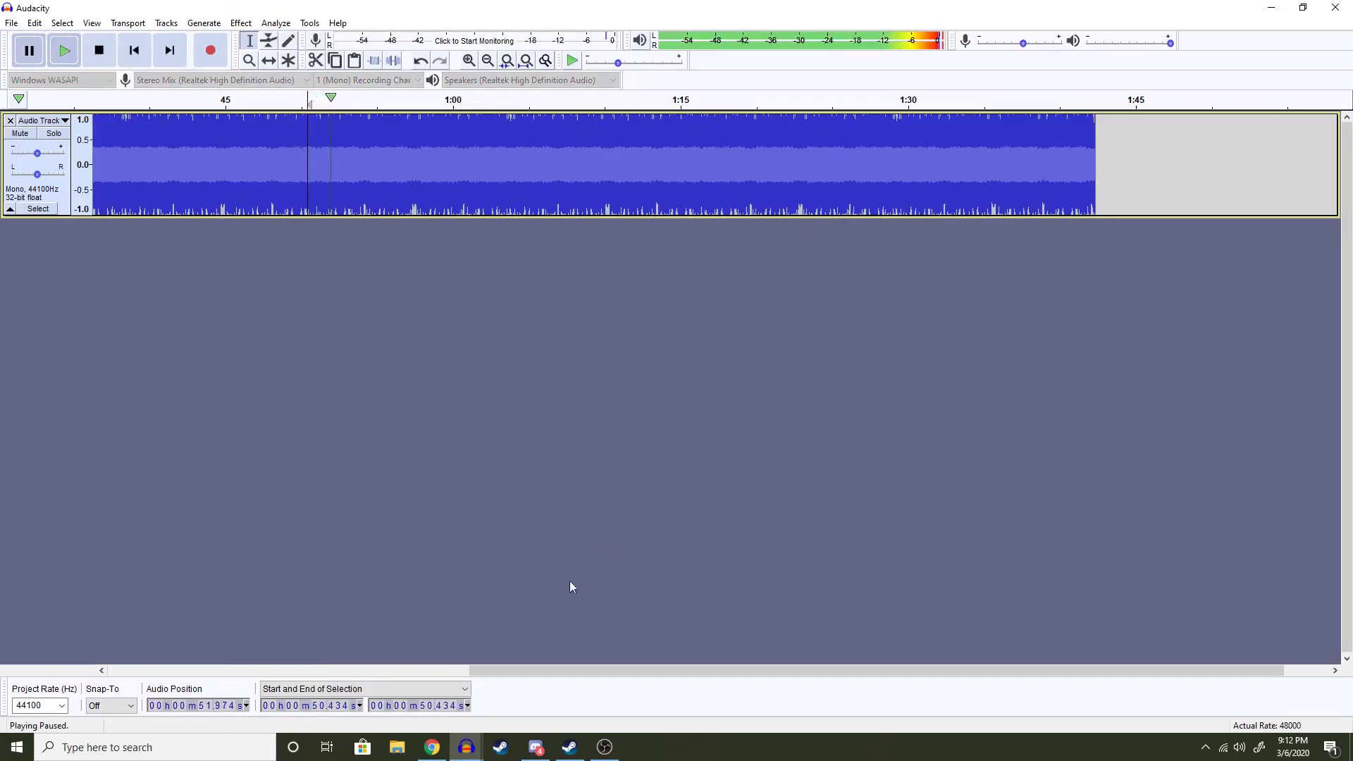
left_click_drag(567, 670, 141, 656)
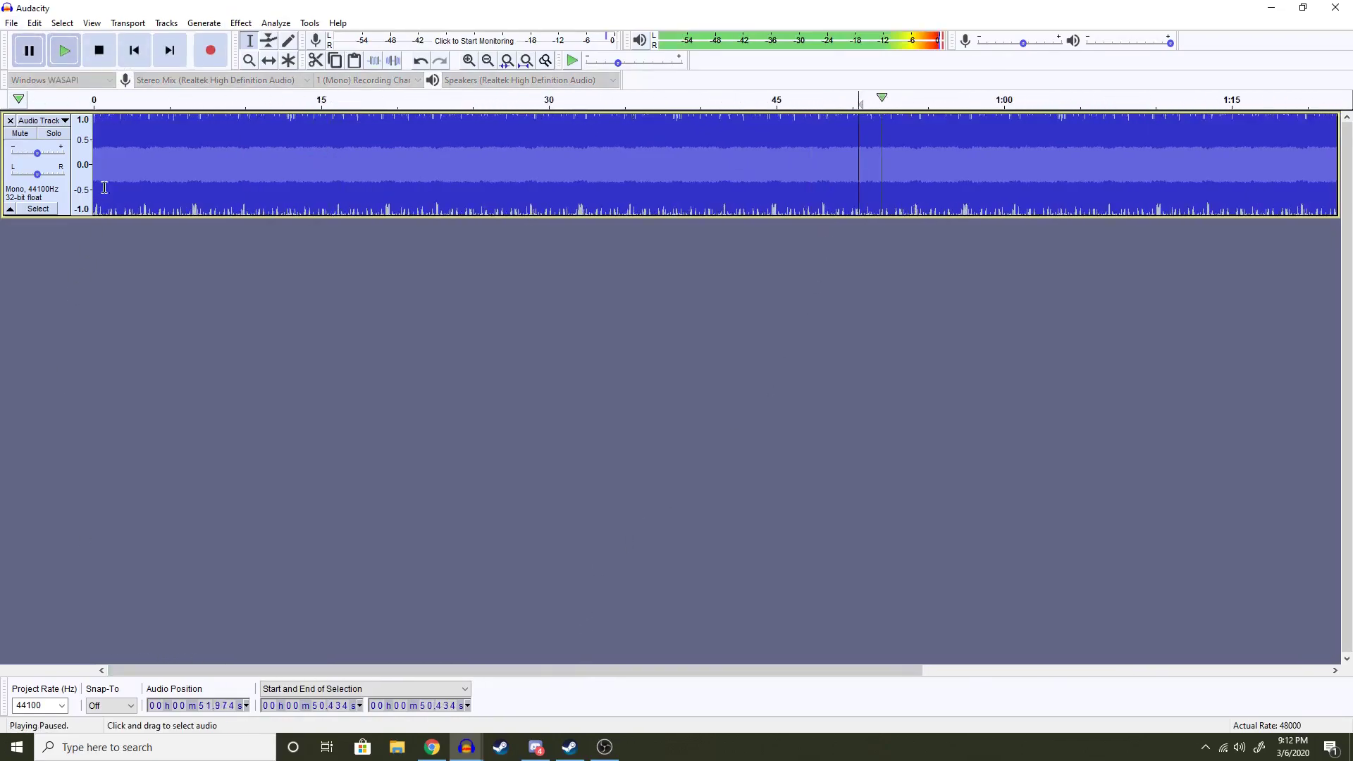
- Play the recording from 0 s, pause about 7 s in, and zoom to fit the clip
left_click(93, 141)
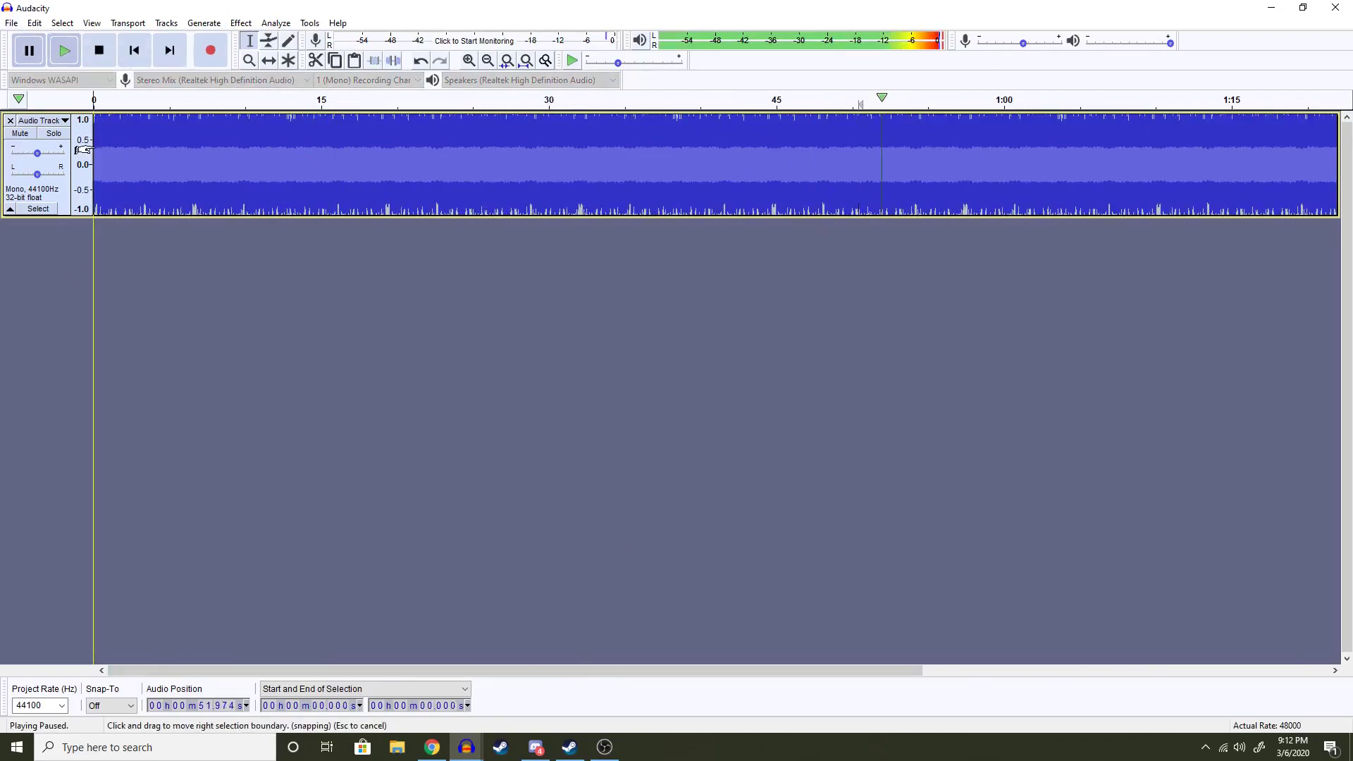
left_click(64, 55)
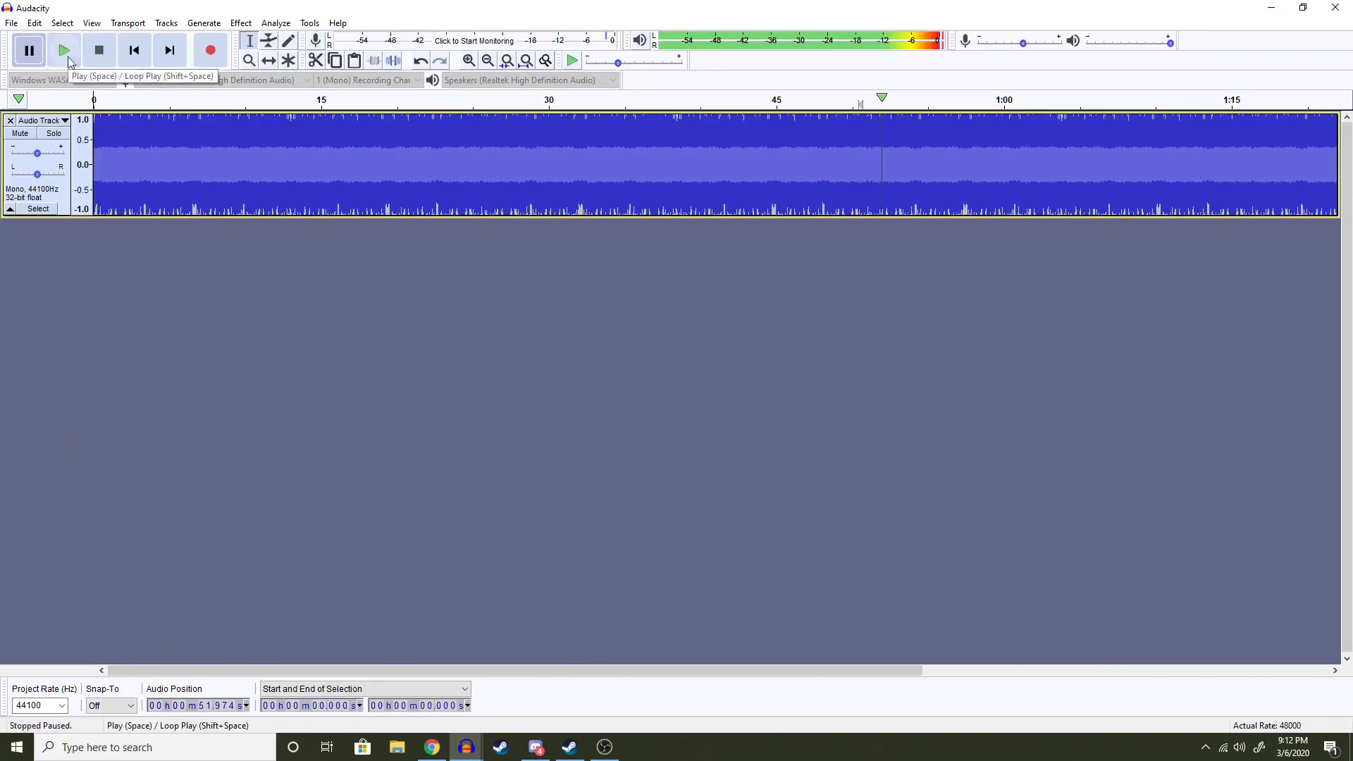
left_click(27, 55)
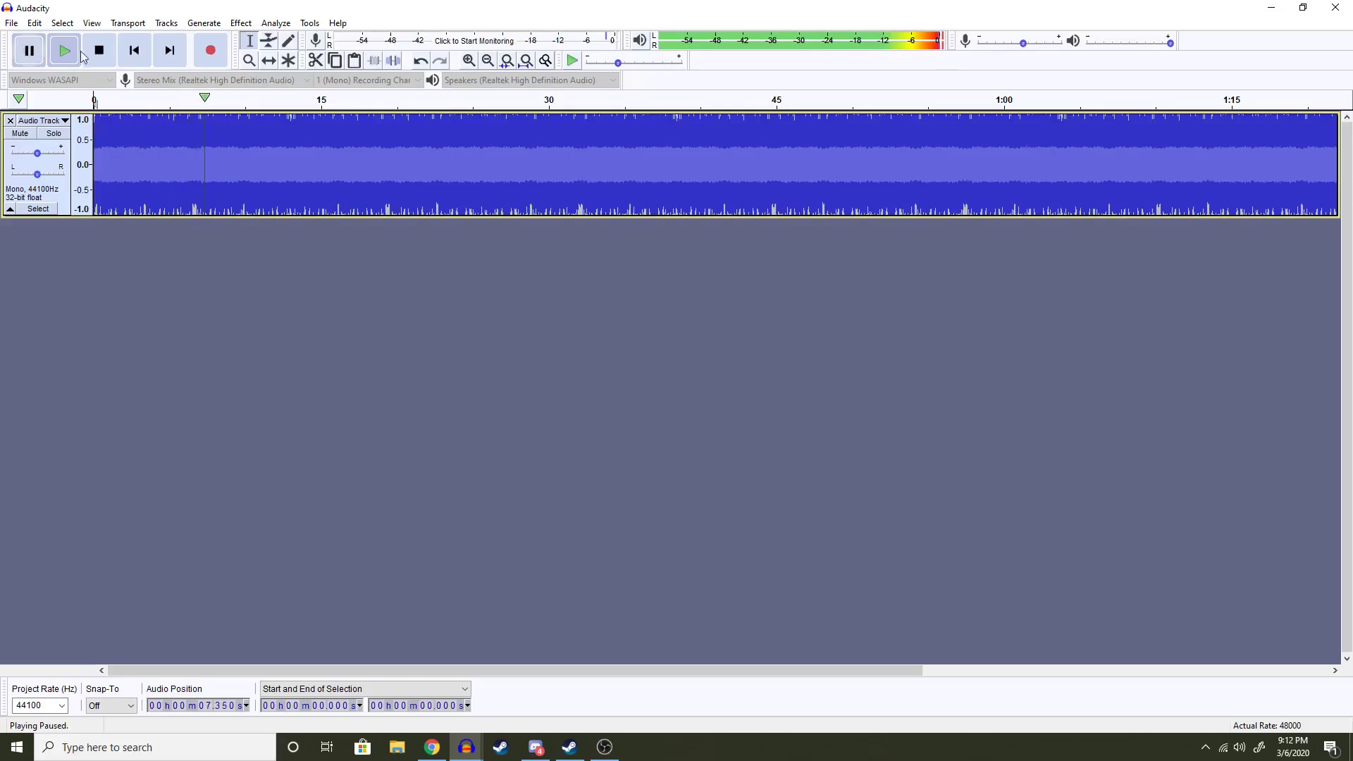
left_click(488, 61)
left_click(488, 61)
left_click(469, 61)
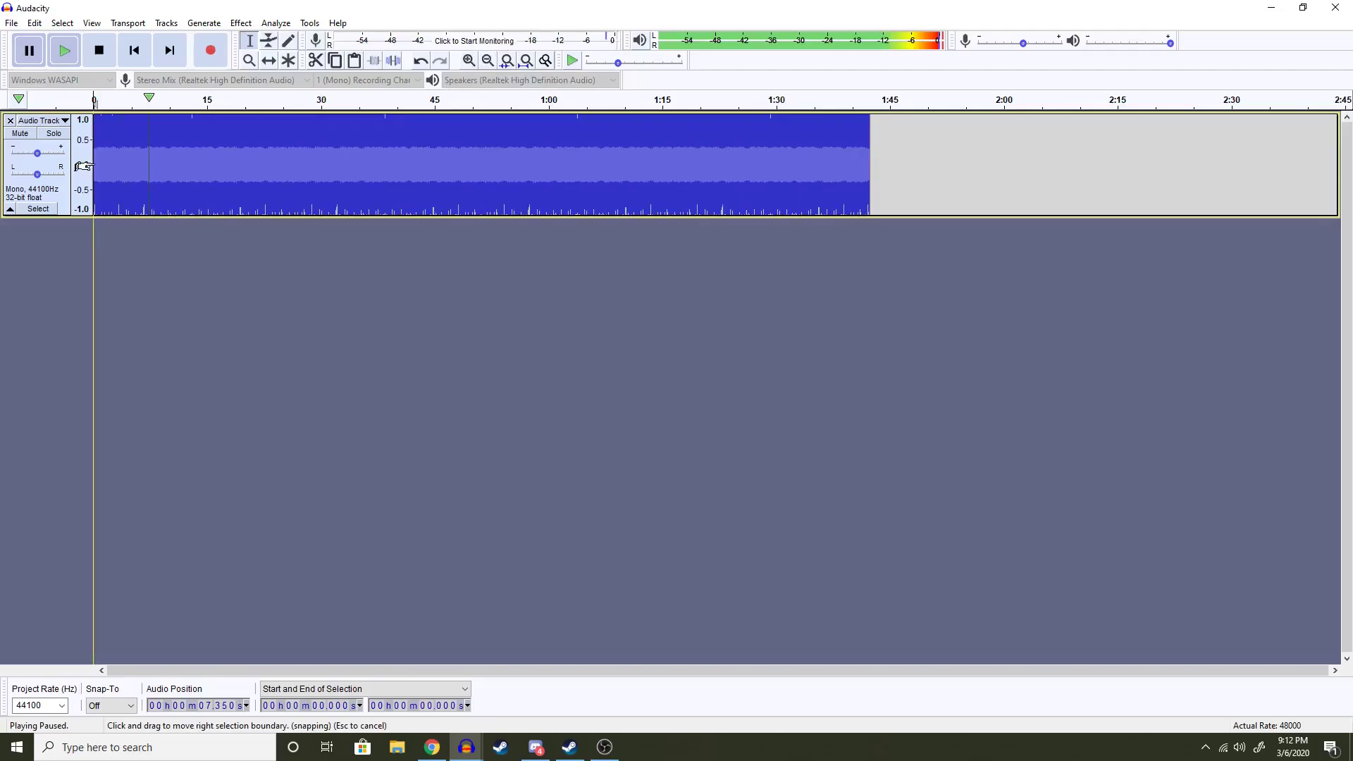
- In the other project, select the whole 1.788-second short clip
mouse_move(466, 746)
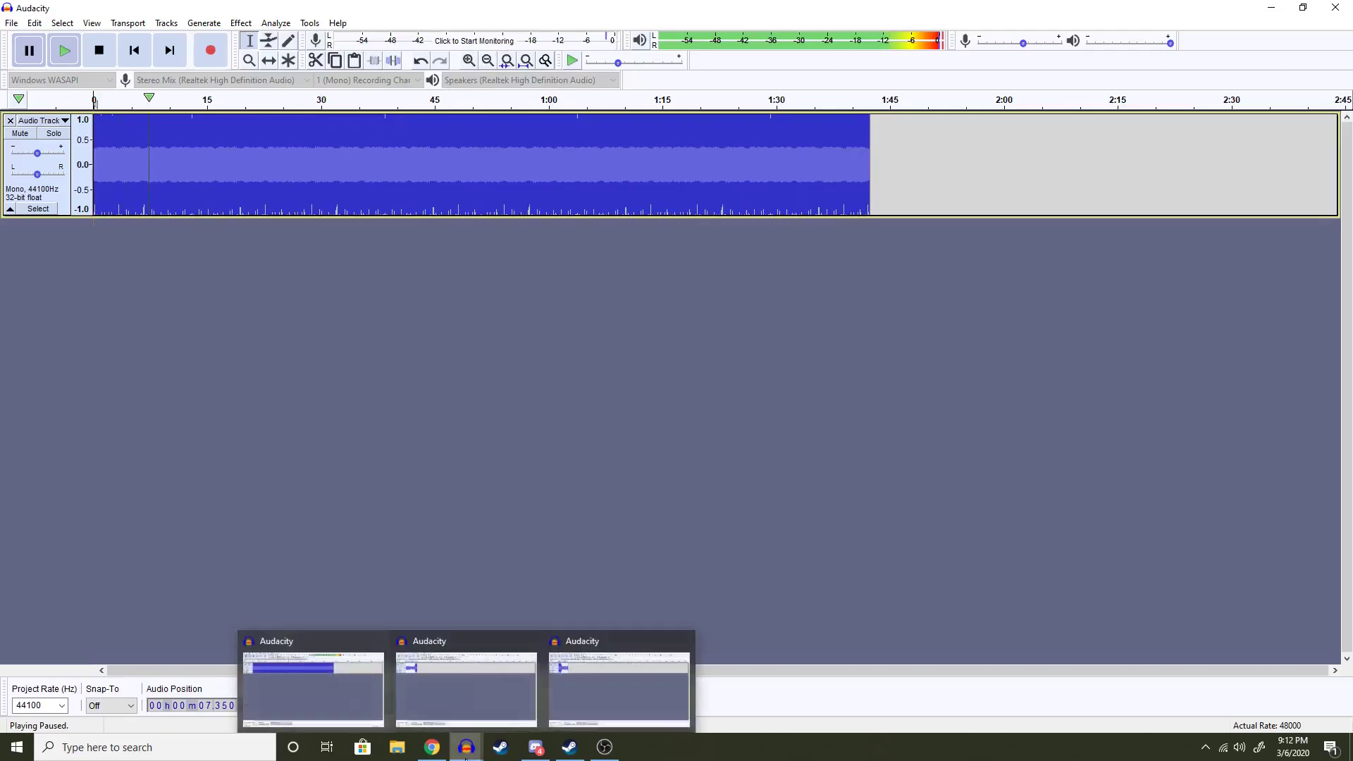
left_click(439, 691)
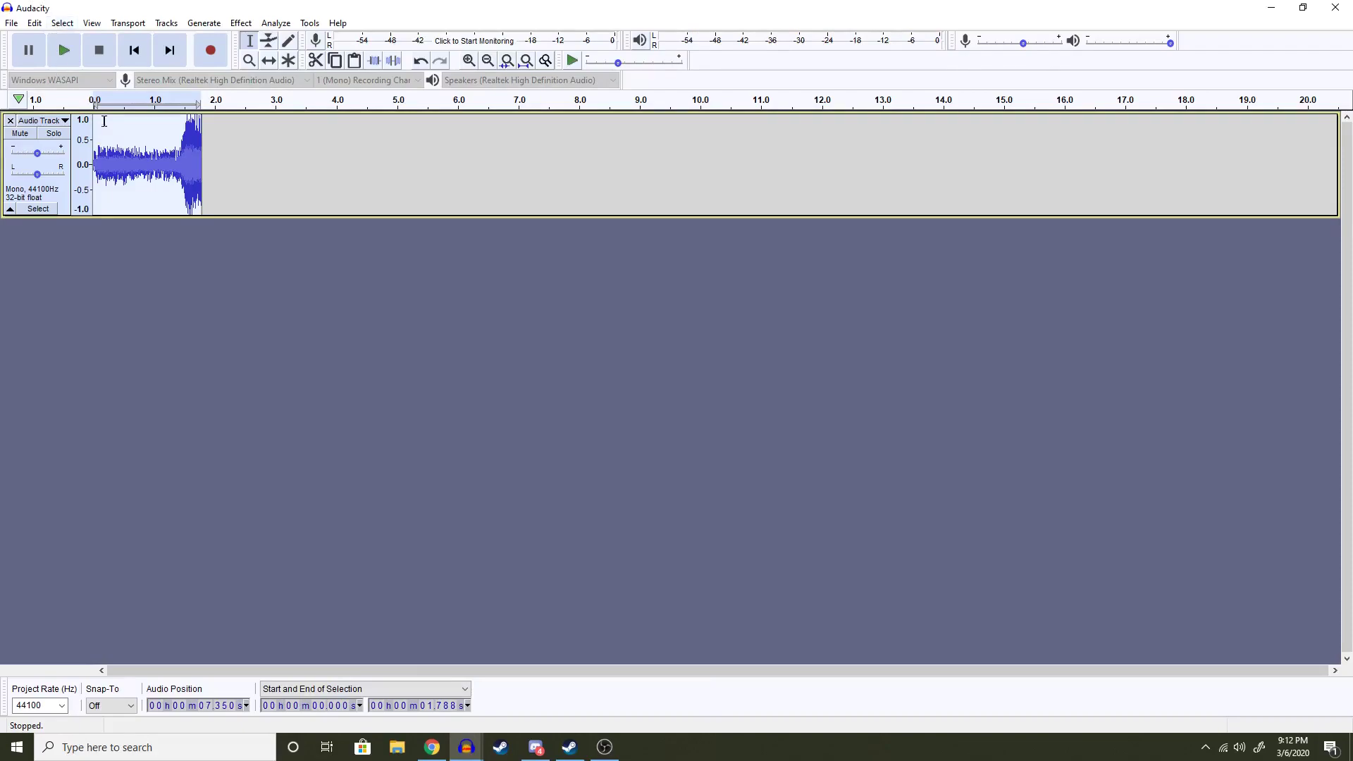
left_click(260, 180)
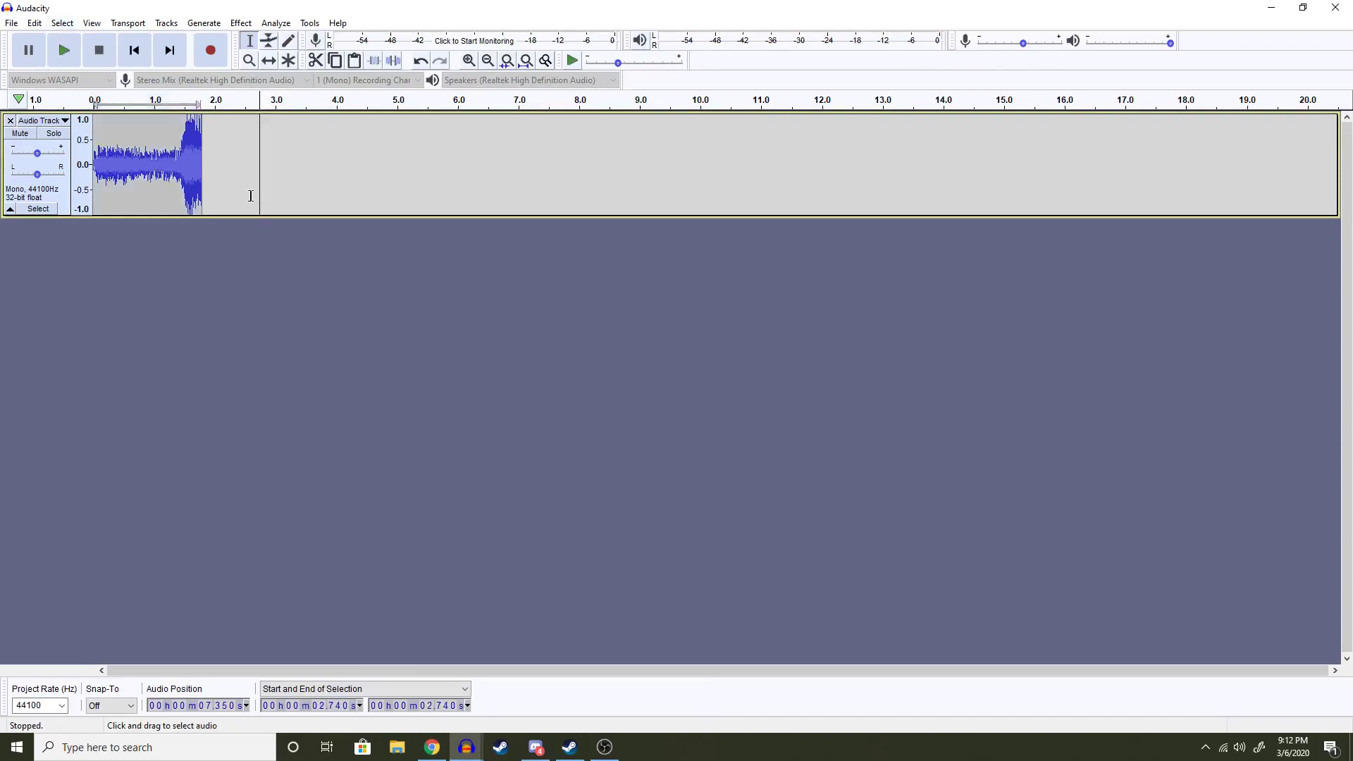
left_click(95, 176)
double_click(146, 182)
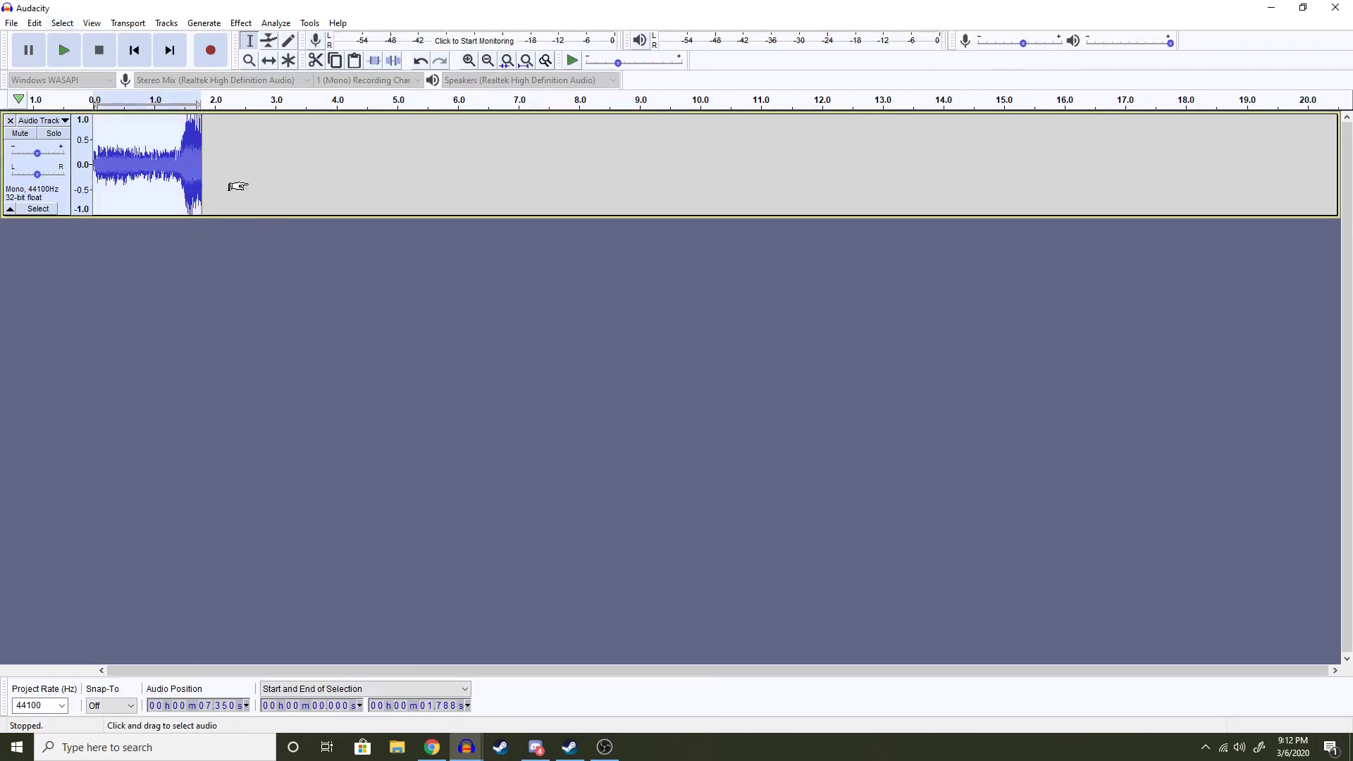
- Paste the short clip at 0 s of the long recording and play through the join
mouse_move(468, 753)
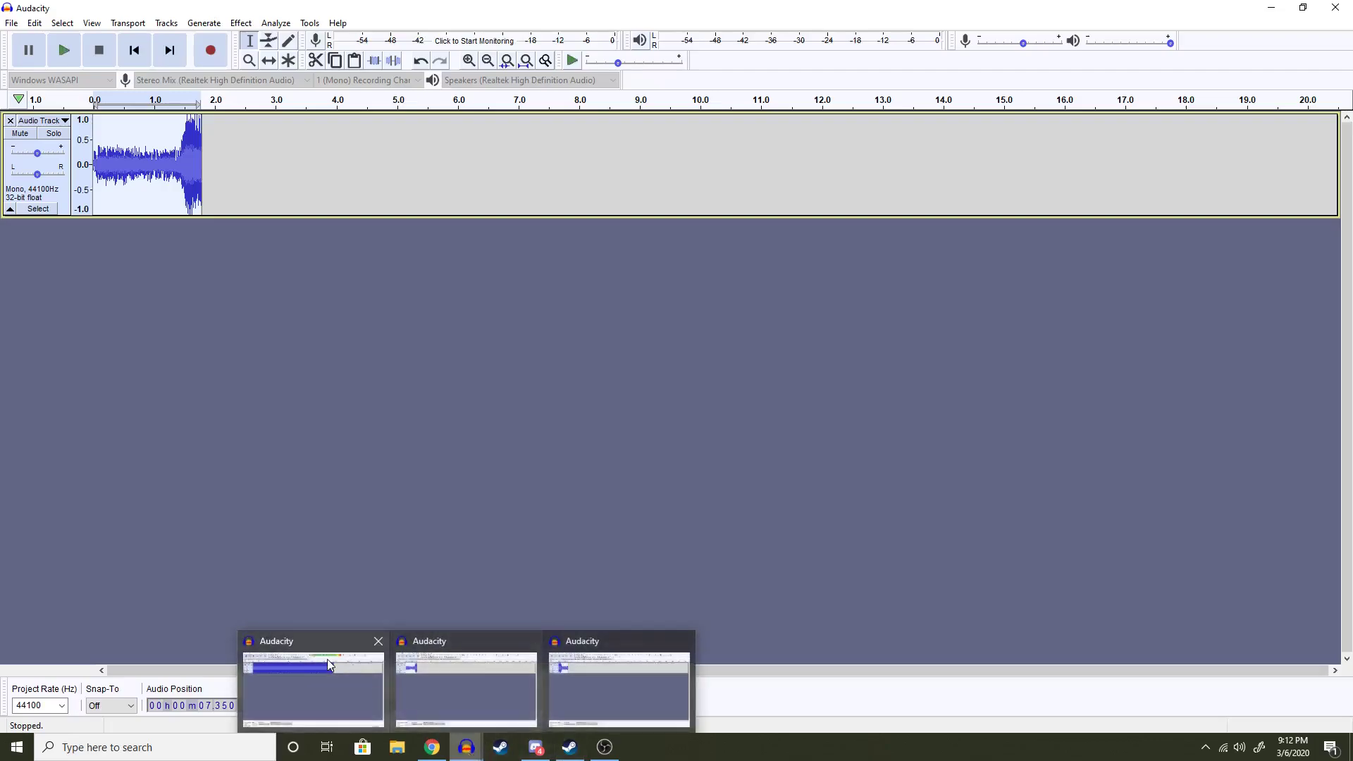
left_click(327, 659)
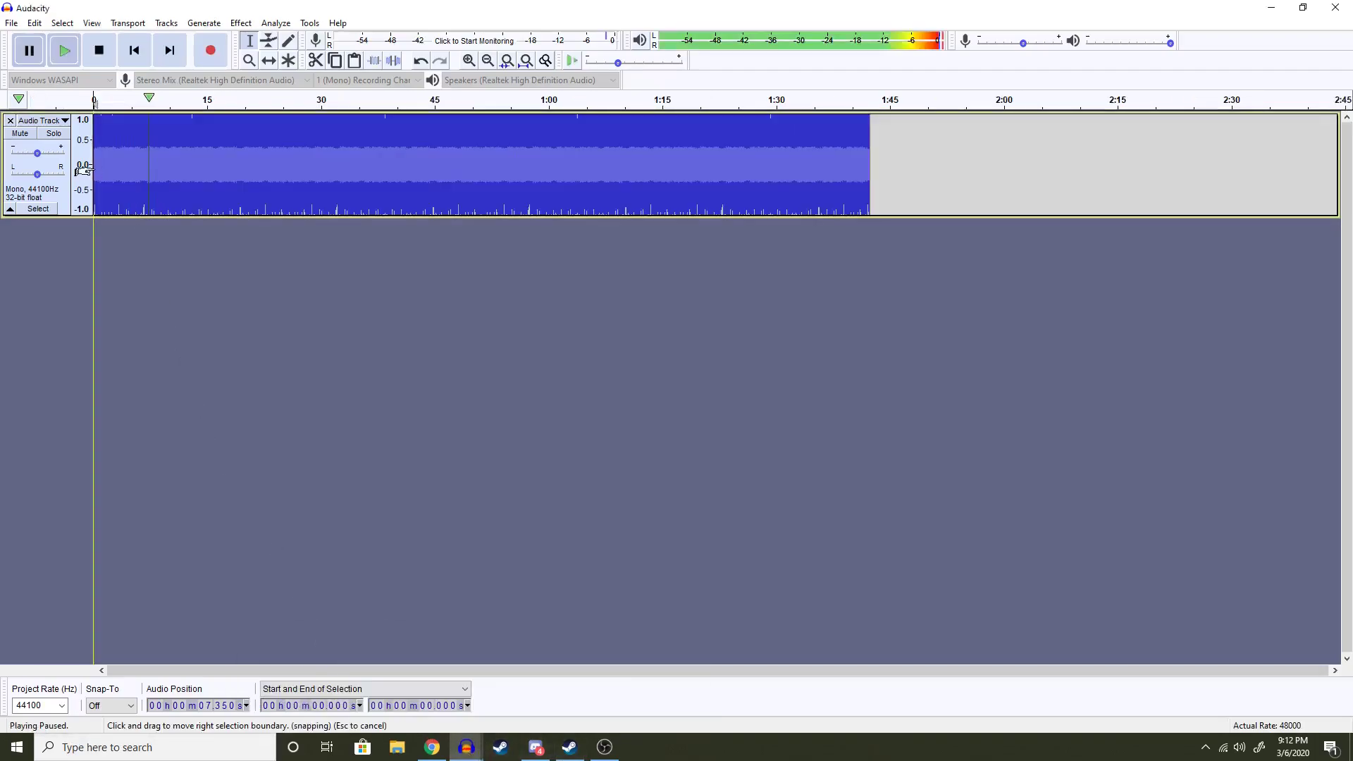
key("ctrl+v")
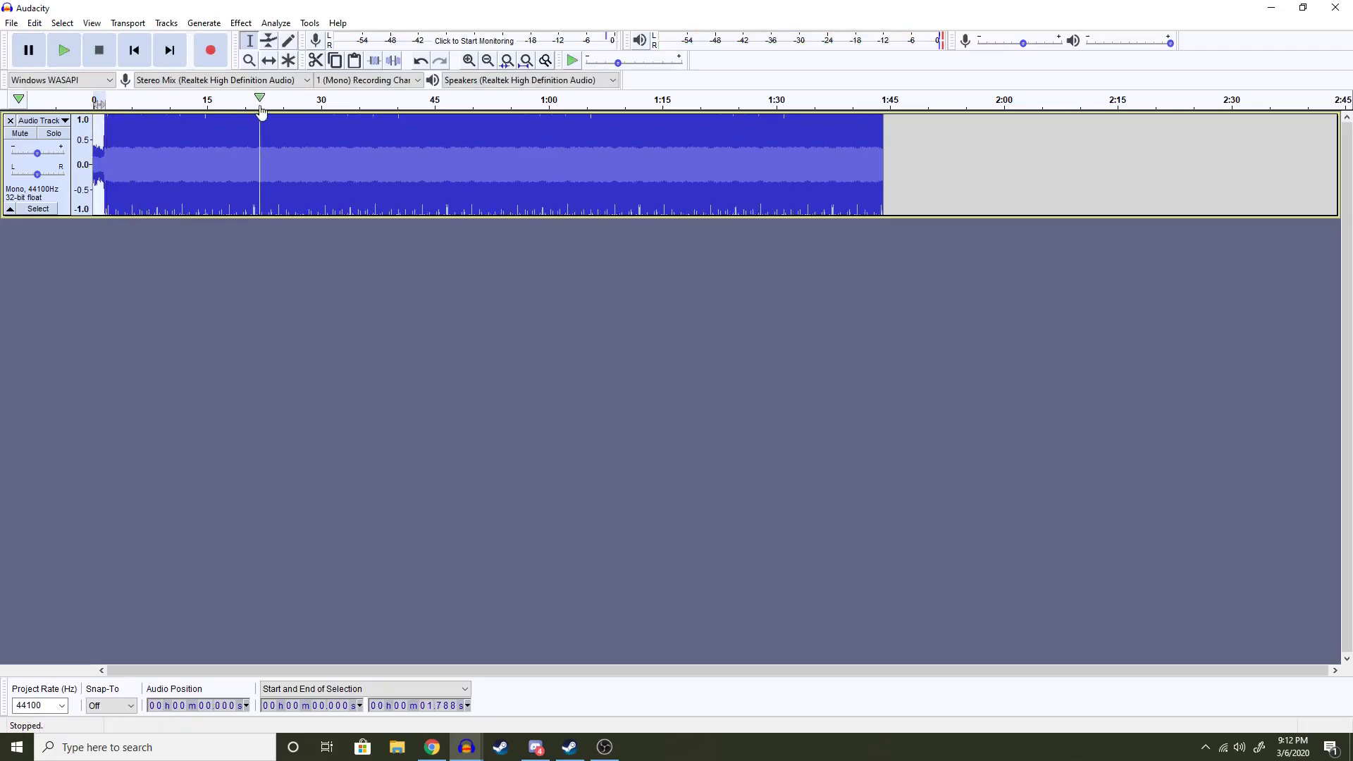
left_click(469, 60)
left_click(287, 236)
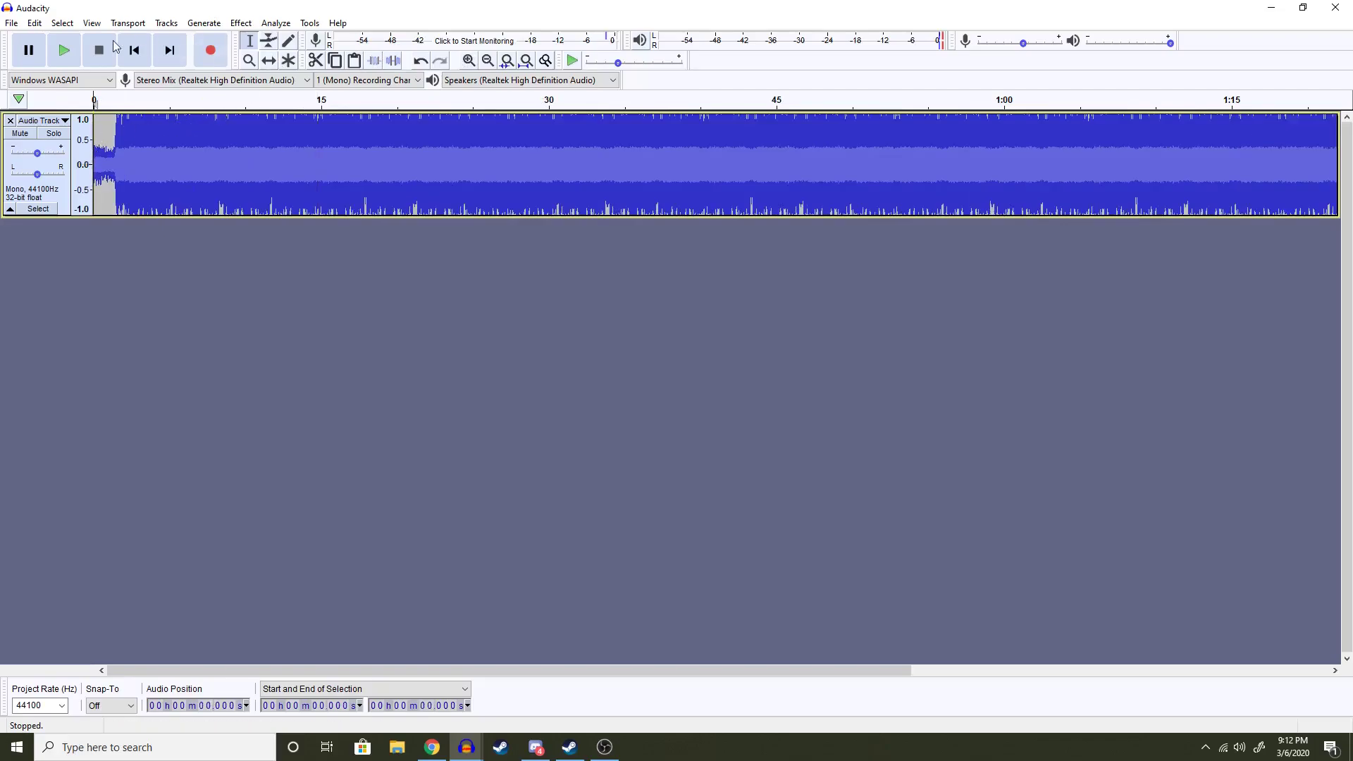
left_click(487, 60)
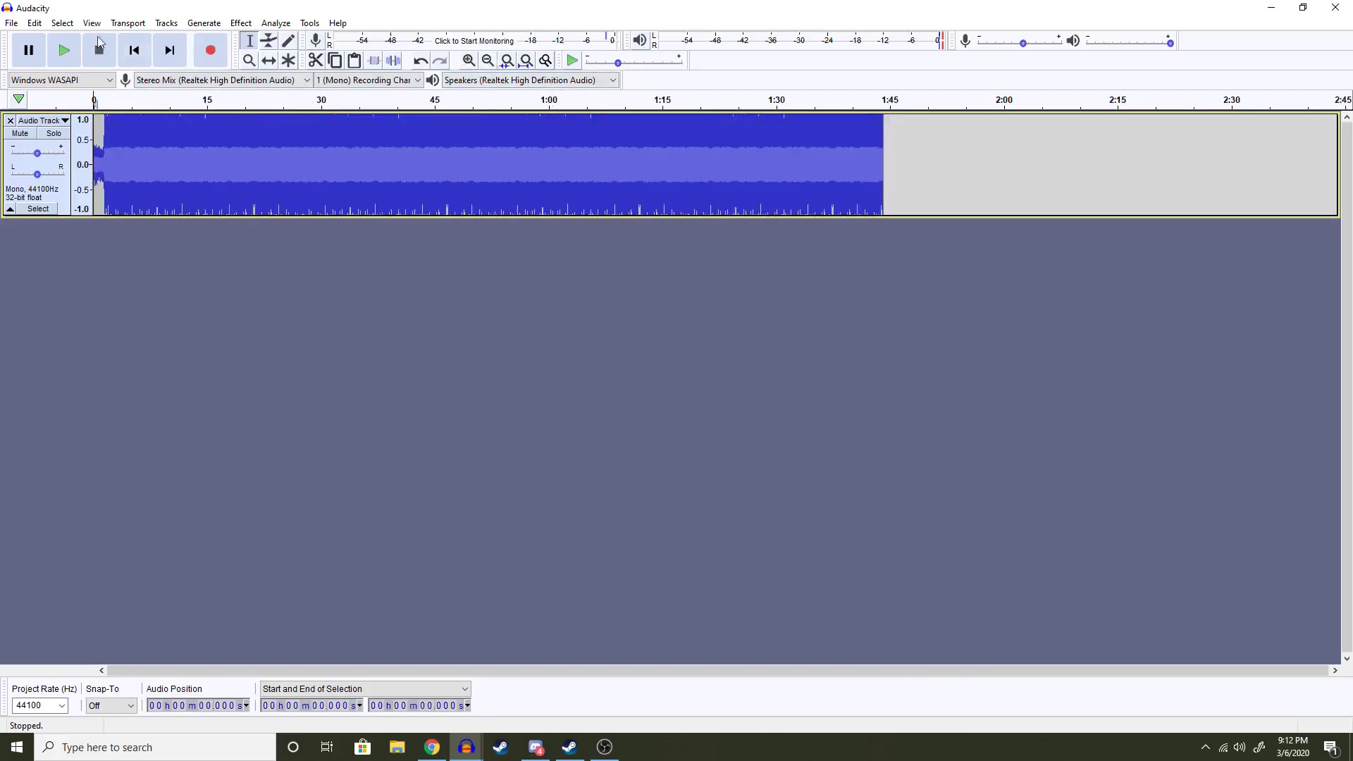
left_click(65, 49)
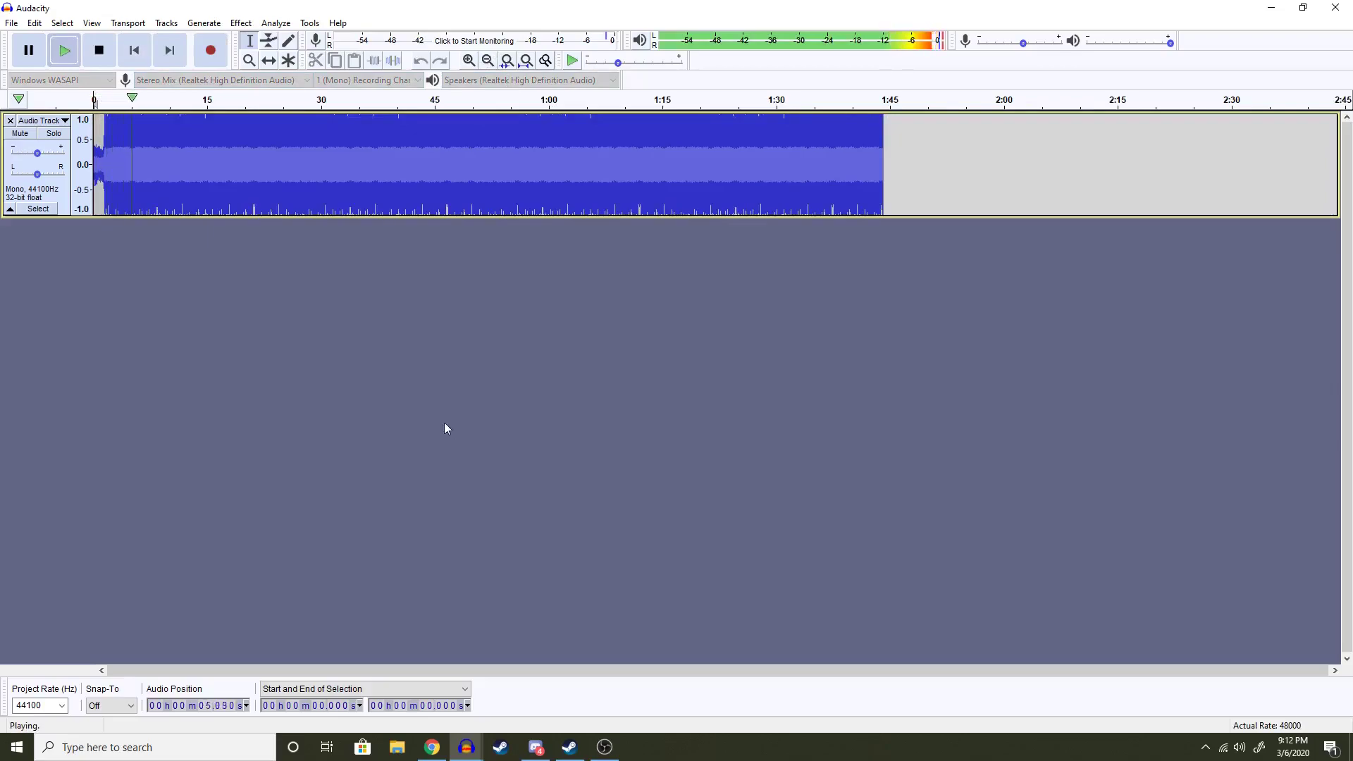
left_click(31, 61)
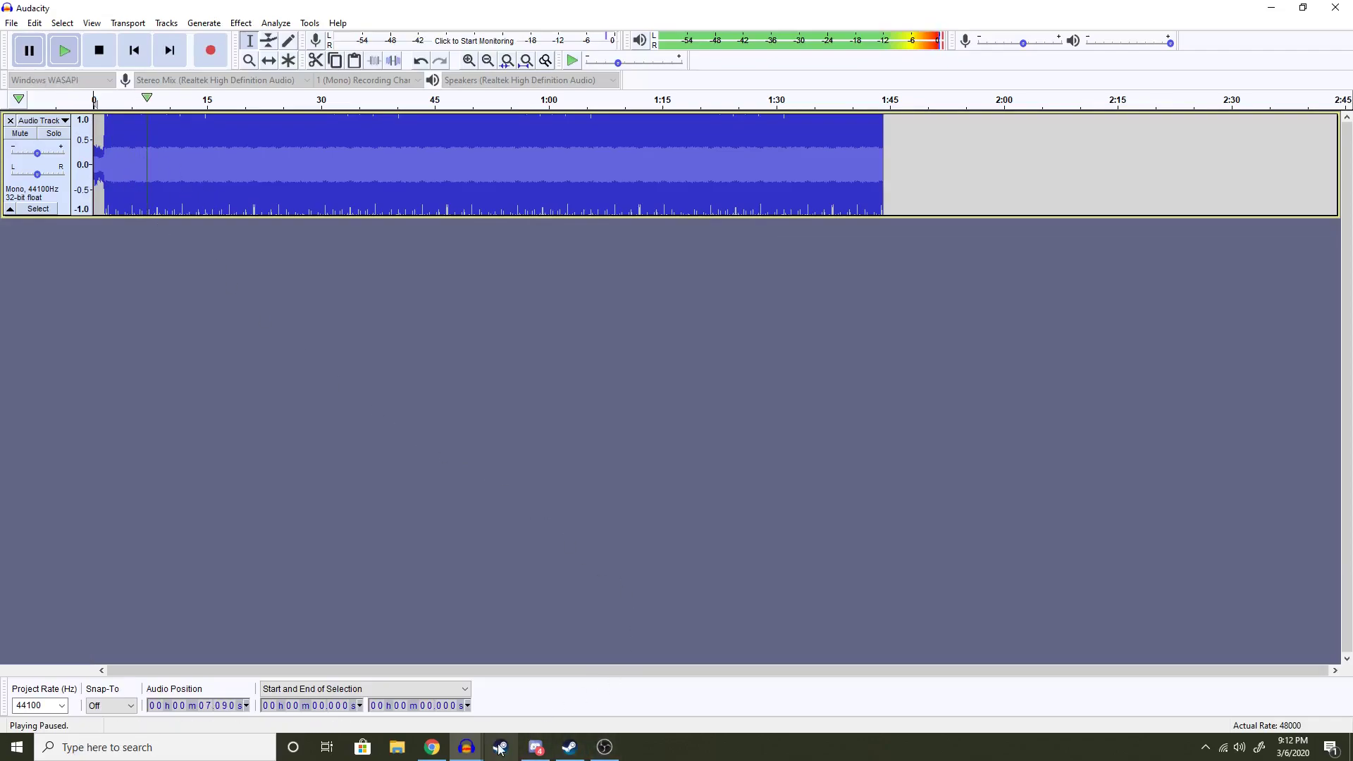
mouse_move(479, 747)
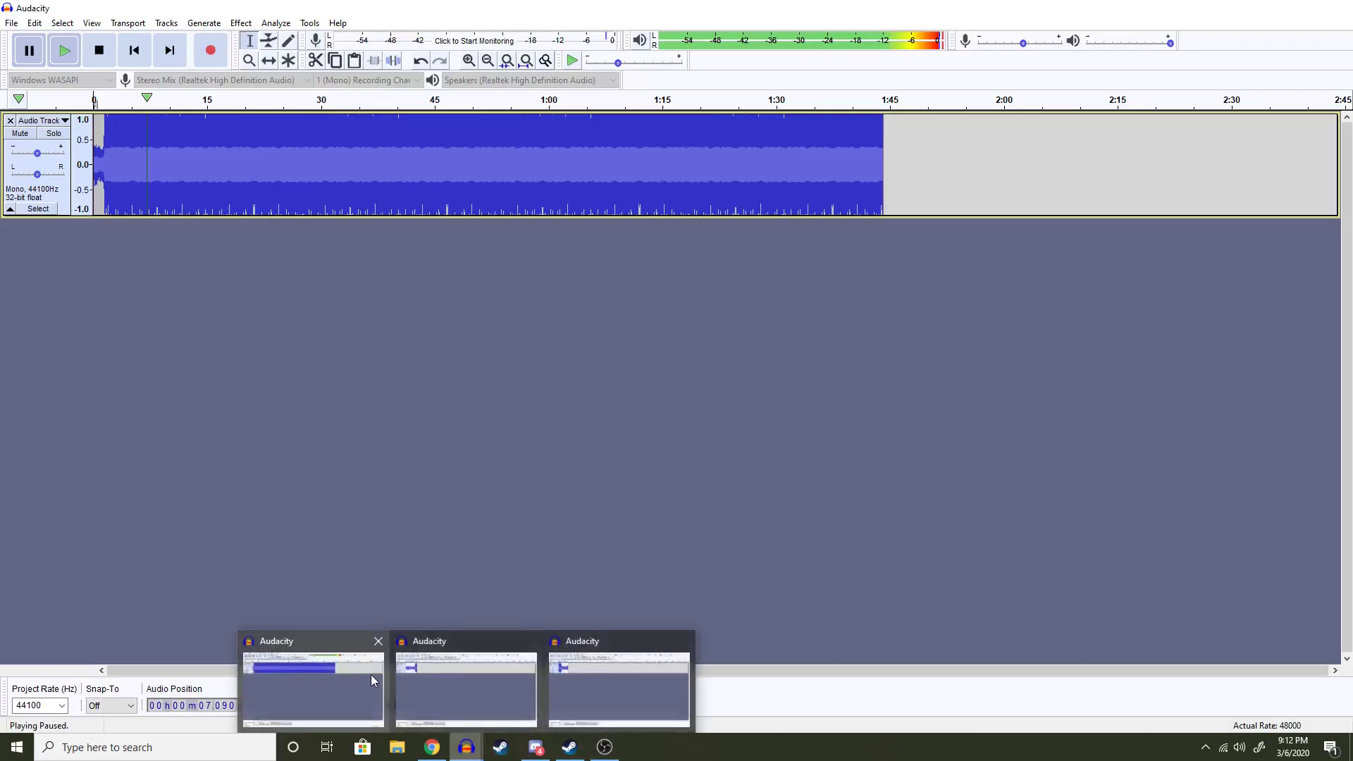
mouse_move(465, 697)
left_click(575, 691)
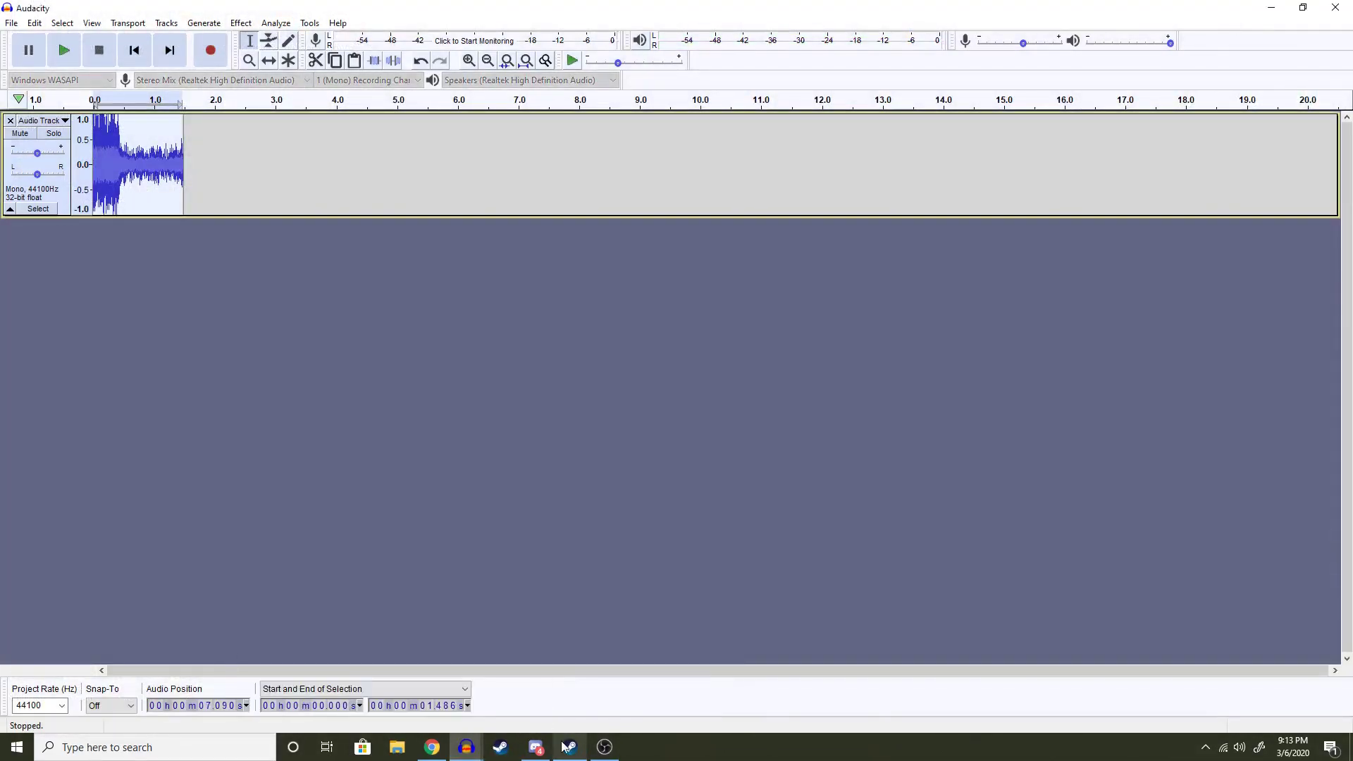
left_click(147, 185)
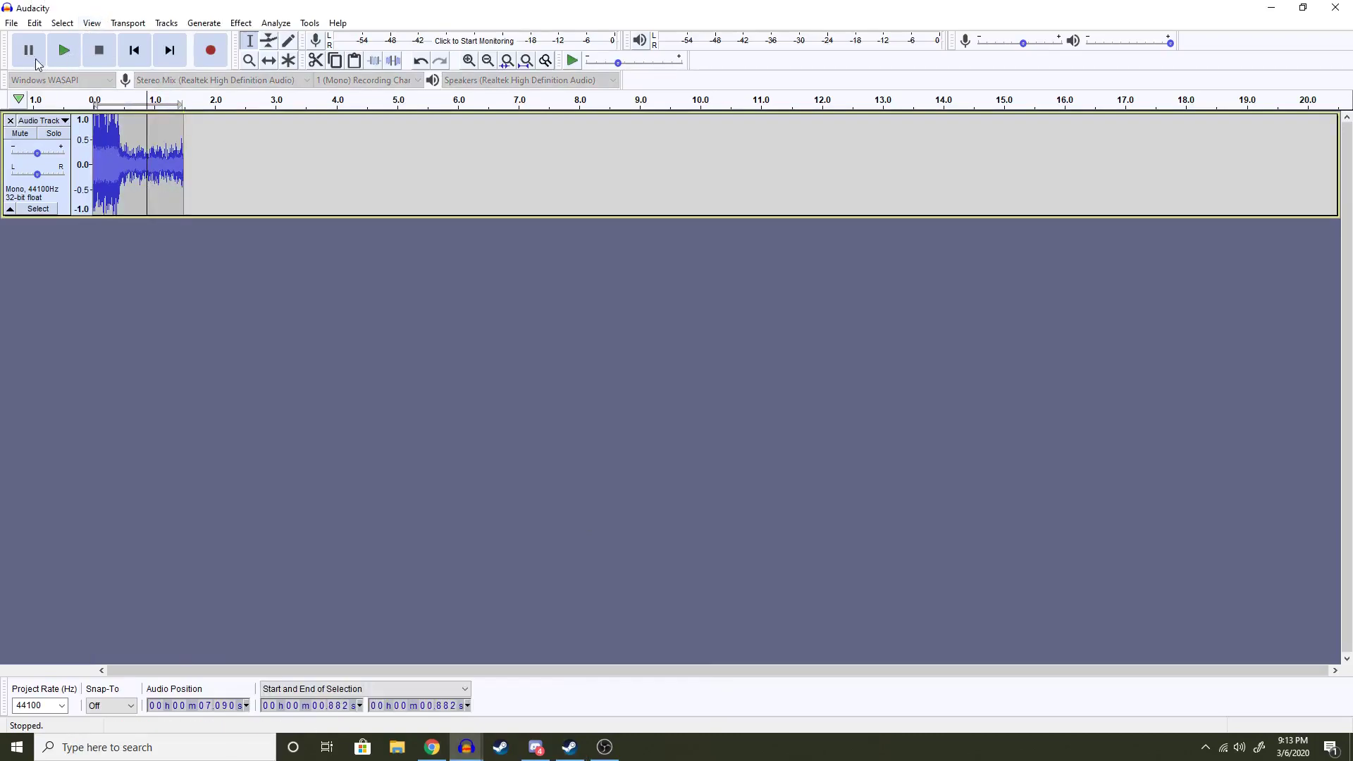
left_click(95, 170)
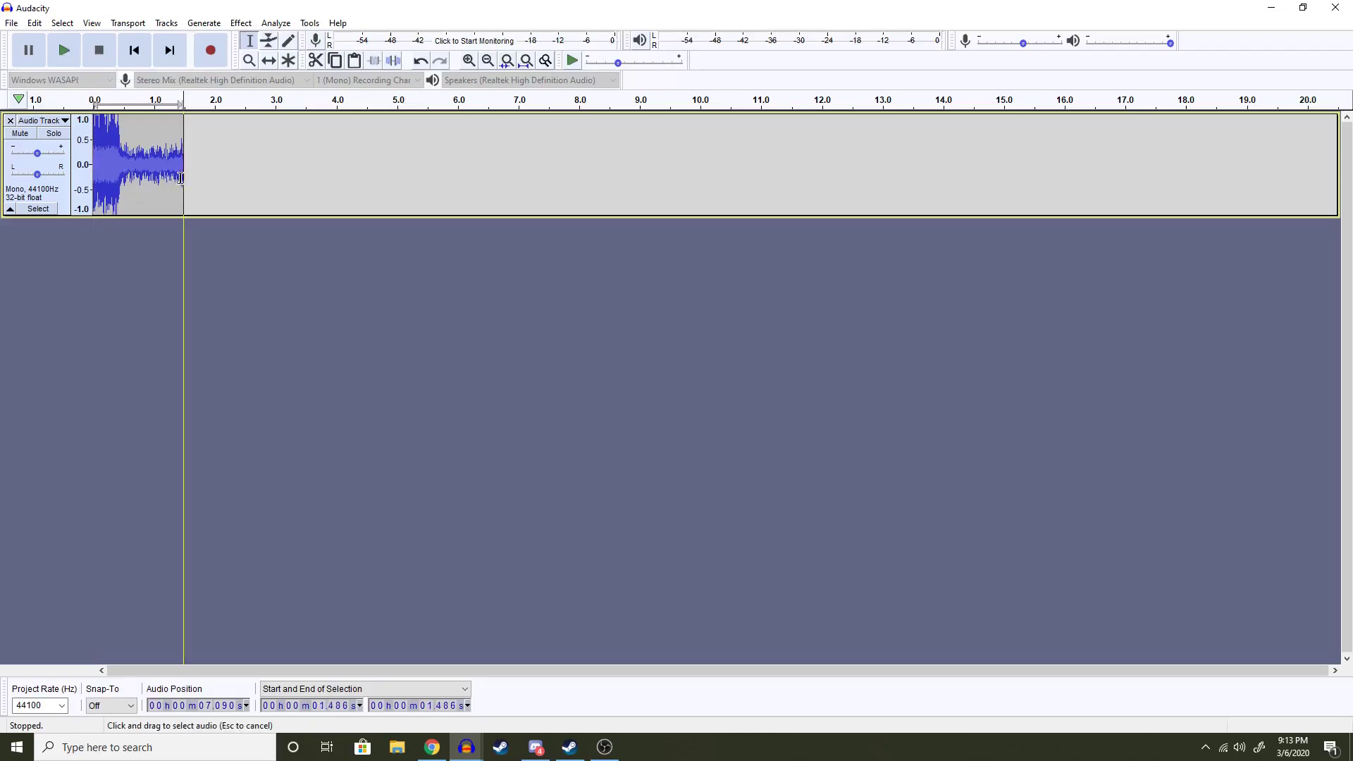
left_click_drag(183, 178, 151, 180)
key("Delete")
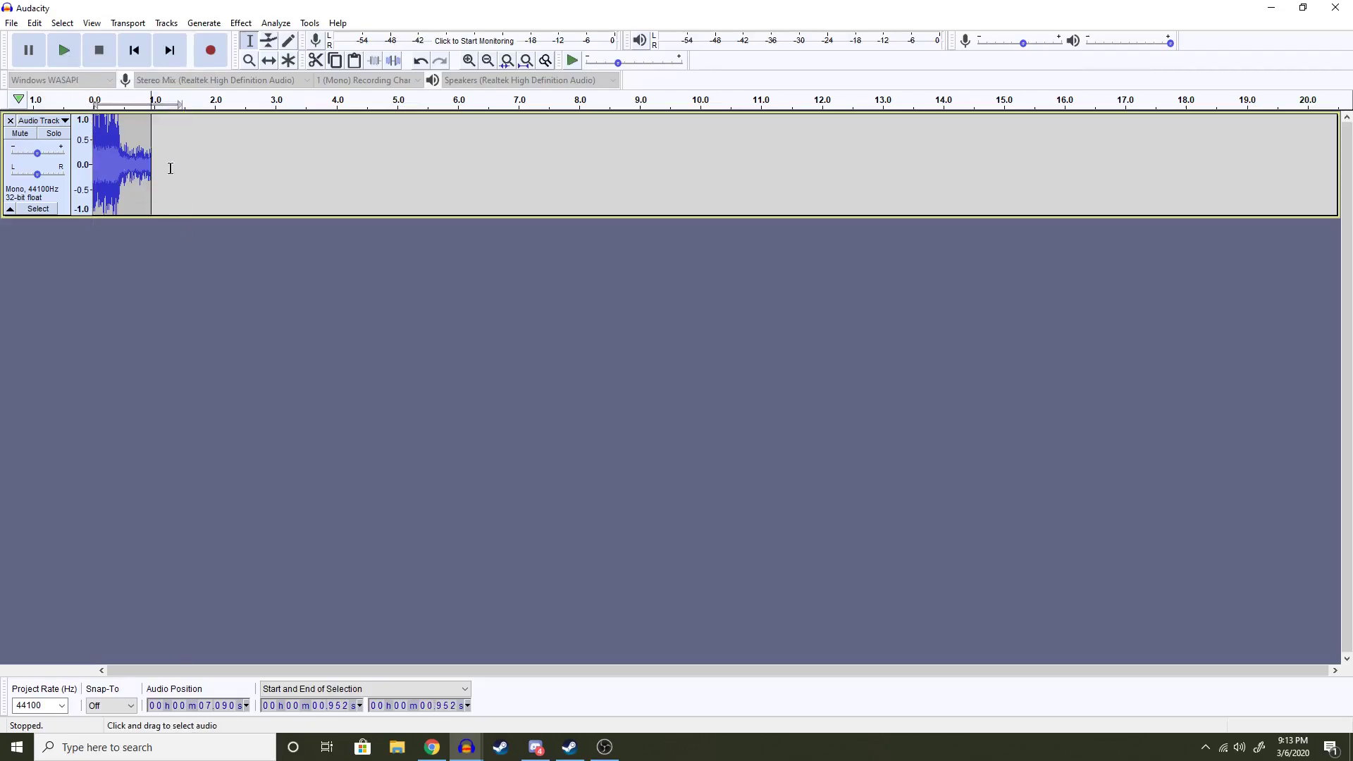
key("ctrl+z")
left_click(244, 170)
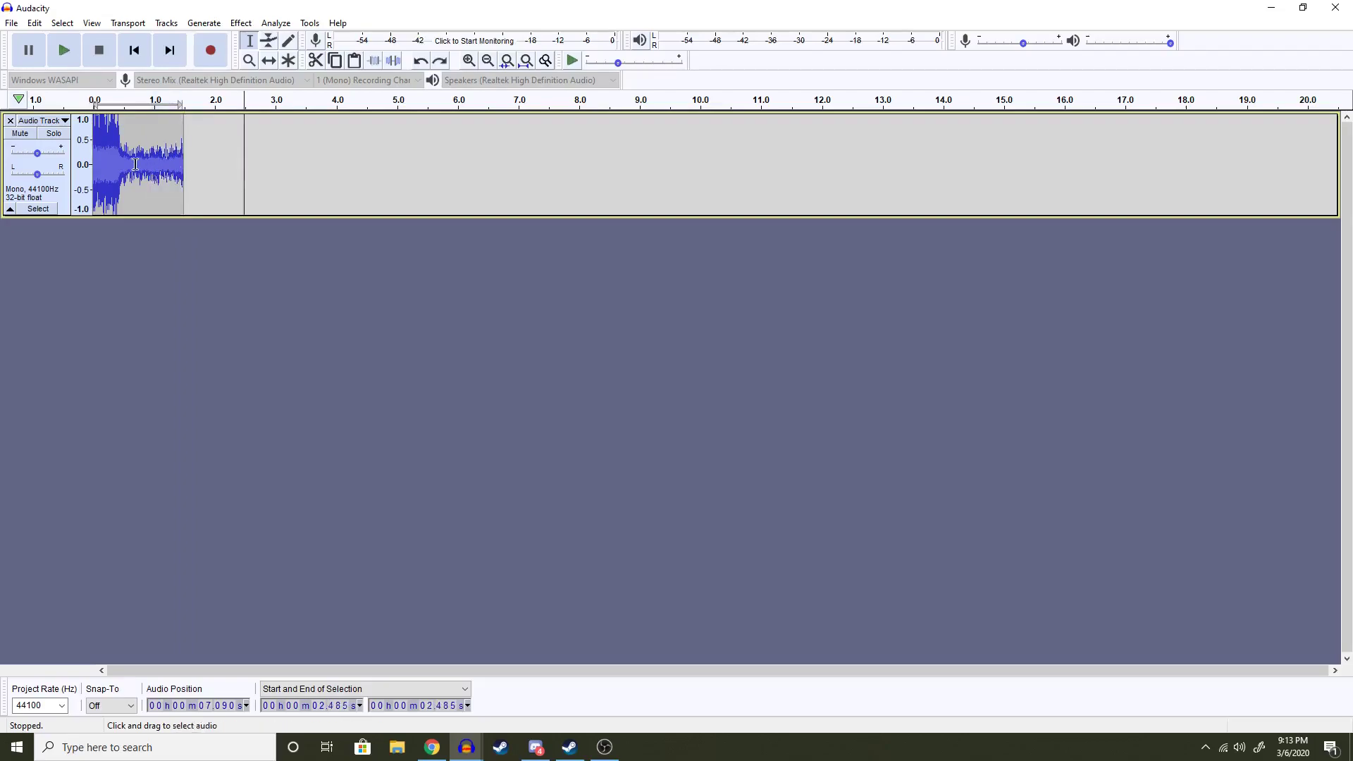
left_click(95, 150)
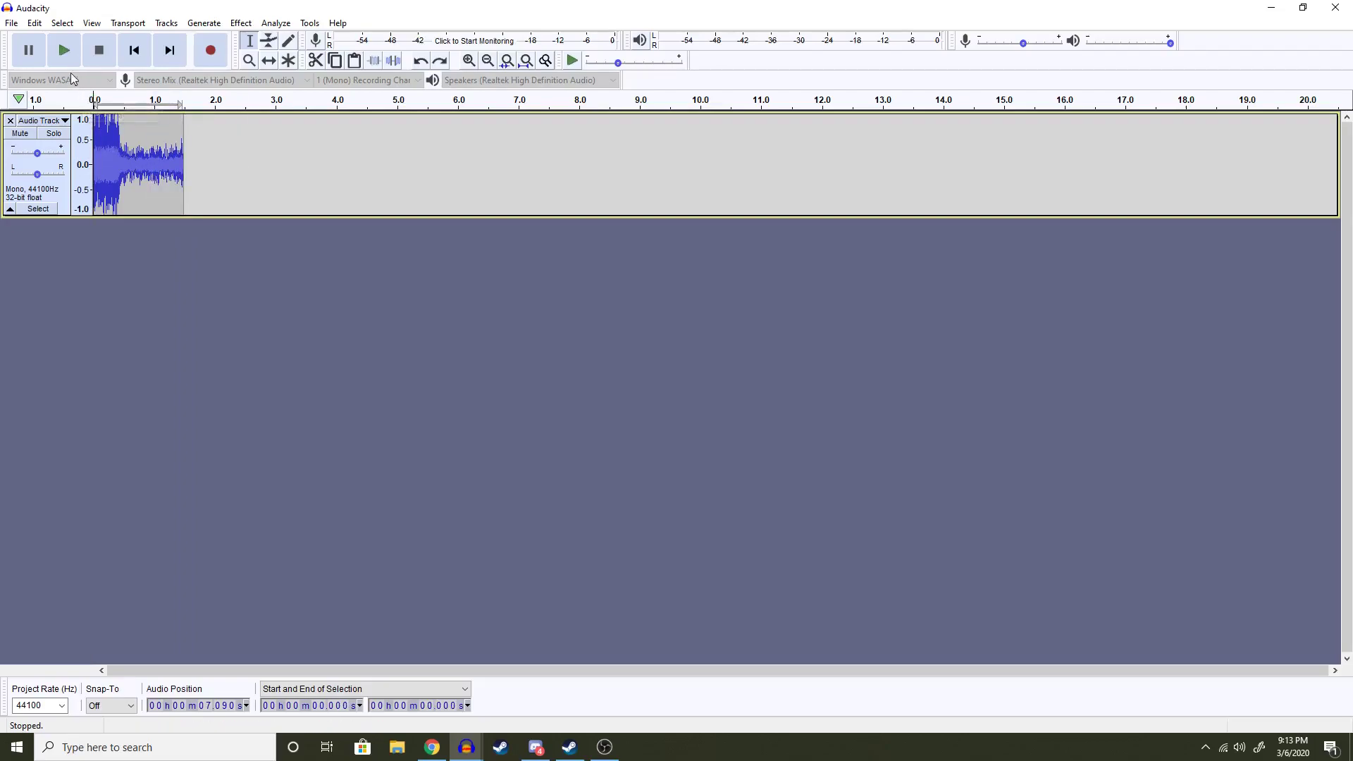
- Use Save Project As to store the short horn clip under the name m5_4_end
left_click(12, 23)
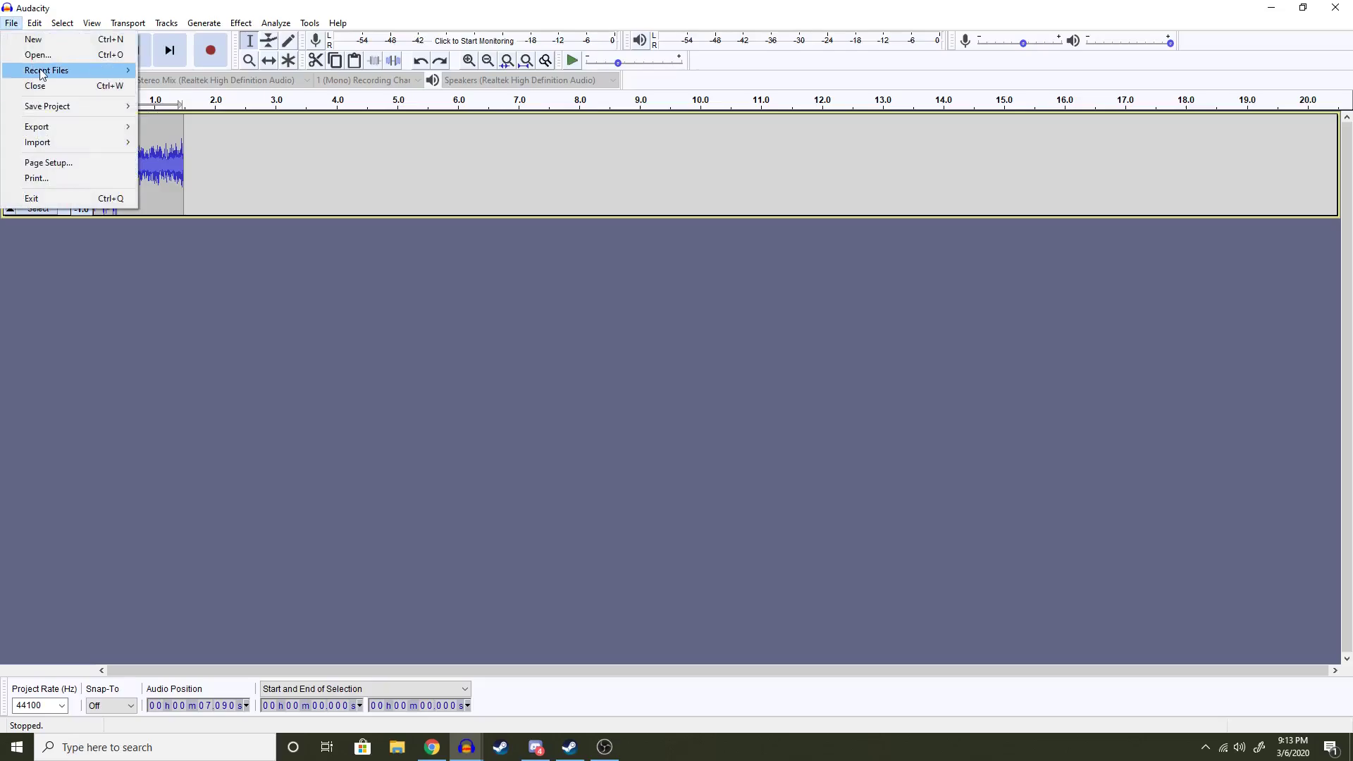
mouse_move(58, 113)
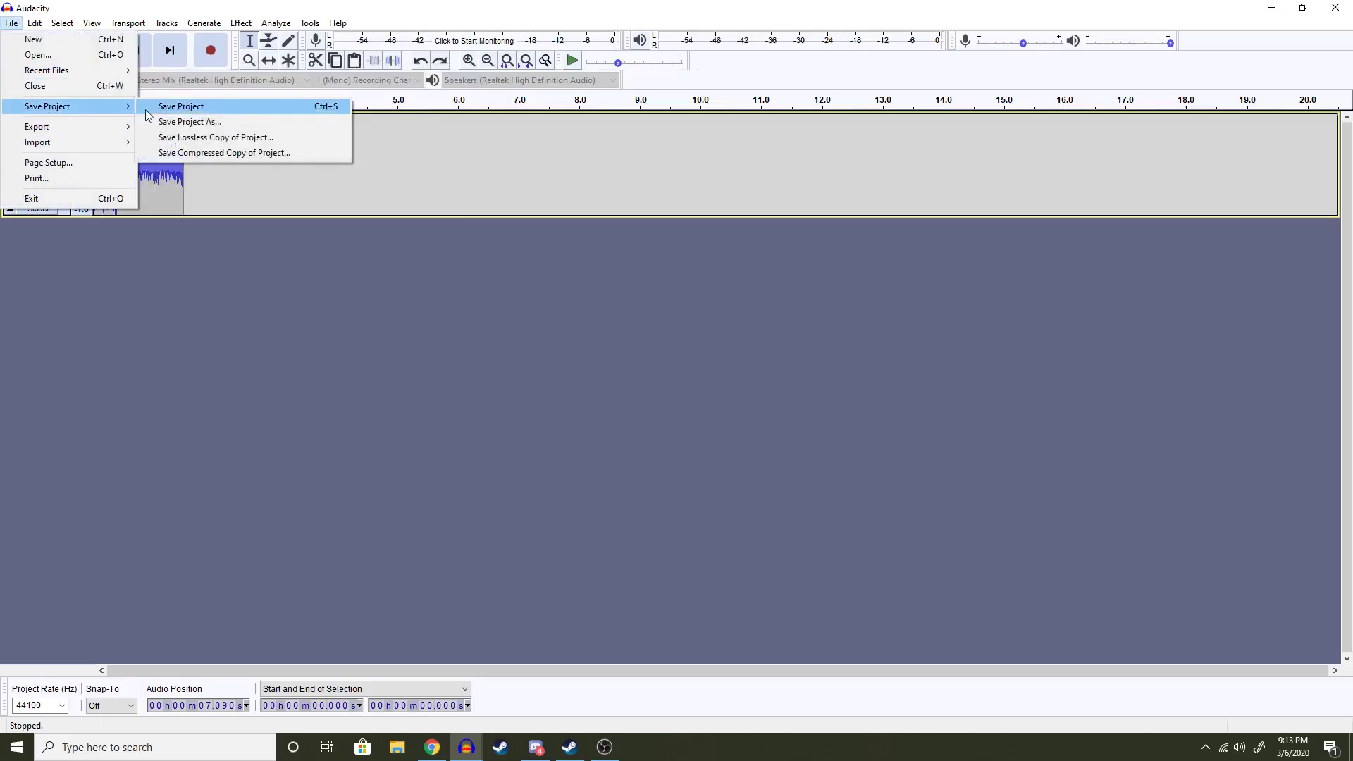
left_click(200, 121)
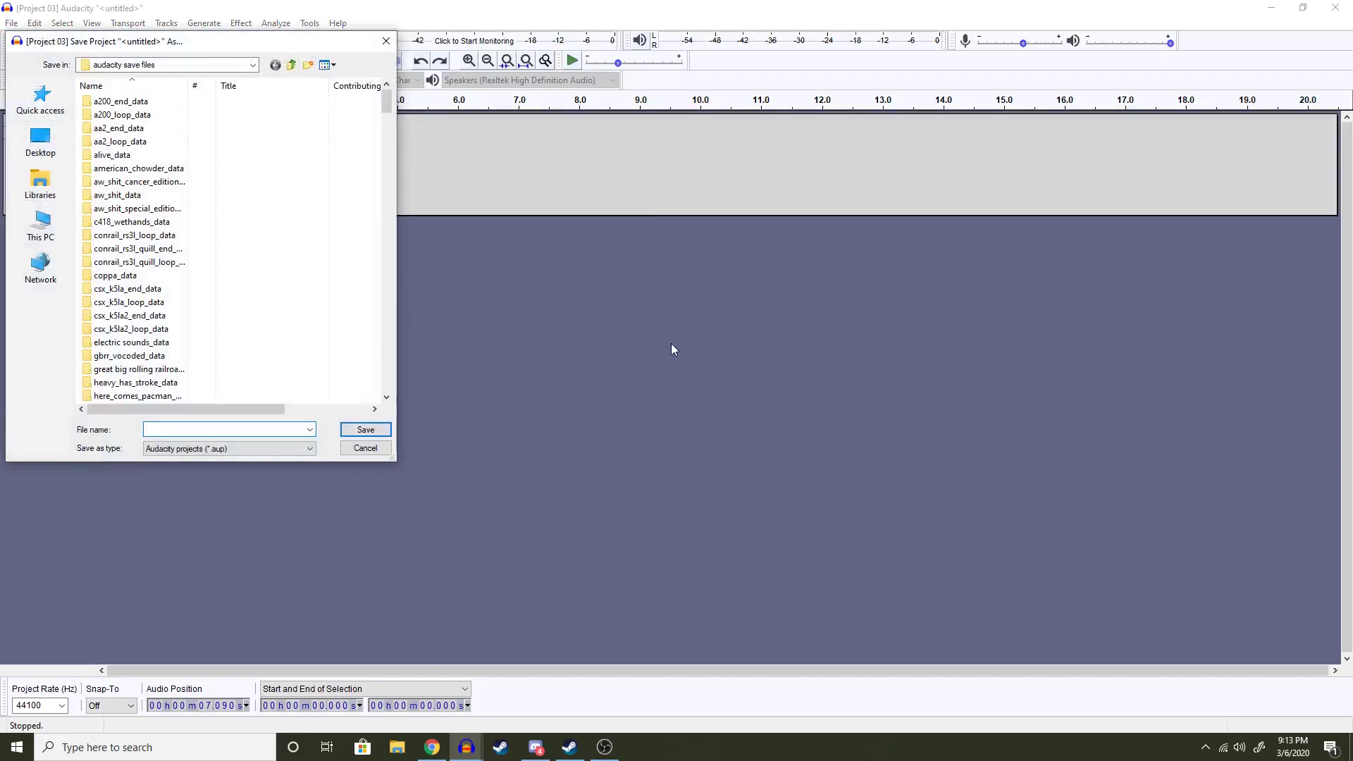
type("m5")
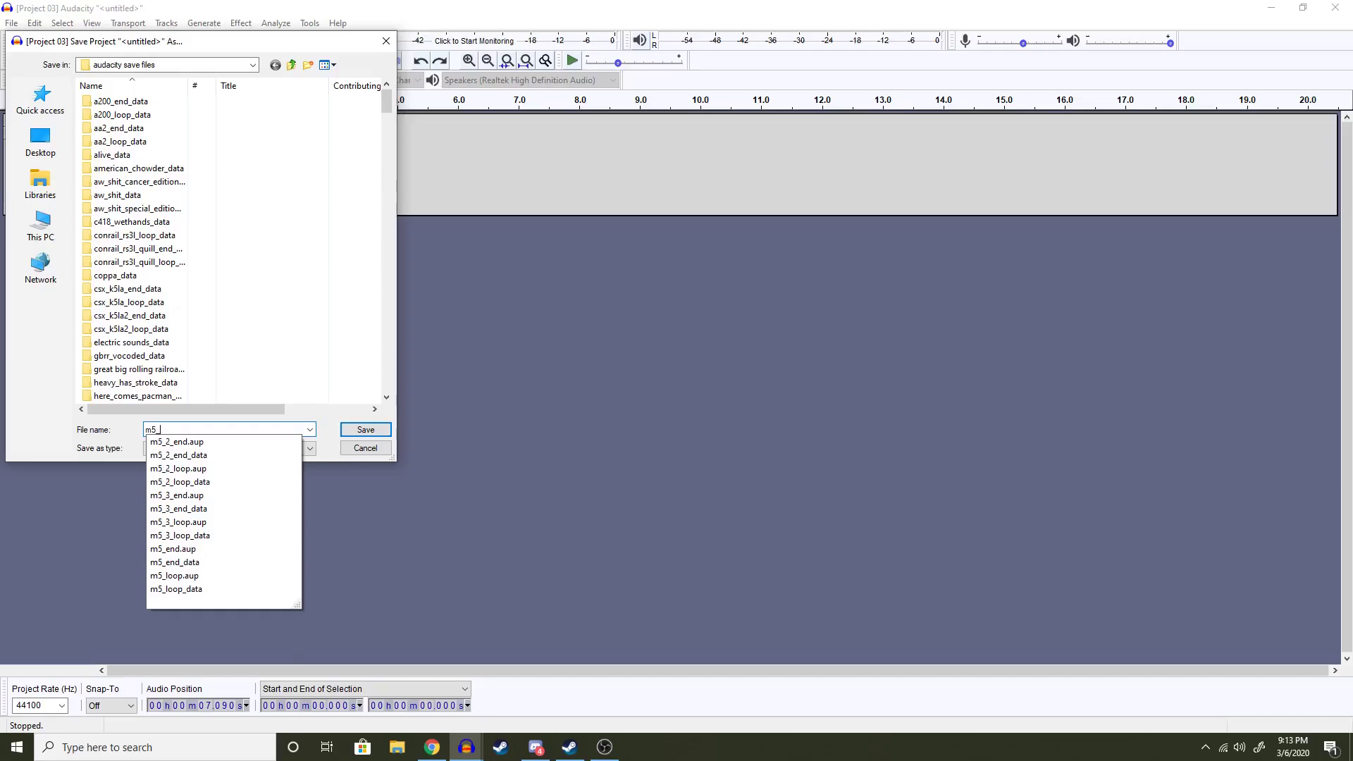
type("_4_end")
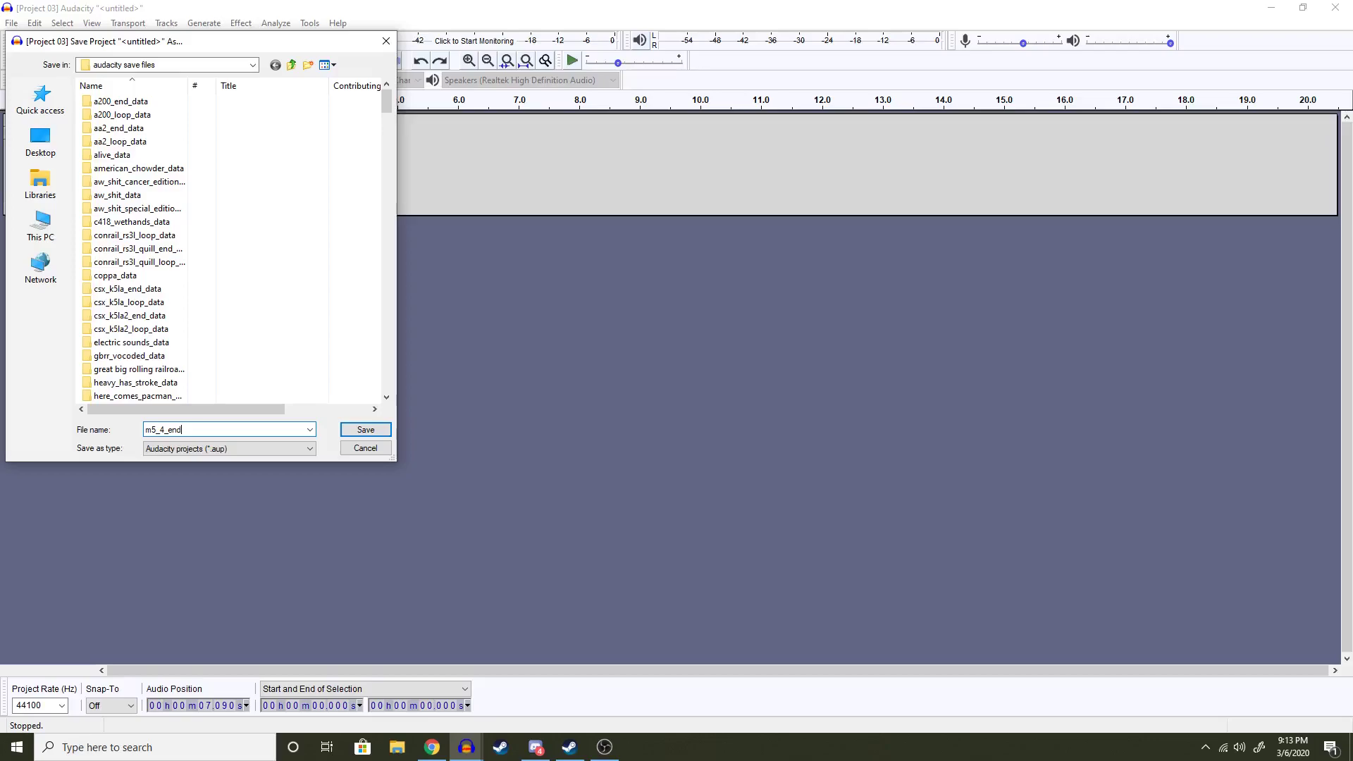
key("Return")
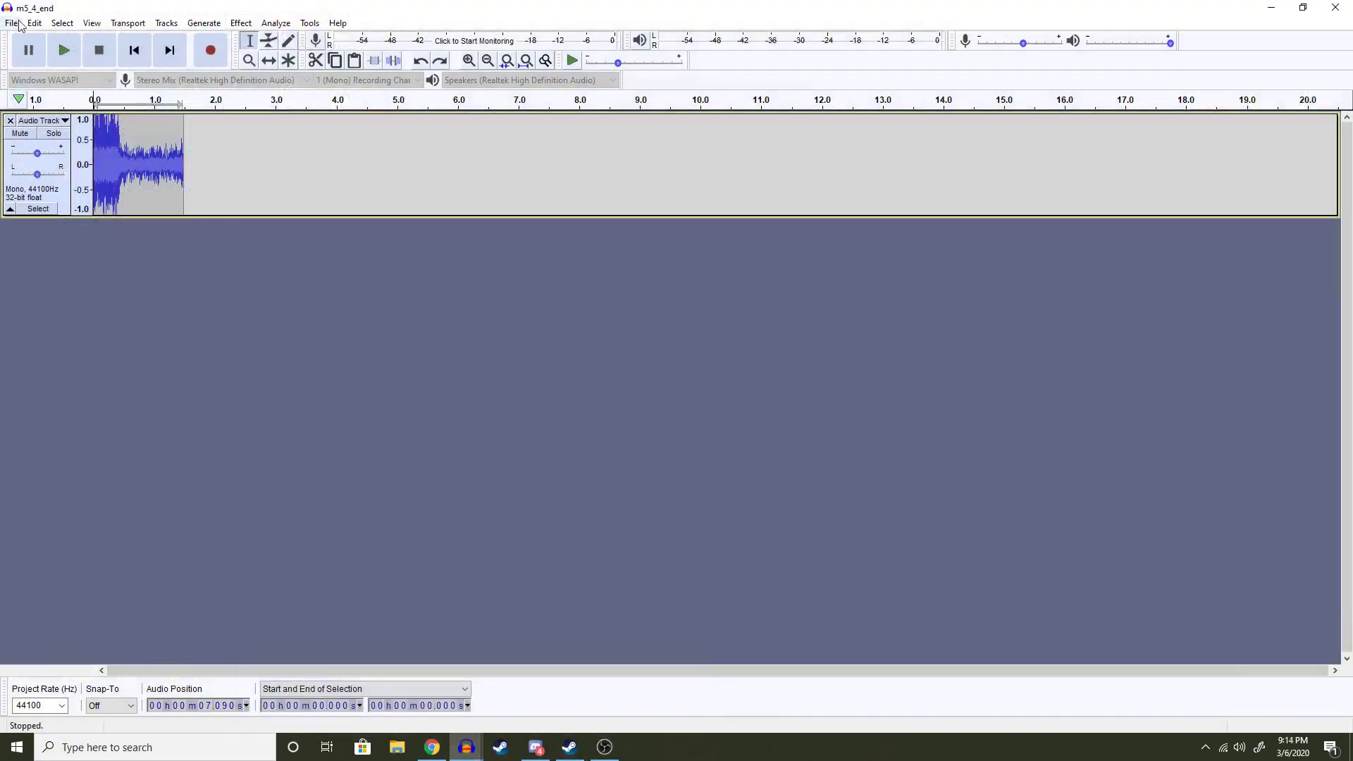
- Export as WAV, keeping the name m5_4_end in the horn pack 2 folder
left_click(19, 26)
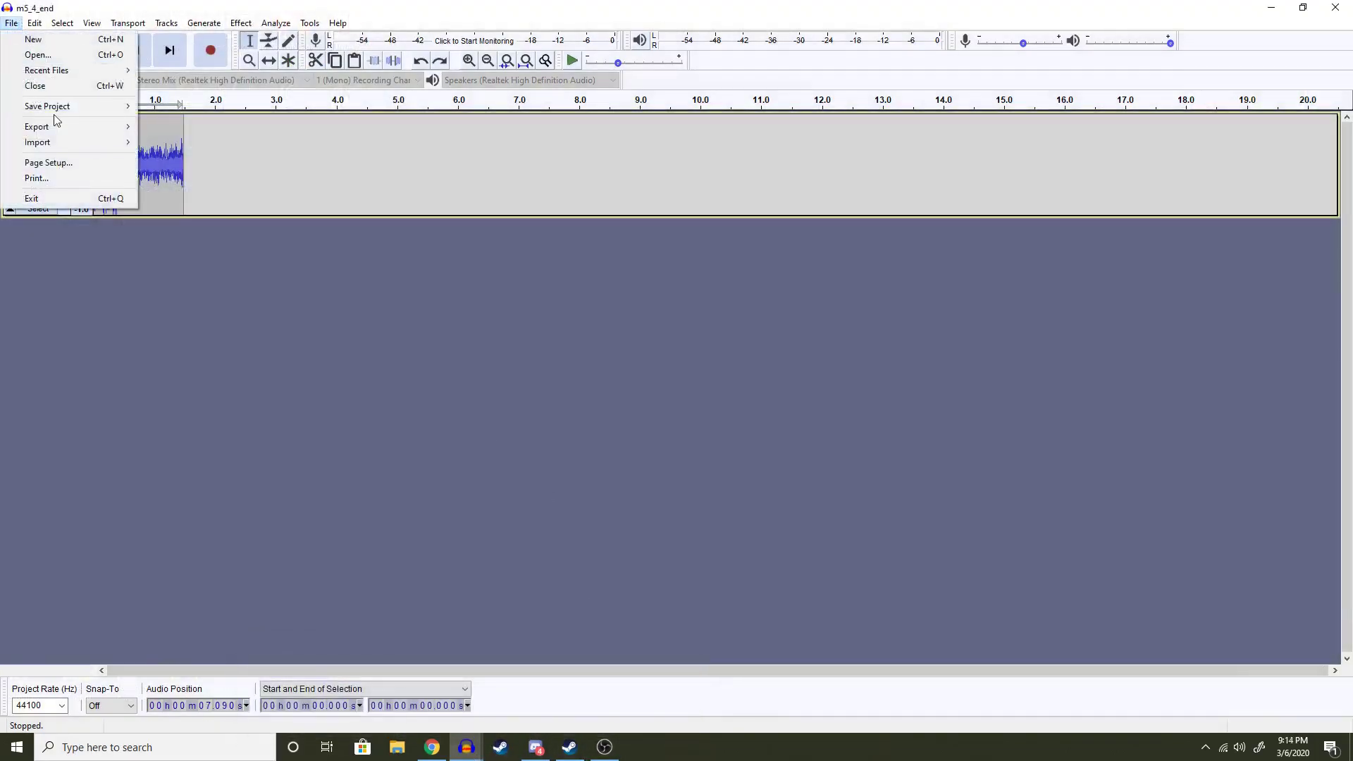
mouse_move(58, 128)
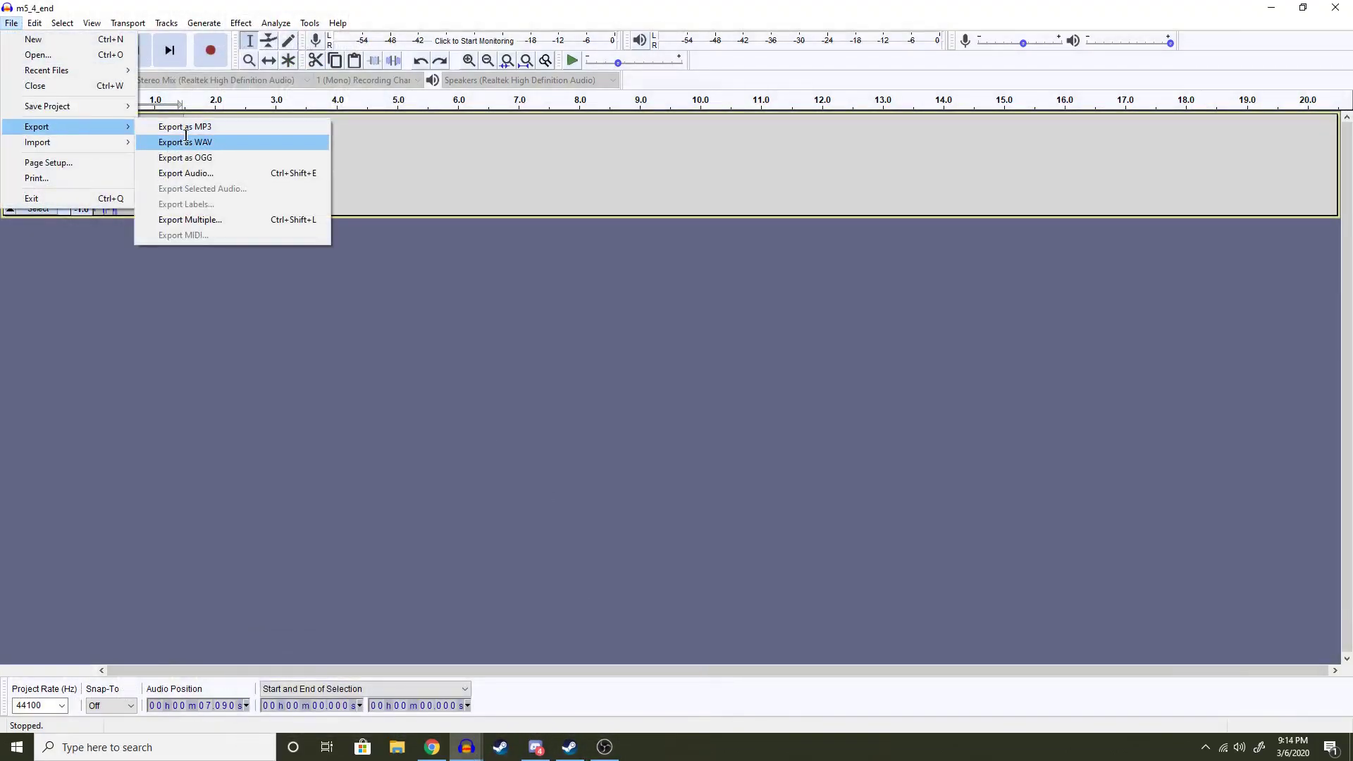
left_click(185, 141)
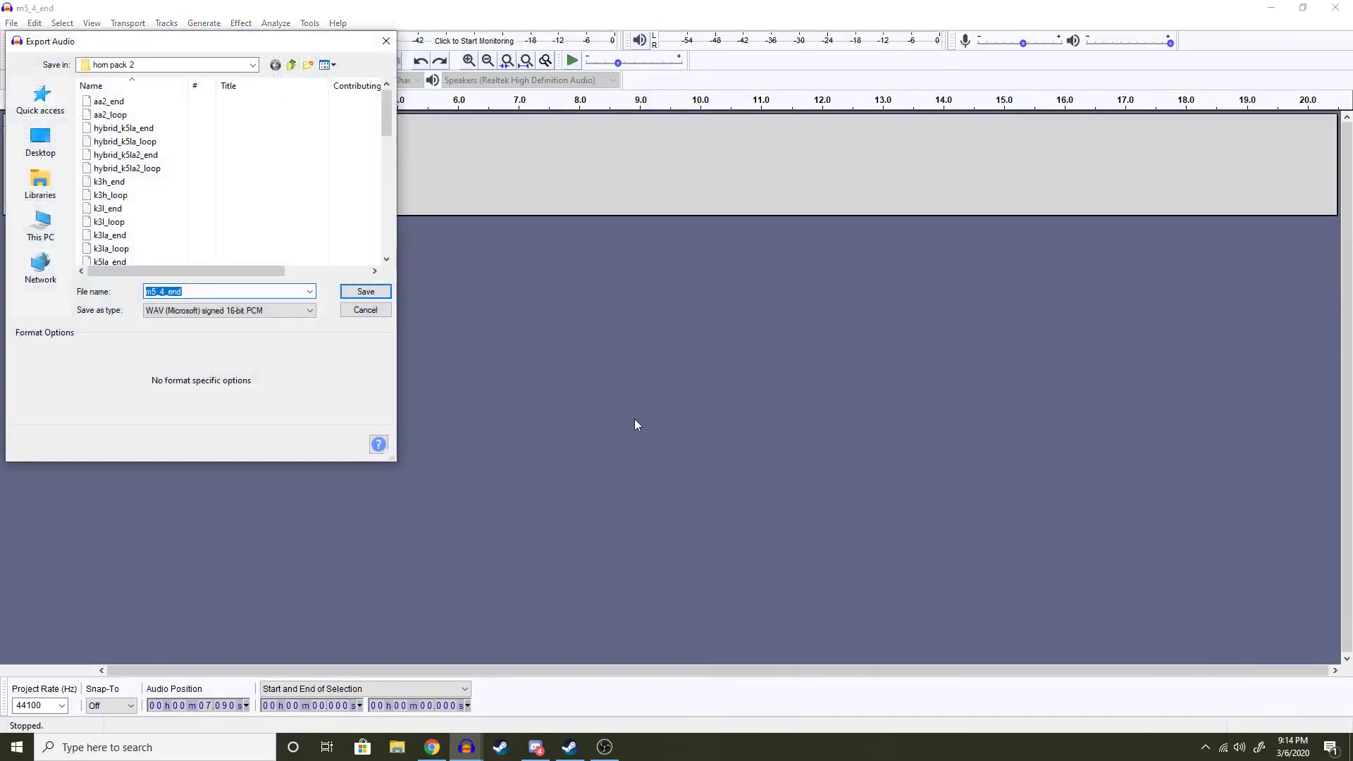
scroll(250, 201, "down", 10)
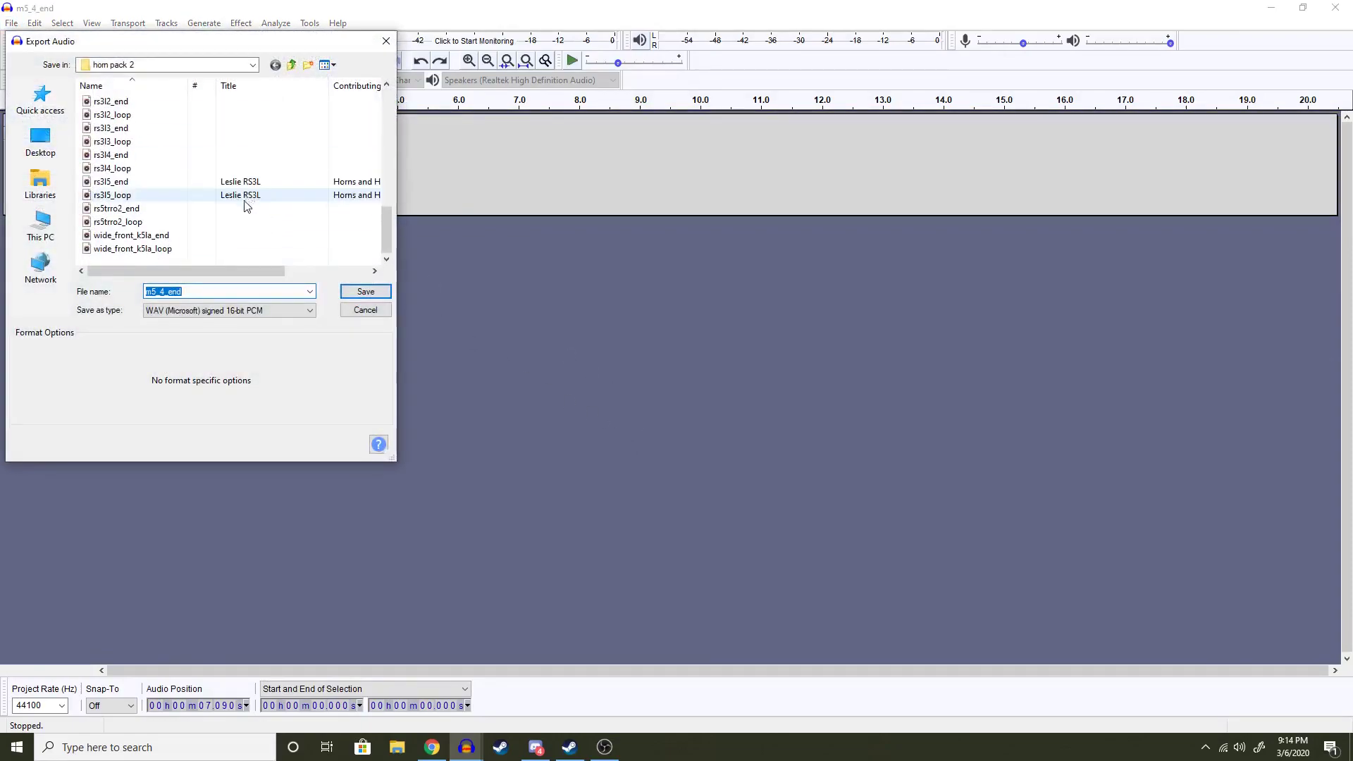
scroll(247, 206, "up", 10)
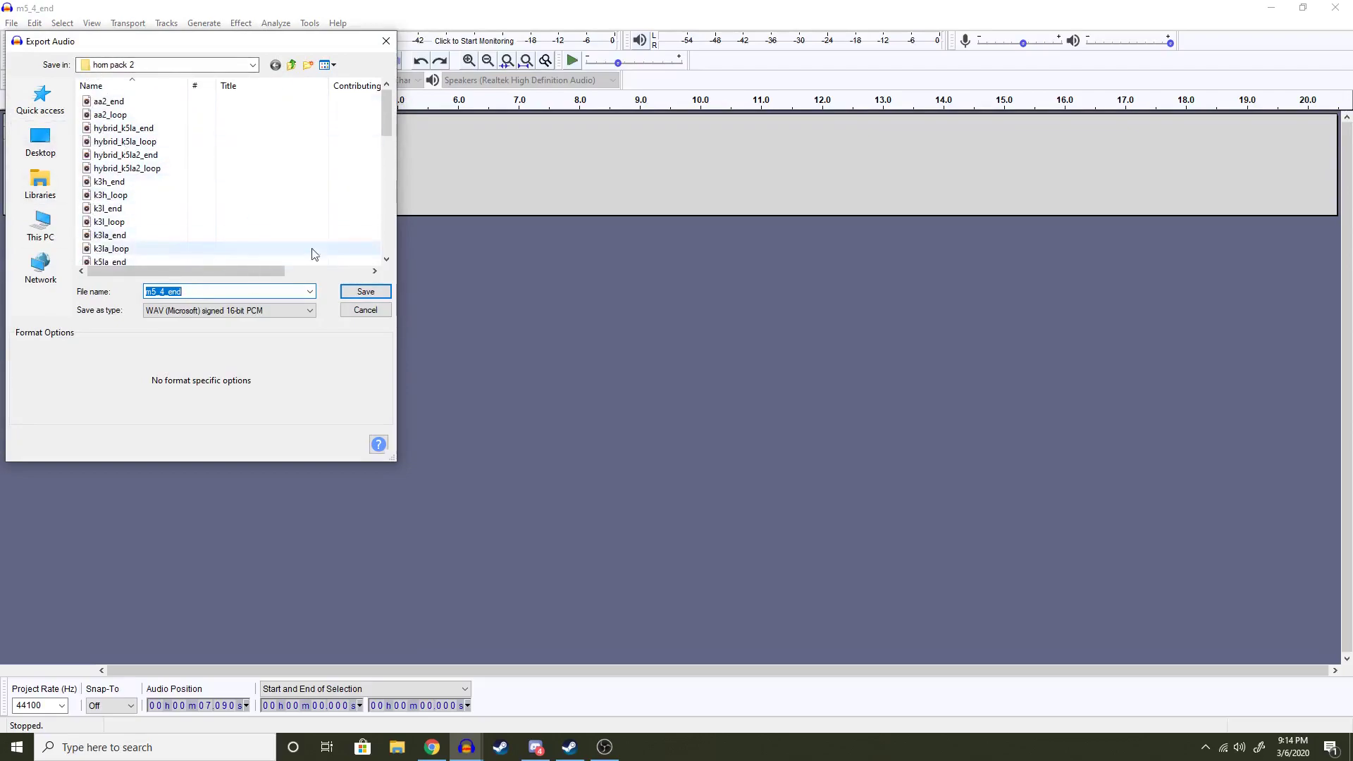
mouse_move(388, 129)
left_mouse_down()
mouse_move(388, 180)
mouse_move(387, 134)
left_mouse_up()
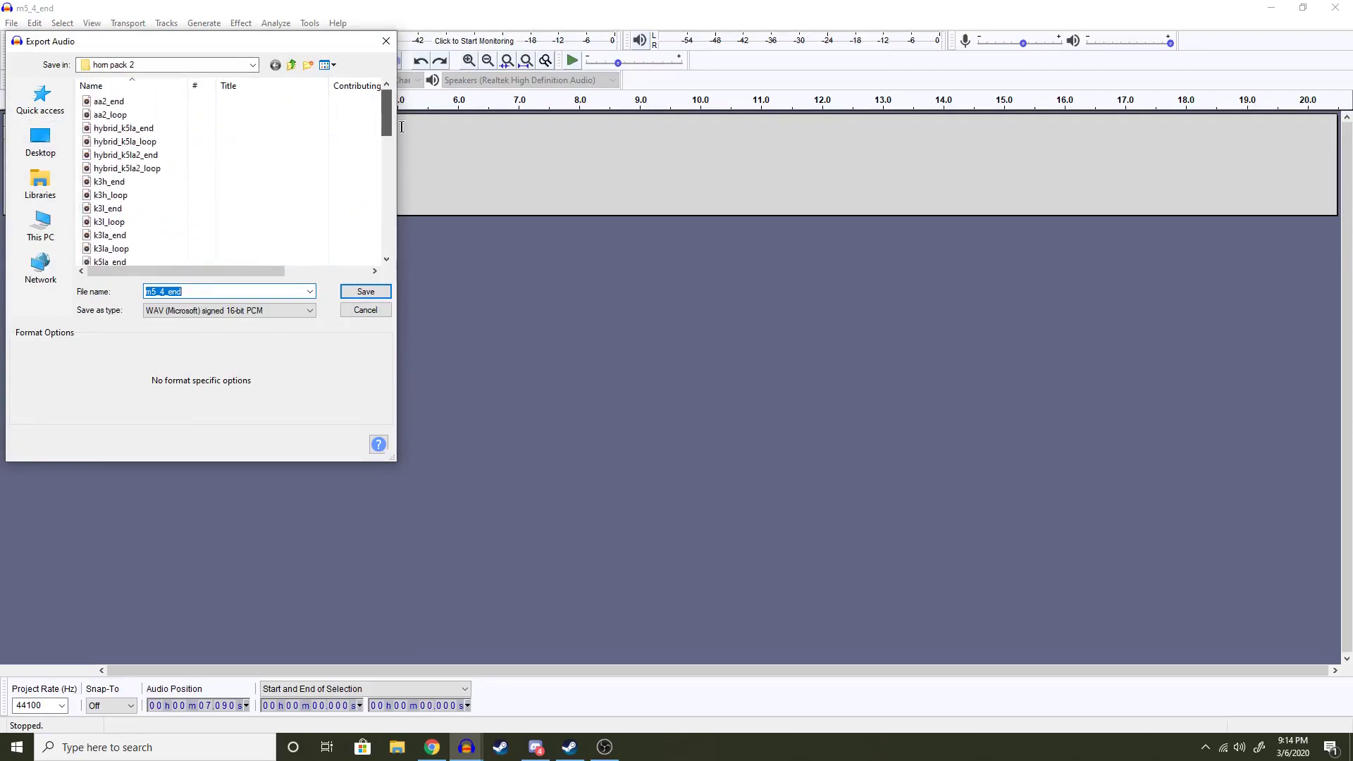
scroll(324, 160, "down", 6)
scroll(253, 192, "up", 7)
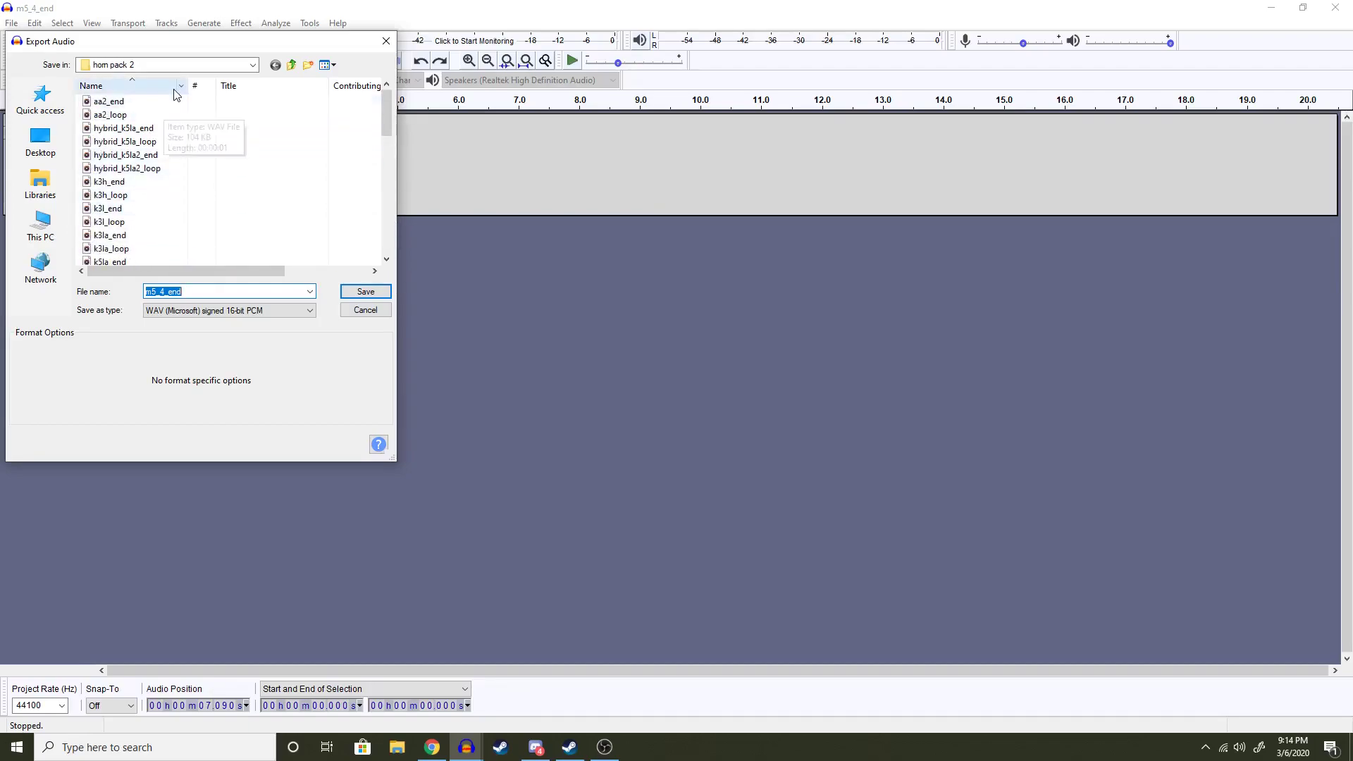
scroll(254, 148, "down", 10)
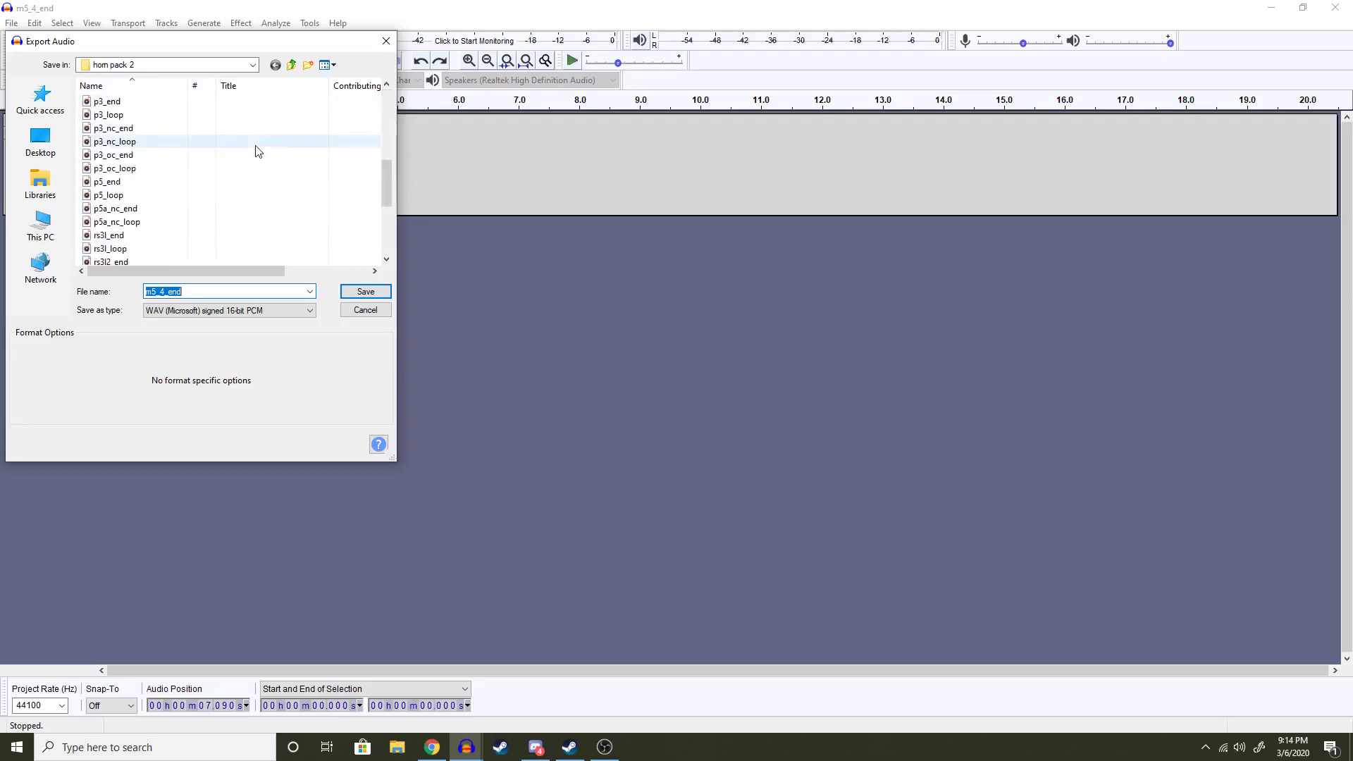
scroll(257, 240, "up", 10)
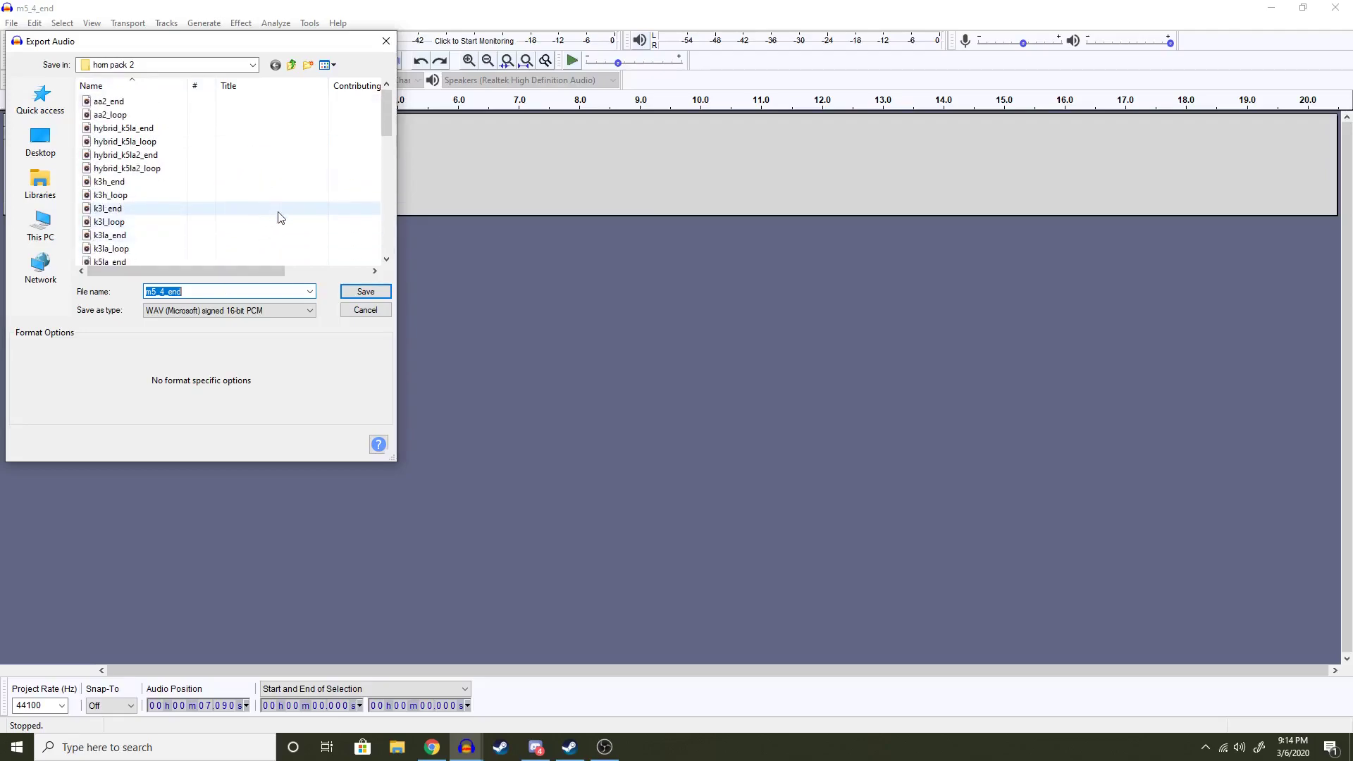
key("Return")
key("Return")
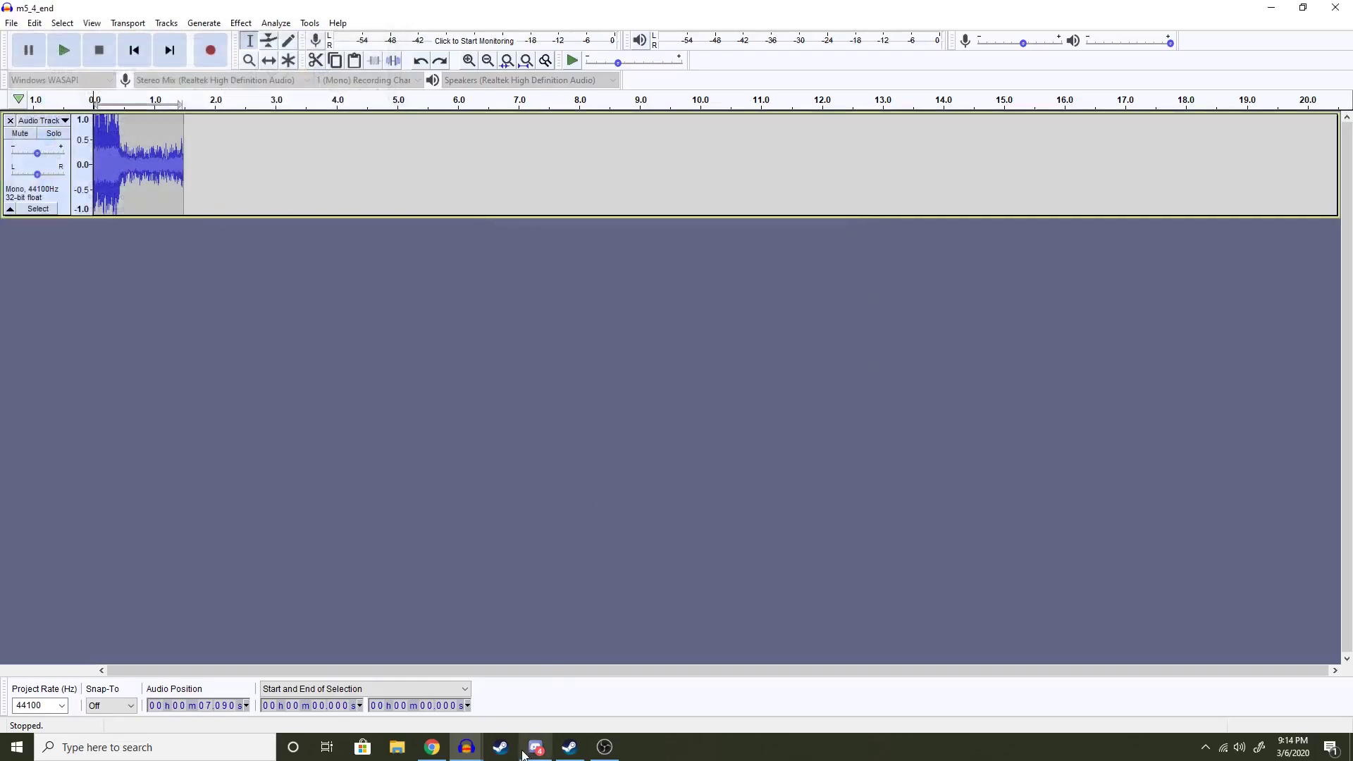
- Switch to the untitled long-recording window and save it as project m5_4_loop
mouse_move(466, 748)
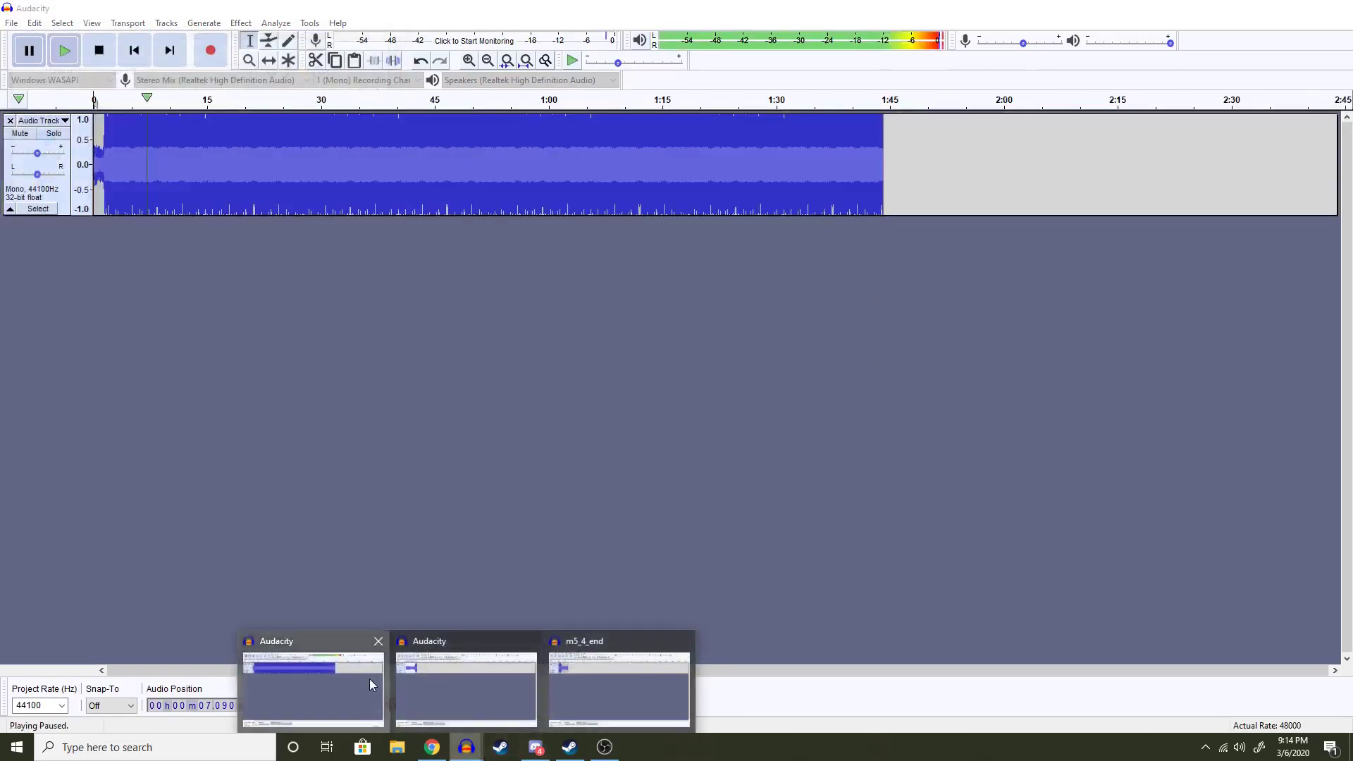
left_click(370, 679)
left_click(11, 23)
mouse_move(67, 111)
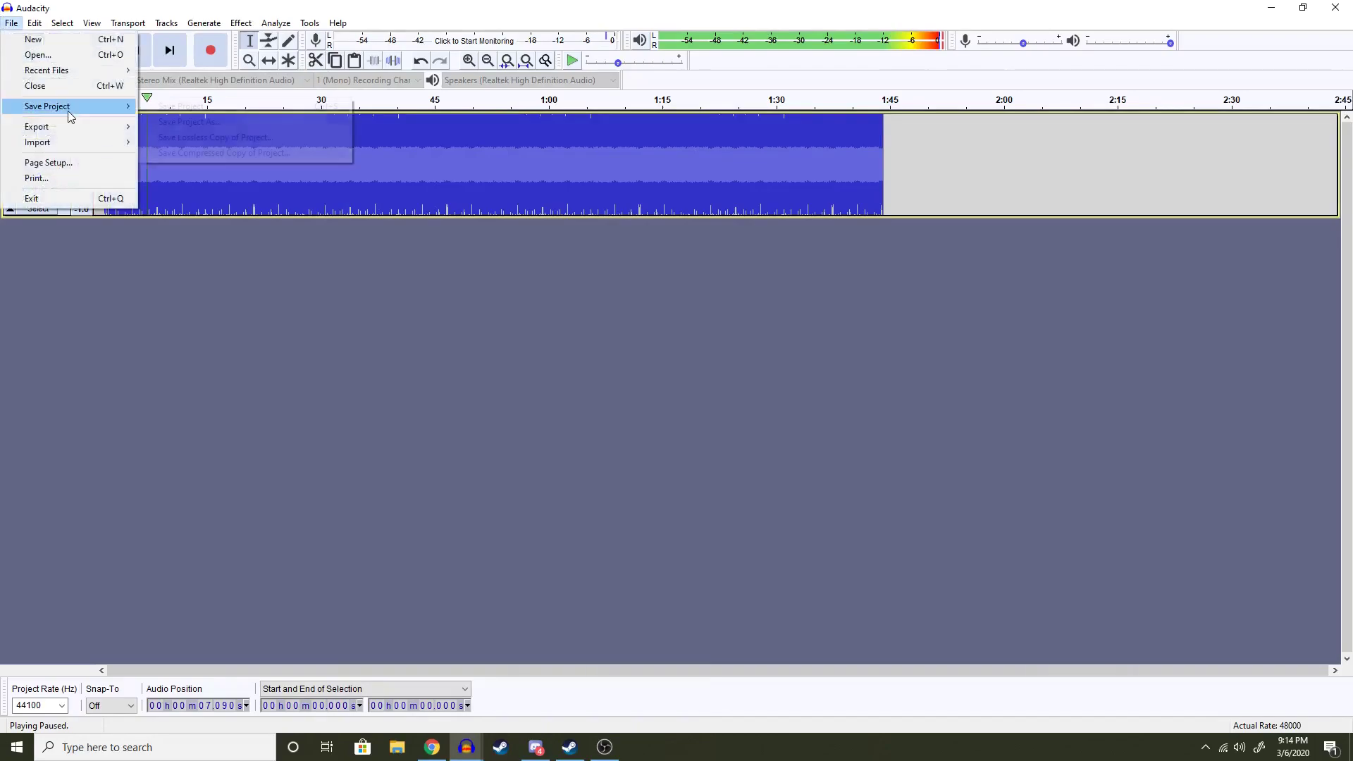
left_click(187, 122)
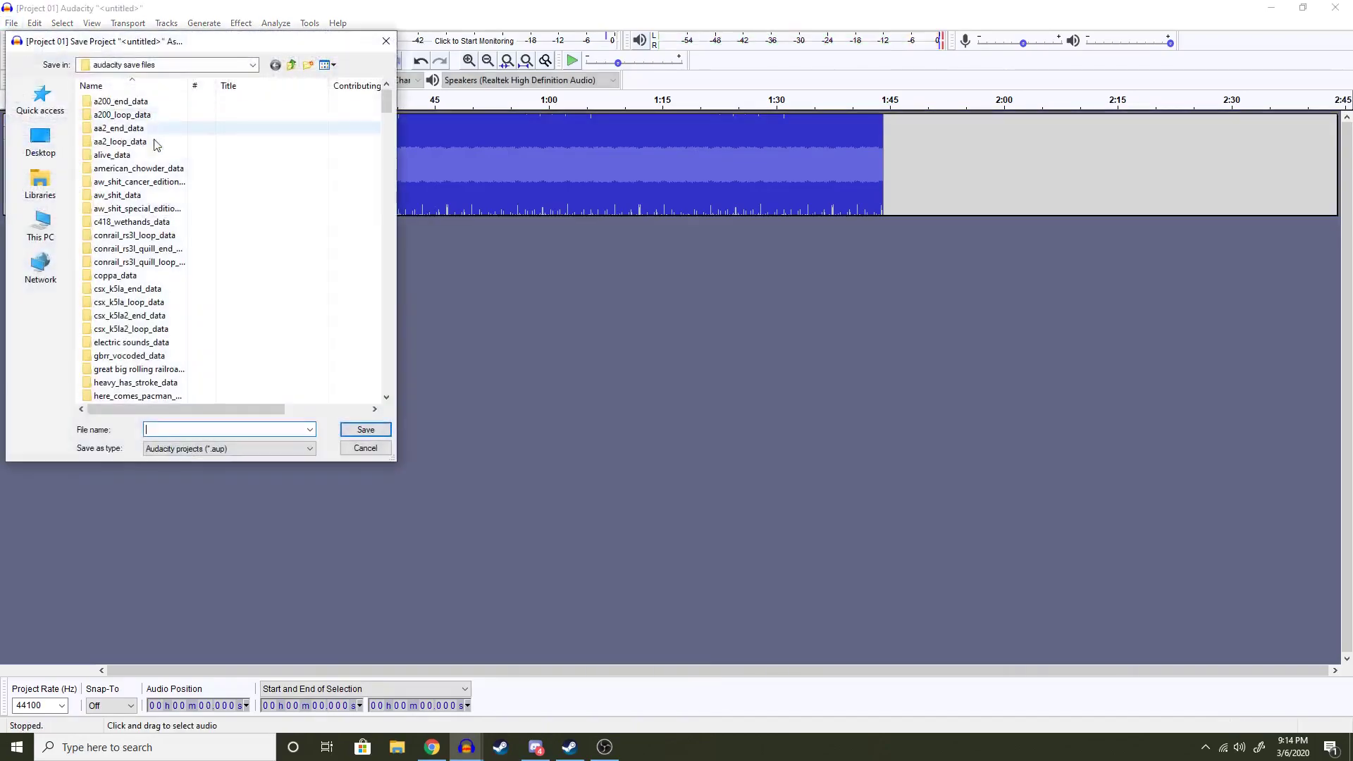
type("m5_")
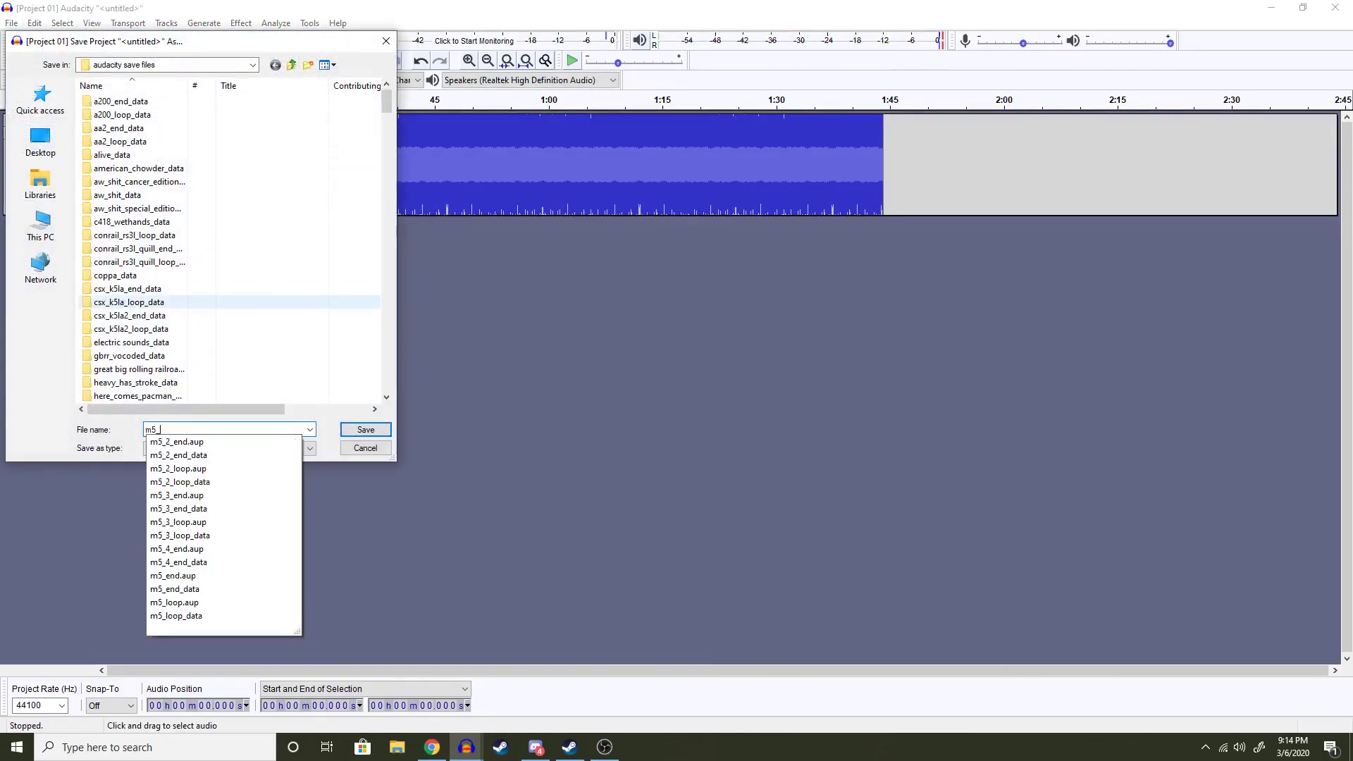
type("4")
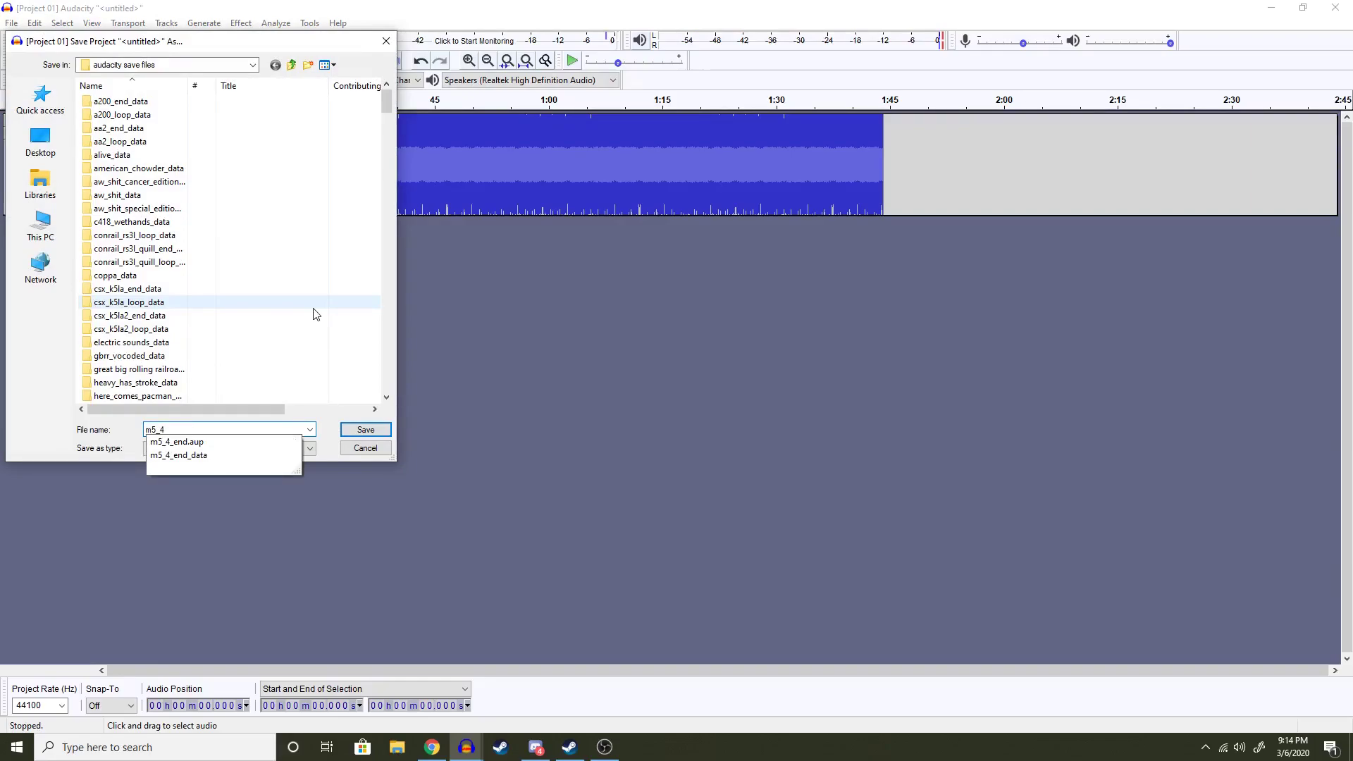
type("_")
type("loop")
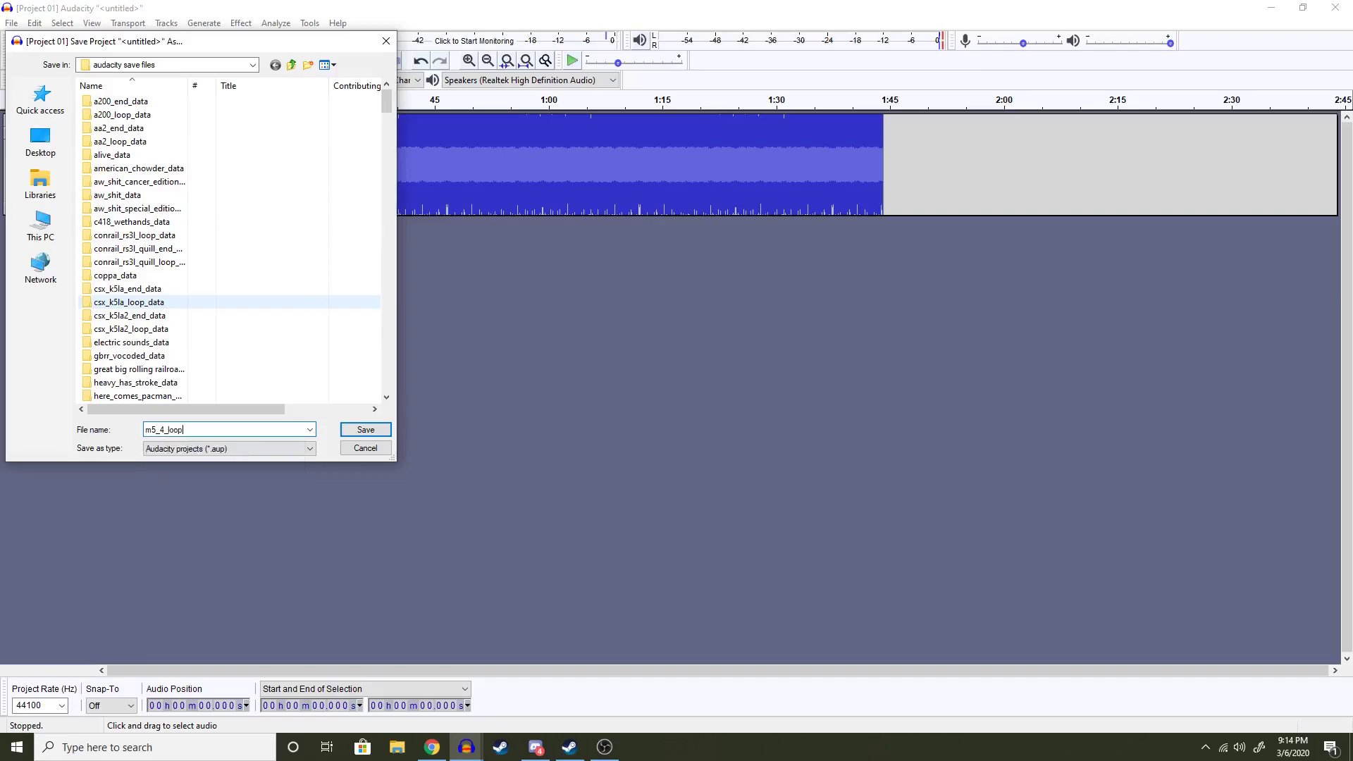
key("Return")
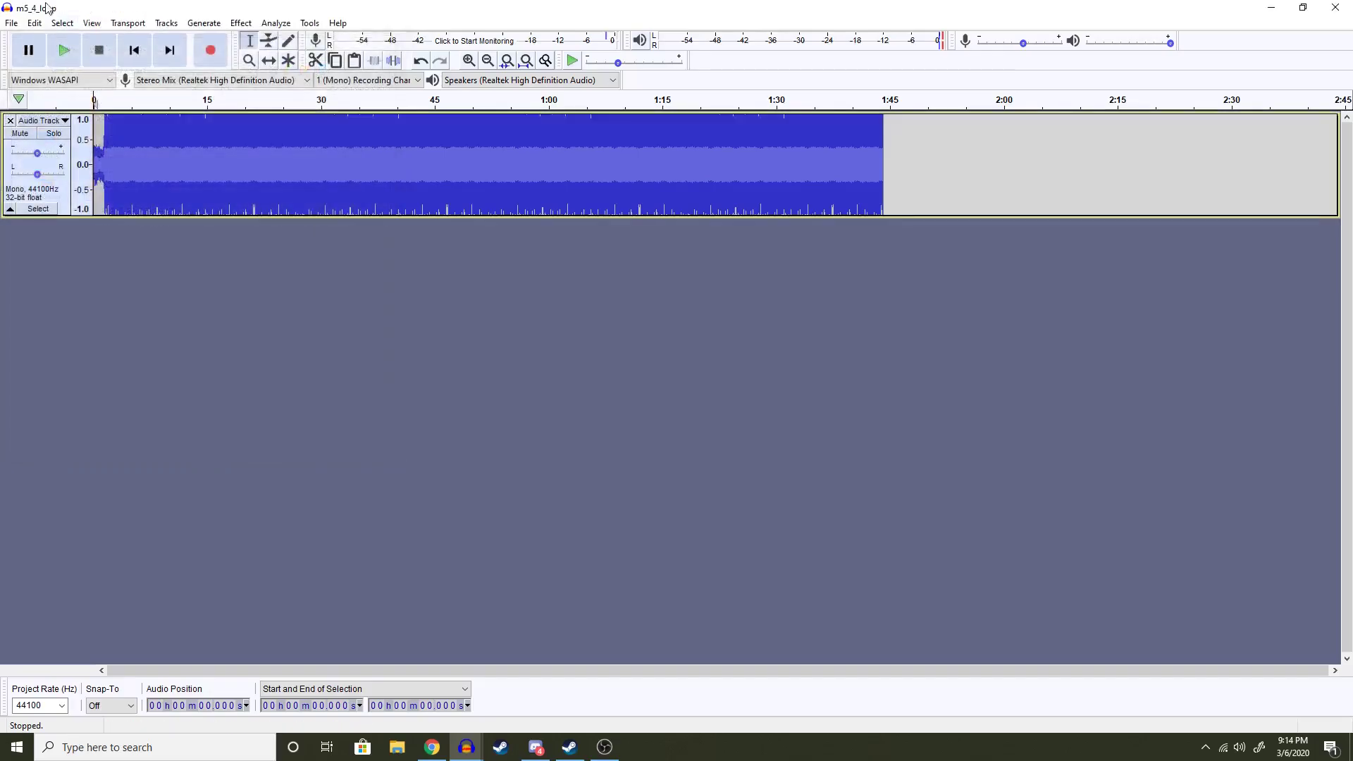
- Export as WAV, keeping the name m5_4_loop, and accept the default metadata tags
left_click(9, 26)
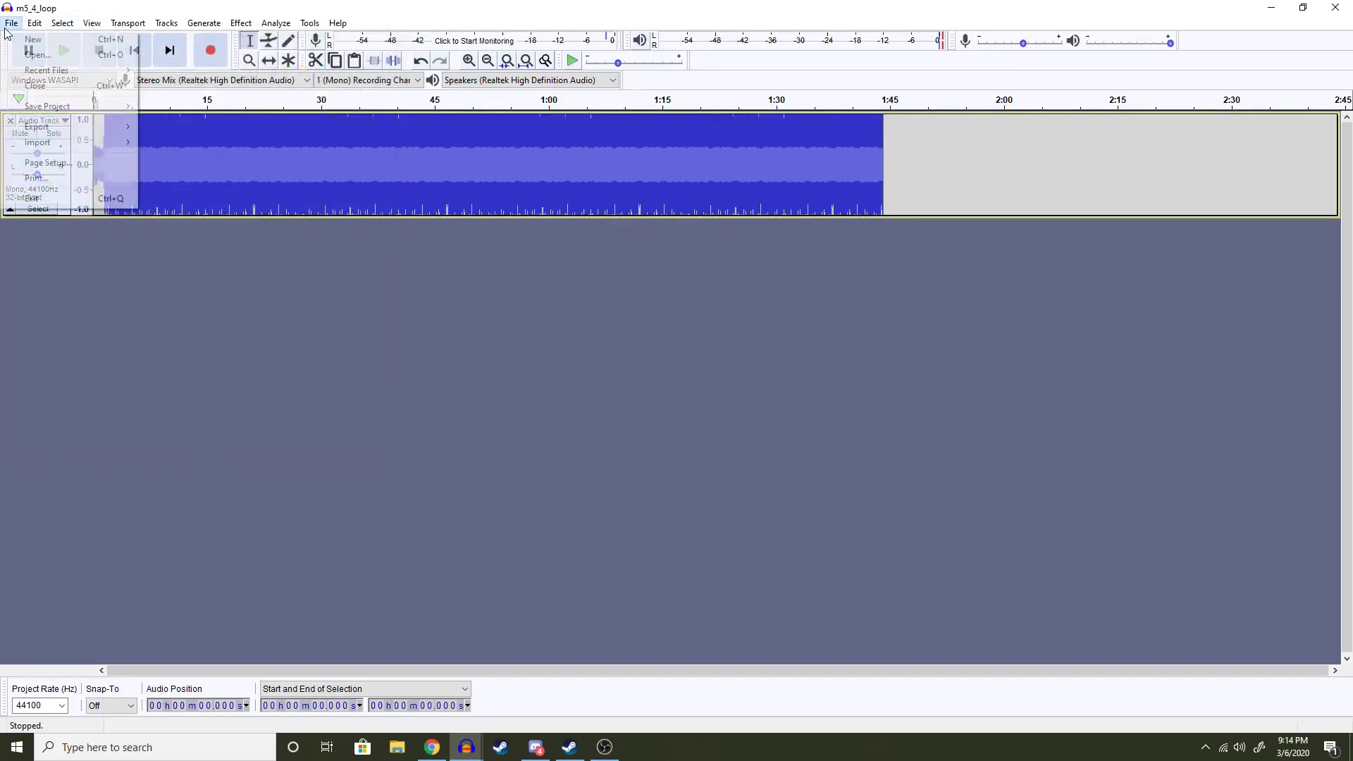
mouse_move(41, 130)
left_click(220, 143)
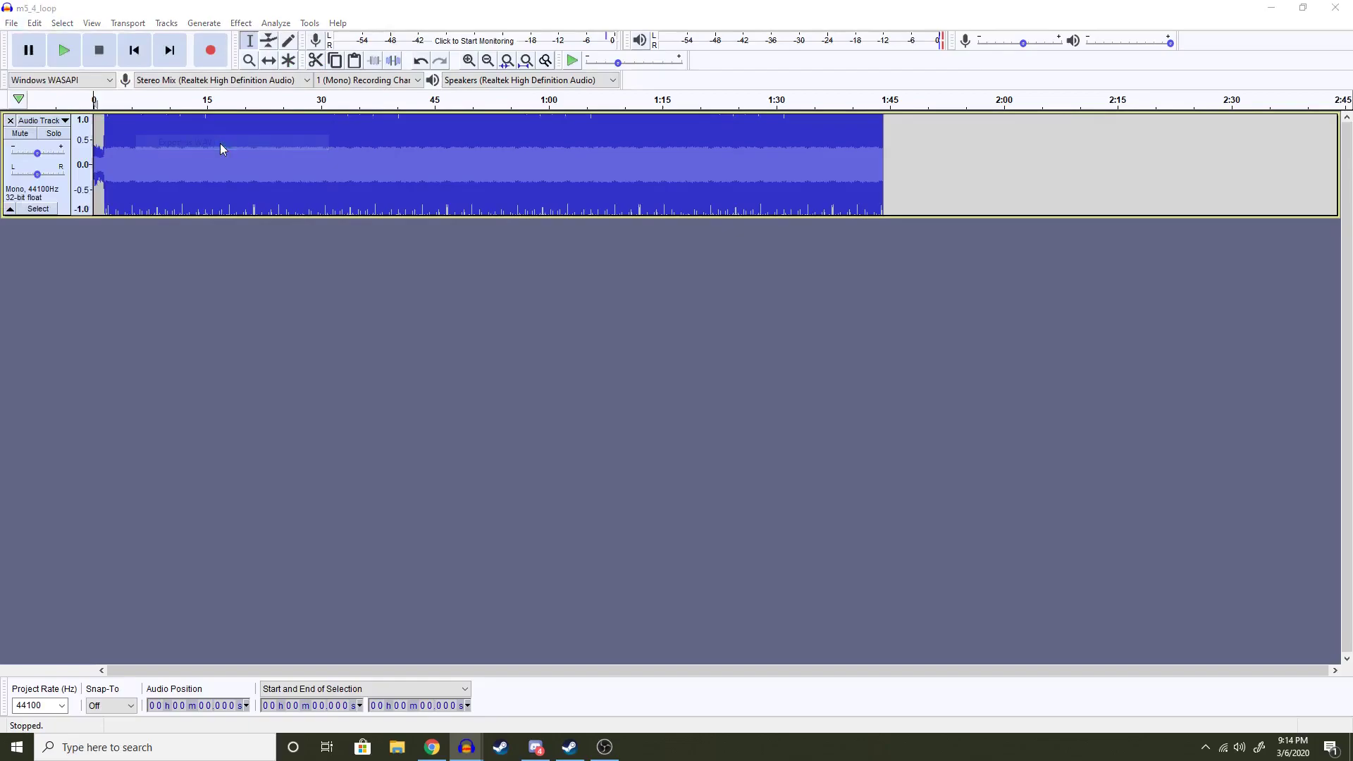
key("Return")
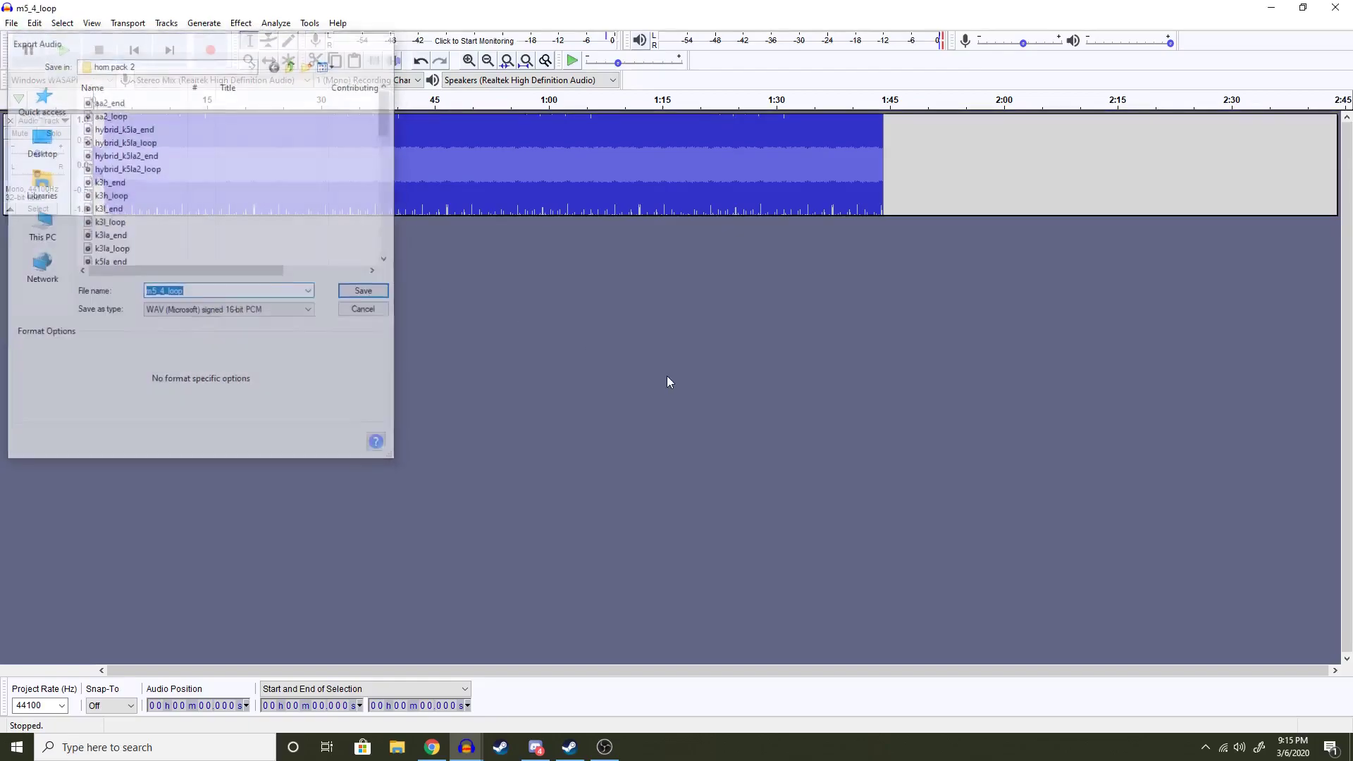
key("Return")
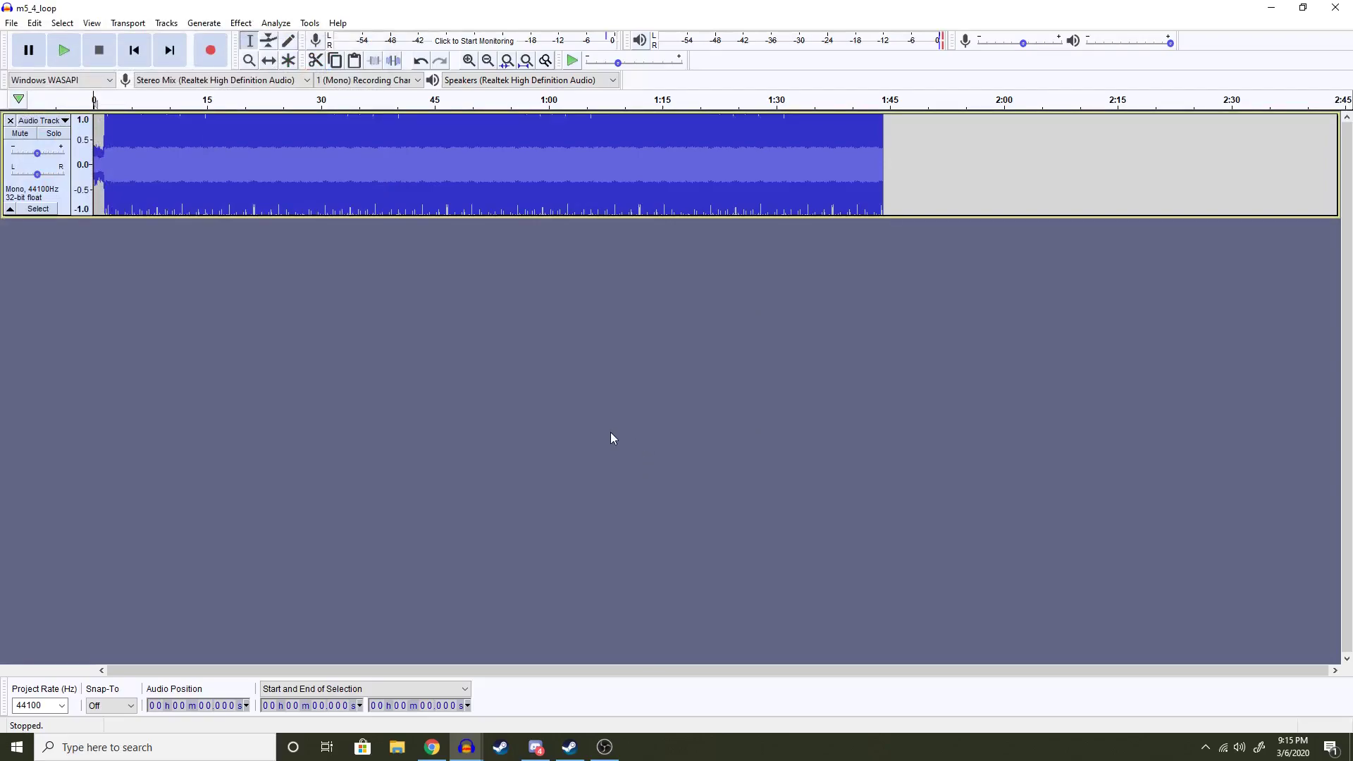
mouse_move(452, 696)
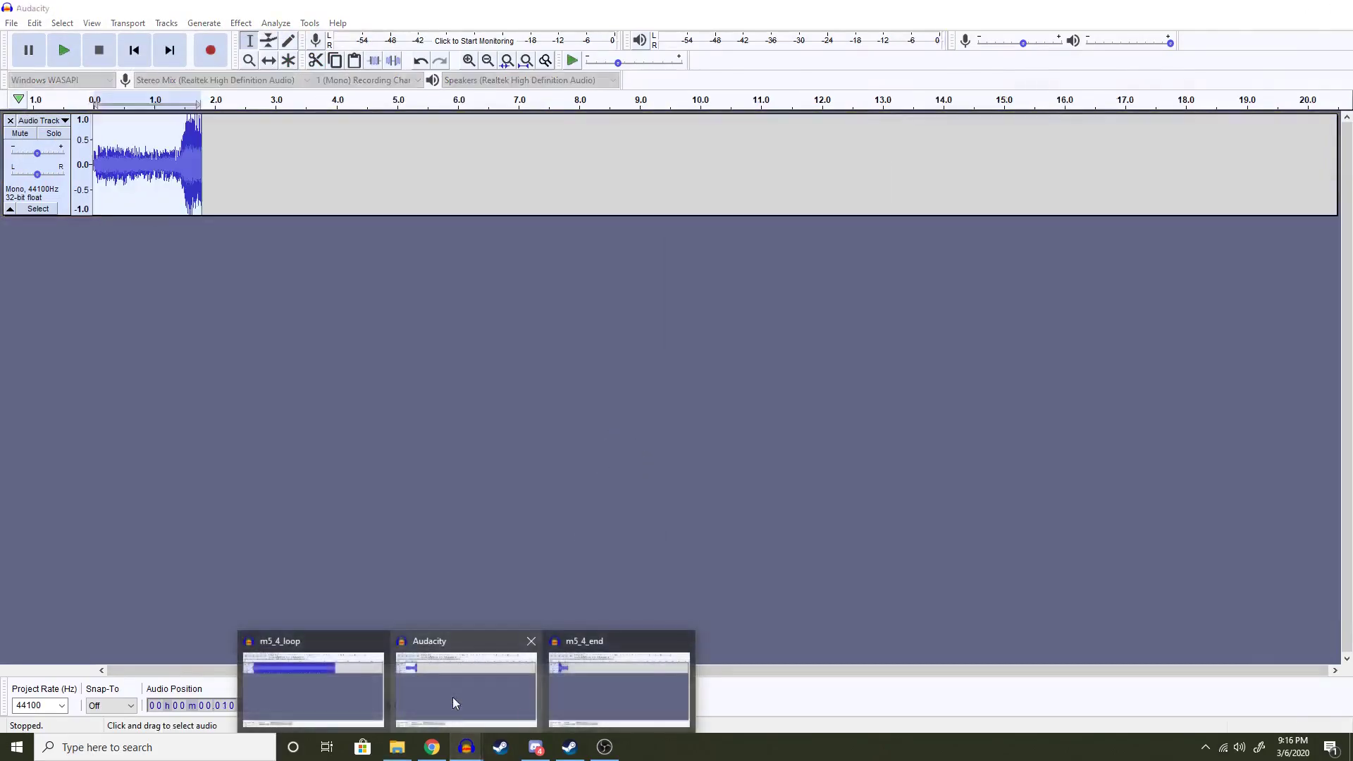
- Close the untitled window without saving, close m5_4_end, and bring m5_4_loop forward
left_click(531, 641)
left_click(706, 368)
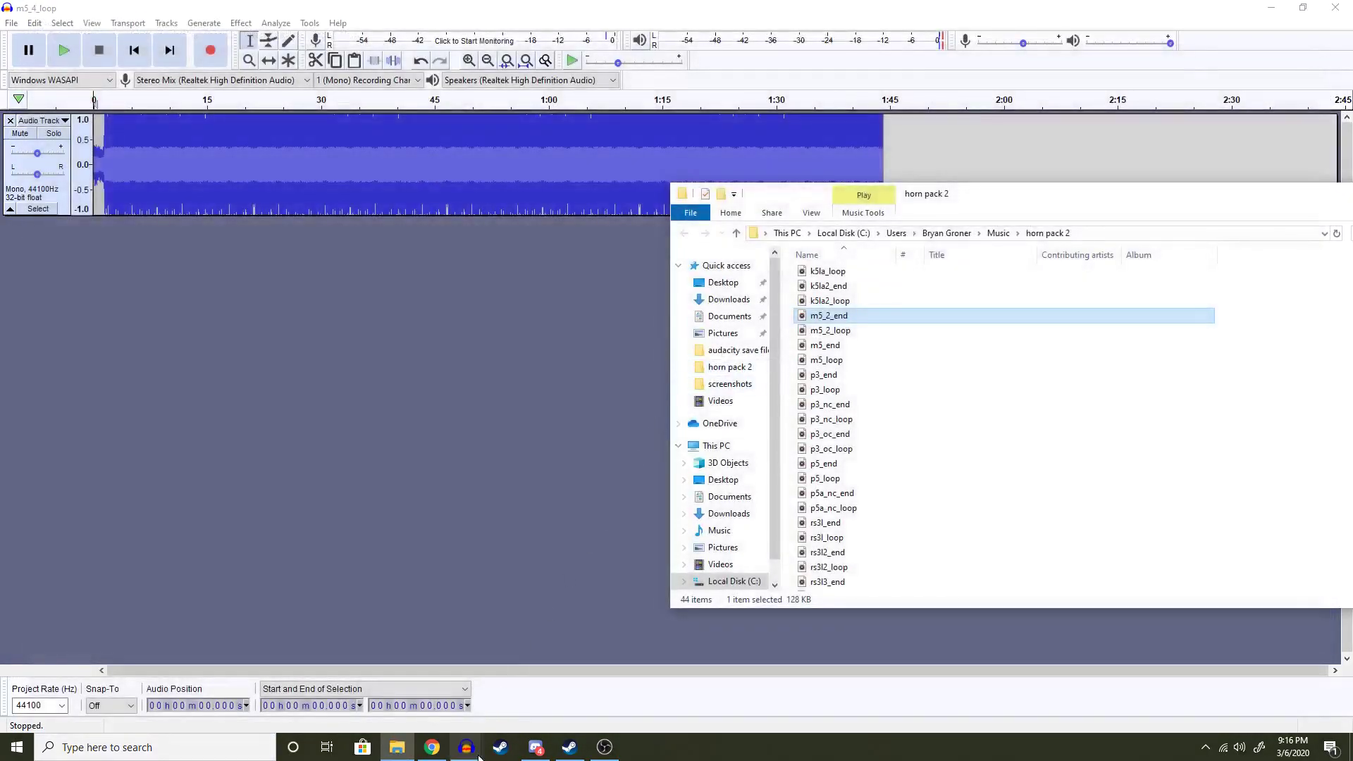
mouse_move(466, 747)
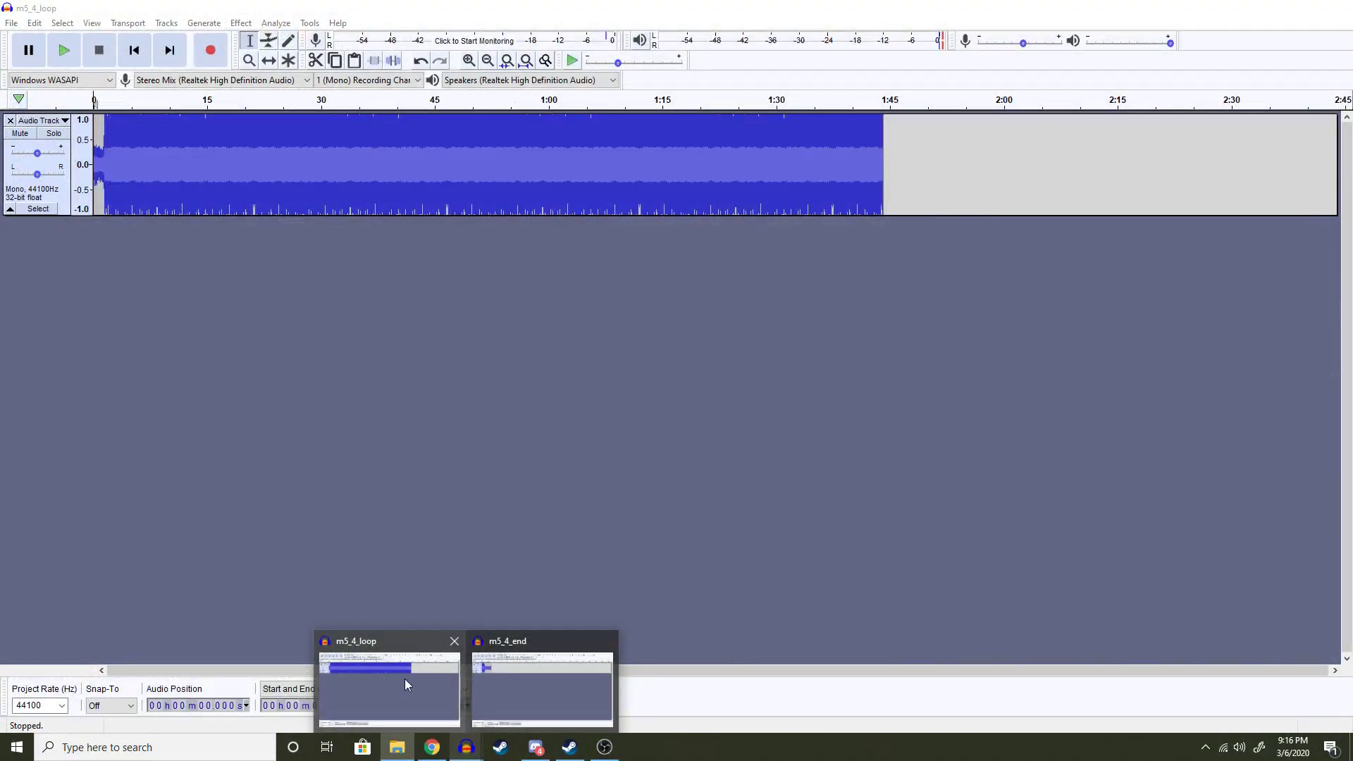
mouse_move(525, 637)
left_click(607, 640)
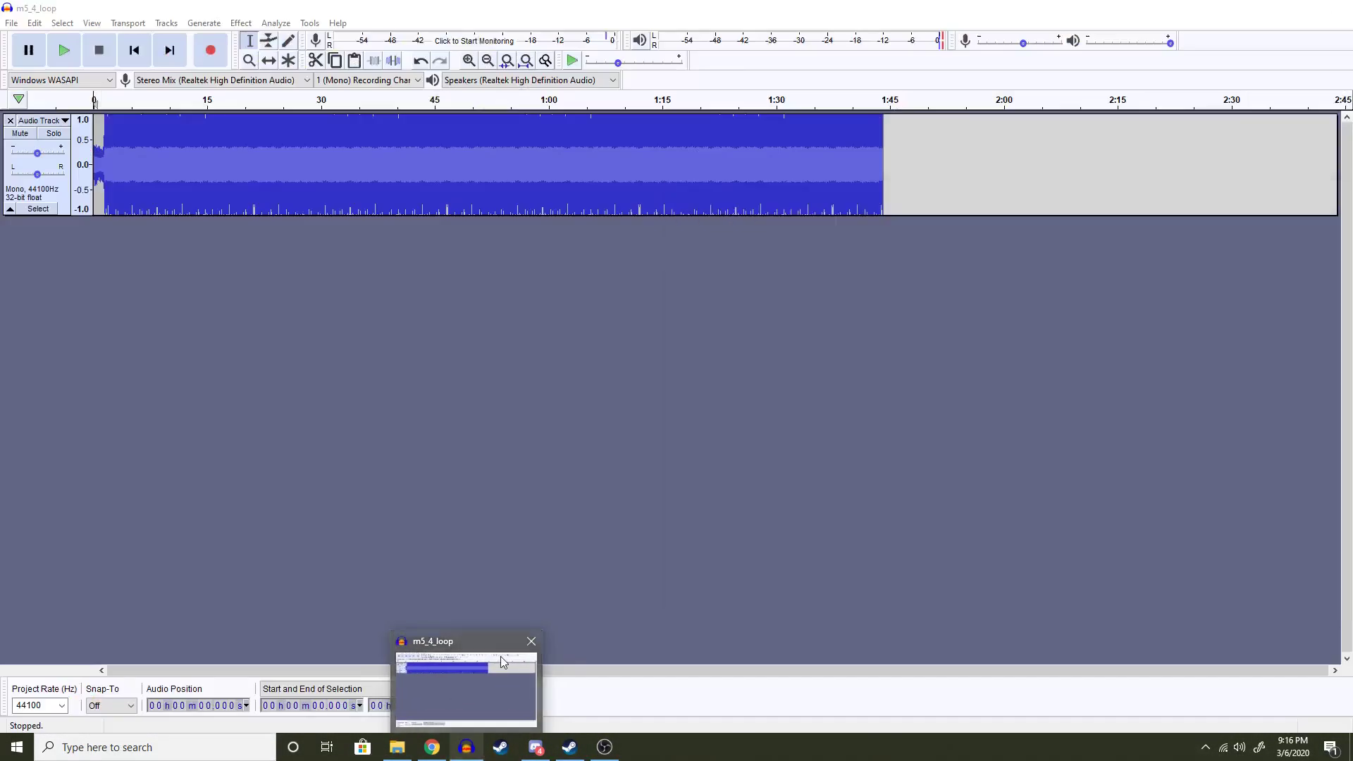
left_click(462, 684)
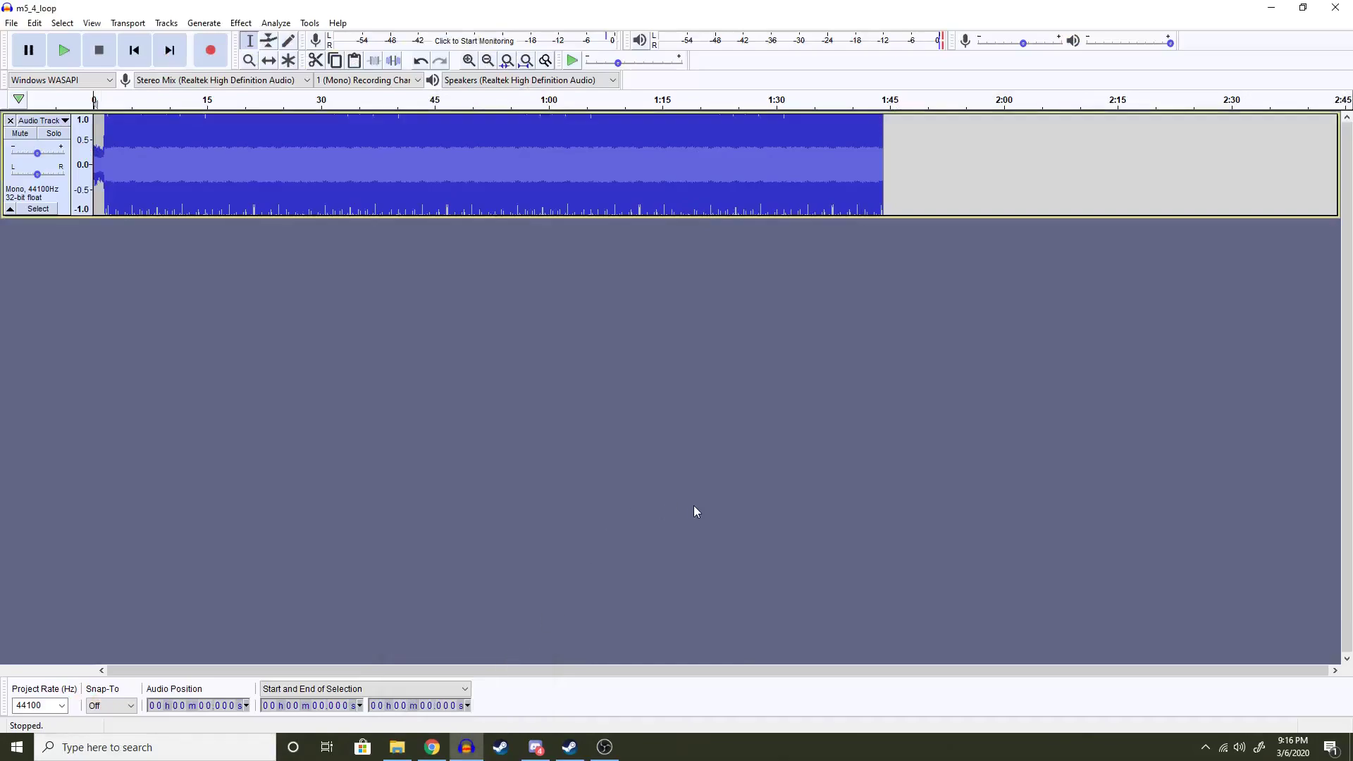